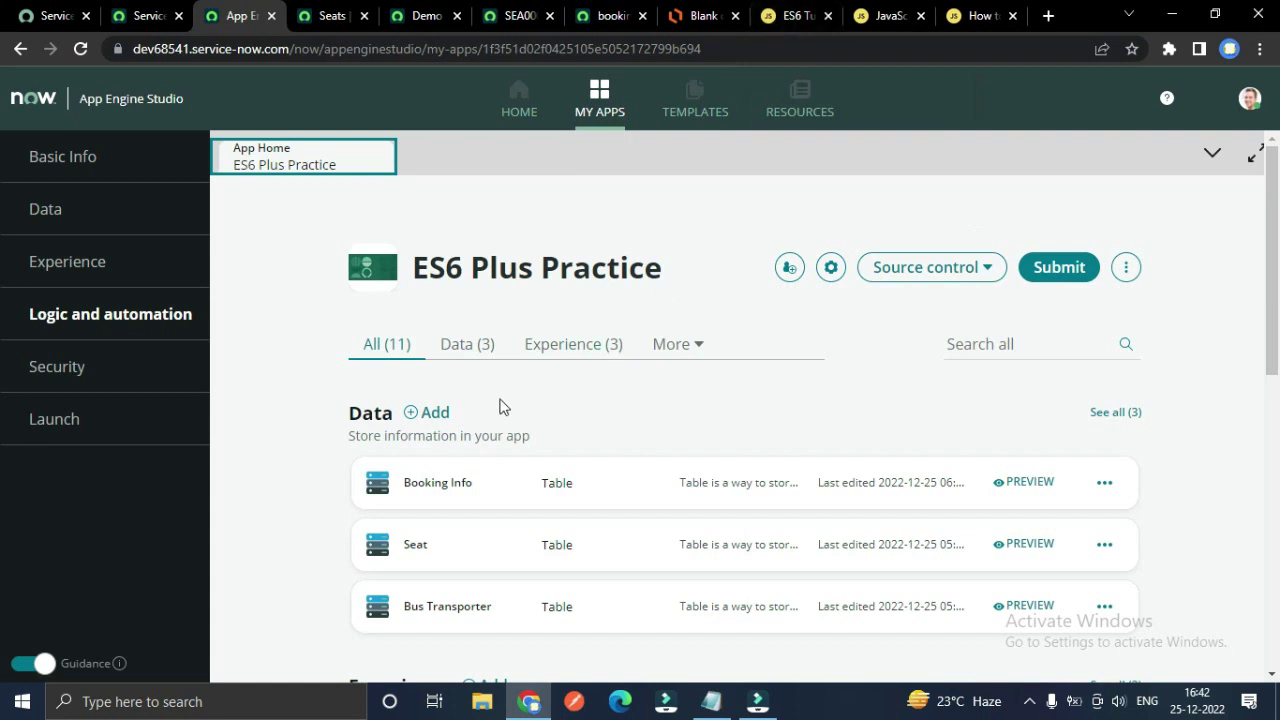
- Bring up the use-case notes and highlight the 'Use ES6 +' javascript and Scripting plan items
left_click(711, 701)
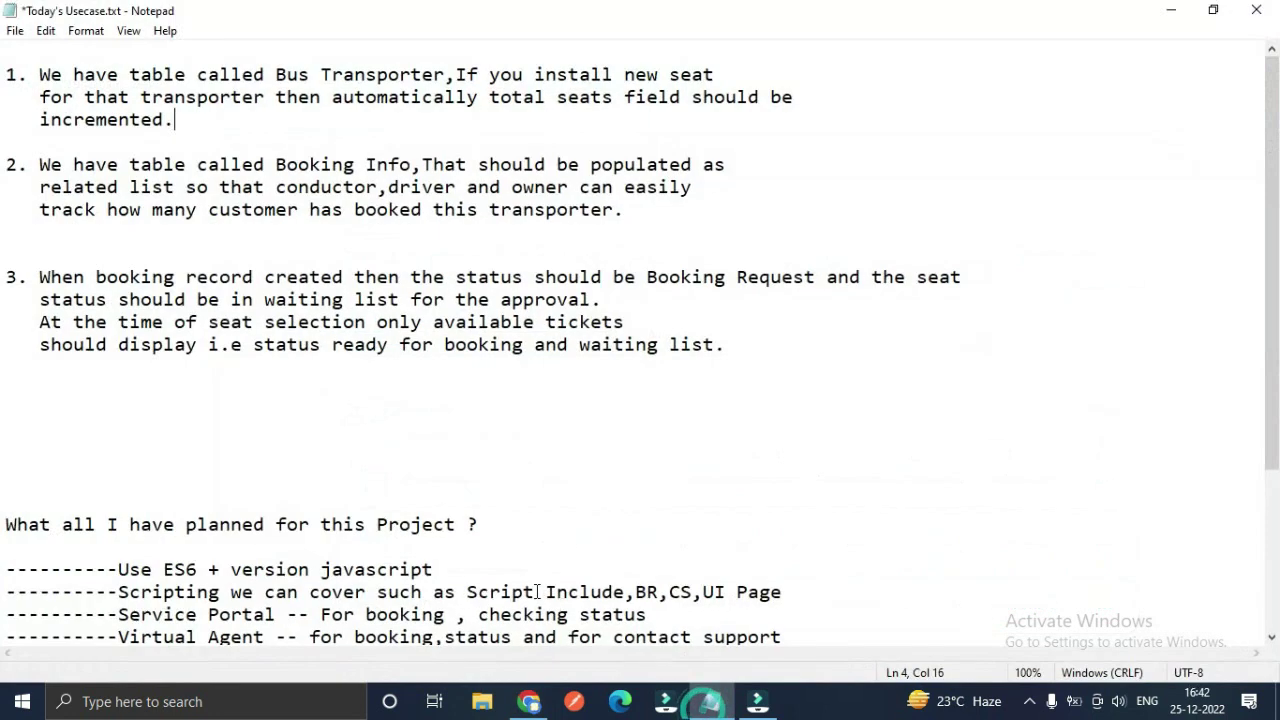
left_click(210, 623)
left_click(118, 367)
double_click(118, 367)
left_click(118, 367)
left_click(118, 367)
key("Up")
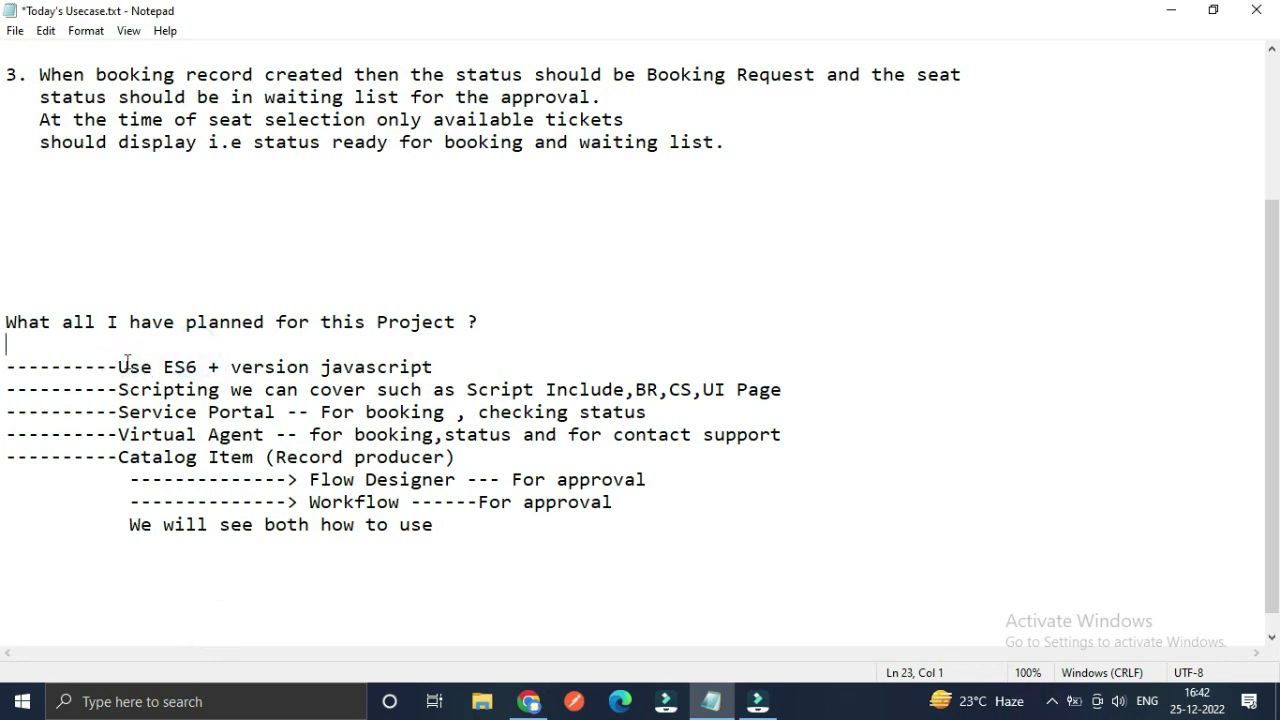
left_click_drag(120, 367, 220, 367)
left_click(458, 358)
left_click_drag(737, 390, 800, 390)
left_click(723, 390)
left_click(710, 356)
- Point out the Service Portal, Virtual Agent and Catalog Item (Record producer) plan items
scroll(264, 423, "down", 1)
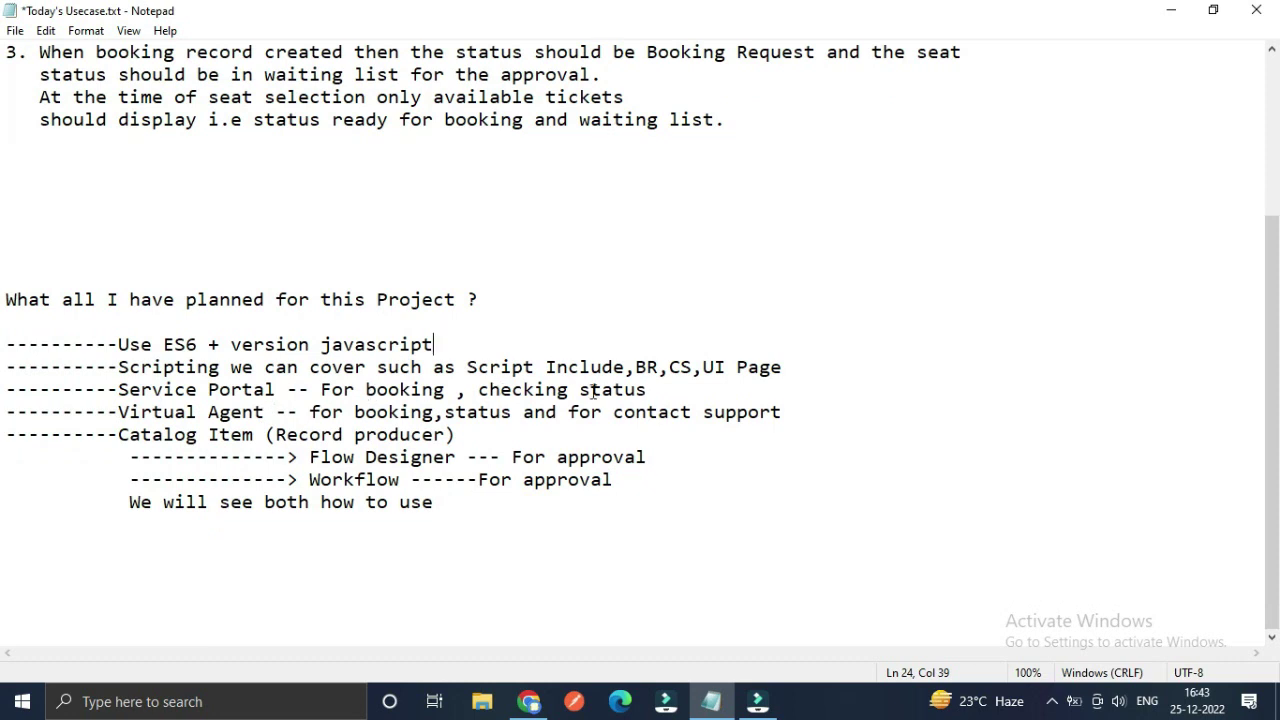
left_click(650, 390)
left_click(158, 410)
left_click(264, 410)
left_click(117, 434)
left_click(255, 436)
left_click(123, 486)
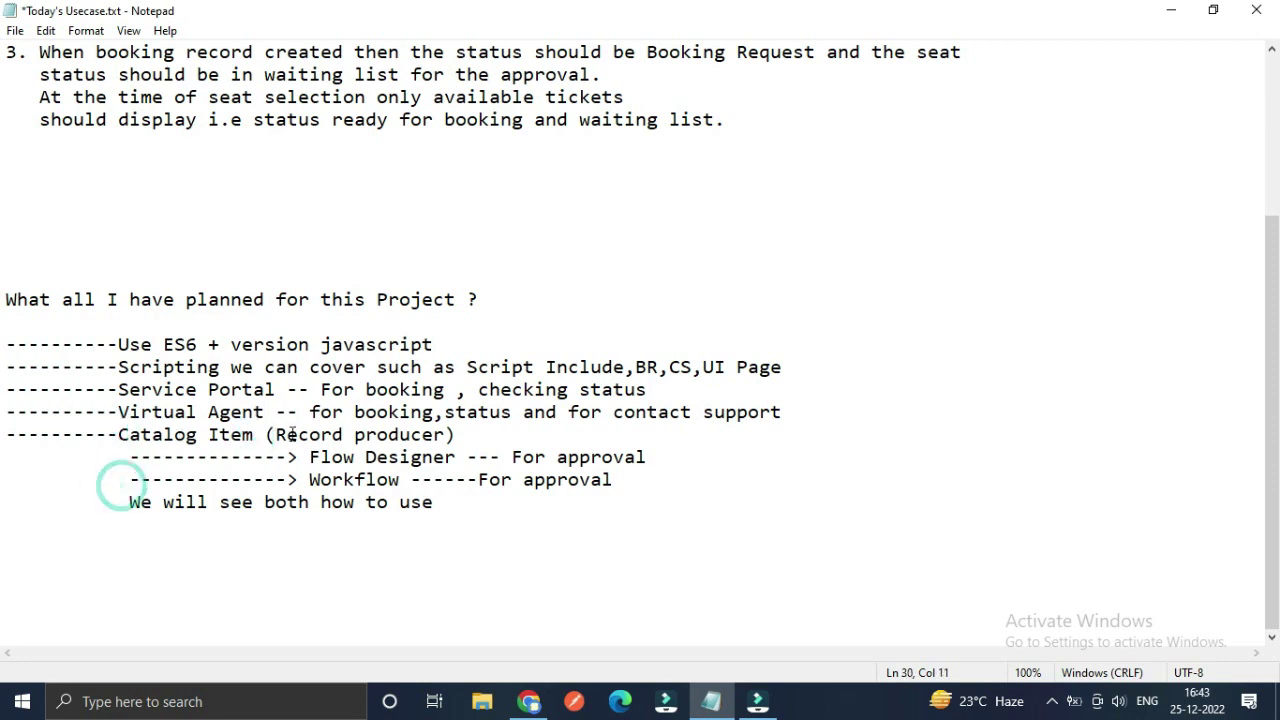
left_click(290, 434)
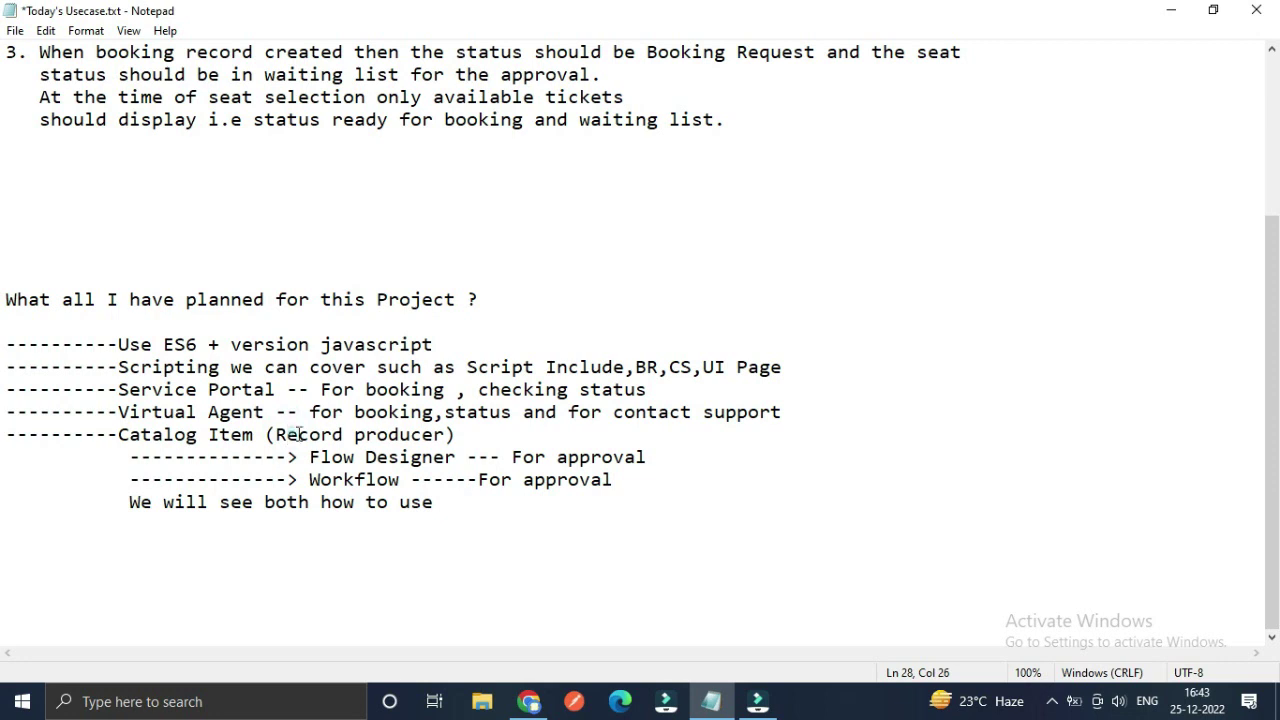
left_click(291, 434)
left_click(388, 434)
- Highlight the Flow Designer and Workflow options and the closing 'We will see both how to use' line
scroll(355, 445, "up", 1)
scroll(355, 445, "down", 1)
left_click(311, 457)
left_click_drag(311, 457, 455, 457)
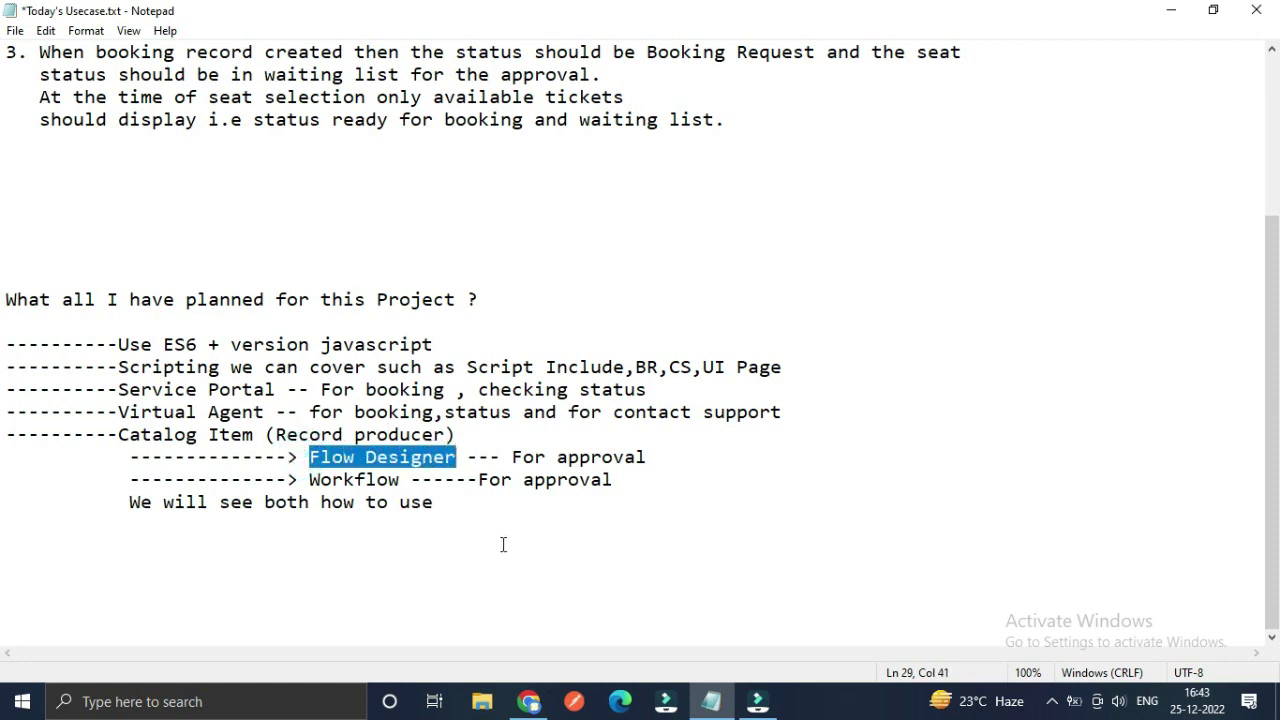
left_click(503, 543)
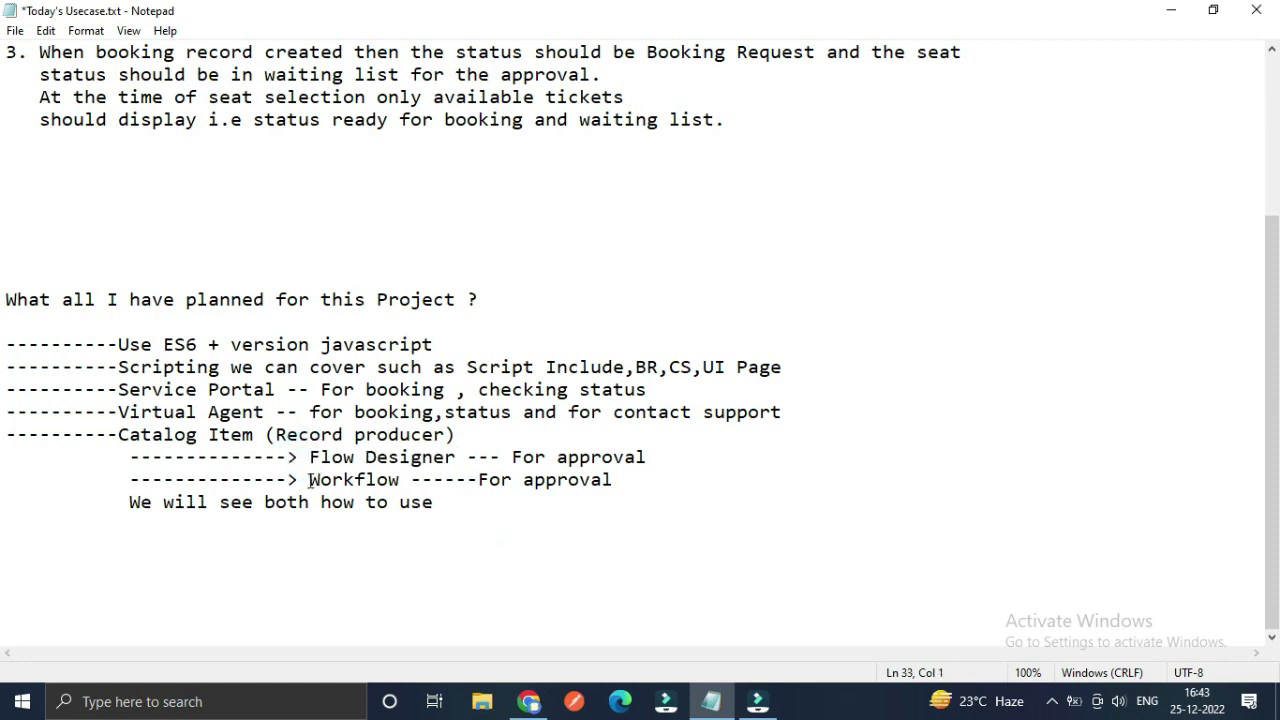
left_click_drag(309, 480, 410, 480)
left_click(438, 562)
left_click(130, 502)
key("shift+End")
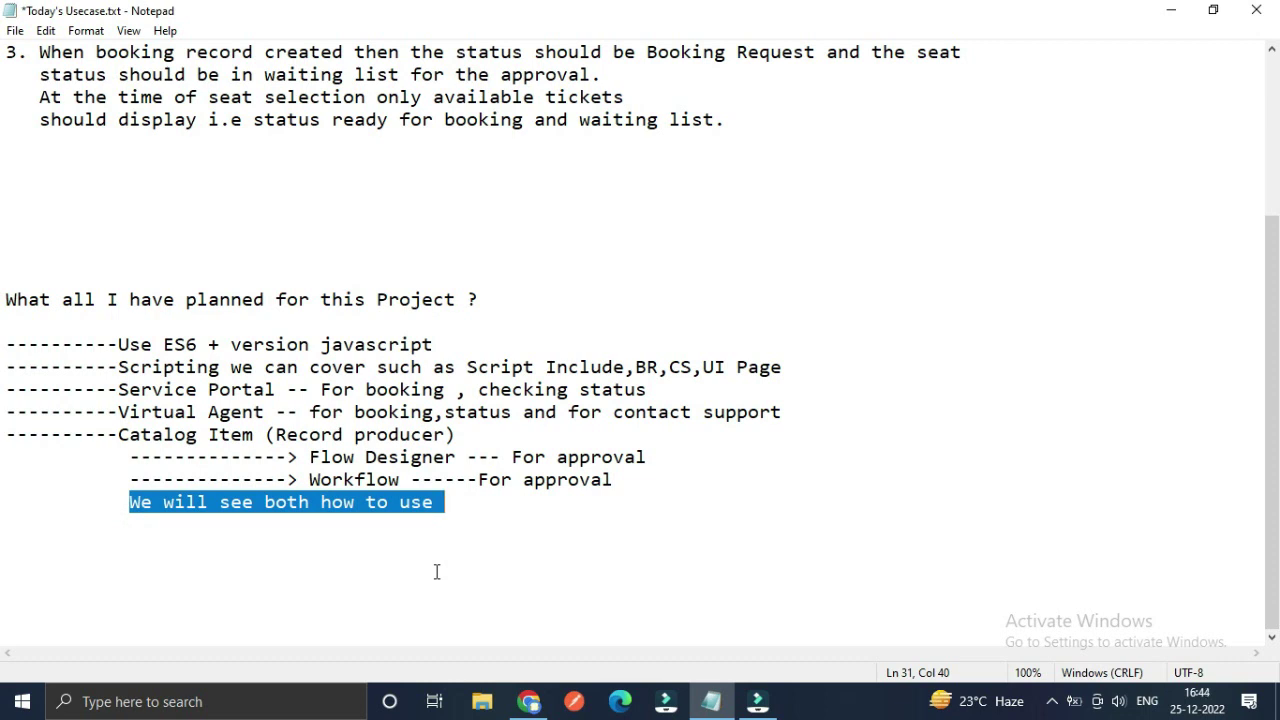
scroll(482, 499, "up", 1)
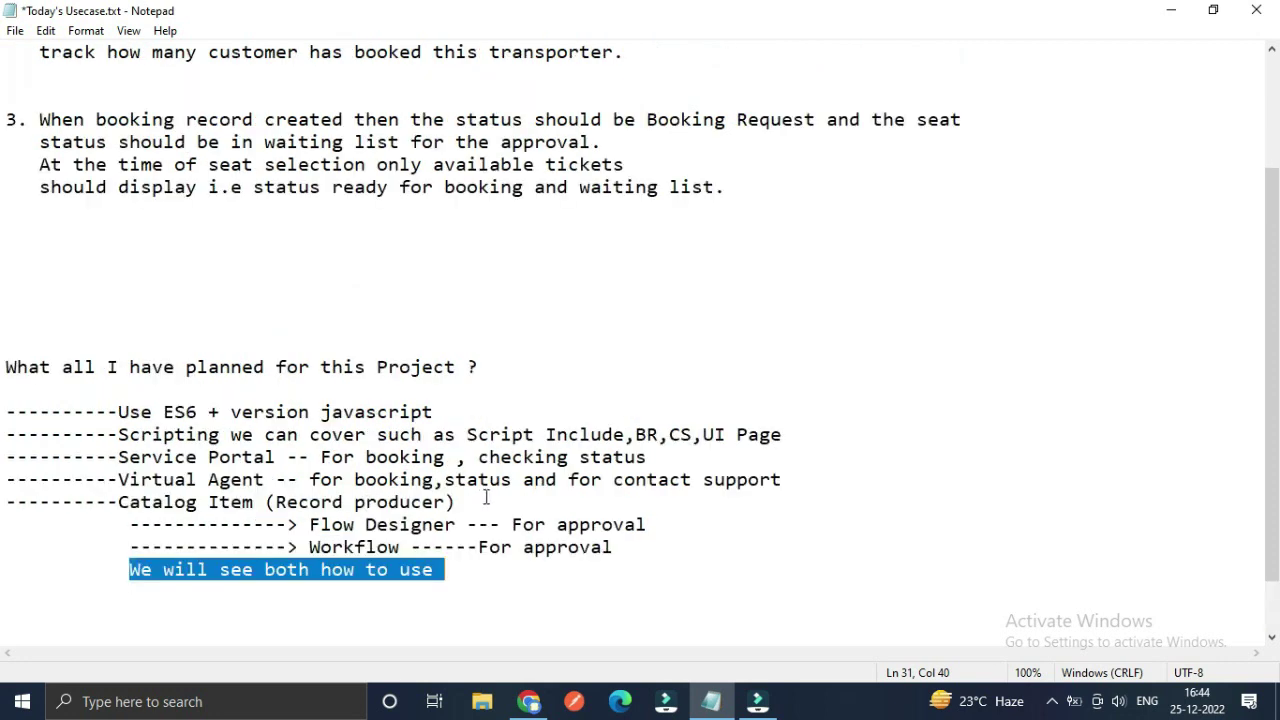
scroll(651, 500, "down", 1)
scroll(653, 522, "up", 4)
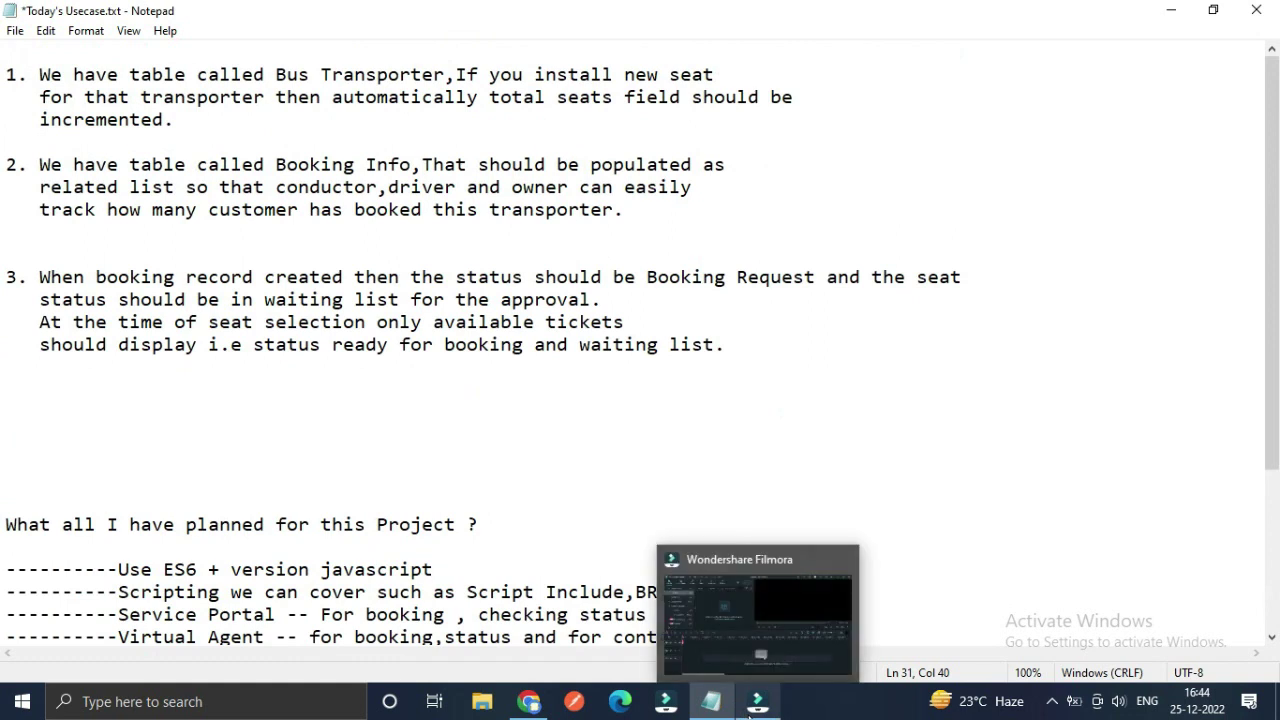
- Return to Chrome's App Engine Studio tab and go from Home to the My Apps list
left_click(537, 702)
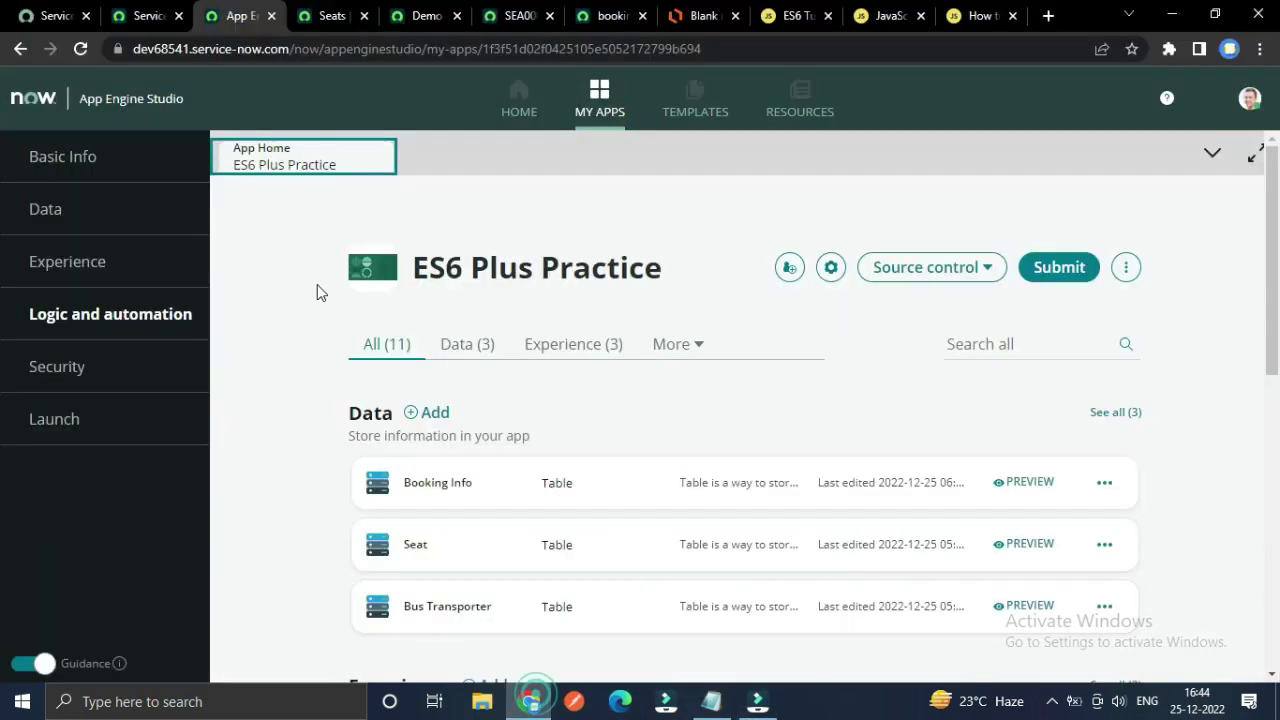
left_click(146, 16)
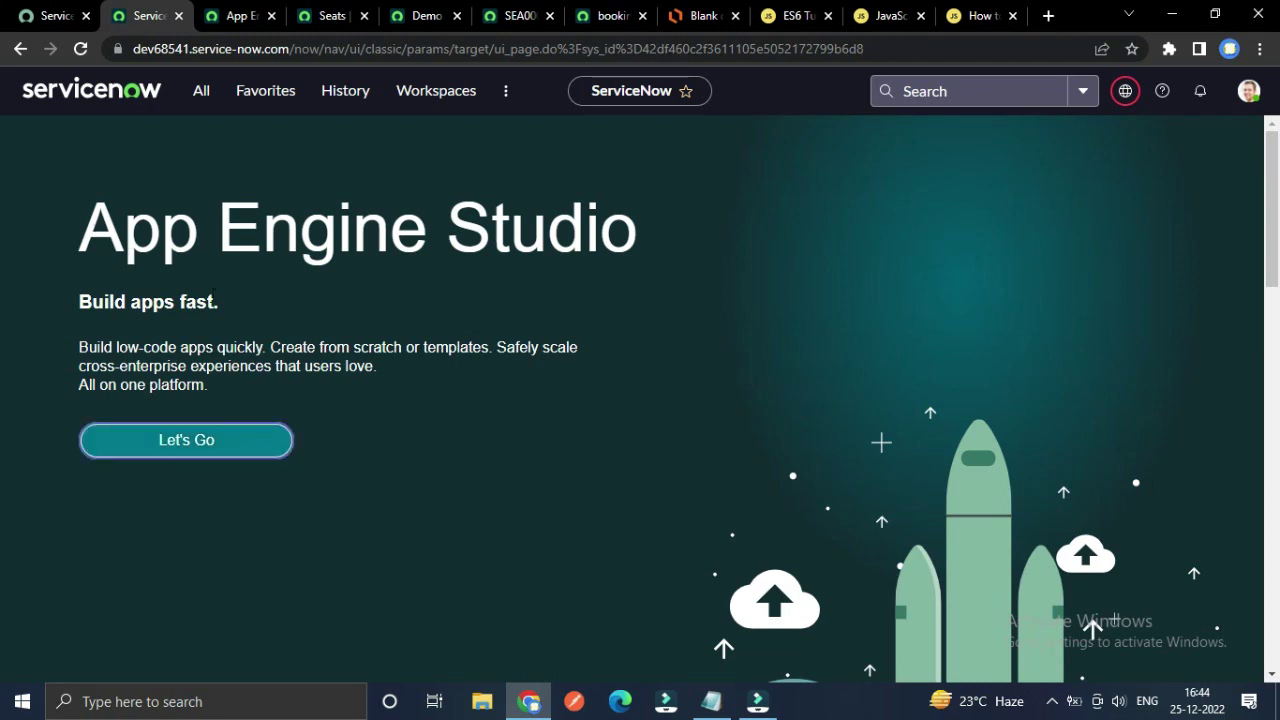
left_click(240, 16)
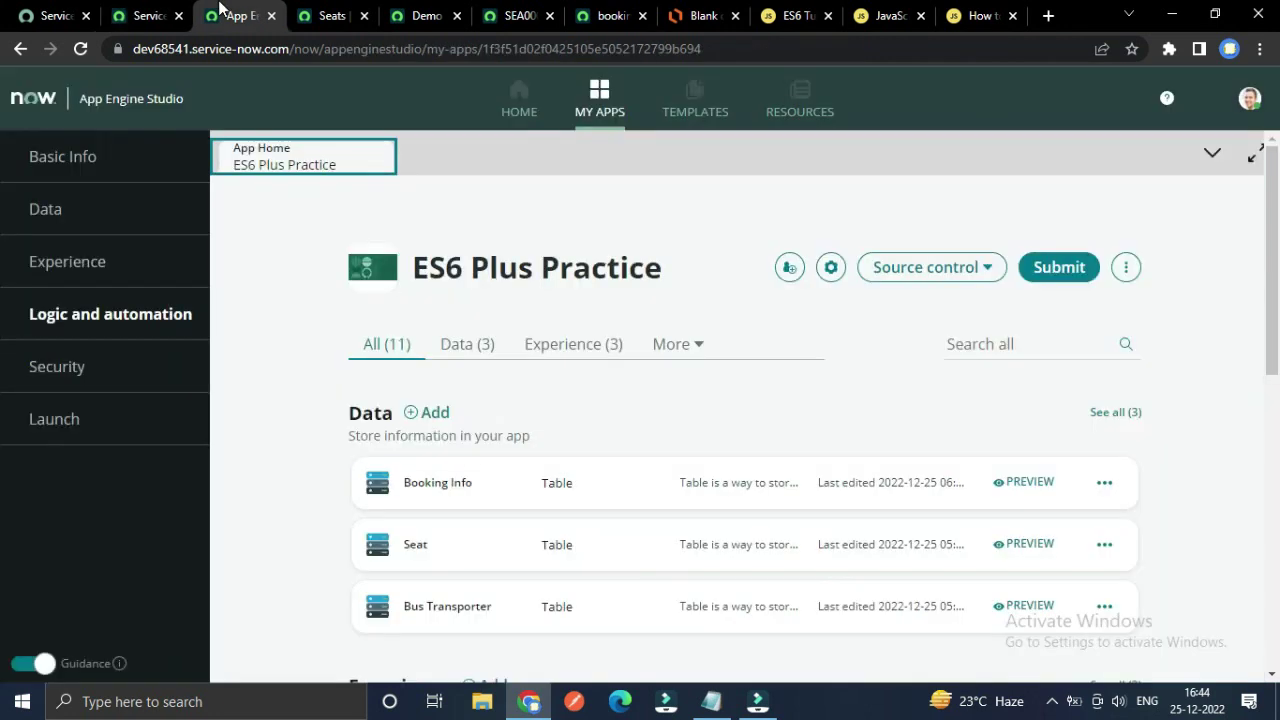
left_click(522, 110)
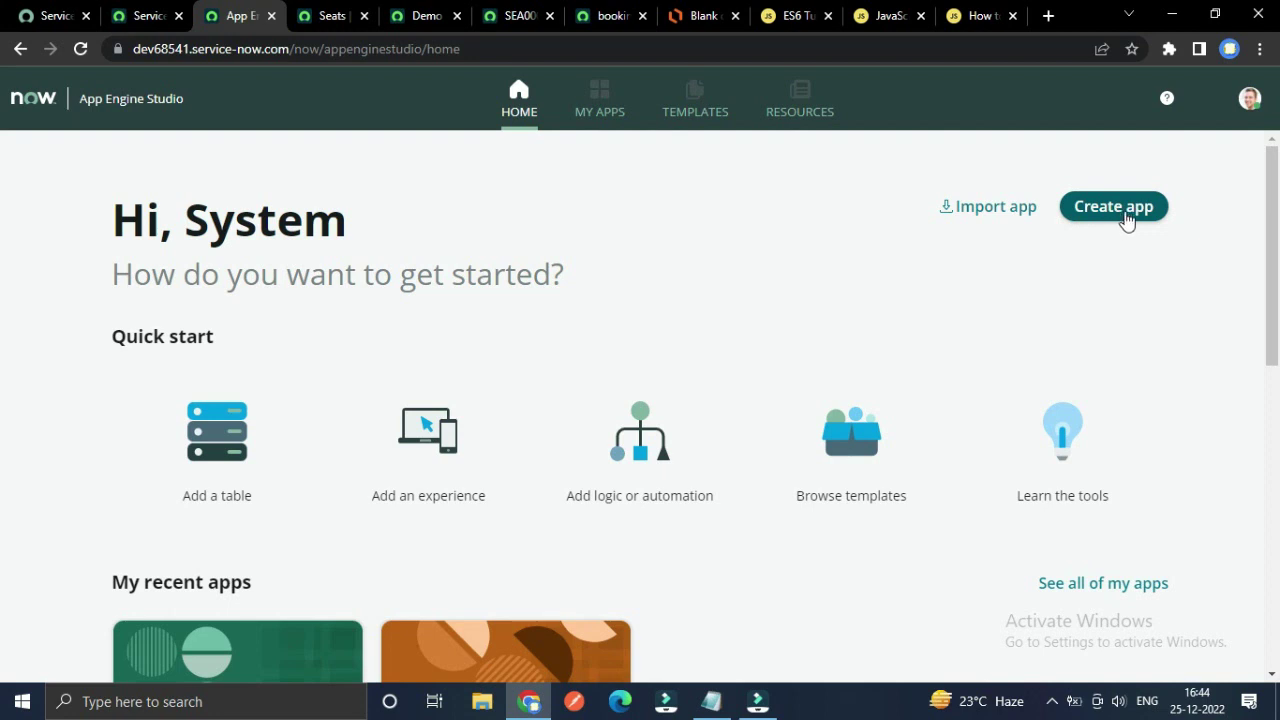
left_click(600, 100)
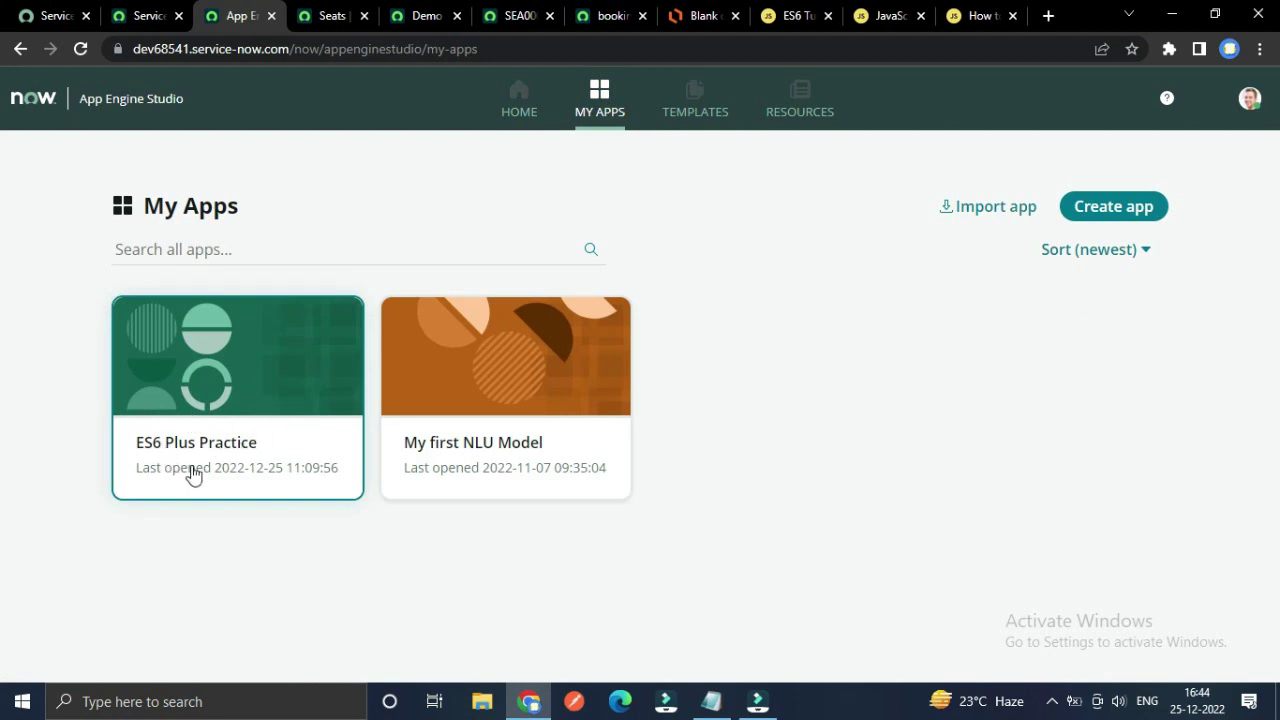
- Open the ES6 Plus Practice app and scroll through its tables, forms and roles
left_click(246, 458)
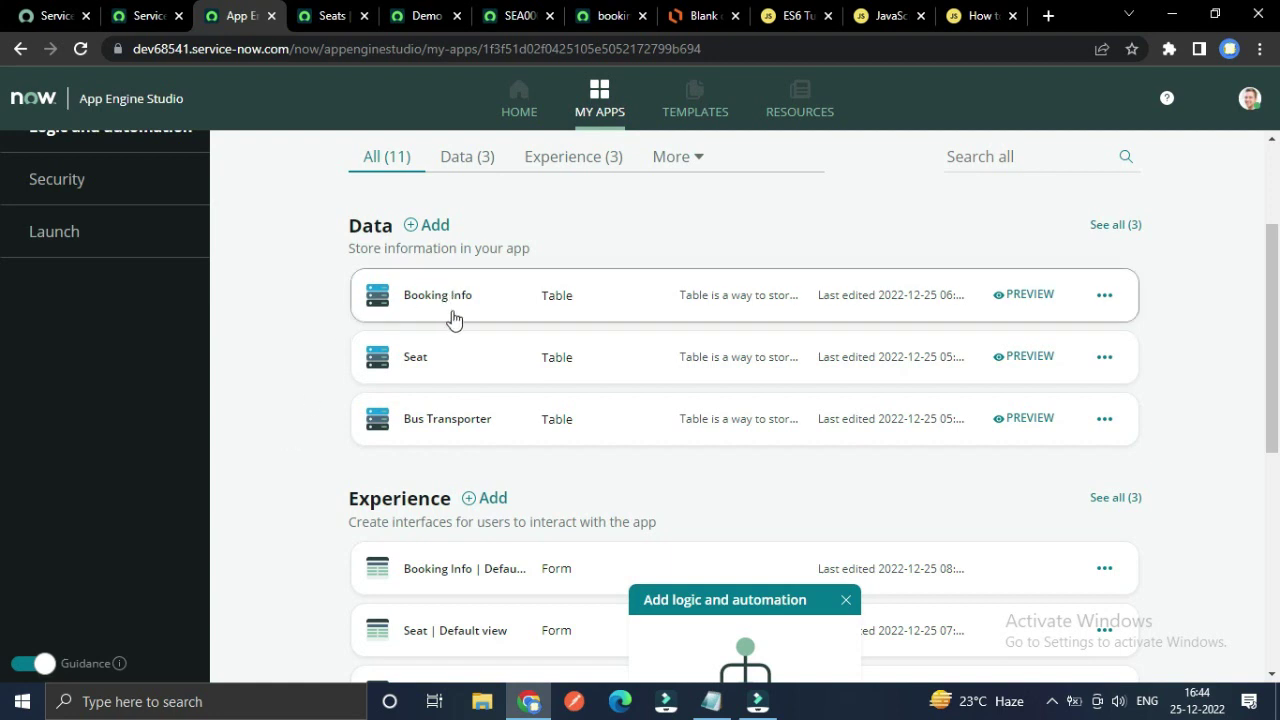
scroll(302, 512, "down", 5)
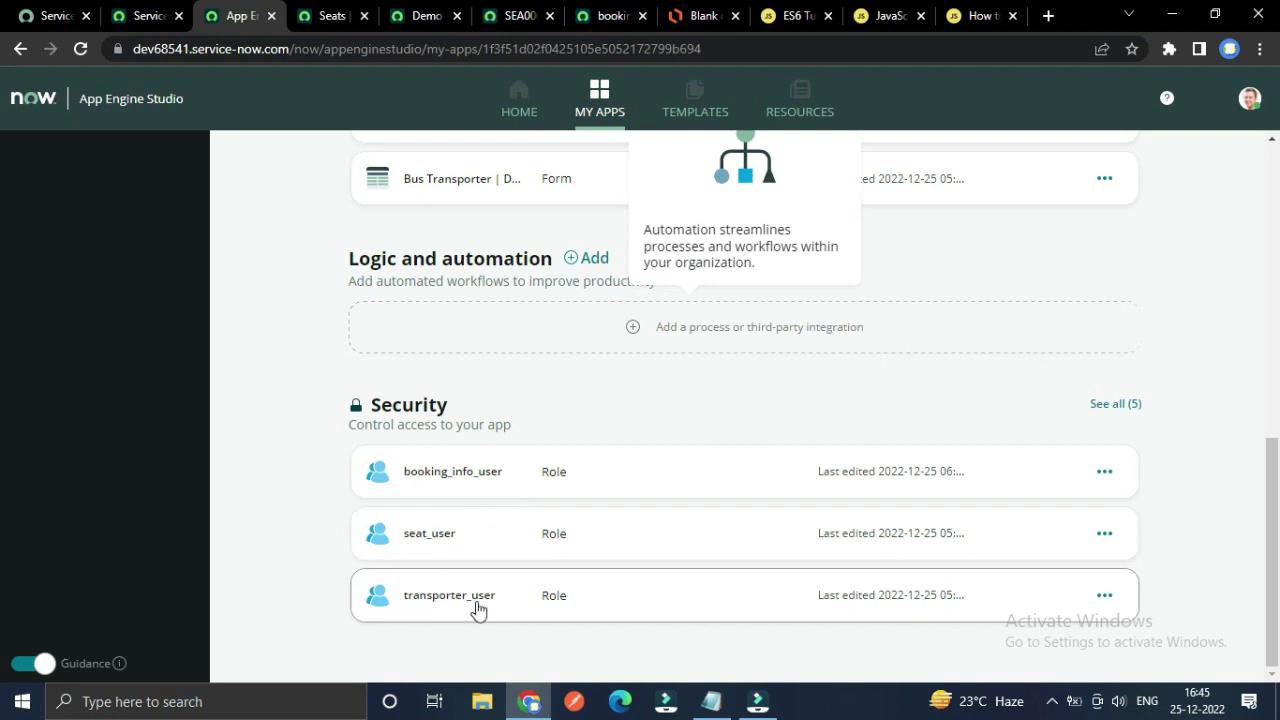
scroll(490, 609, "up", 4)
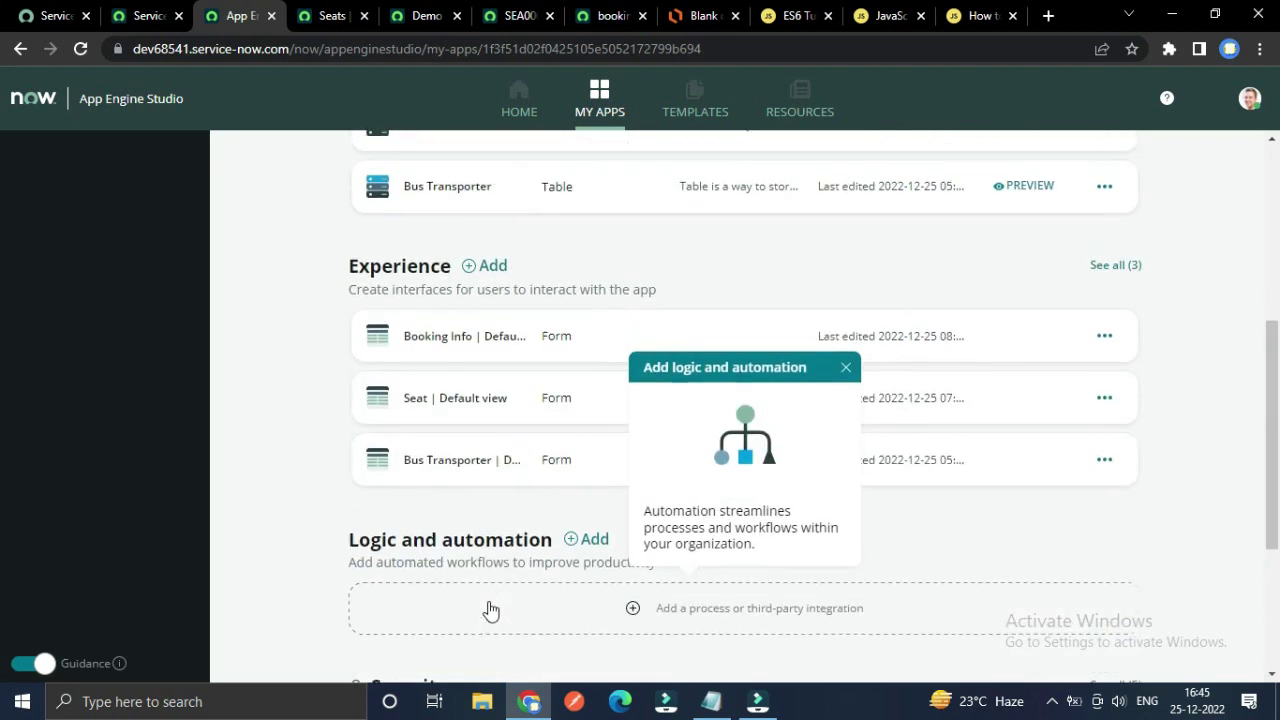
left_click(286, 514)
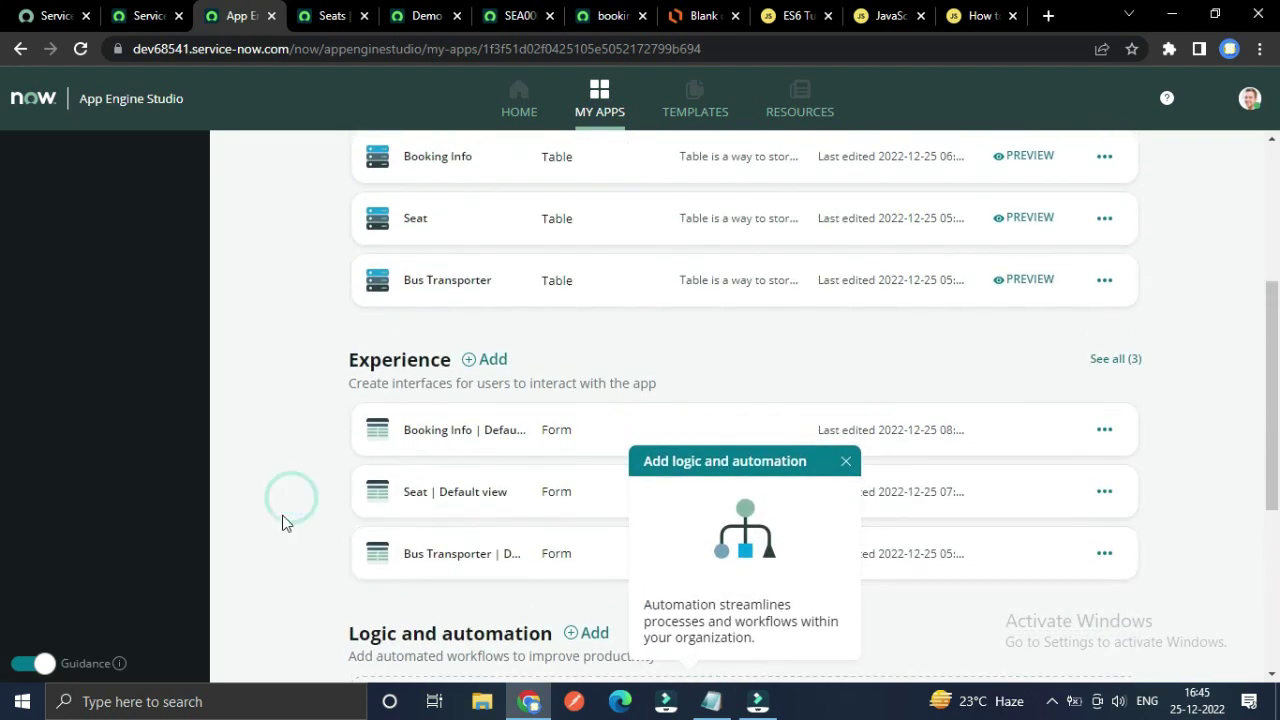
scroll(284, 515, "up", 1)
scroll(370, 458, "down", 1)
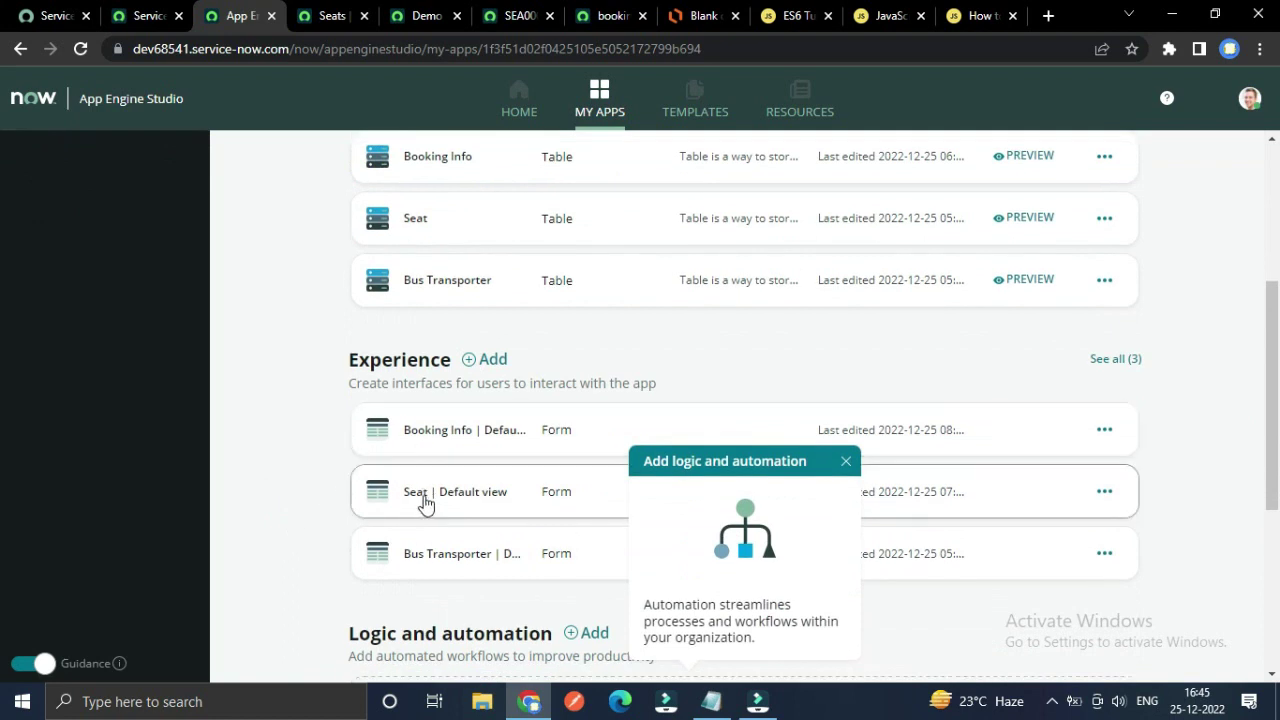
- Close the 'Add logic and automation' popover and filter the app contents to Data (3)
left_click(846, 462)
scroll(505, 500, "up", 1)
scroll(504, 500, "up", 1)
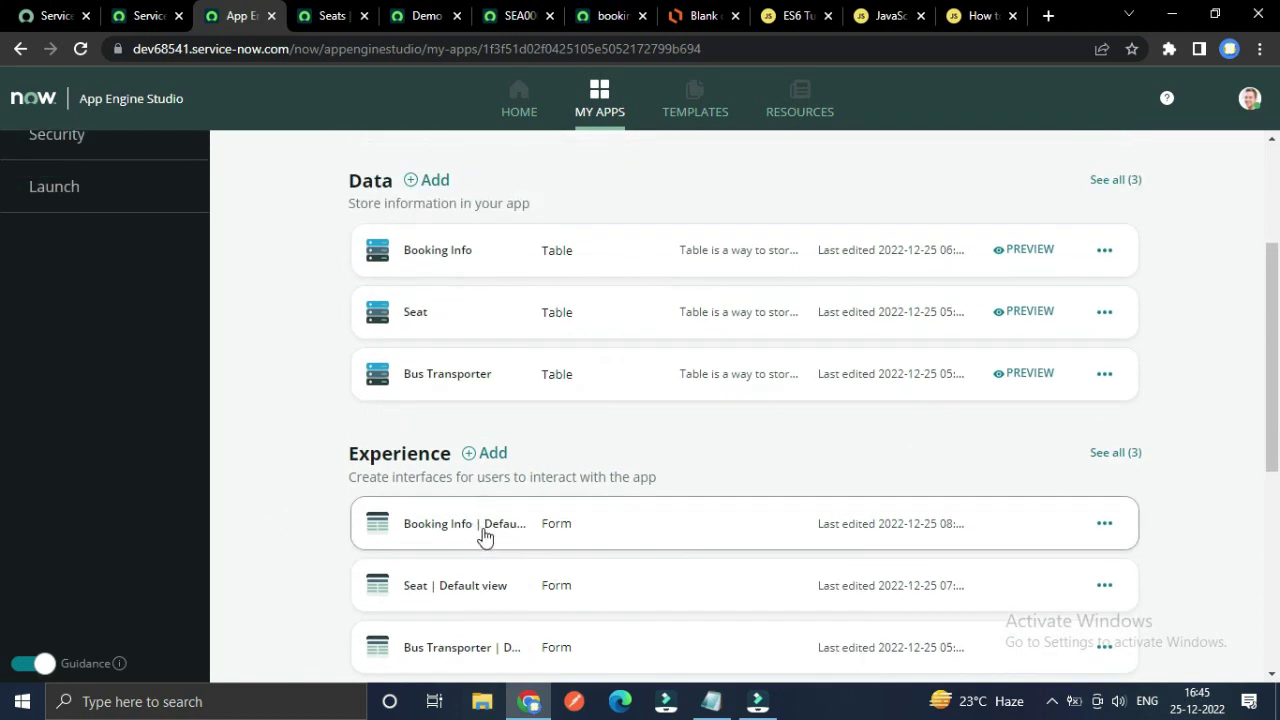
scroll(450, 537, "down", 2)
scroll(450, 537, "up", 2)
scroll(465, 527, "up", 2)
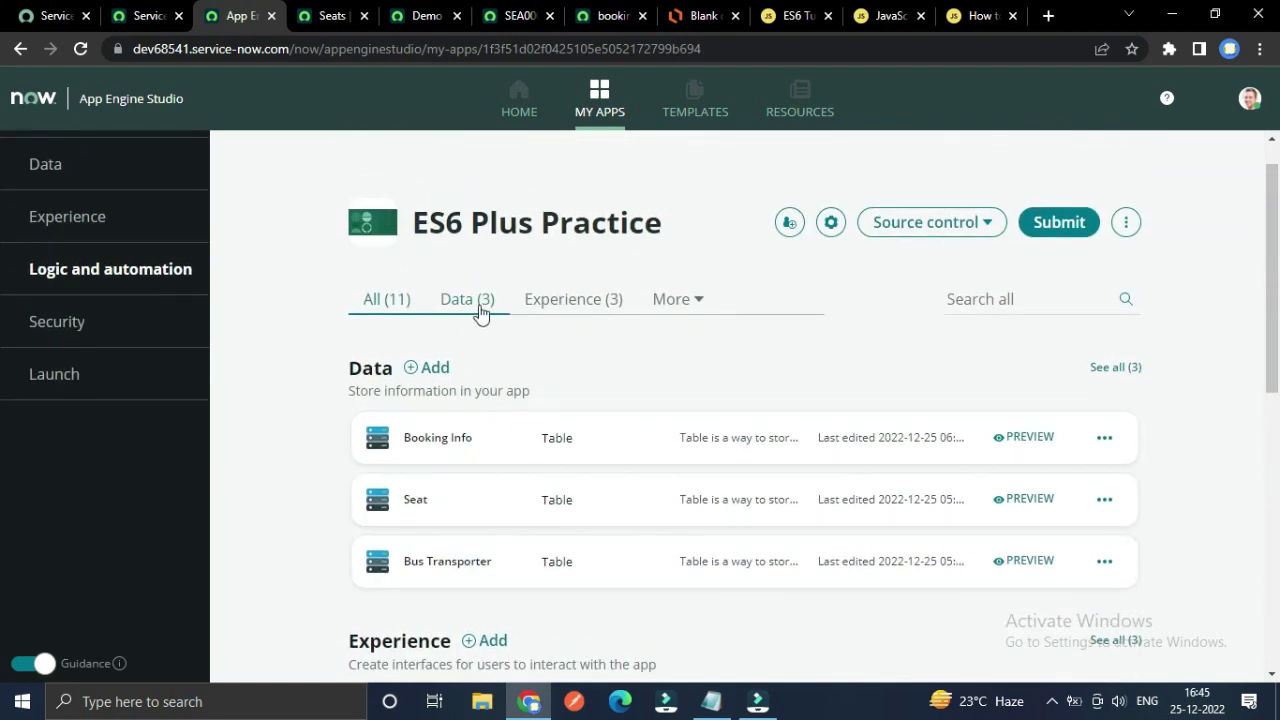
left_click(478, 305)
- Browse the app's Experience, Data and All views and close the Booking Infos list tab
left_click(557, 353)
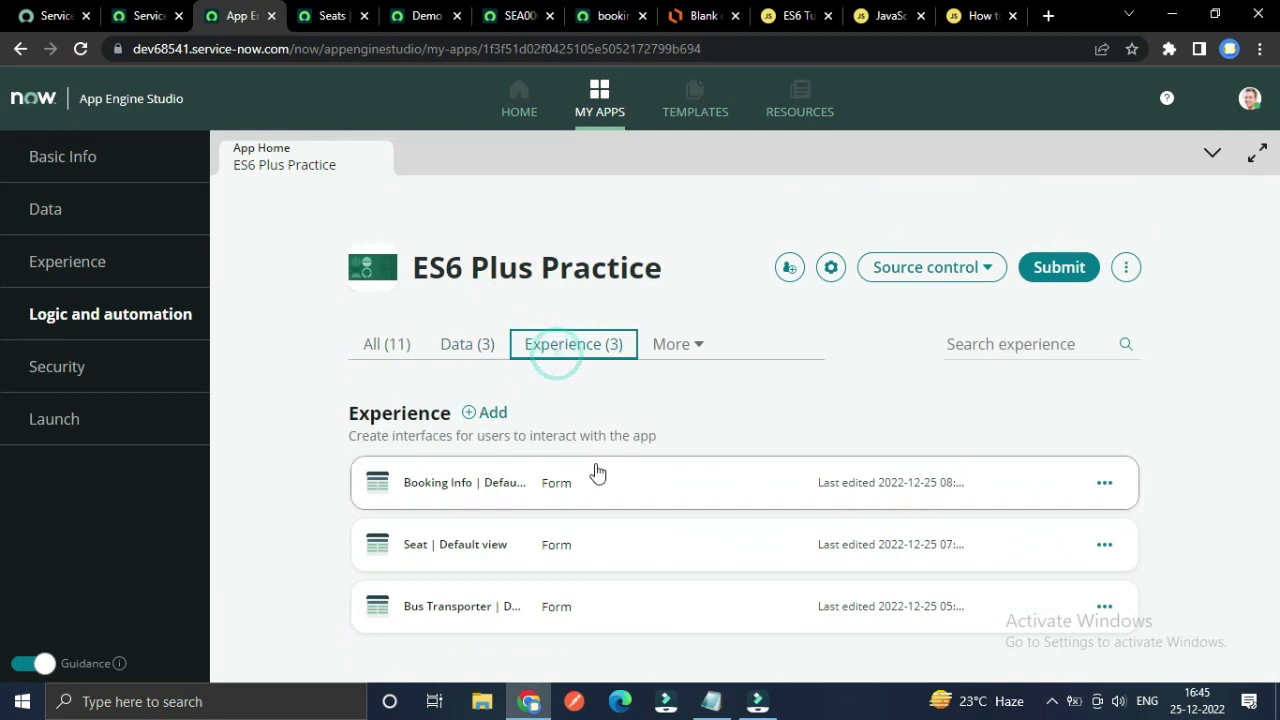
left_click(1100, 484)
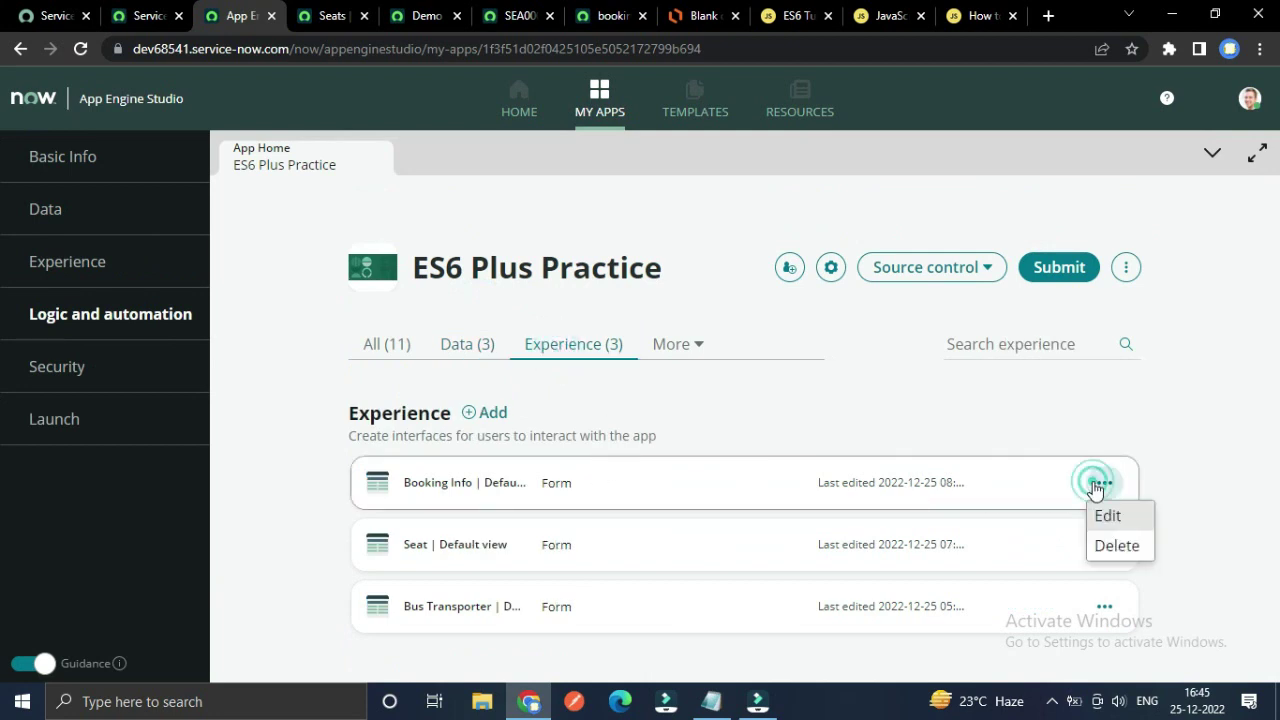
left_click(766, 412)
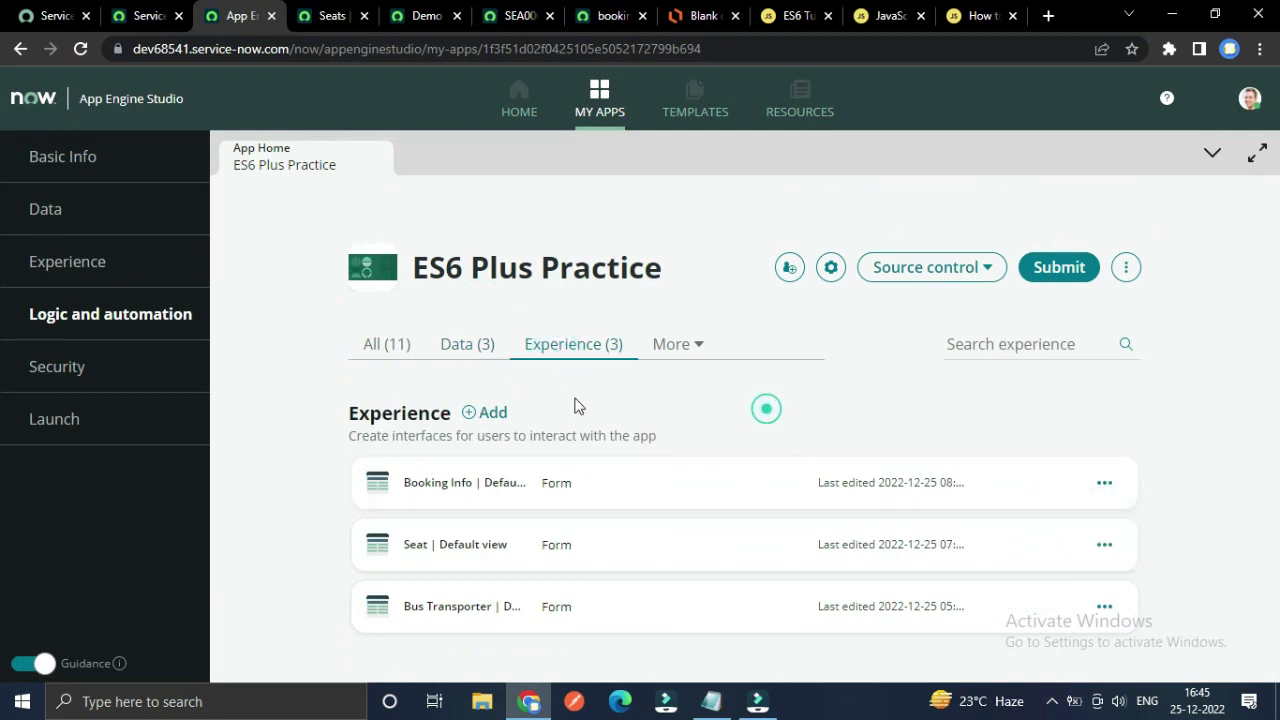
left_click(484, 352)
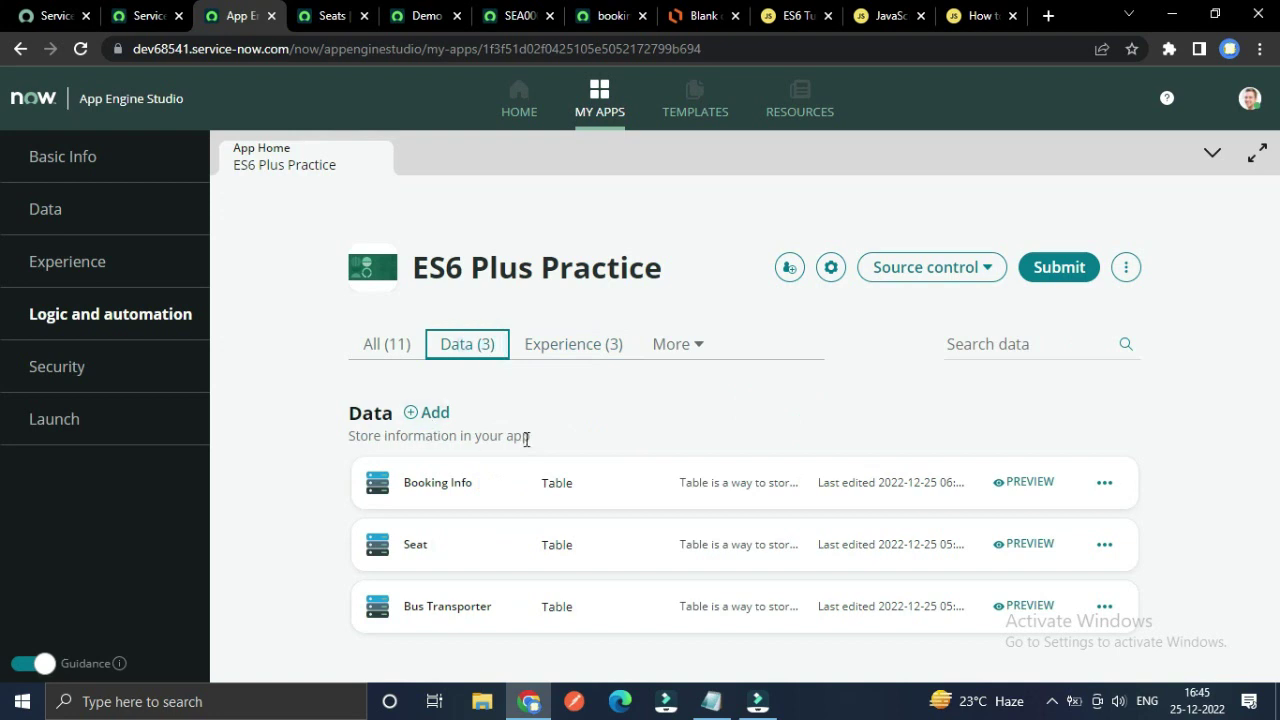
left_click(401, 362)
left_click(449, 356)
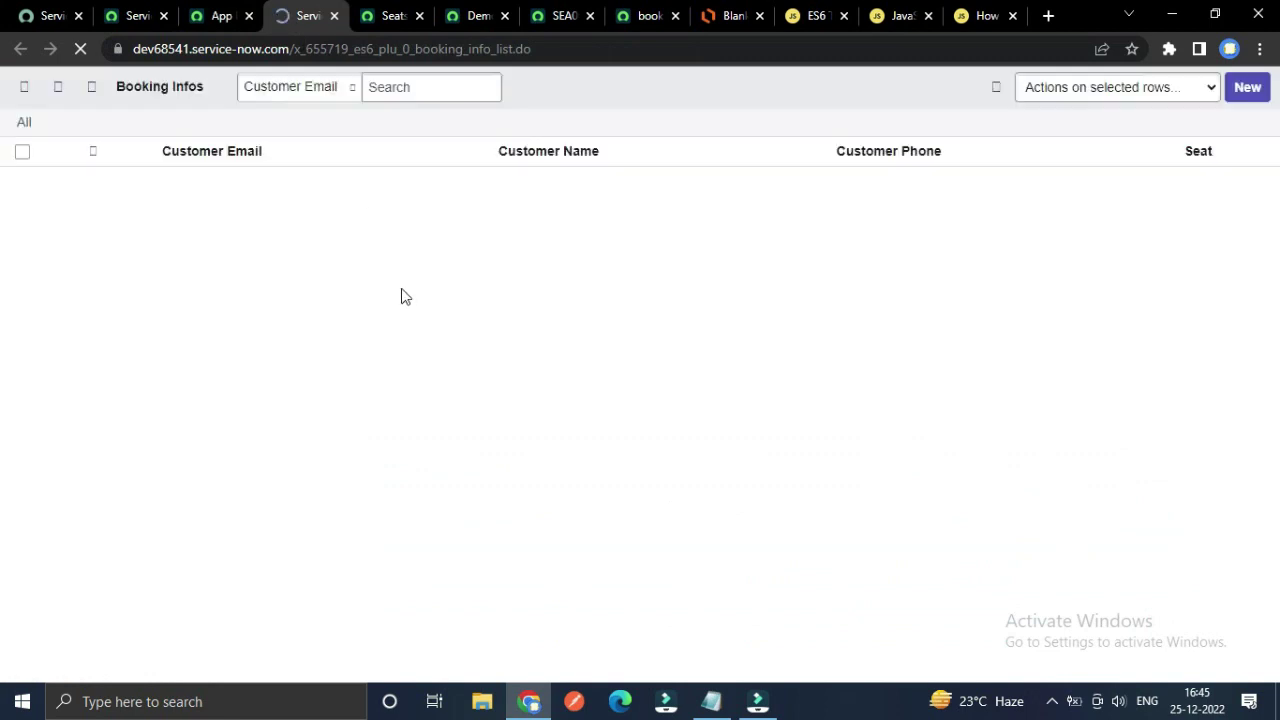
left_click(220, 14)
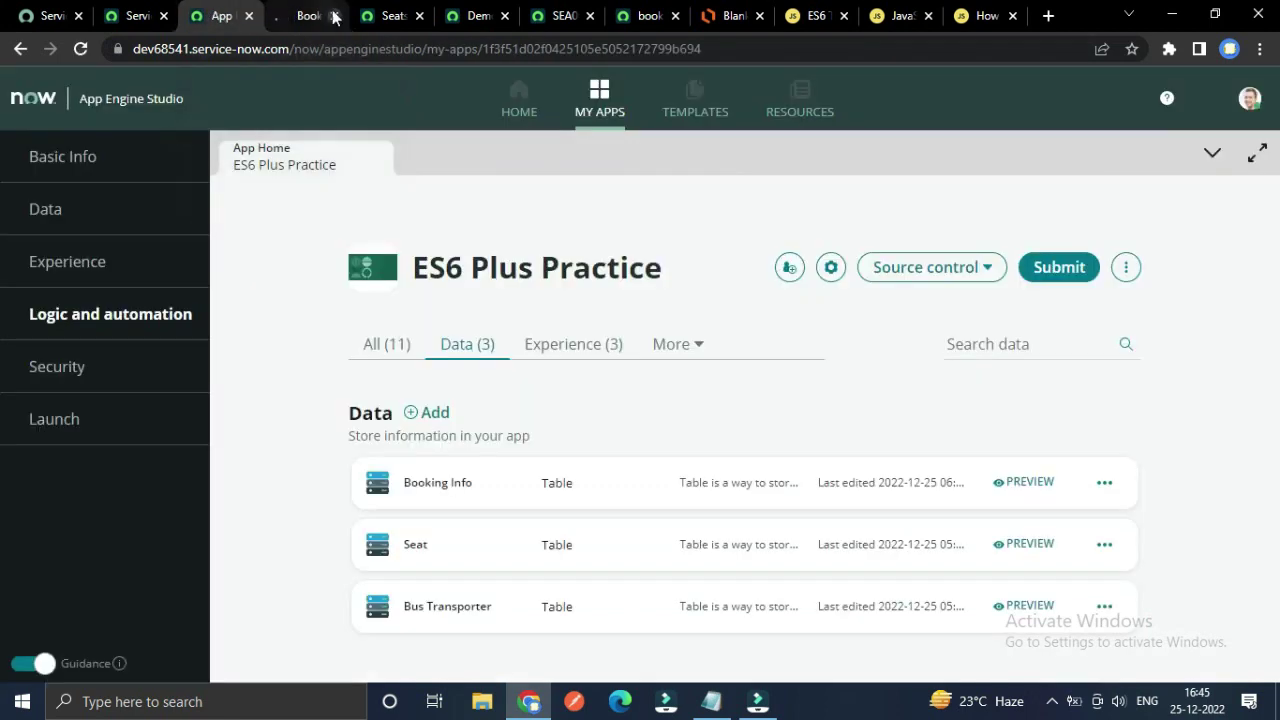
left_click(334, 15)
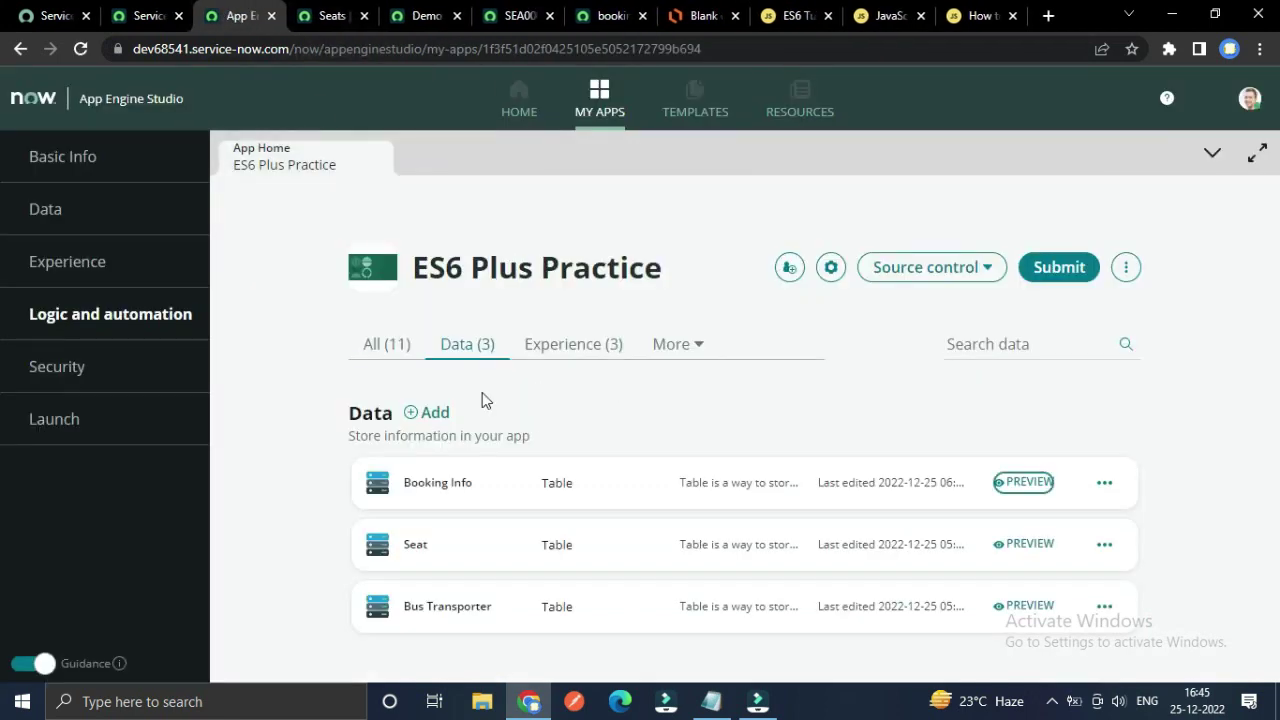
- Open the Booking Info form for editing from the Experience forms list
left_click(403, 344)
scroll(270, 457, "down", 2)
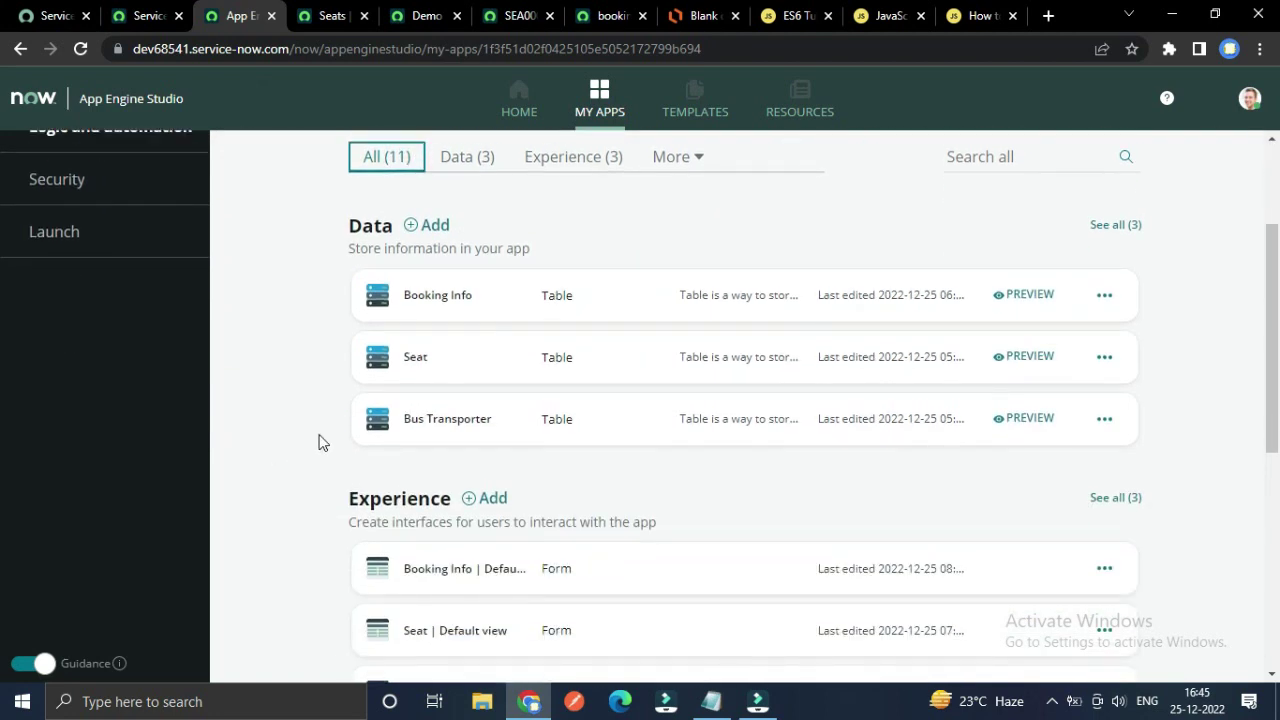
scroll(320, 442, "up", 2)
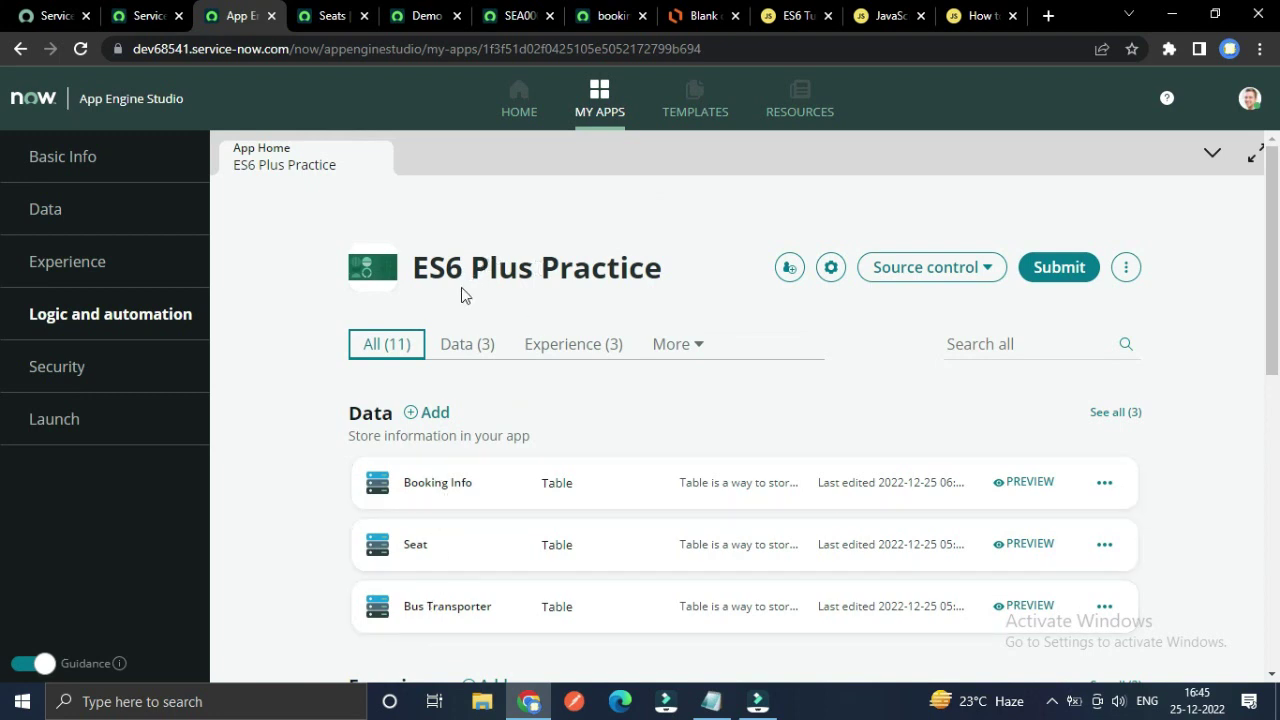
left_click(468, 348)
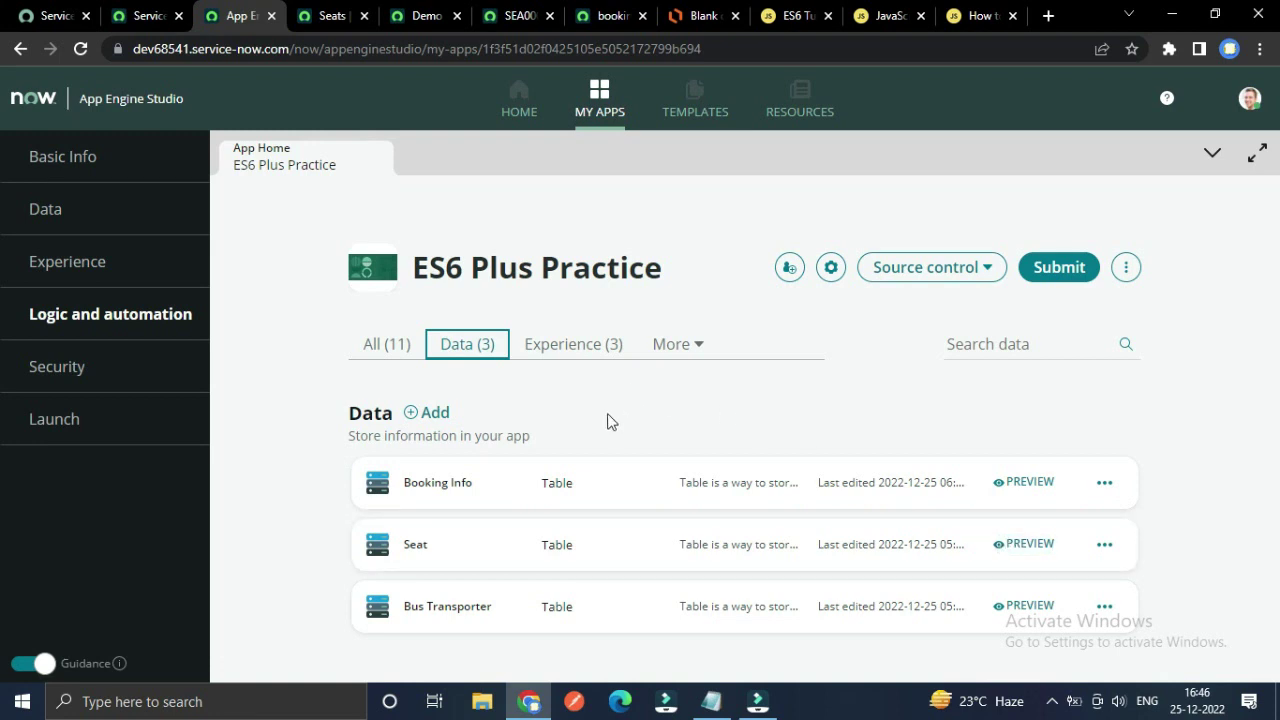
left_click(570, 344)
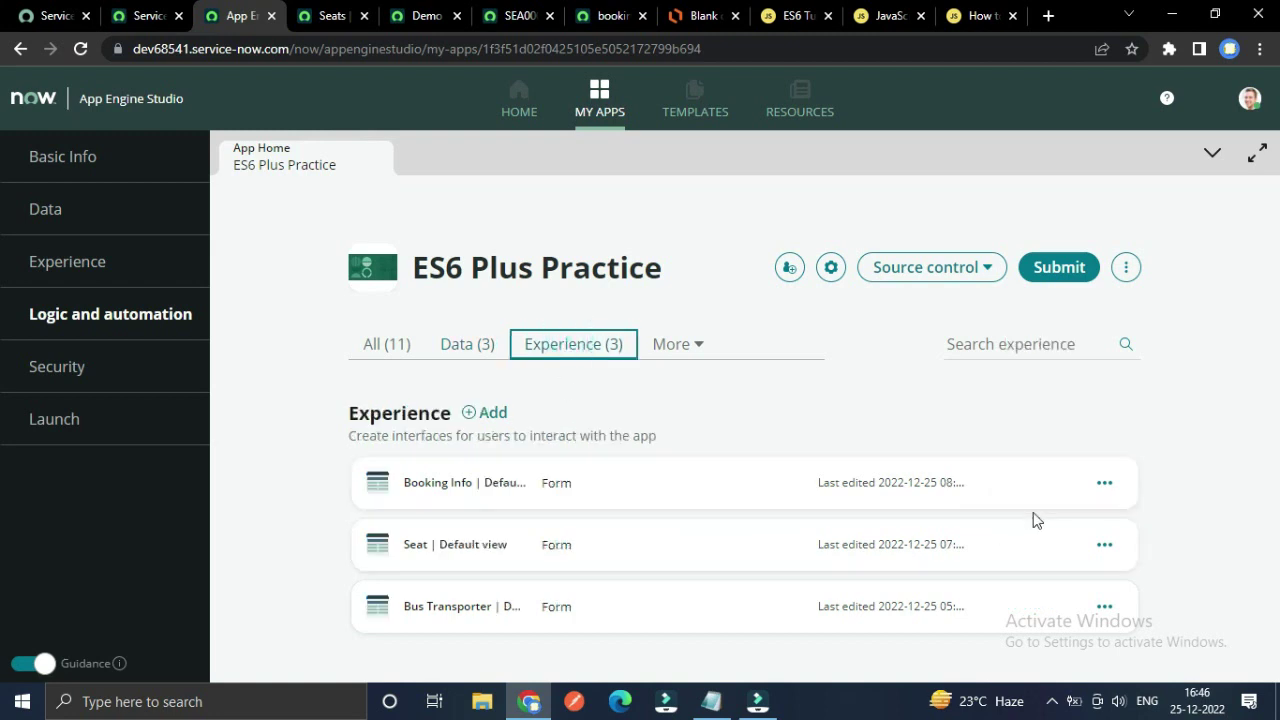
left_click(1104, 483)
left_click(1112, 514)
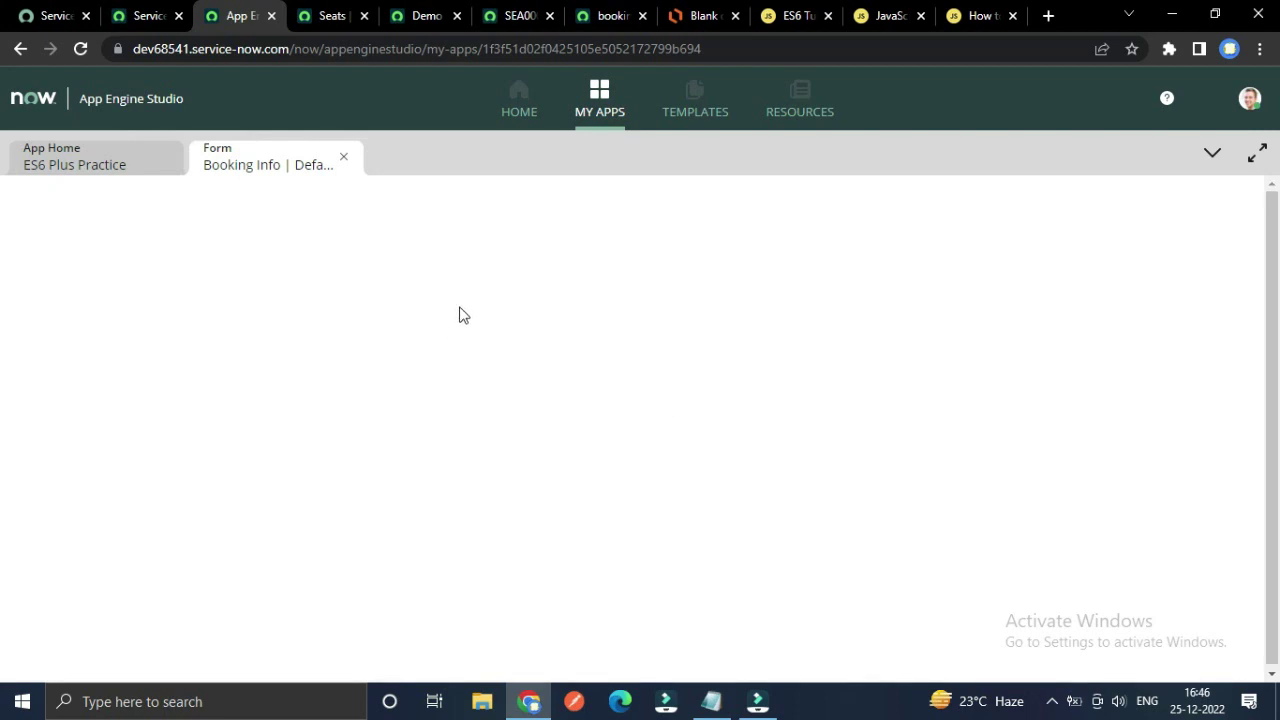
- Return to the Booking Info form editor, dismiss the Table builder welcome, and drag the Seat field
left_click(88, 163)
left_click(457, 157)
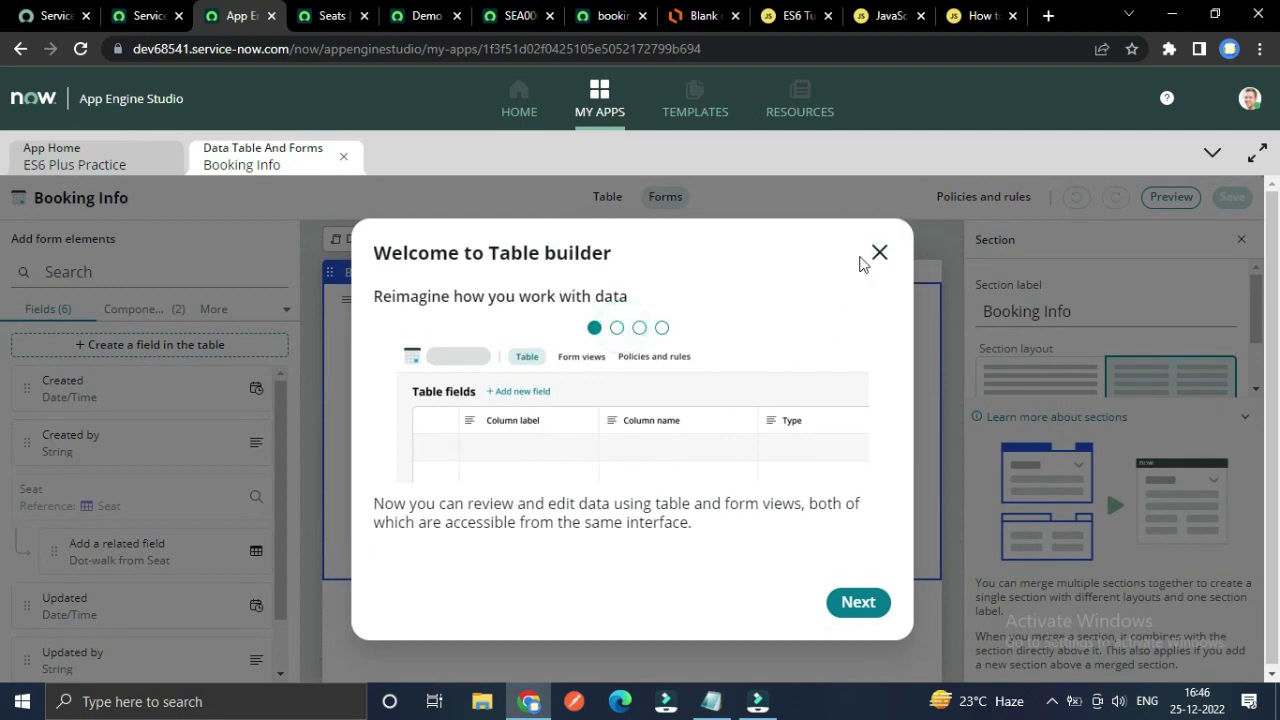
left_click(873, 258)
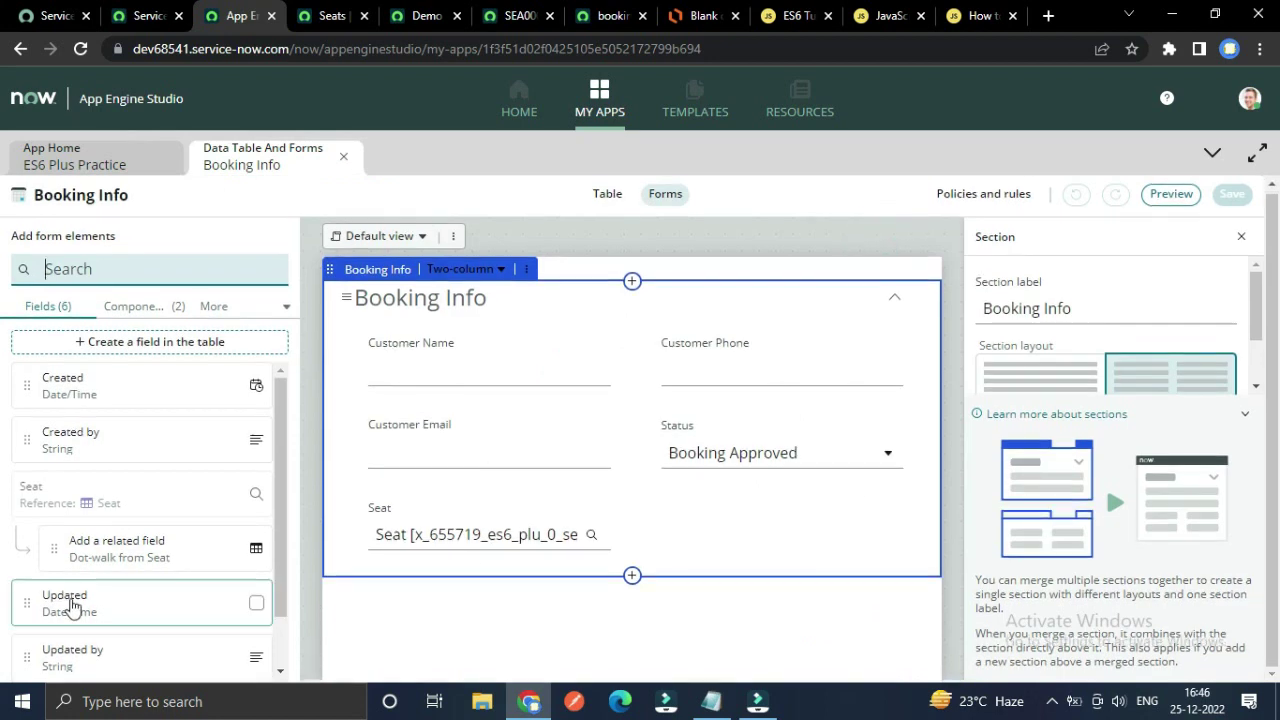
scroll(110, 580, "down", 1)
scroll(122, 566, "up", 1)
scroll(120, 510, "down", 1)
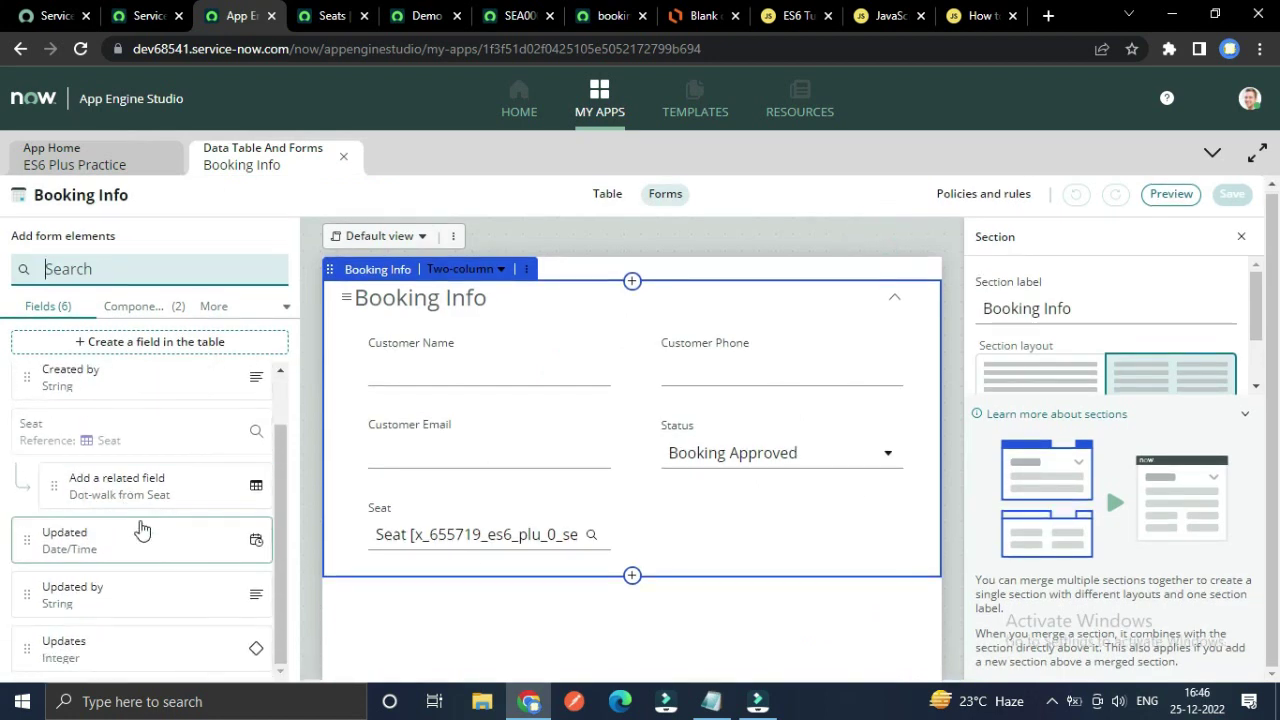
scroll(143, 533, "up", 1)
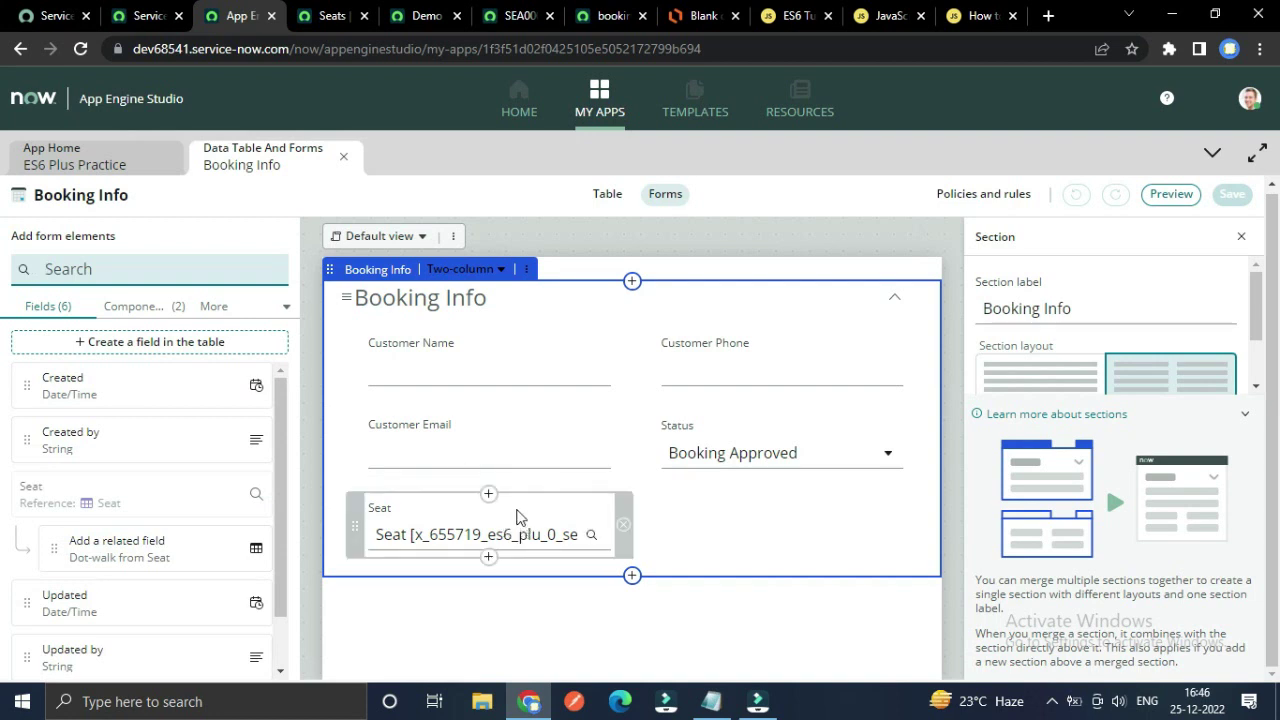
left_click_drag(490, 519, 382, 492)
left_click_drag(443, 520, 617, 489)
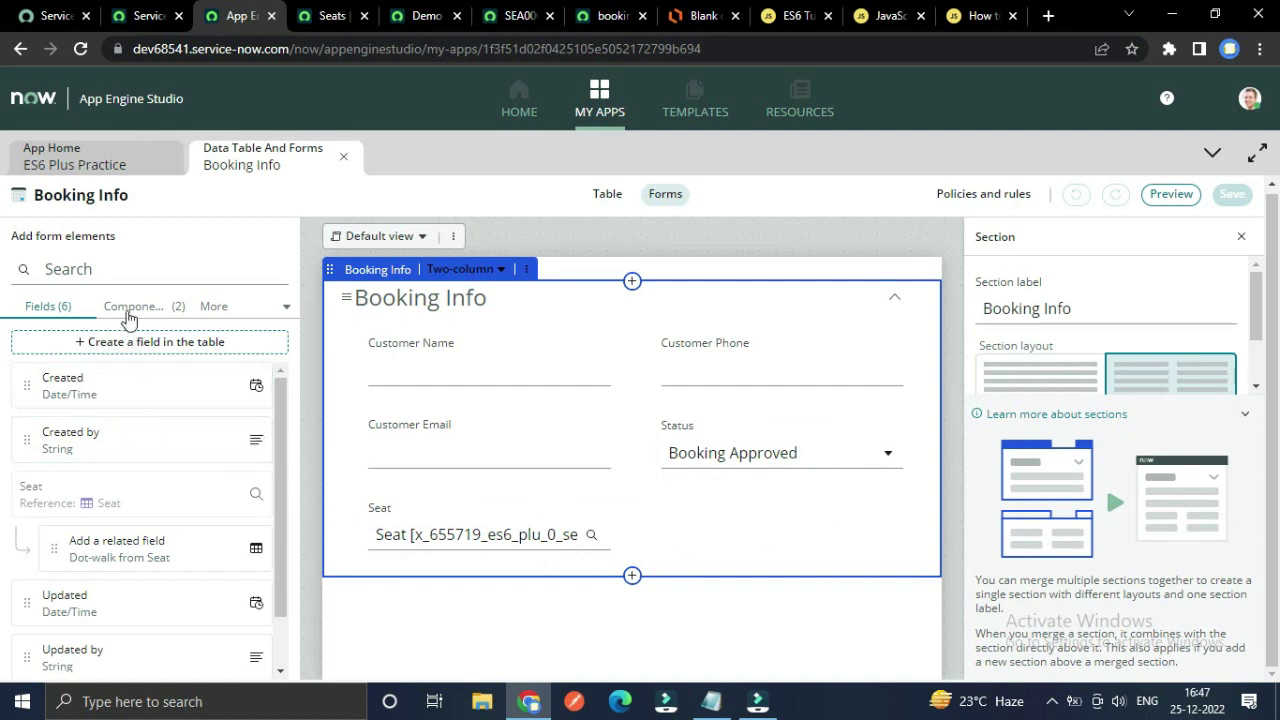
- Browse the form designer's Fields and Components panels and other element categories
left_click(128, 314)
left_click(50, 307)
left_click(130, 307)
left_click(214, 312)
left_click(62, 312)
scroll(177, 571, "down", 1)
scroll(177, 571, "up", 1)
scroll(195, 503, "down", 1)
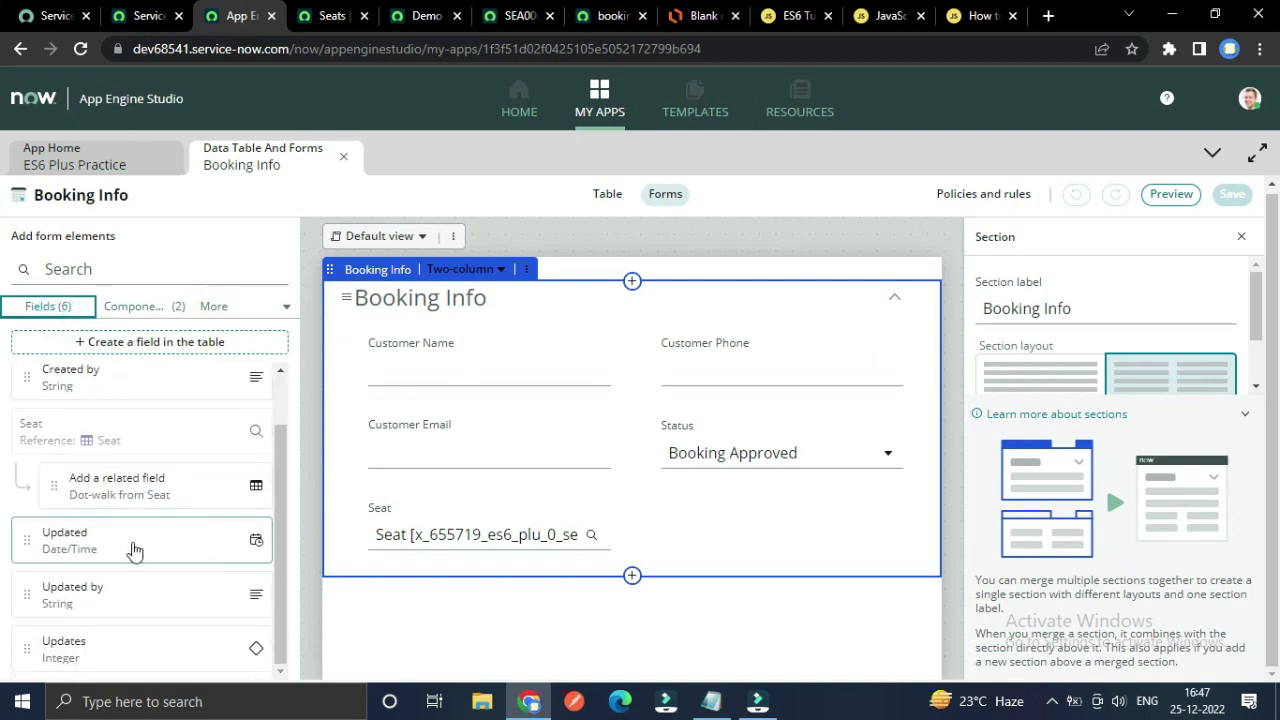
scroll(133, 548, "up", 1)
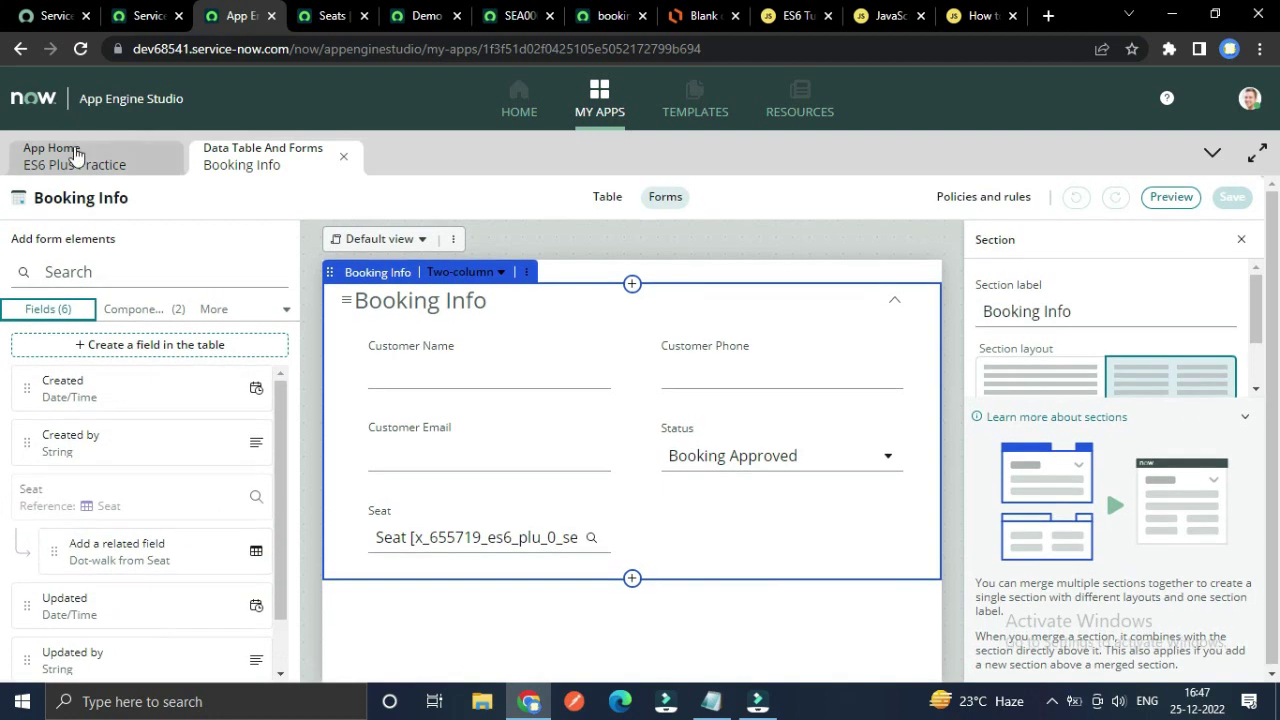
- Close the Booking Info form tab, view All (11) app items, then switch to the Notepad notes
left_click(70, 157)
left_click(553, 156)
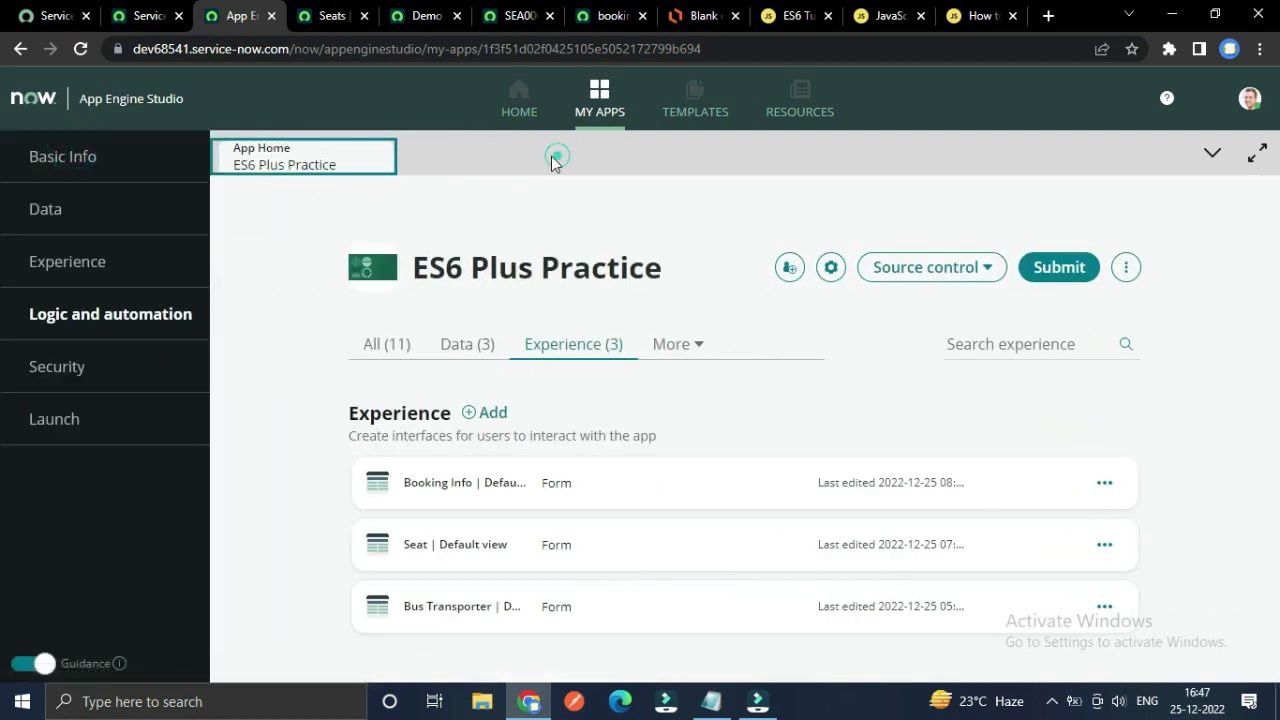
left_click(457, 358)
left_click(385, 362)
scroll(330, 535, "down", 3)
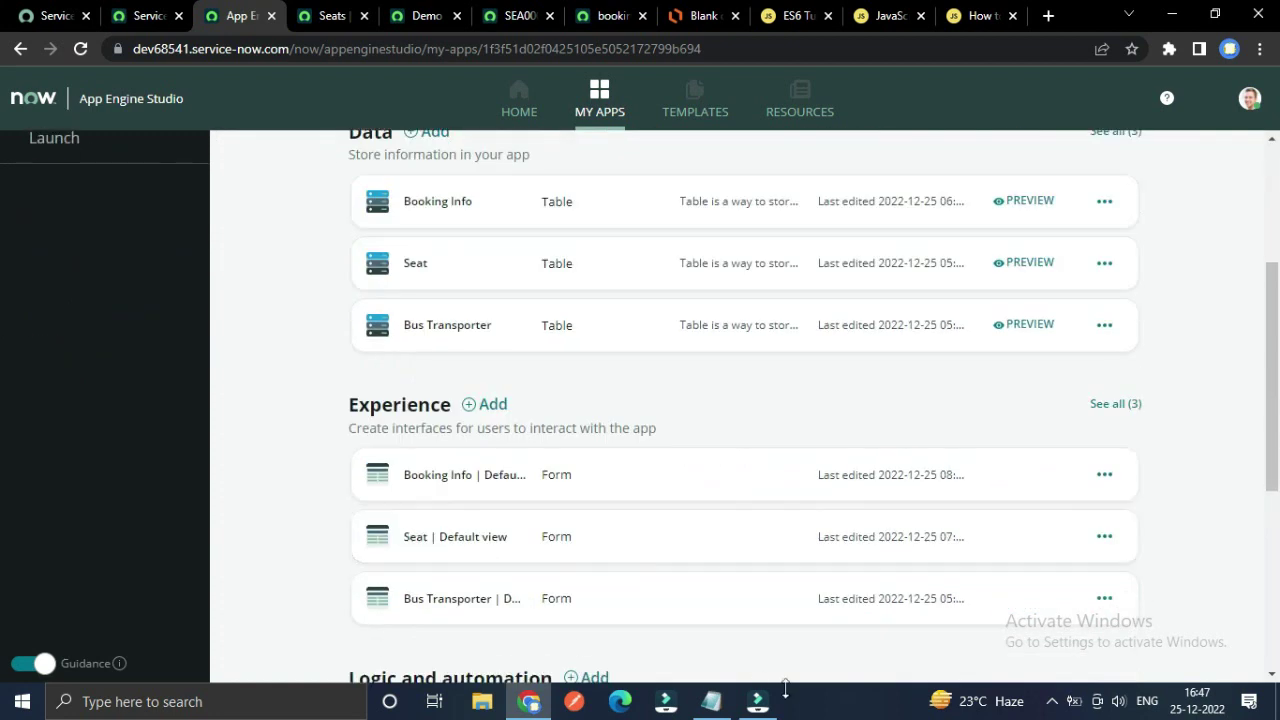
left_click(727, 708)
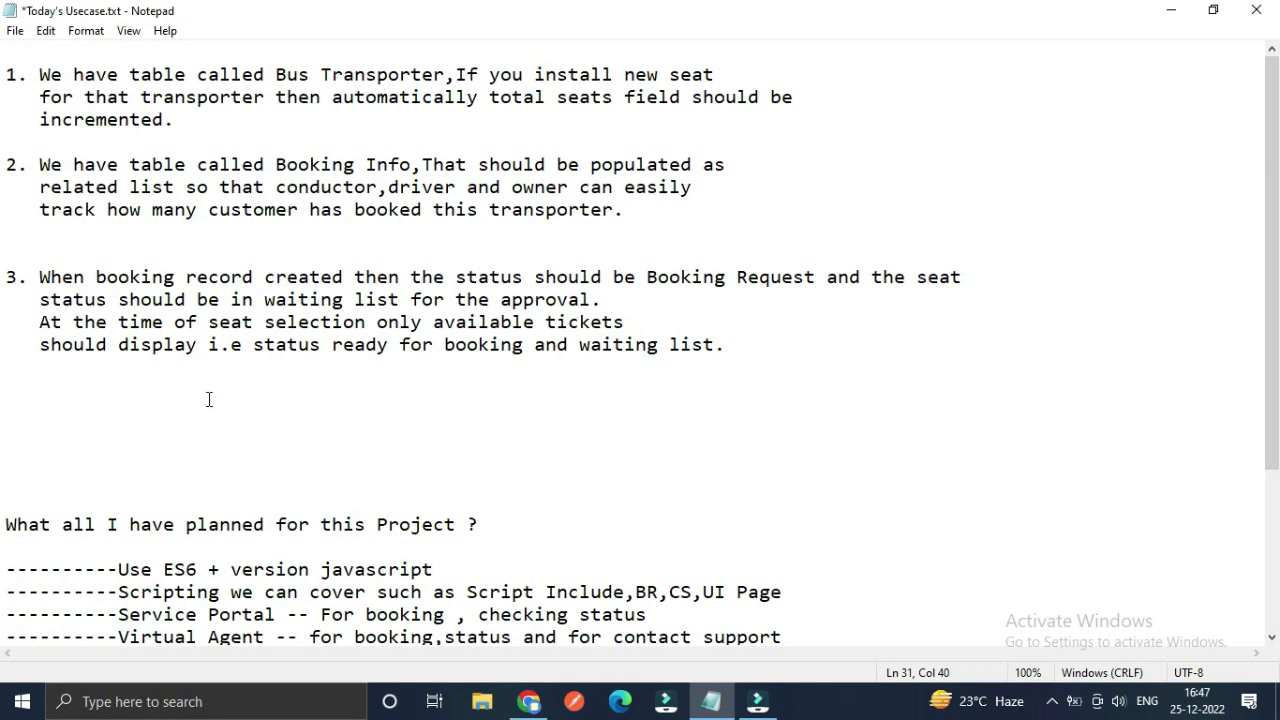
- Delete the empty first line so use-case item 1 starts on line one, then select its text
left_click_drag(40, 75, 723, 368)
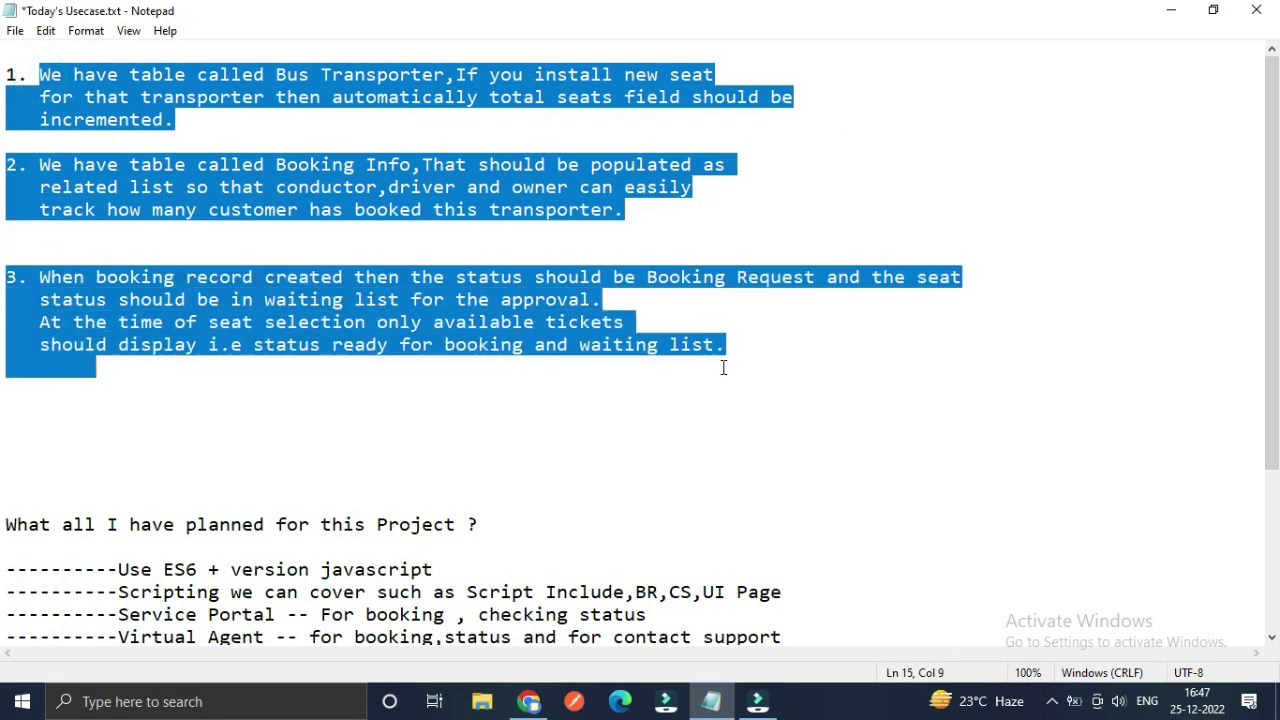
left_click(354, 427)
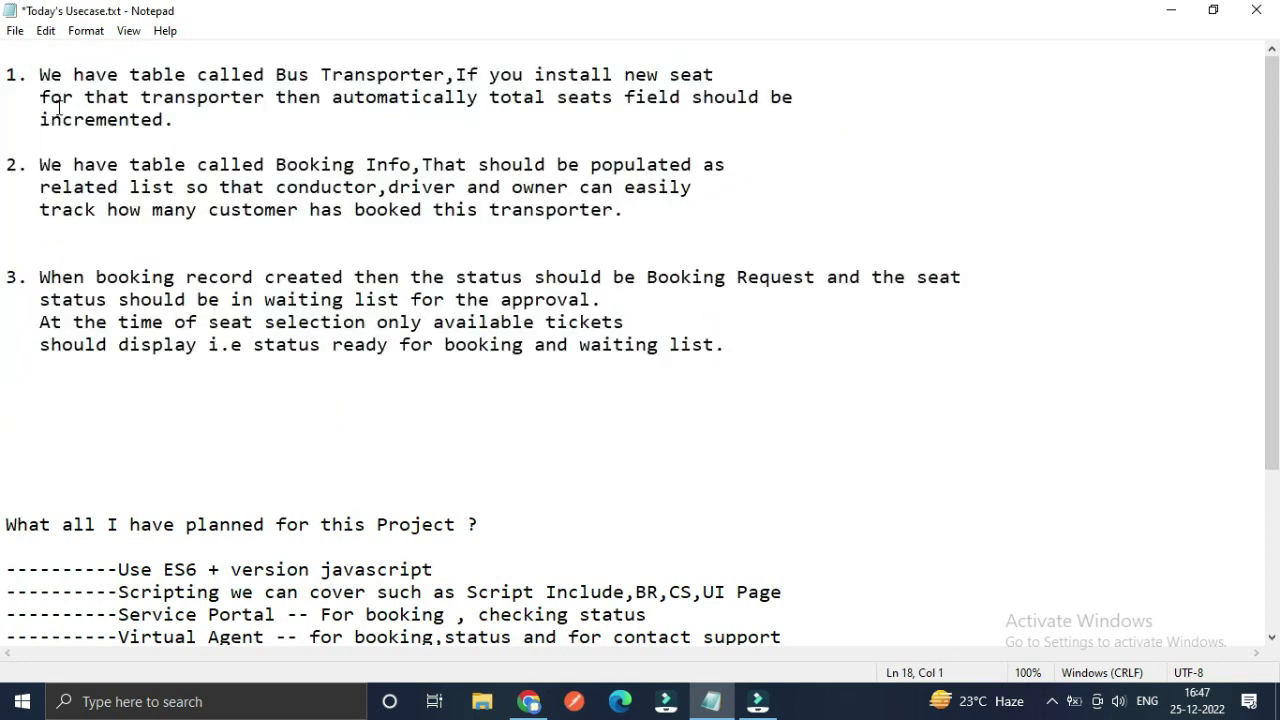
left_click(8, 75)
key("BackSpace")
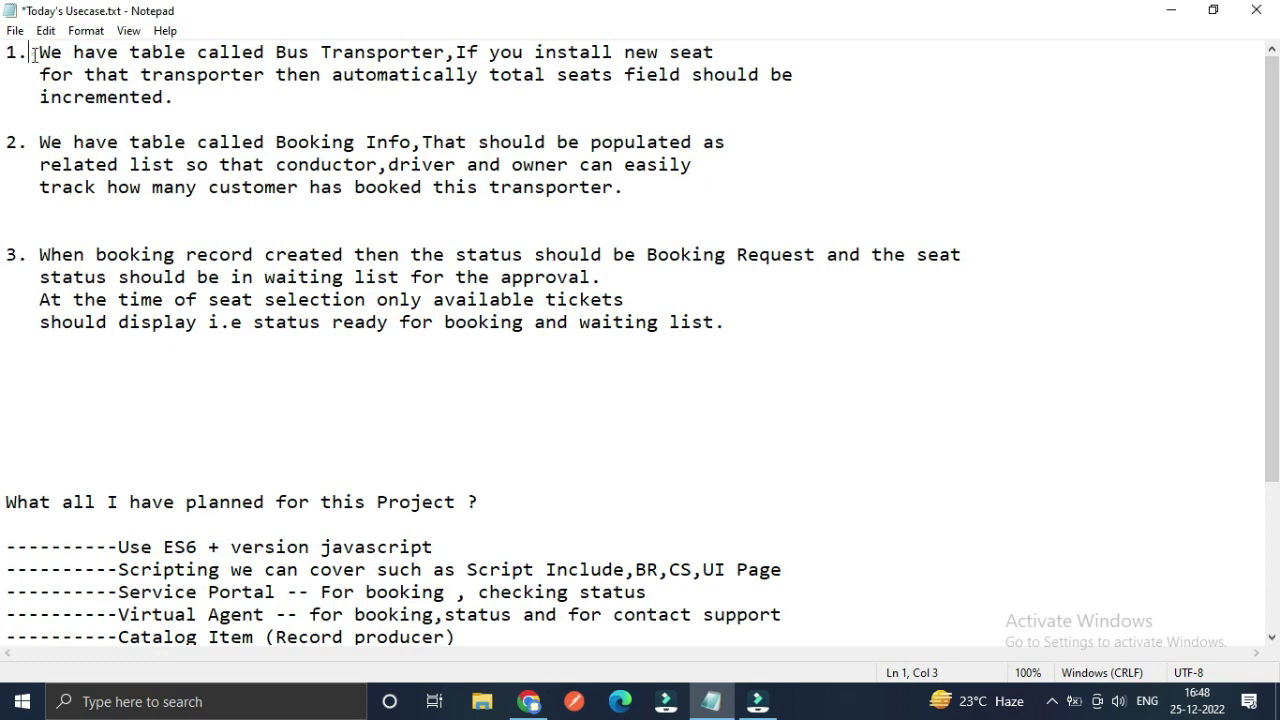
left_click(197, 97)
left_click_drag(197, 105, 40, 50)
- Return to Chrome and switch to the Demo Travelling Bus Transporter record tab
left_click(236, 101)
left_click(528, 701)
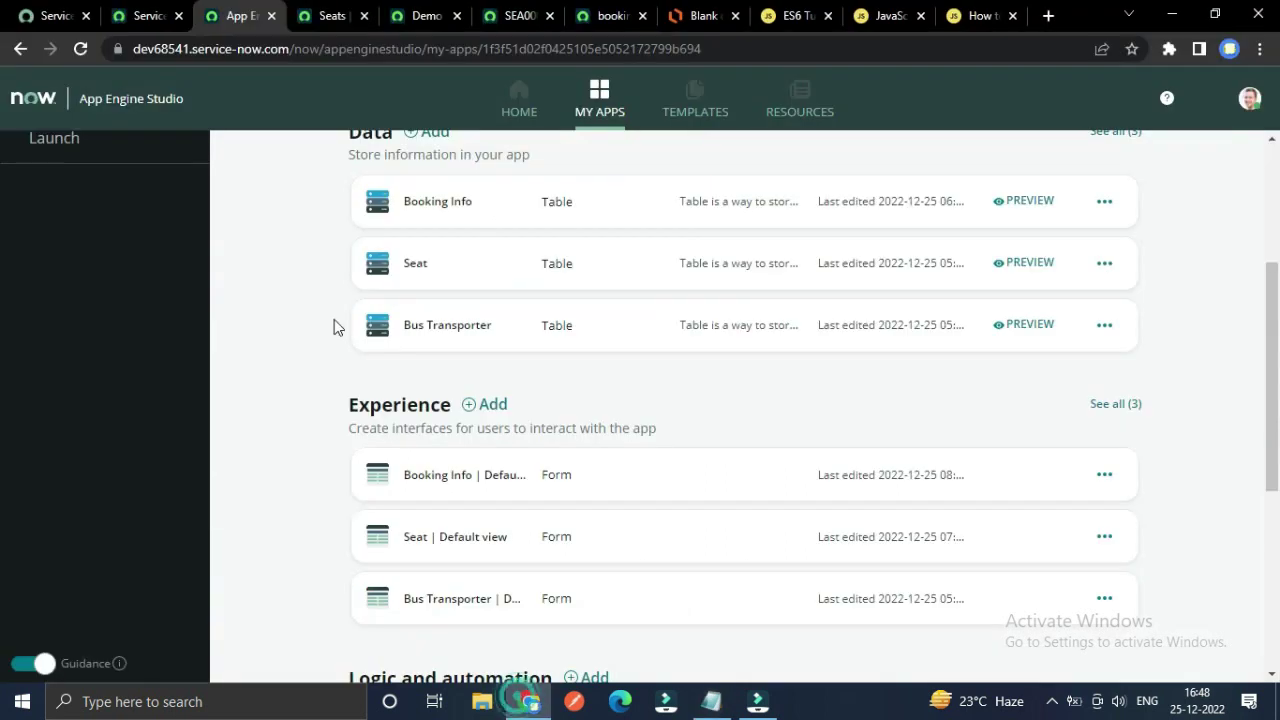
left_click(140, 15)
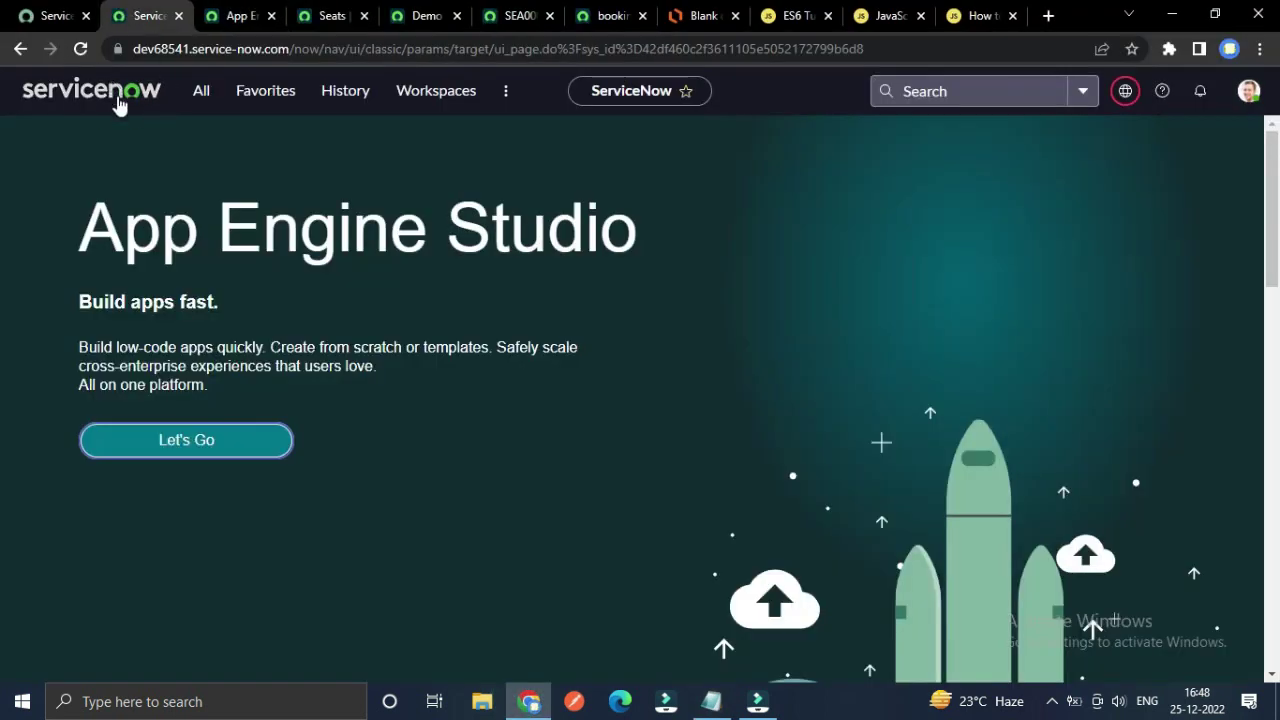
left_click(250, 14)
left_click(330, 15)
left_click(422, 15)
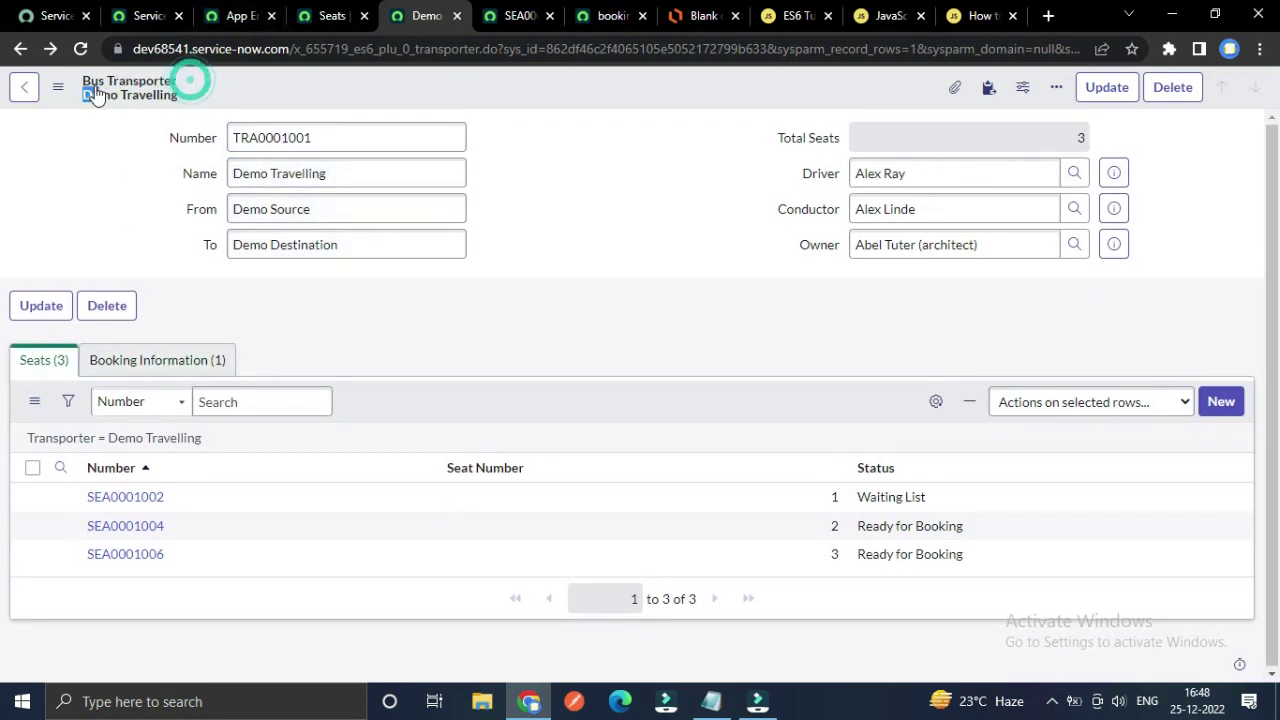
- Point out the Bus Transporter heading and Total Seats, then open seat SEA0001006 in a new tab
left_click_drag(194, 80, 83, 85)
left_click(109, 232)
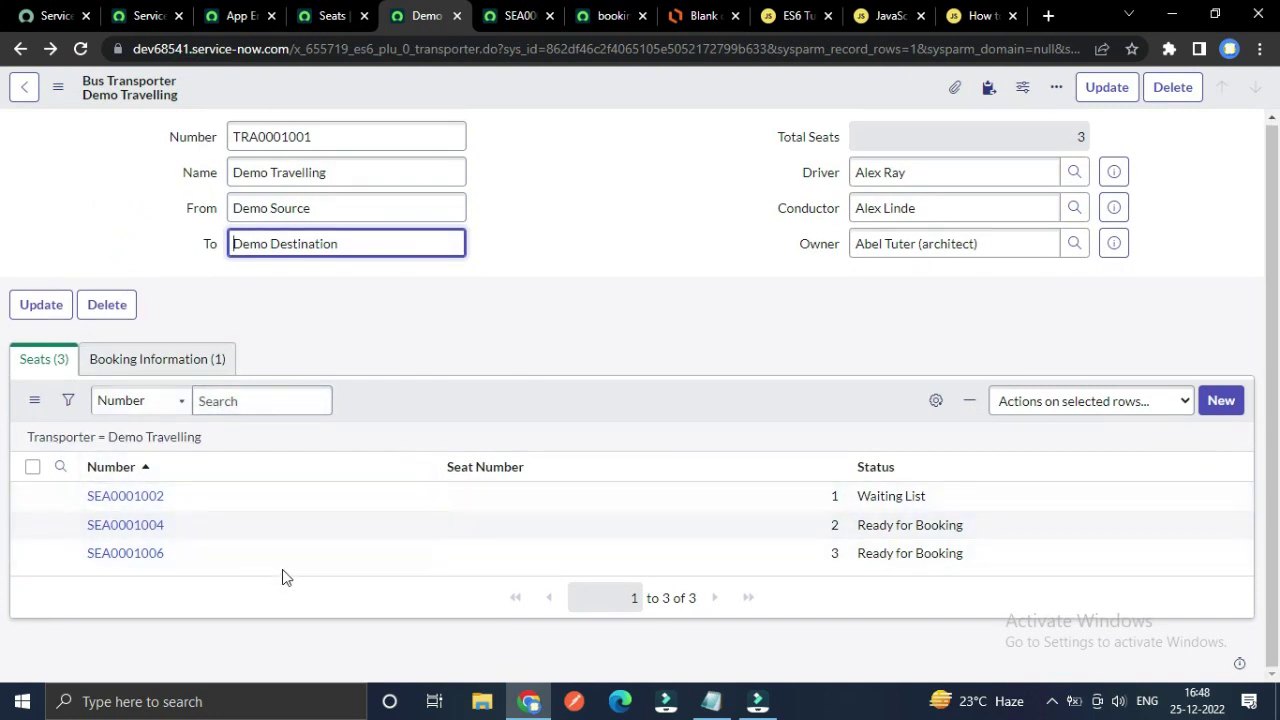
left_click_drag(778, 137, 834, 141)
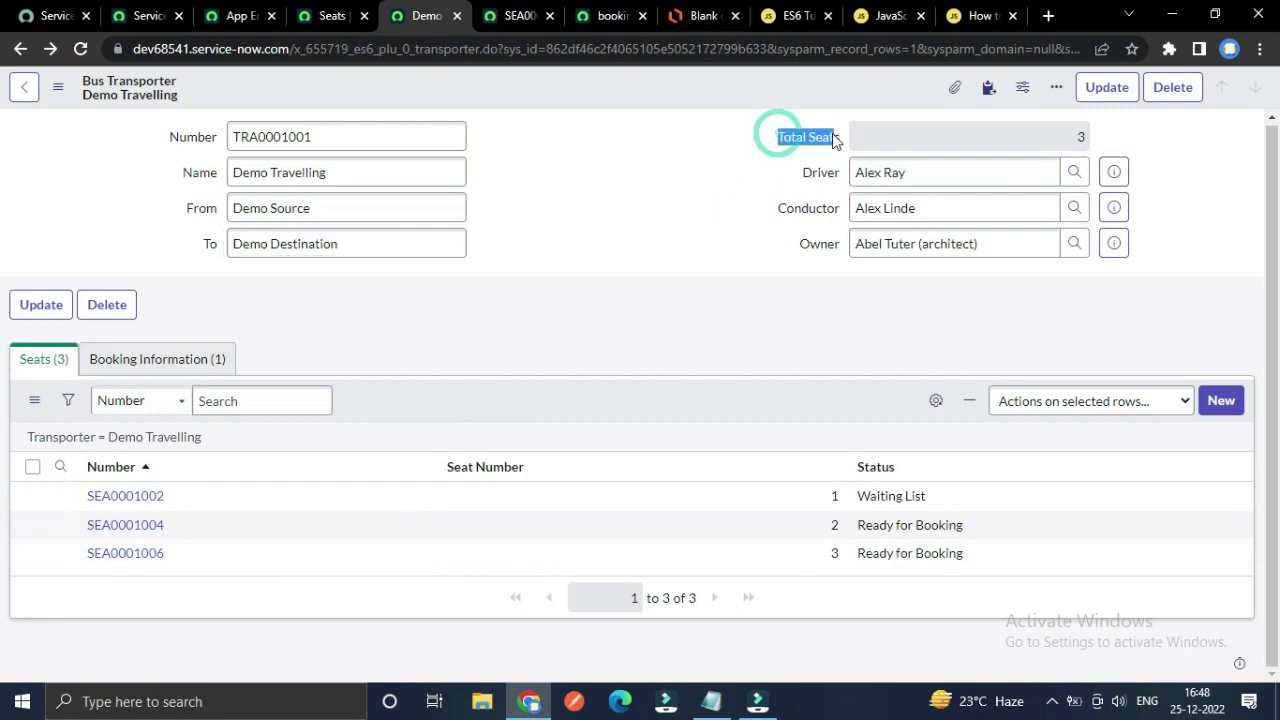
left_click(621, 196)
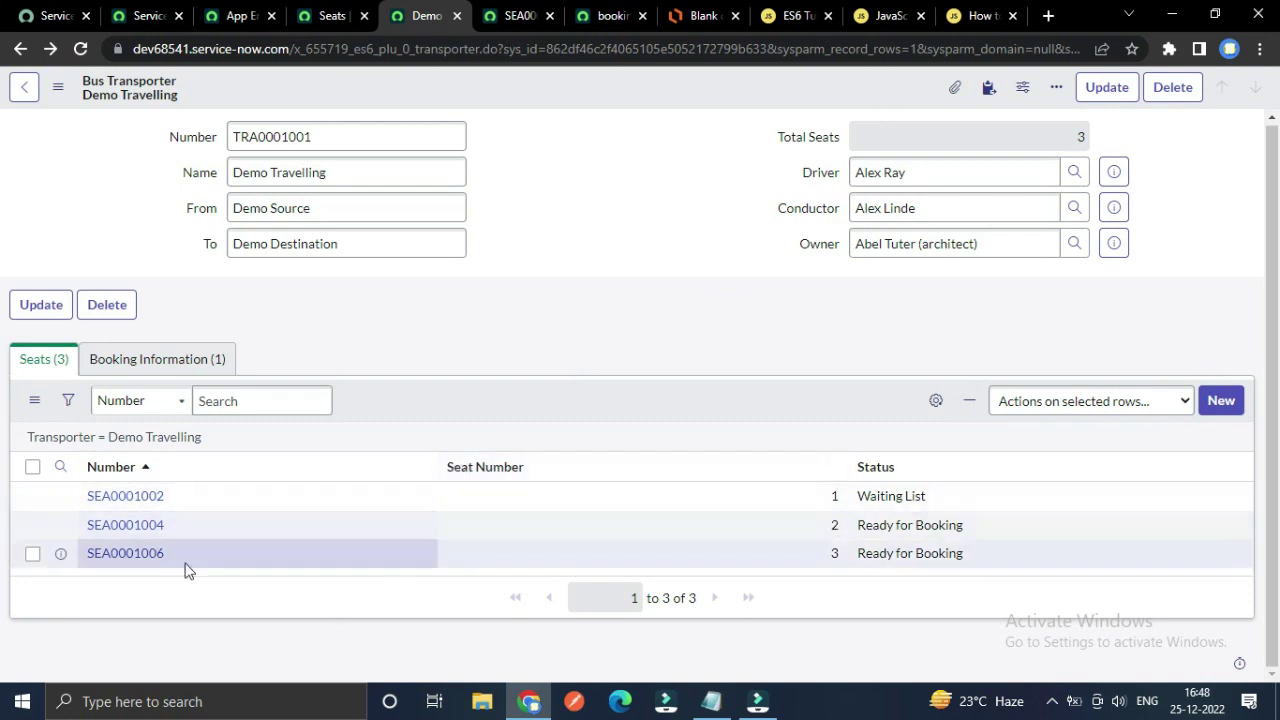
right_click(62, 554)
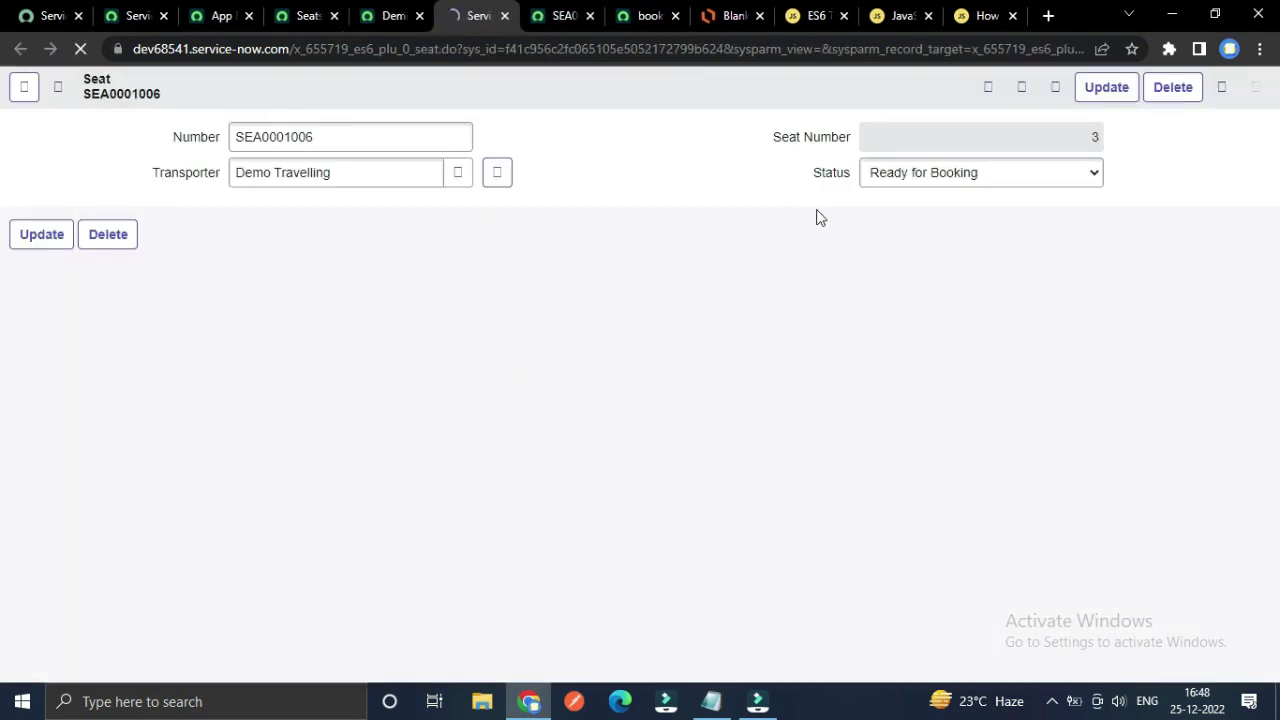
- Inspect the seat's Number, read-only Seat Number and Status fields, then close the SEA0001006 tab
left_click(765, 140)
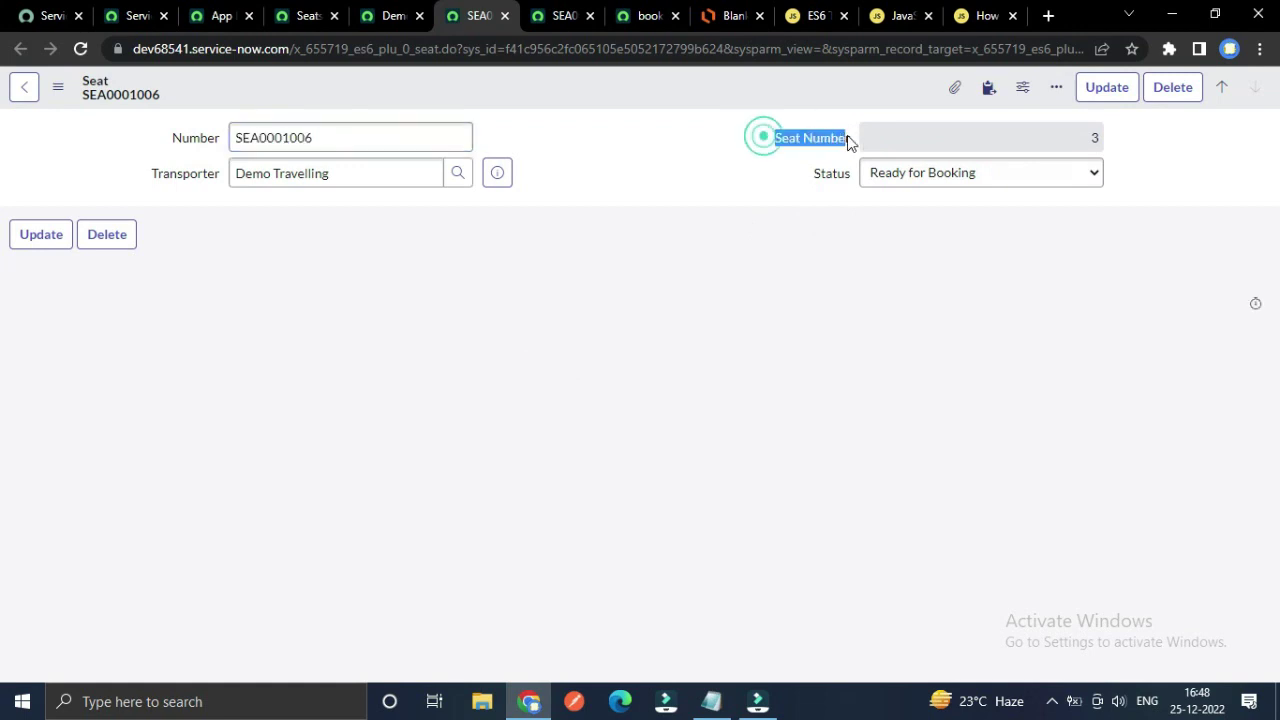
left_click(727, 207)
left_click(935, 135)
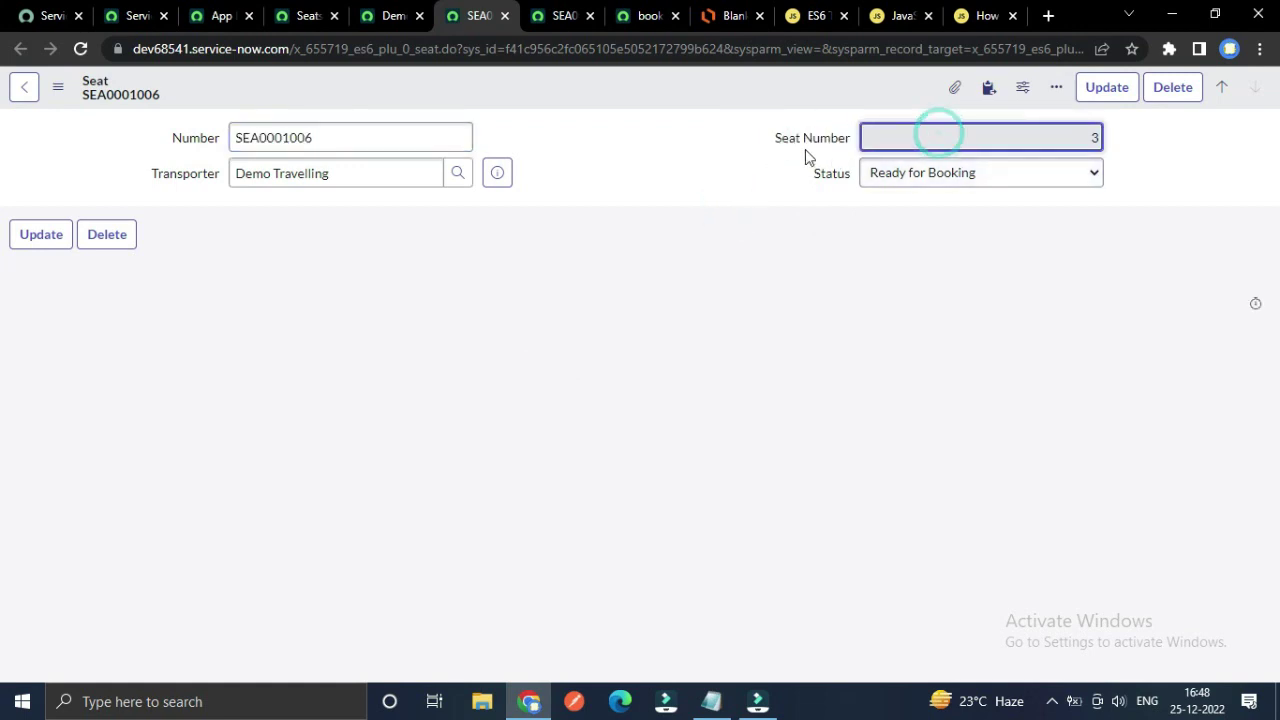
left_click(1073, 138)
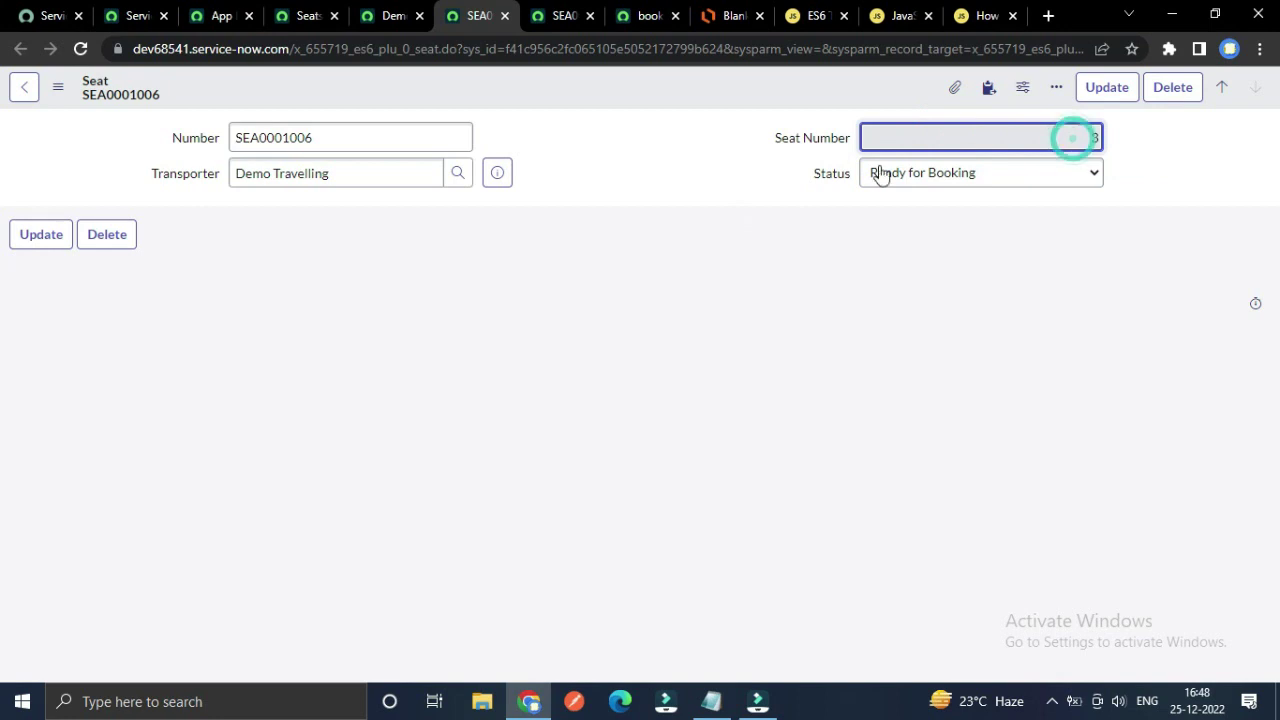
left_click(747, 170)
left_click_drag(768, 140, 851, 137)
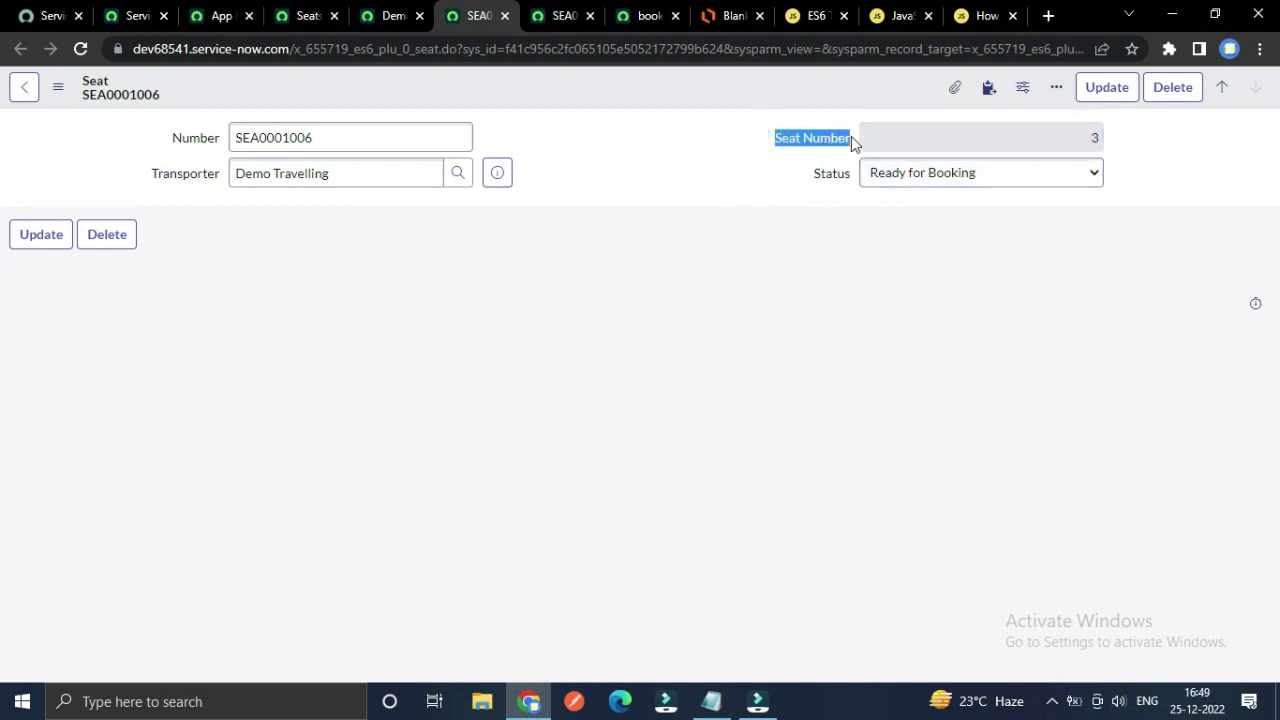
left_click(405, 15)
left_click(490, 15)
left_click(504, 16)
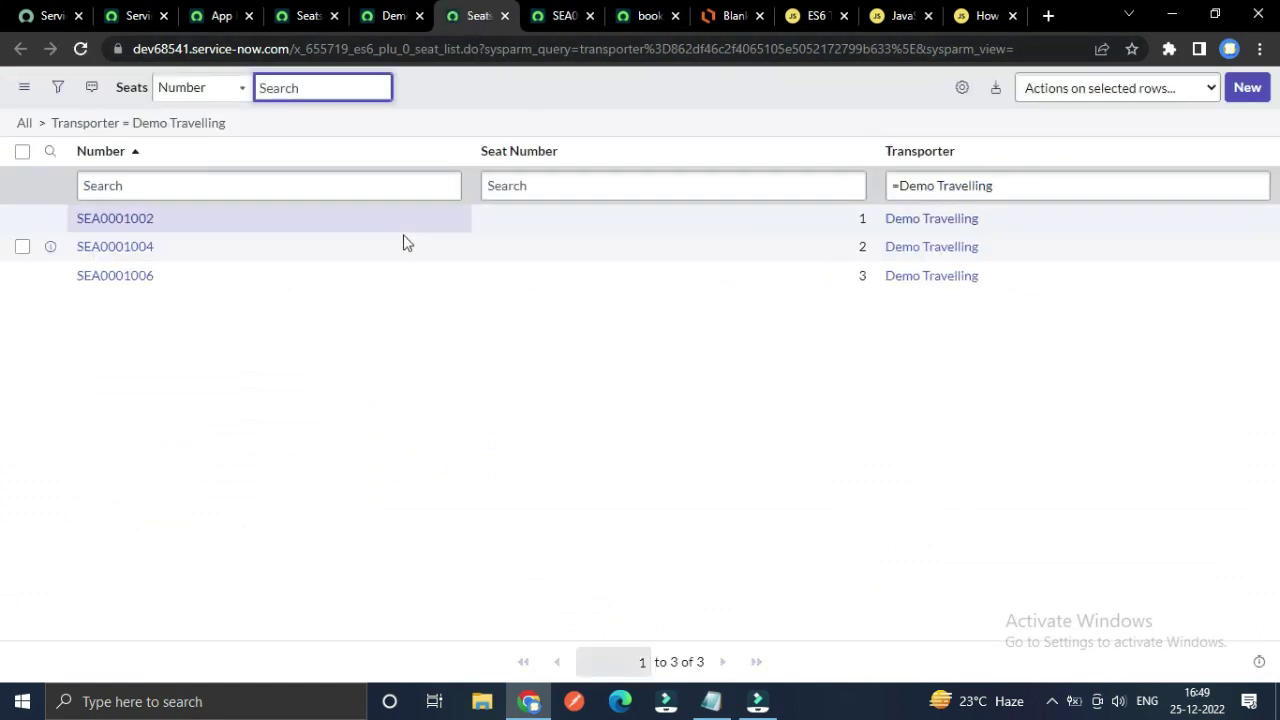
- Open the Seat table's 'update total seats' rule via the Number column's Configure > Business Rules
right_click(192, 124)
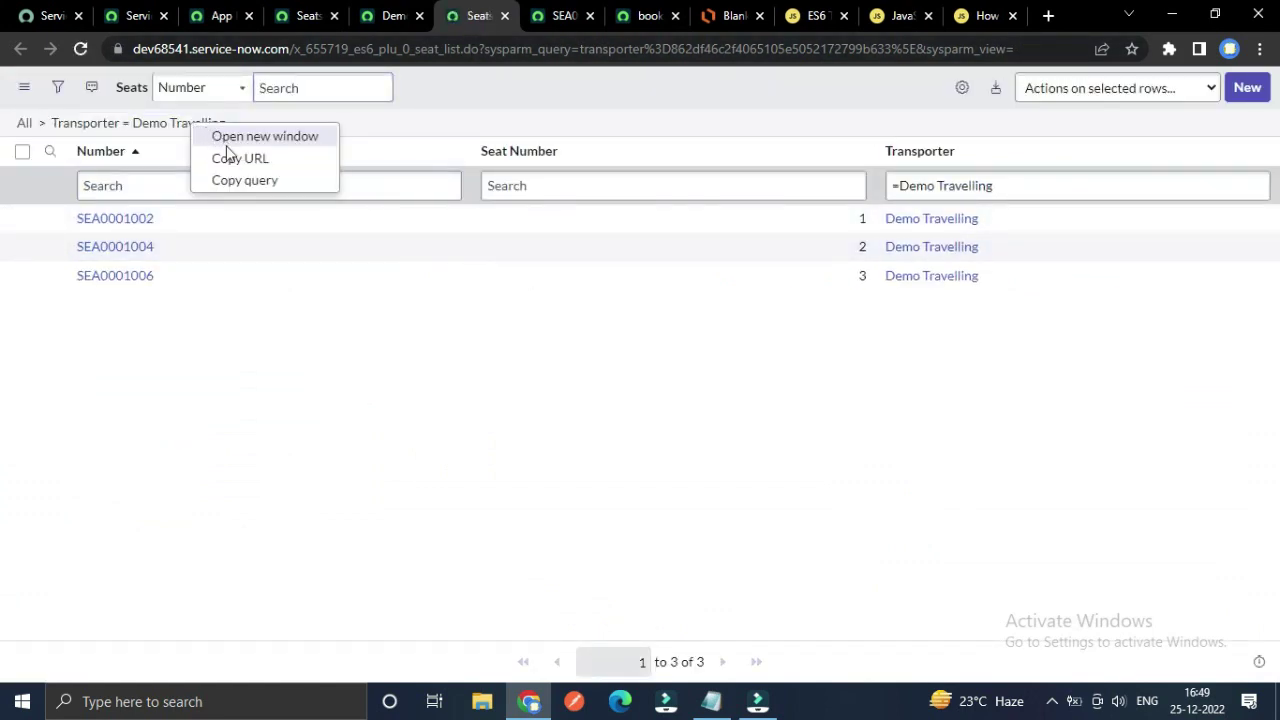
left_click(508, 323)
left_click(446, 153)
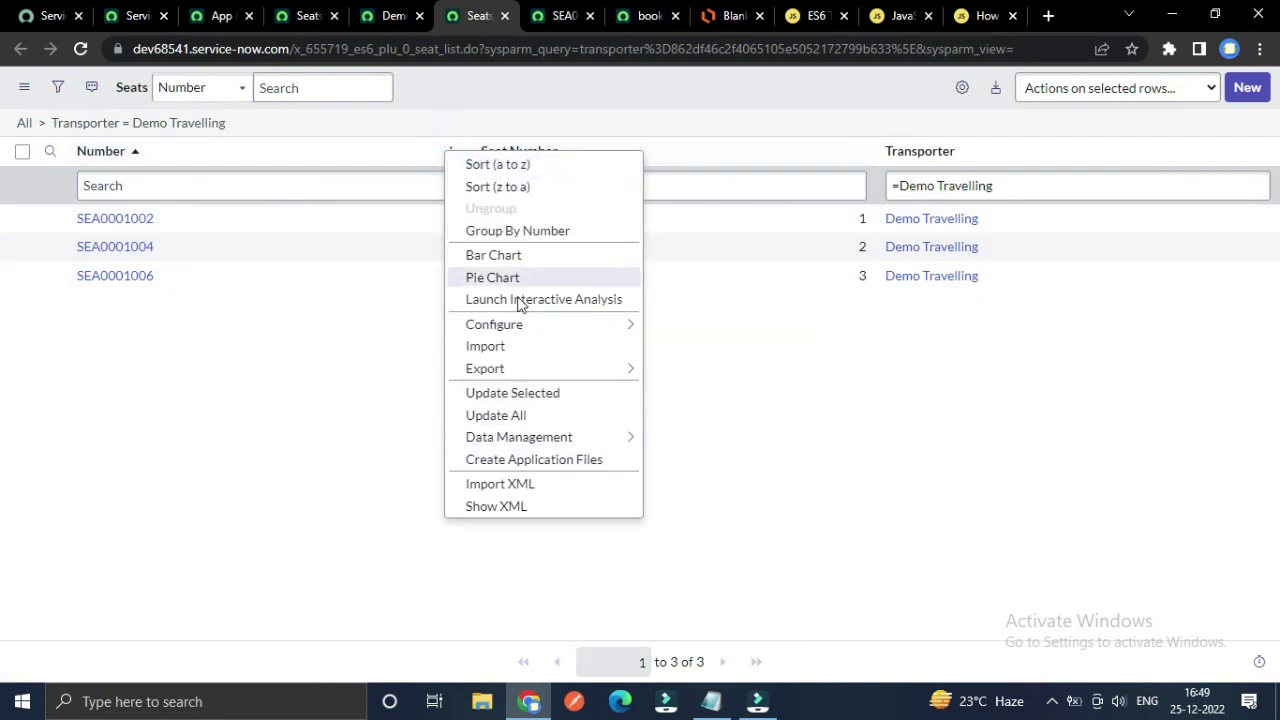
mouse_move(540, 324)
left_click(698, 464)
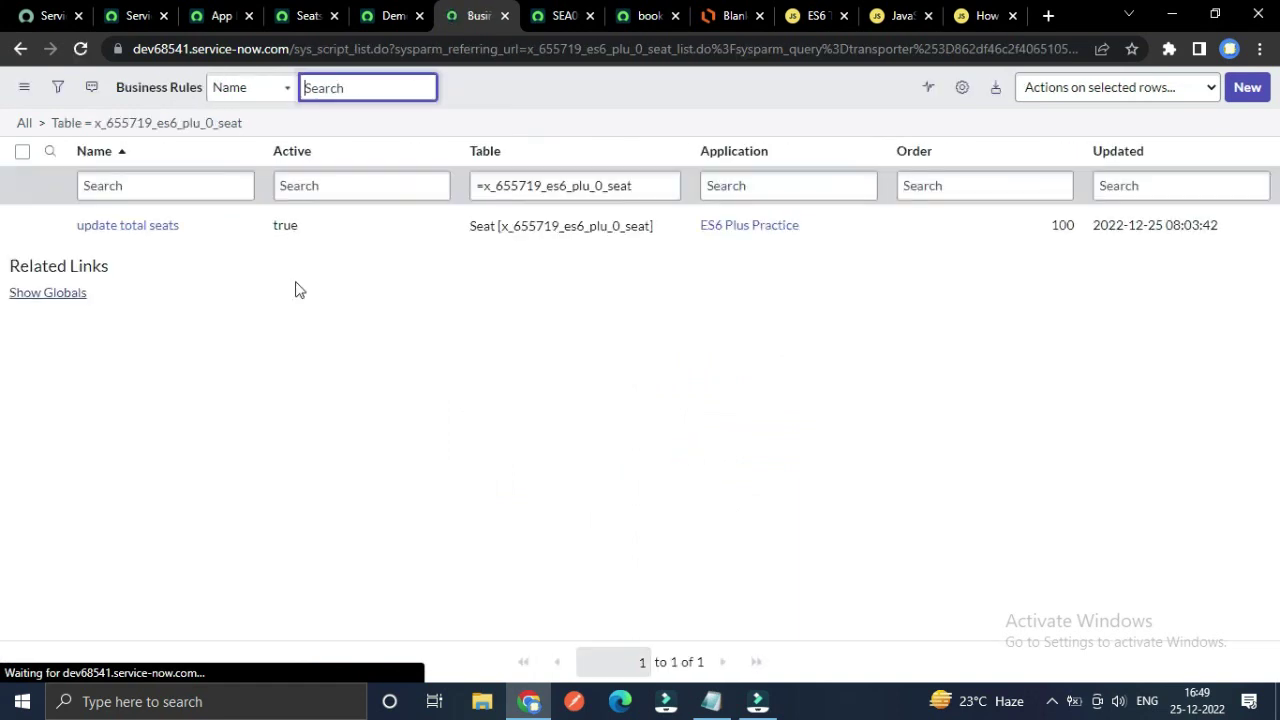
left_click(149, 229)
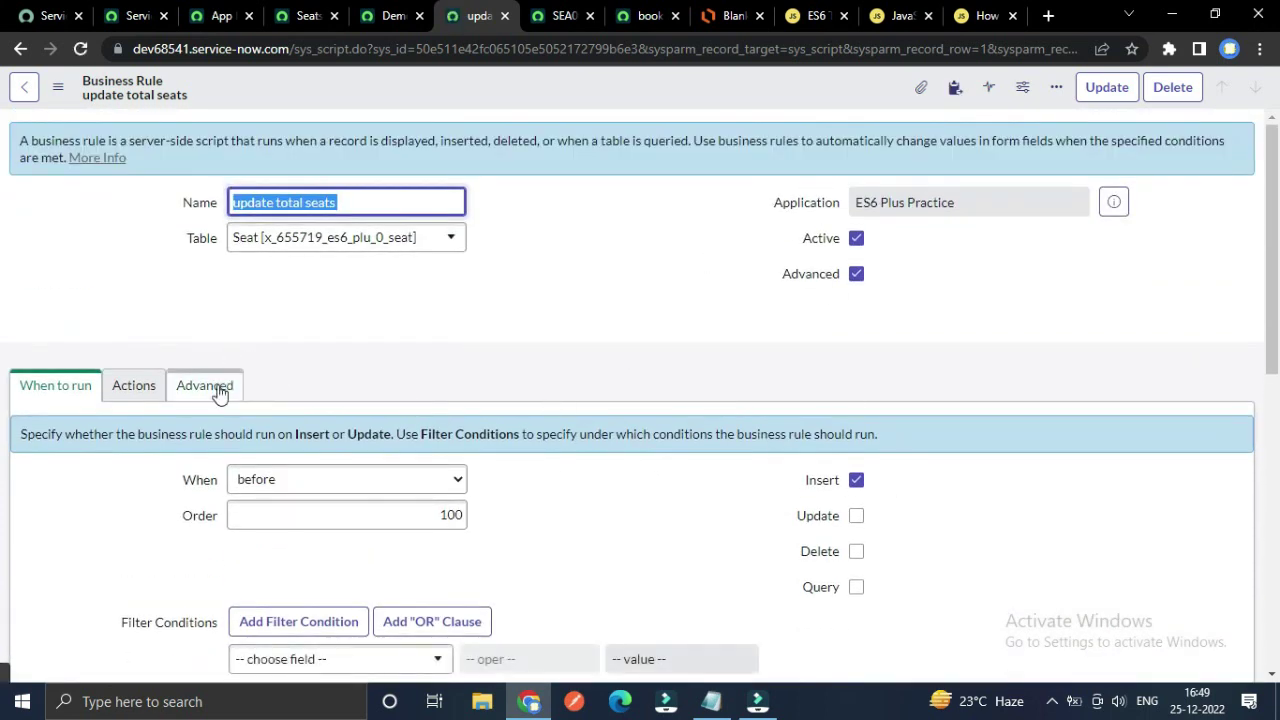
- Show the business rule's Advanced condition and script and scroll through it
left_click(212, 389)
scroll(200, 486, "down", 2)
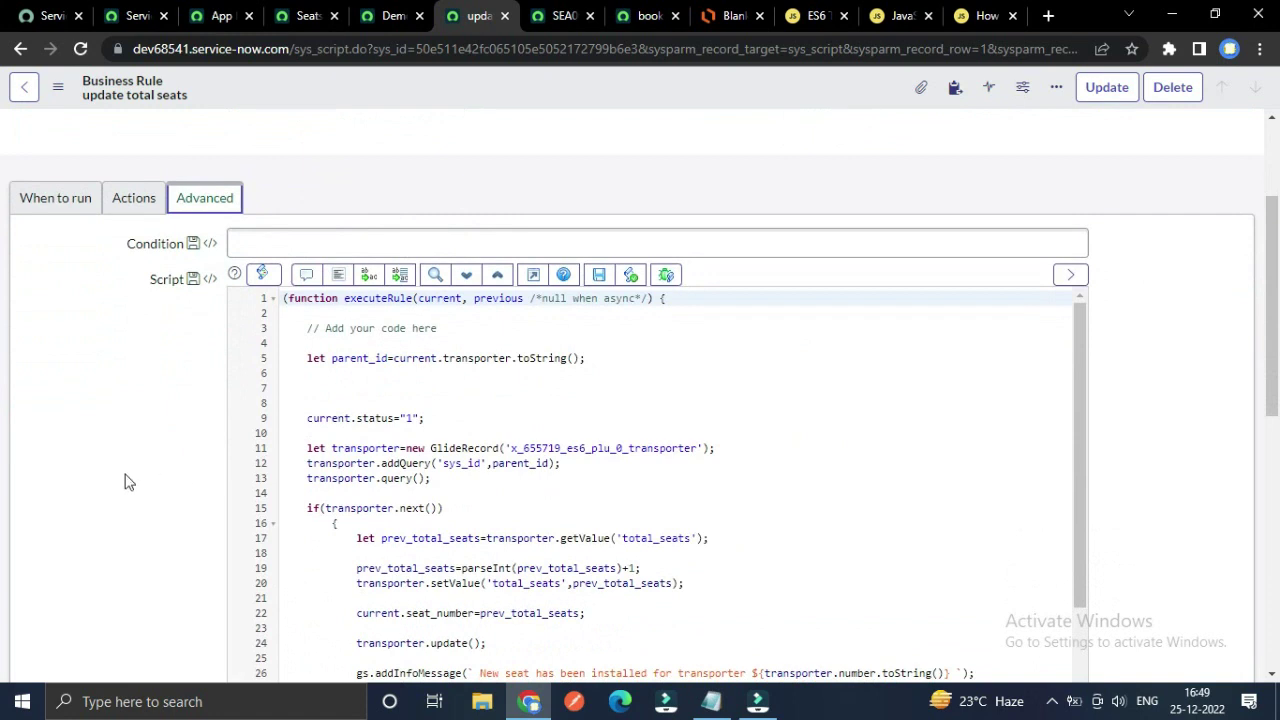
scroll(124, 497, "up", 1)
scroll(130, 490, "down", 2)
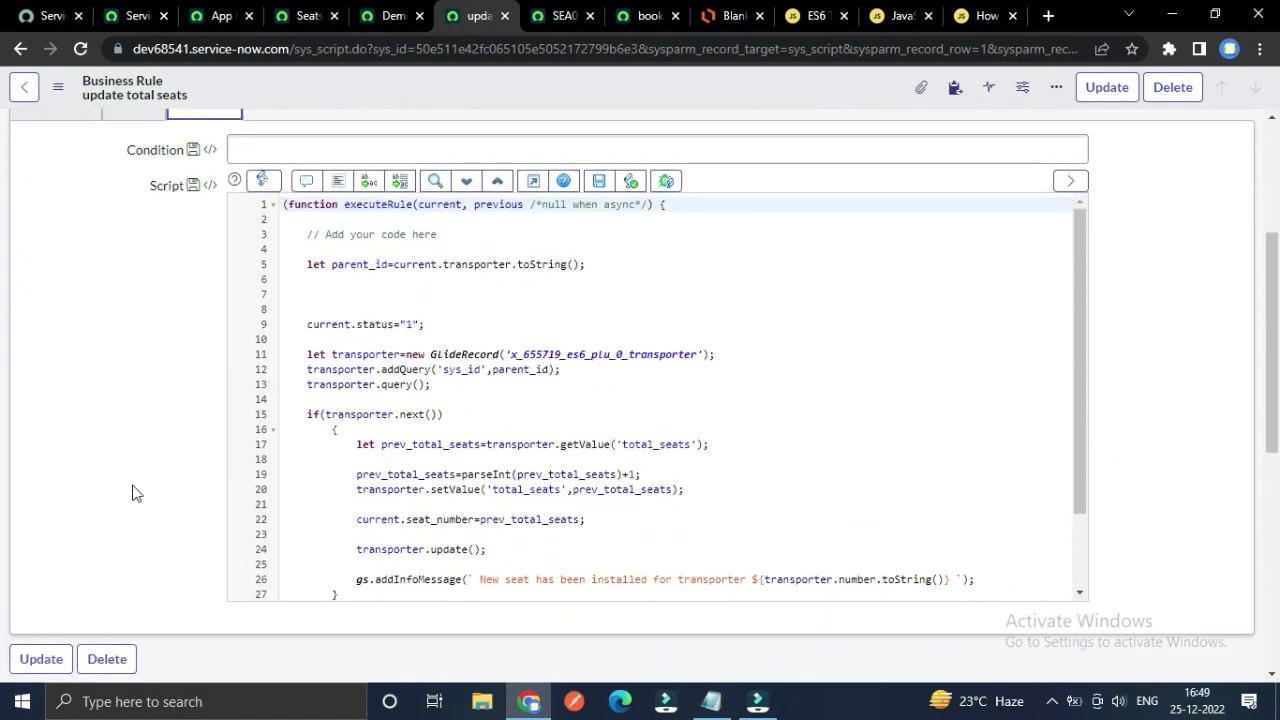
scroll(425, 447, "down", 1)
scroll(329, 486, "up", 2)
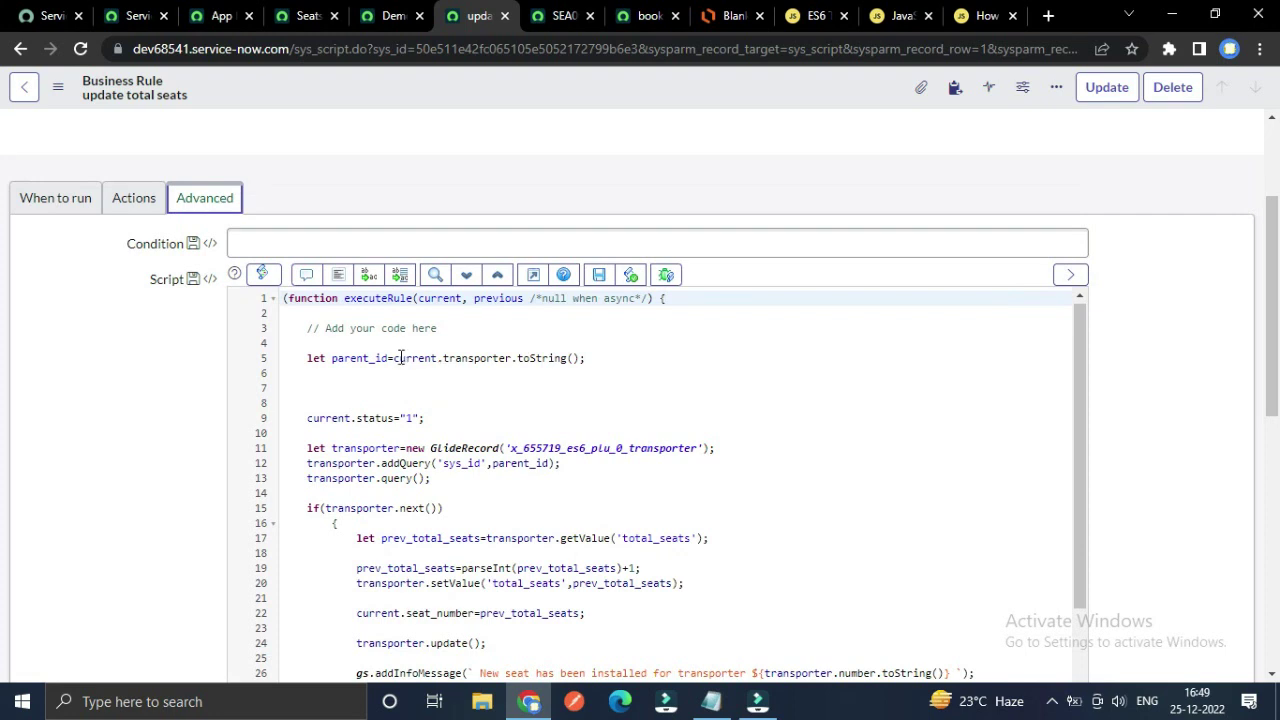
- Highlight current.transporter.toString() on line 5, then bring up the Demo Travelling transporter record
left_click_drag(396, 358, 583, 357)
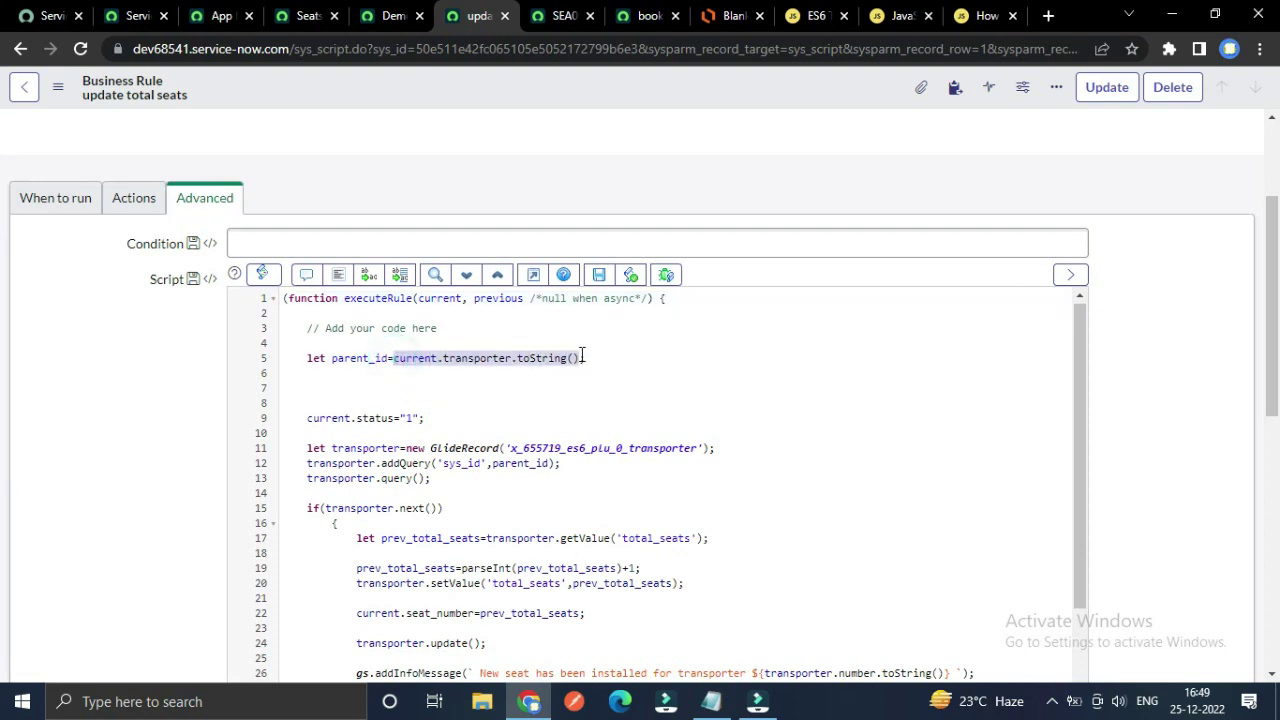
left_click(534, 403)
left_click(449, 375)
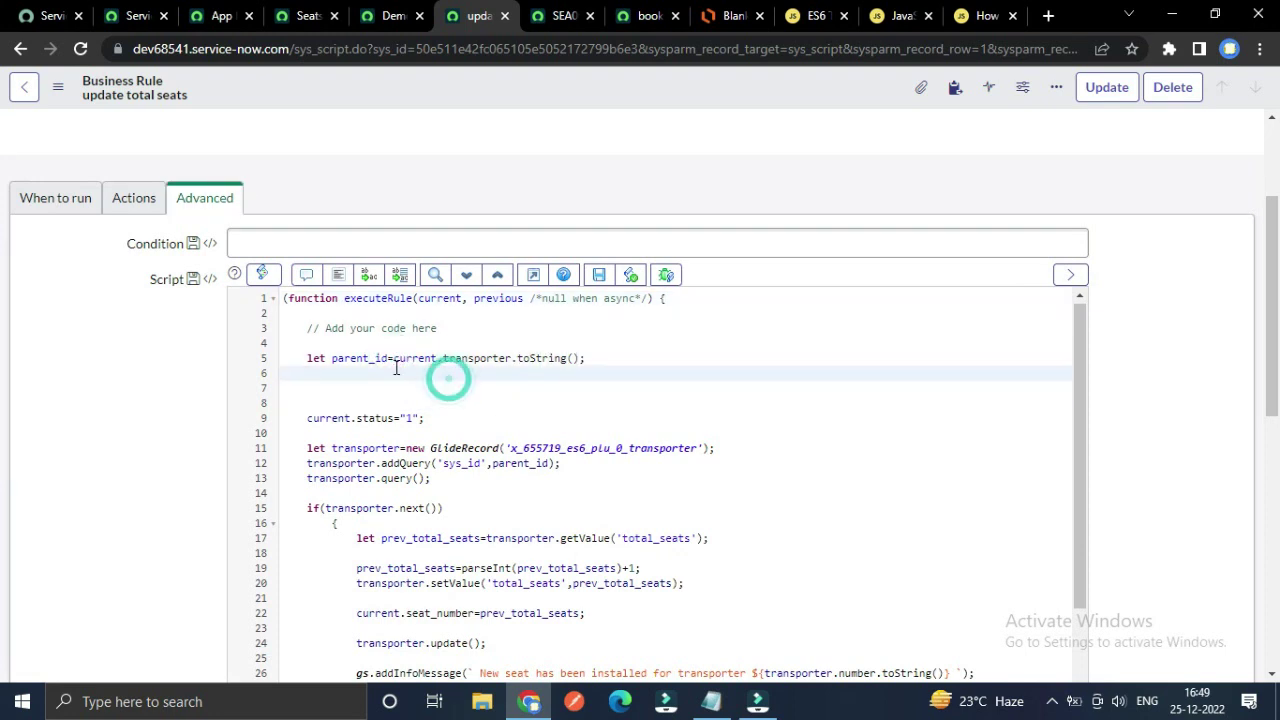
scroll(430, 444, "up", 1)
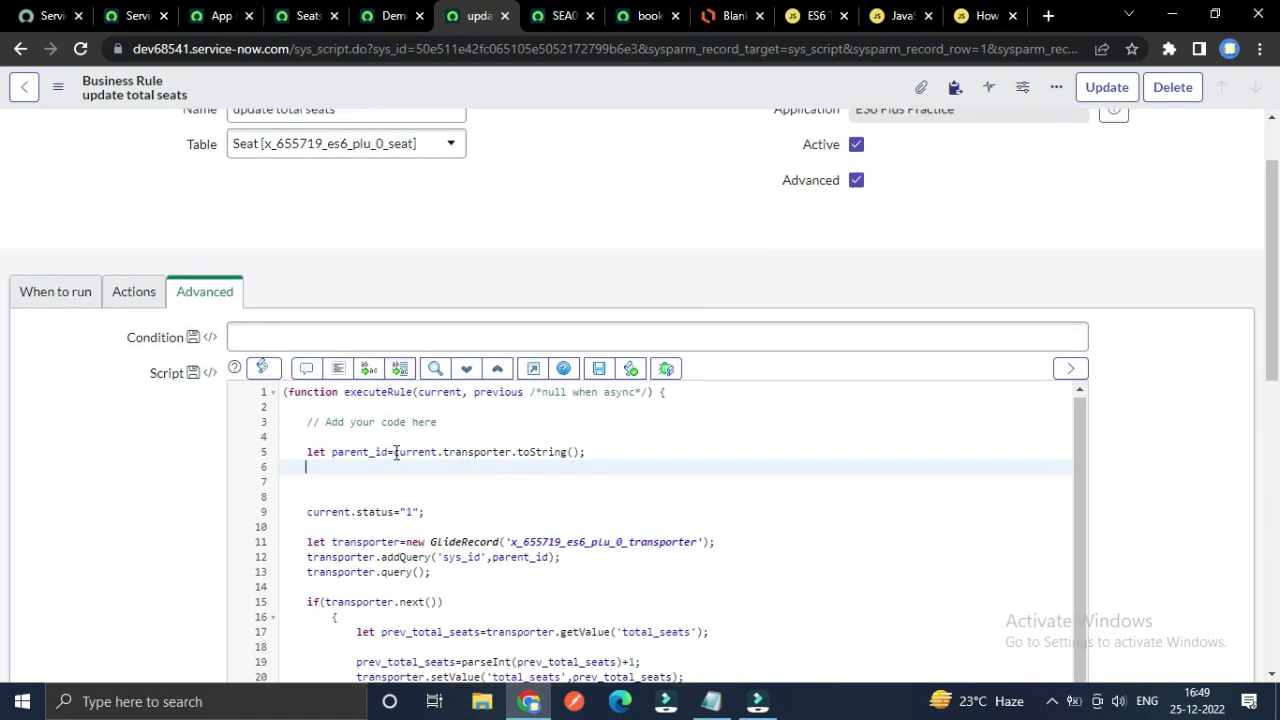
left_click_drag(396, 452, 578, 452)
left_click(496, 497)
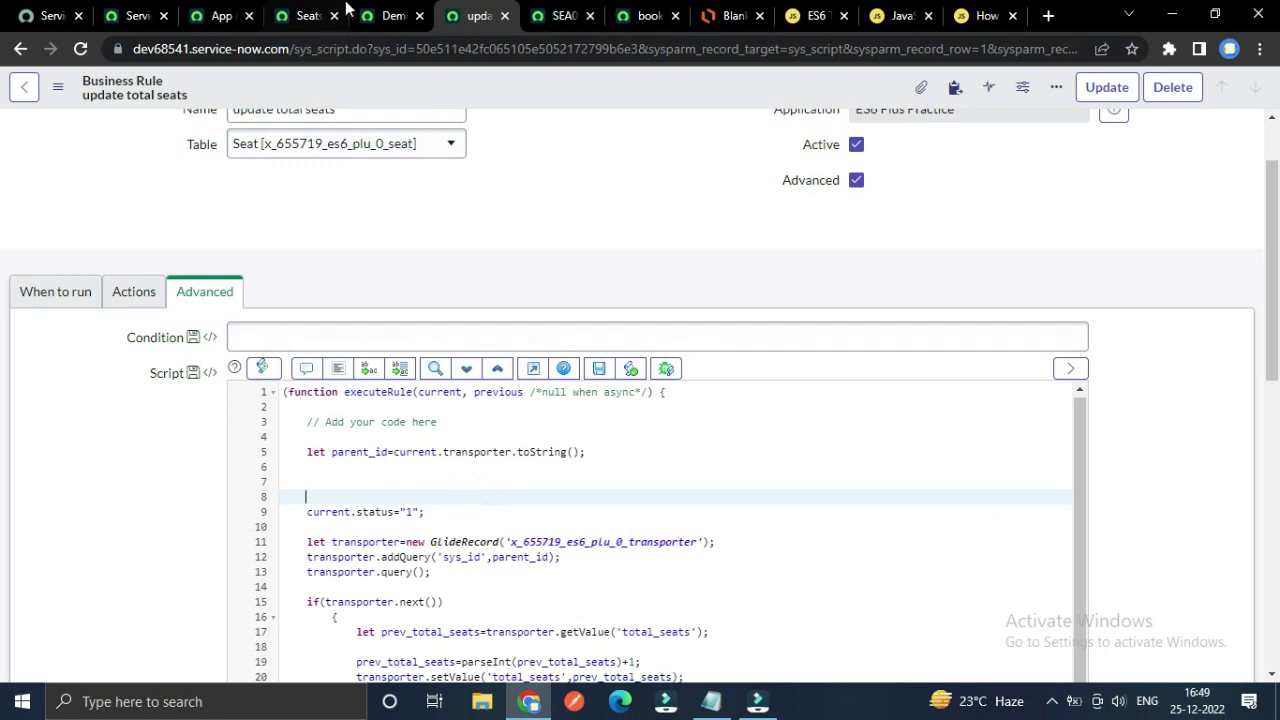
left_click(392, 15)
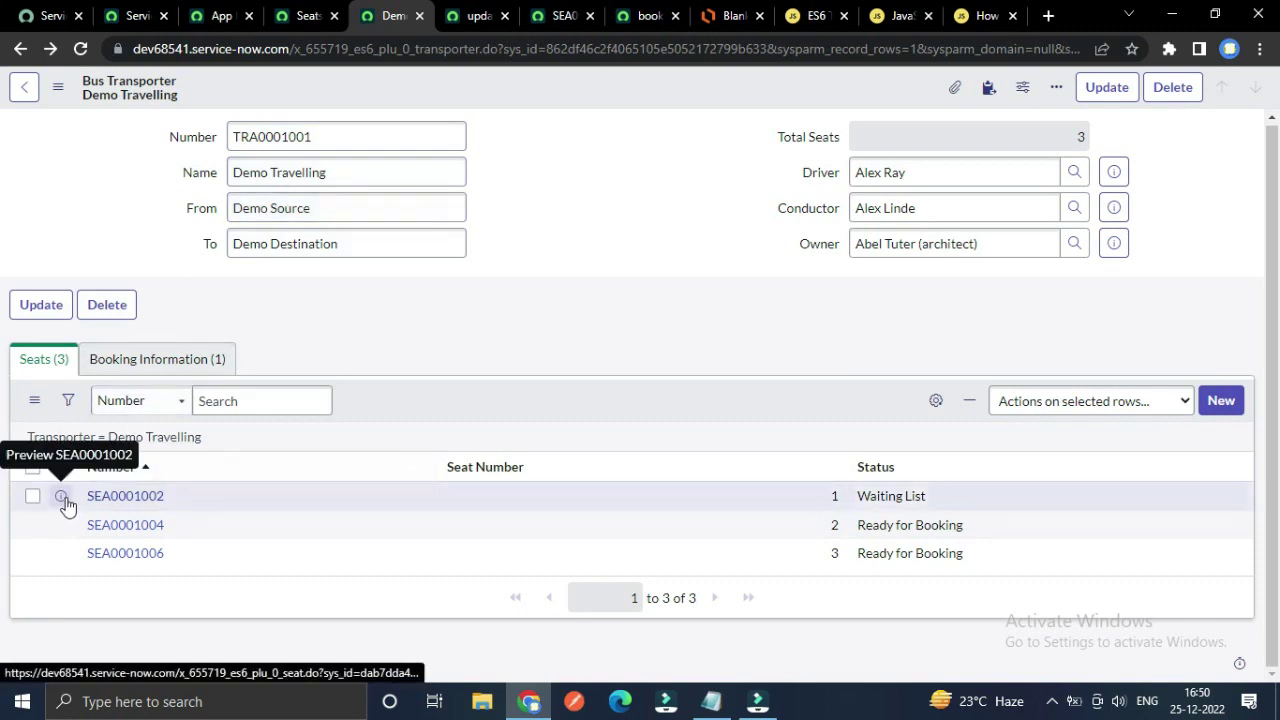
- Open seat SEA0001002 in its own tab to confirm Waiting List, then close it
right_click(64, 500)
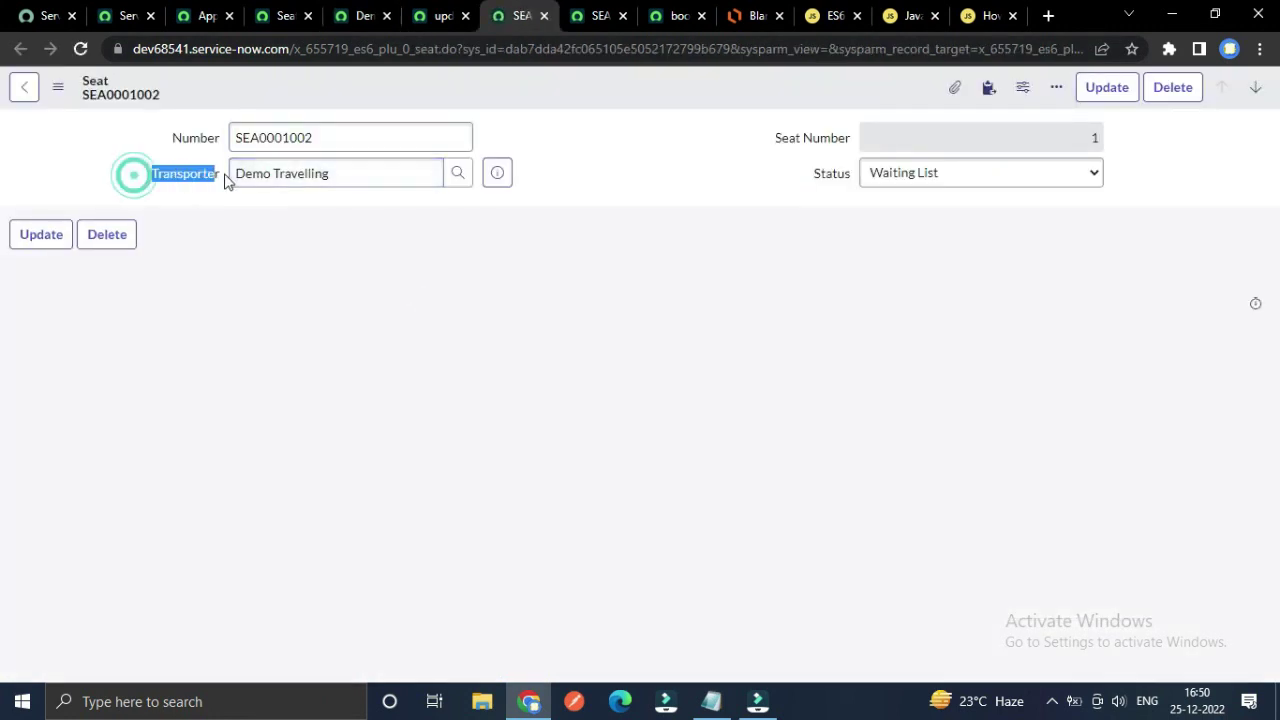
left_click(543, 16)
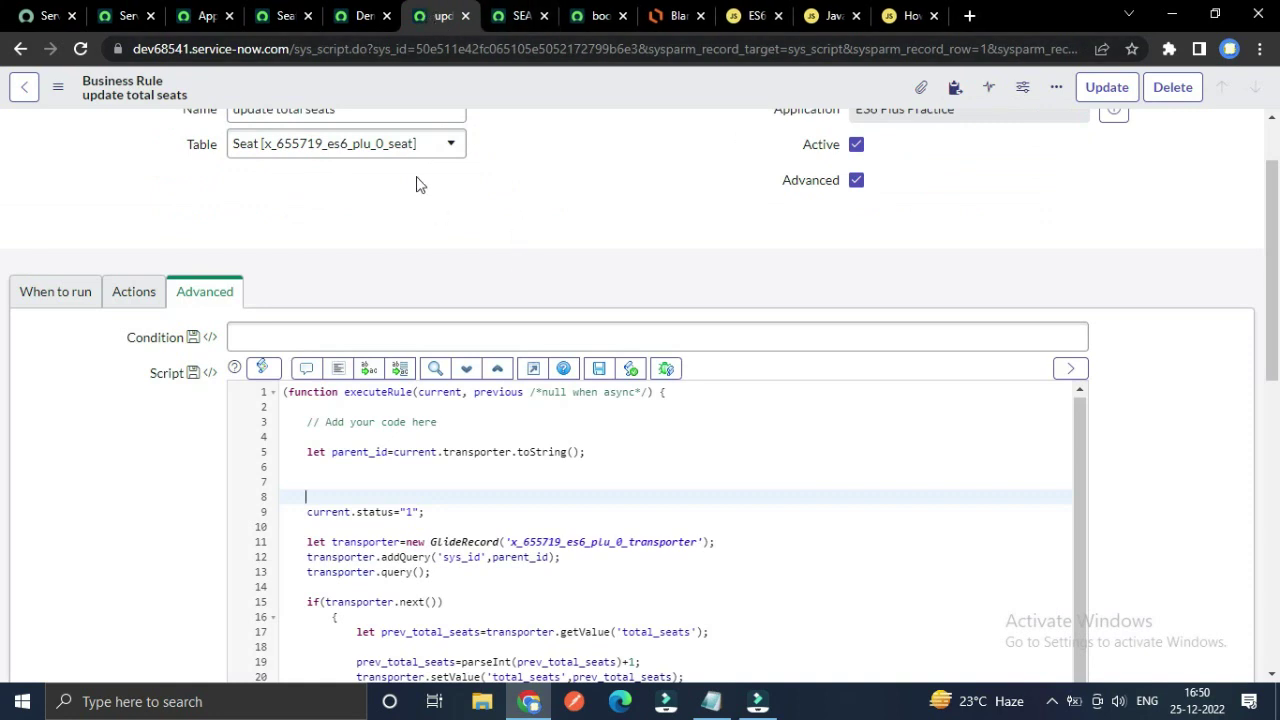
scroll(437, 346, "down", 2)
scroll(437, 346, "up", 2)
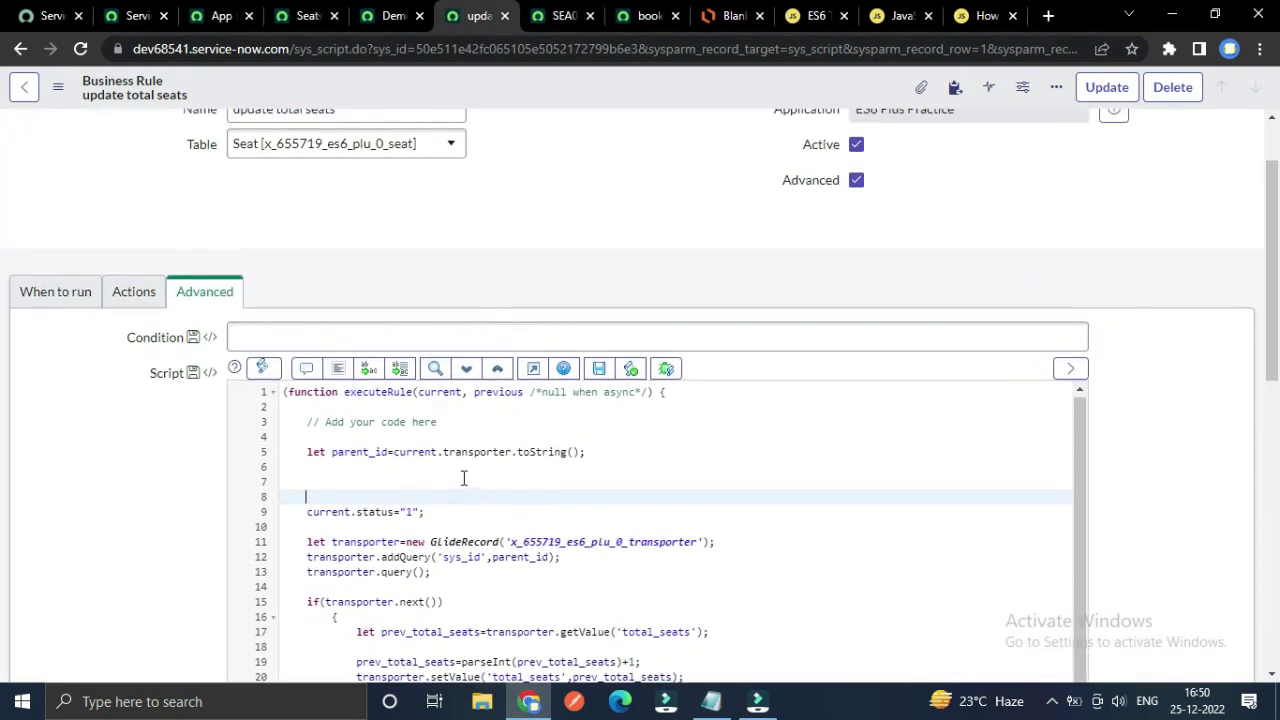
left_click(417, 452)
left_click_drag(438, 452, 512, 454)
left_click(477, 491)
scroll(471, 488, "down", 2)
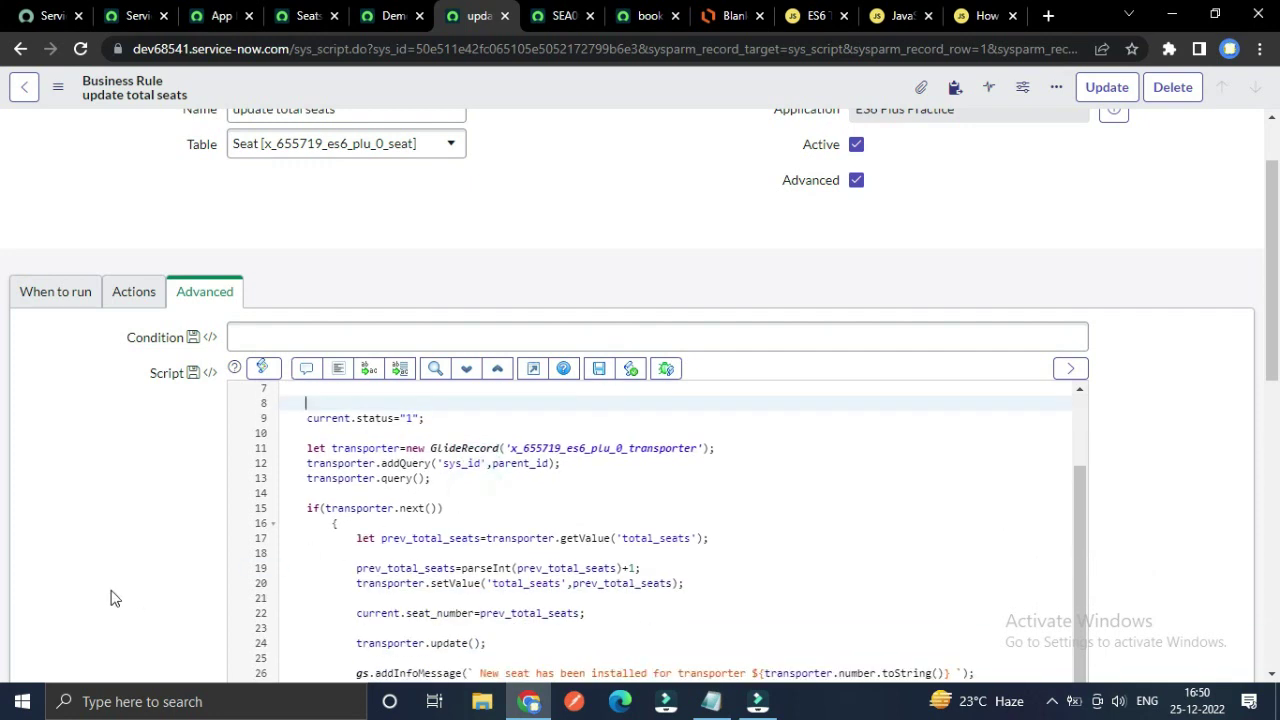
scroll(112, 596, "down", 1)
scroll(98, 505, "down", 1)
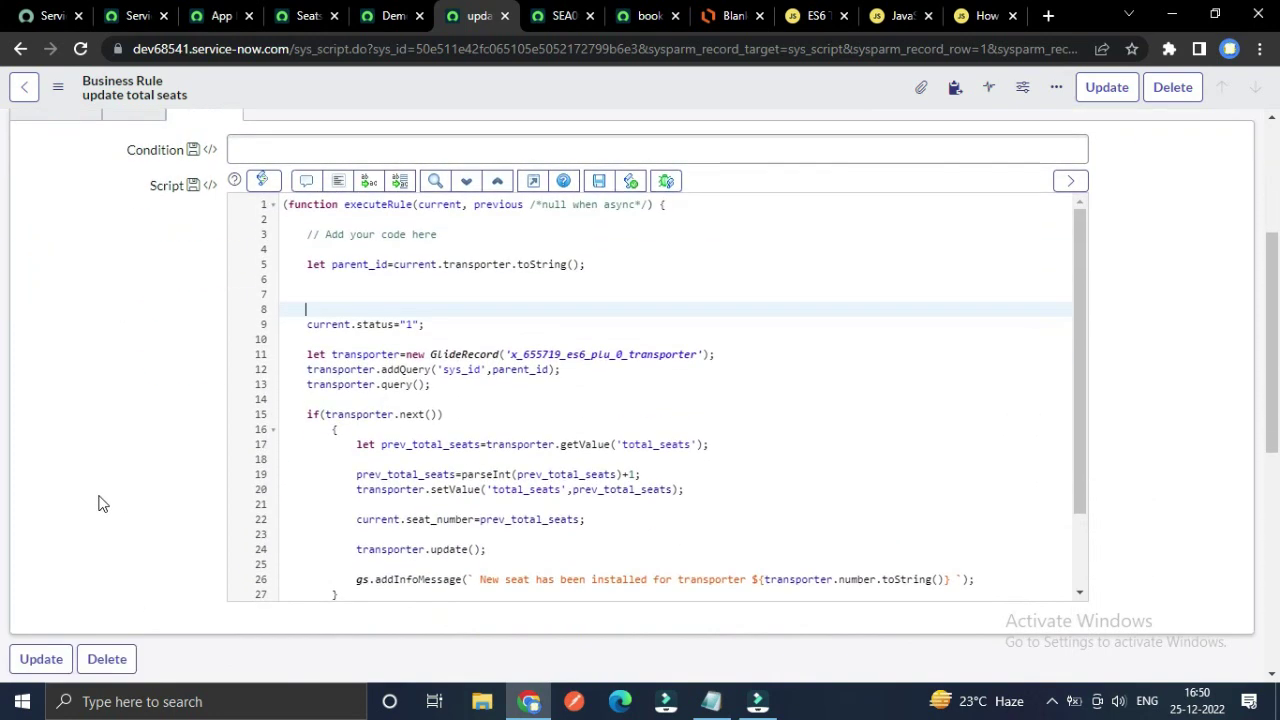
scroll(402, 412, "down", 2)
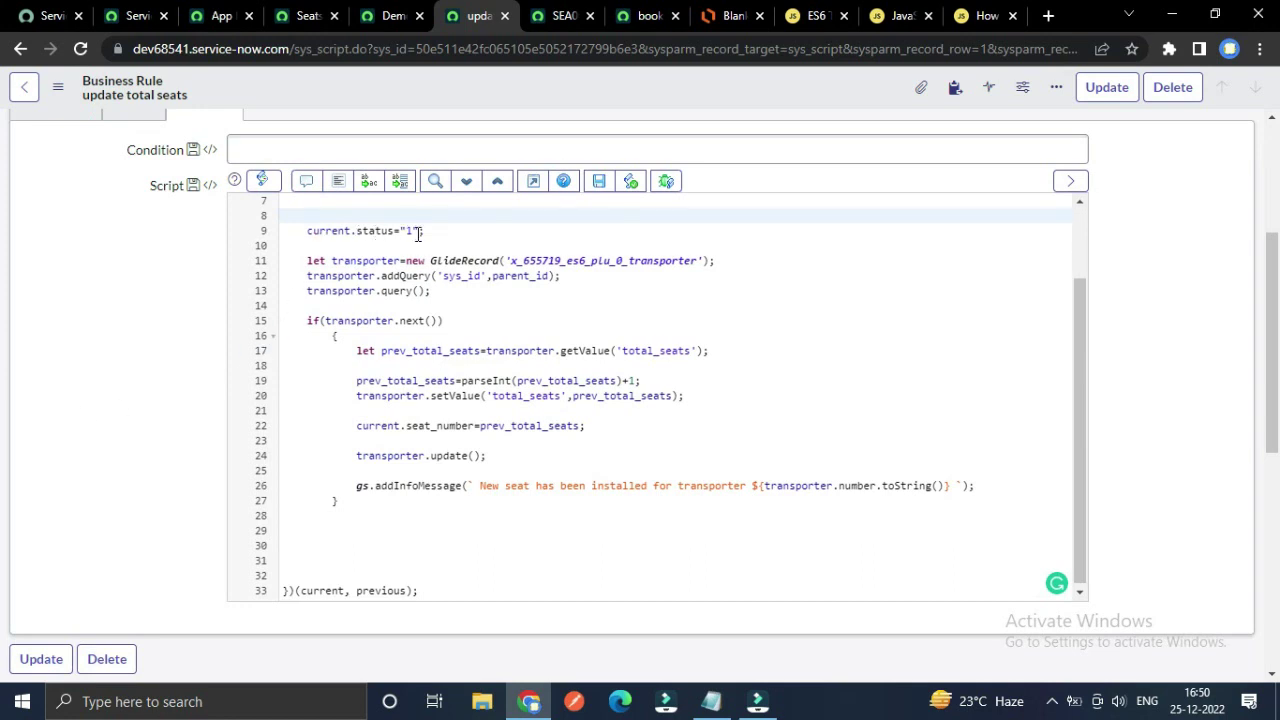
left_click(392, 15)
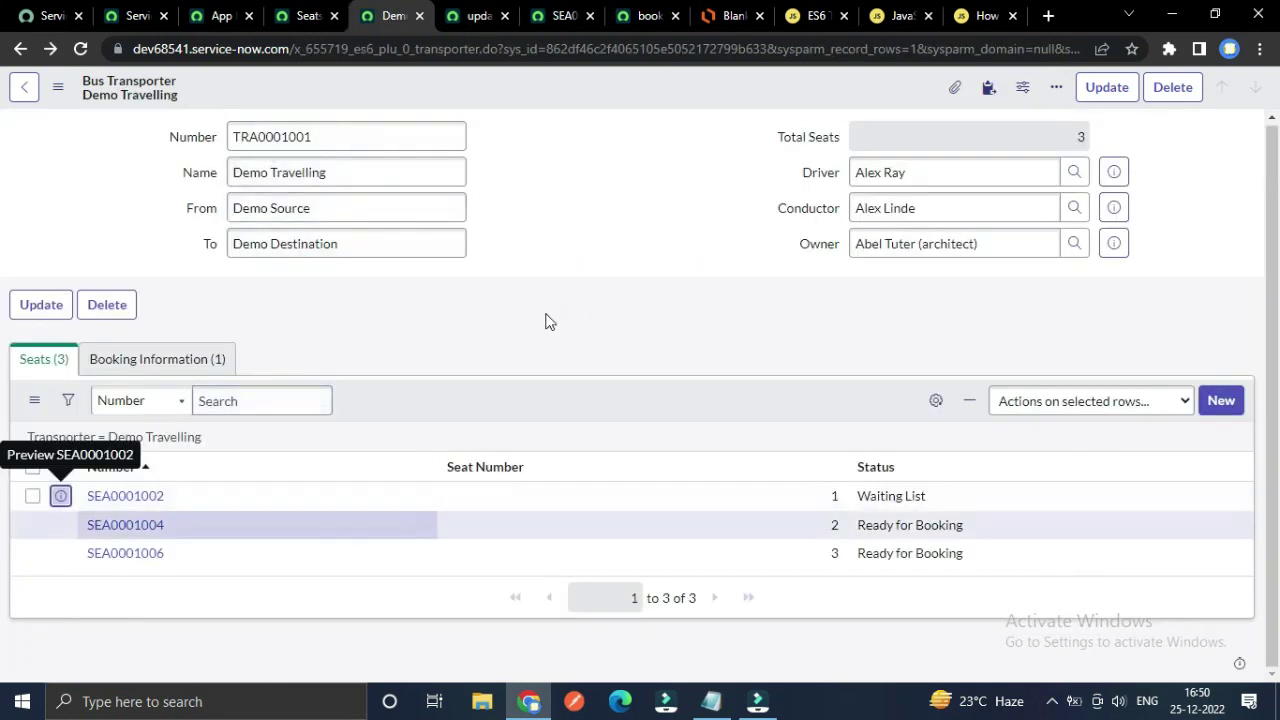
left_click(603, 225)
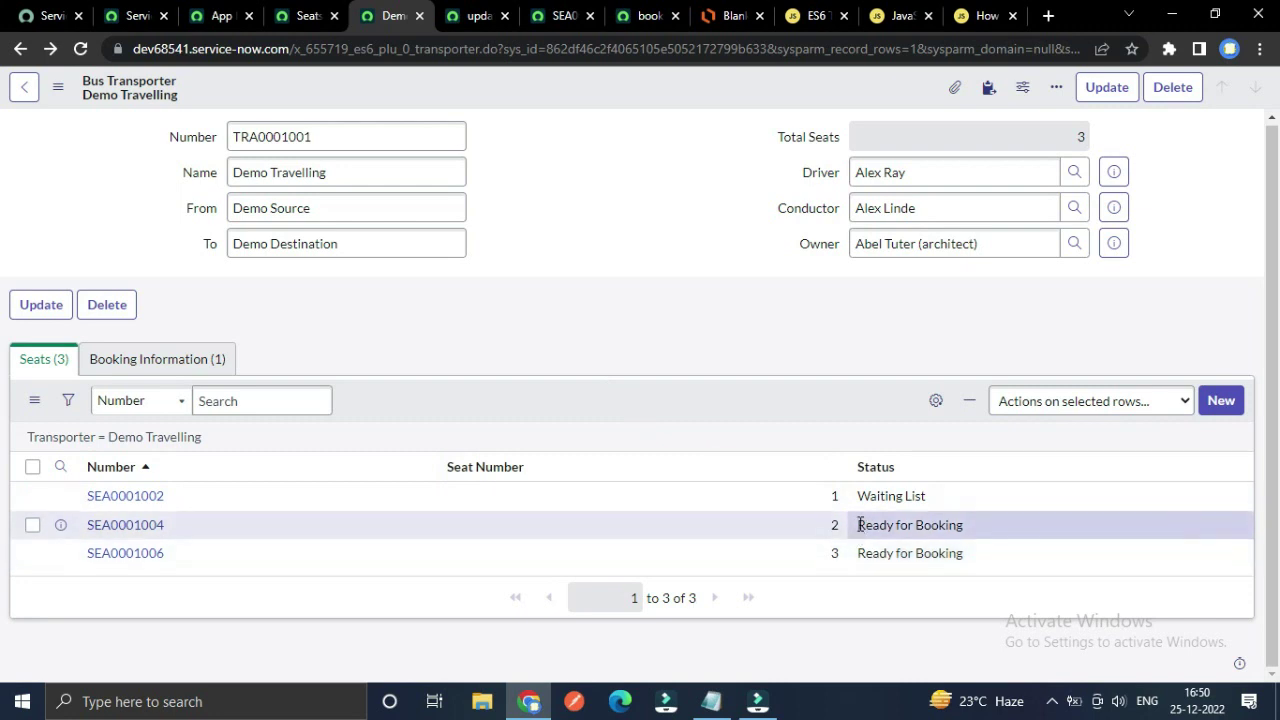
left_click_drag(861, 525, 966, 524)
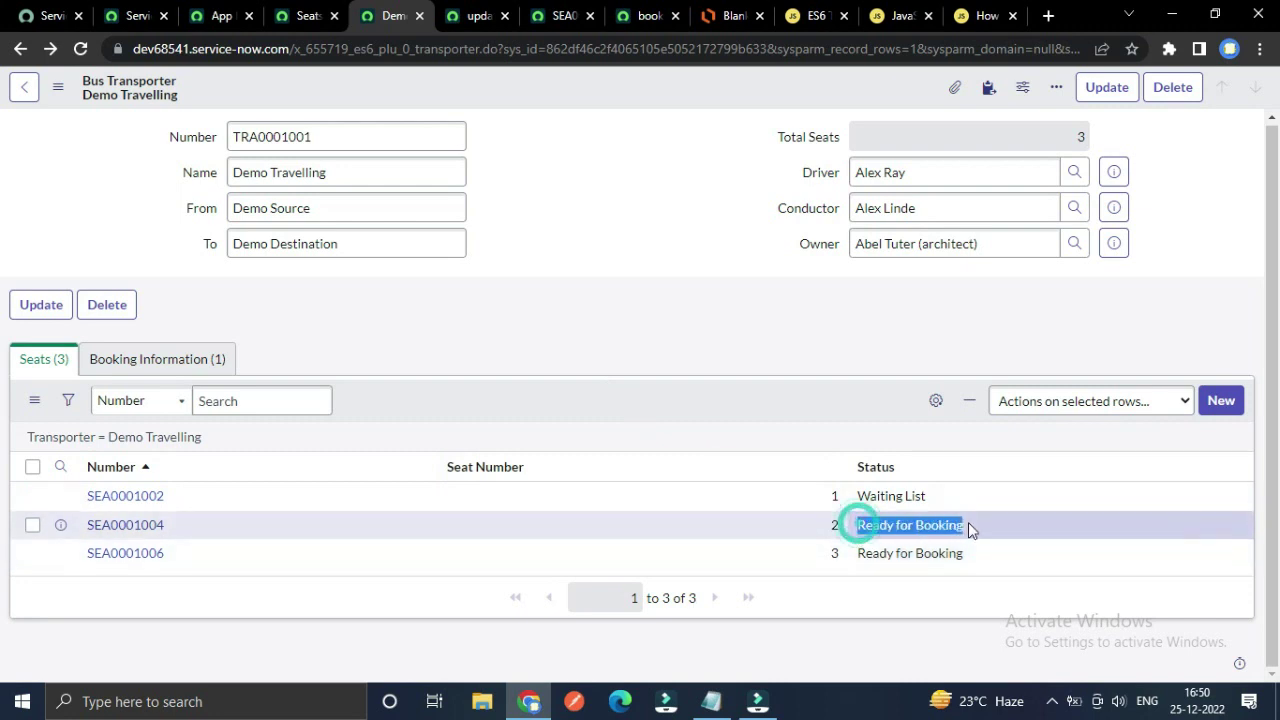
left_click(668, 245)
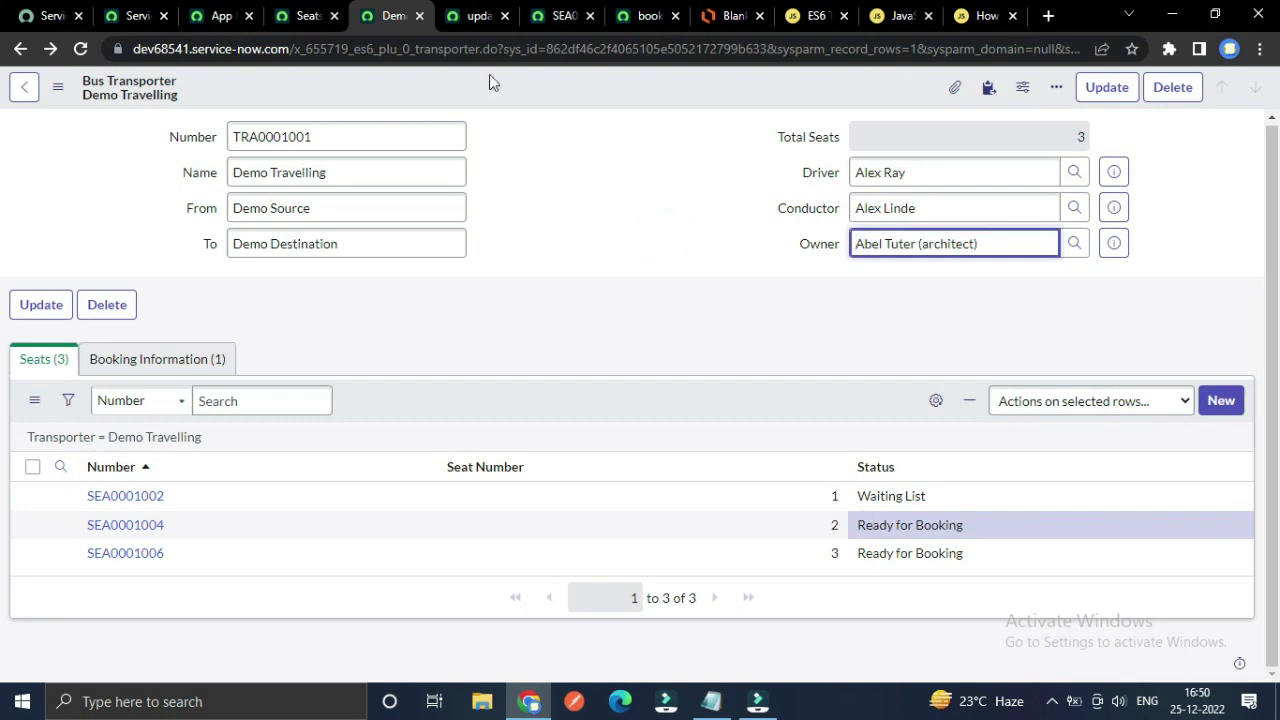
left_click(474, 15)
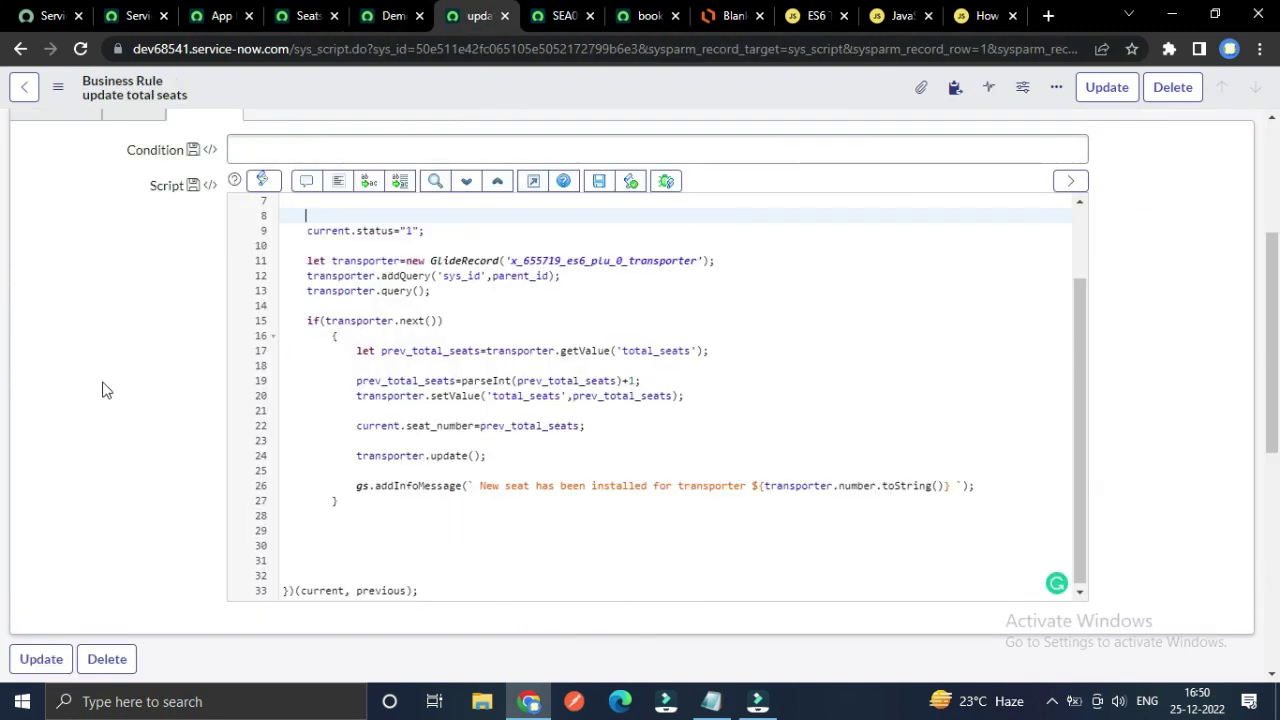
- Delete the two blank lines so current.status="1" moves up to line 7
scroll(394, 462, "up", 5)
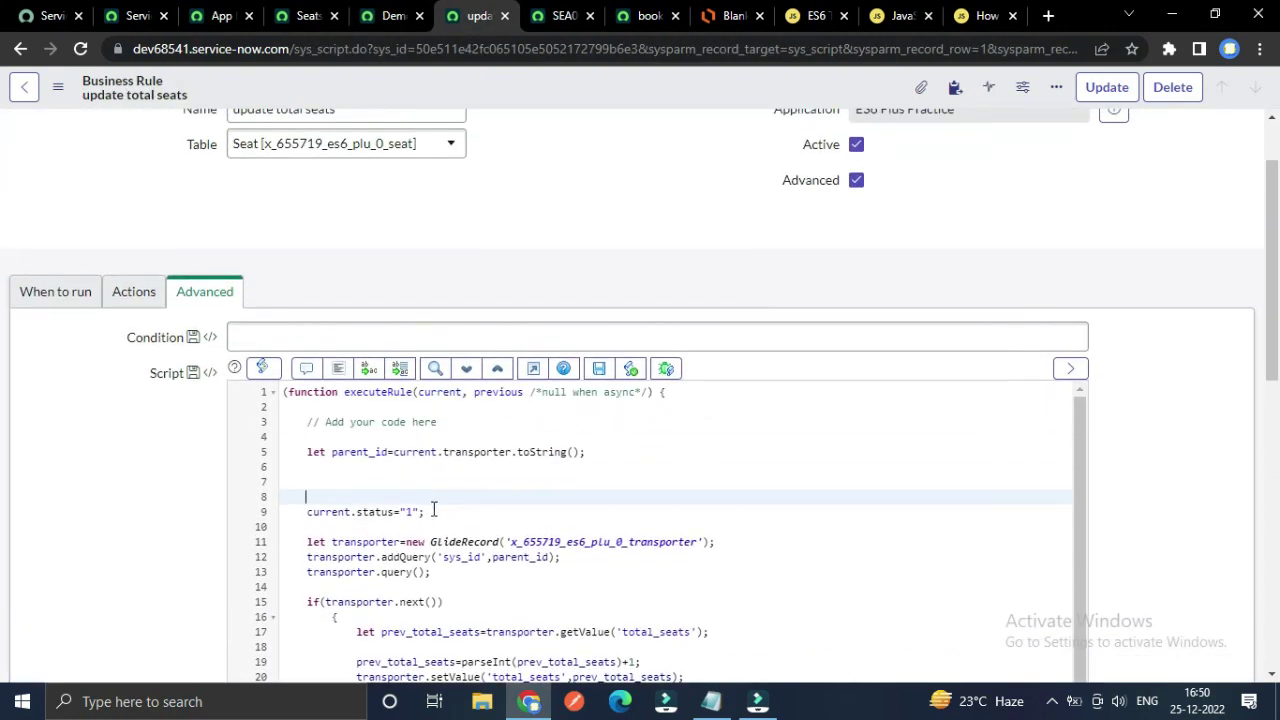
scroll(463, 472, "down", 2)
scroll(120, 515, "down", 1)
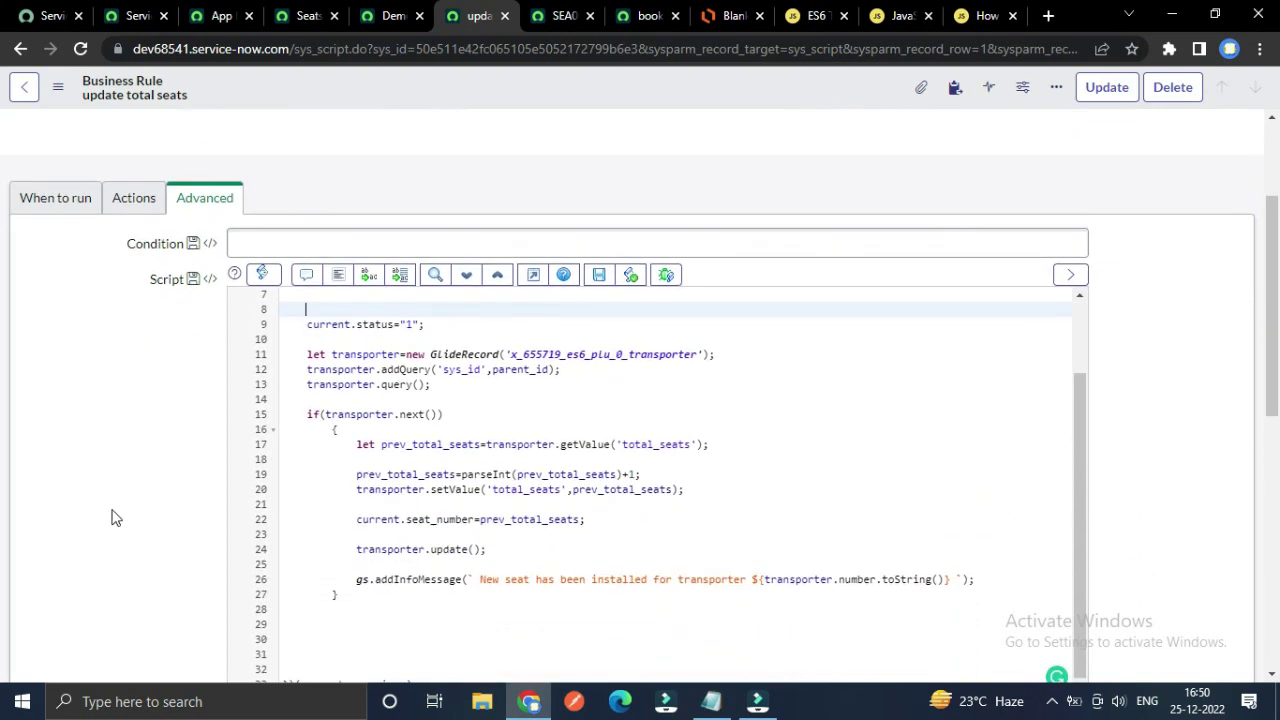
scroll(322, 420, "up", 2)
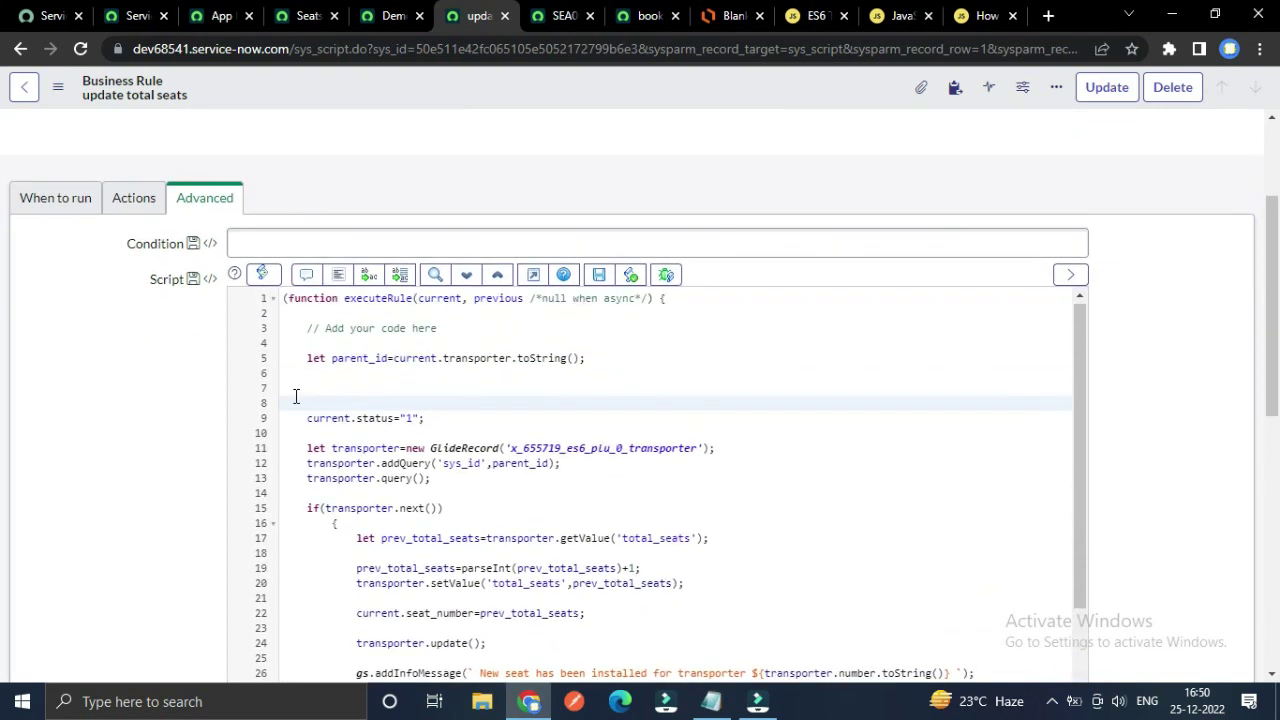
key("BackSpace")
key("BackSpace")
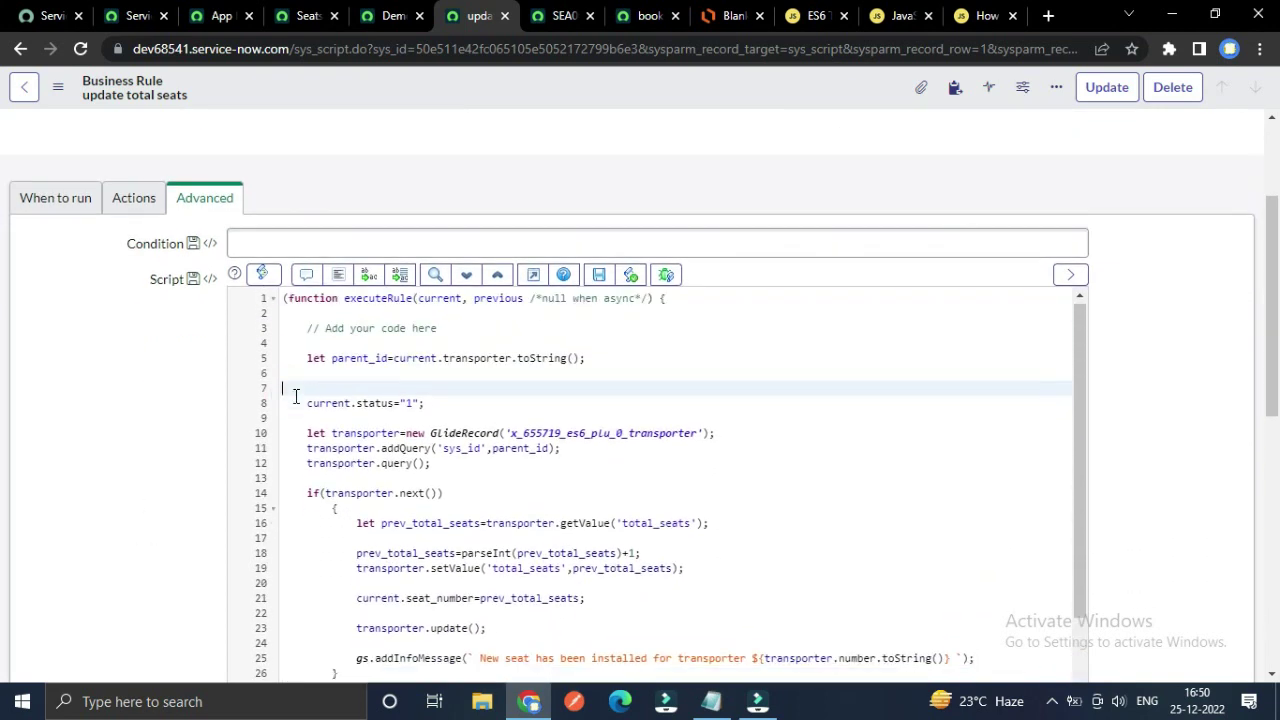
scroll(327, 405, "down", 1)
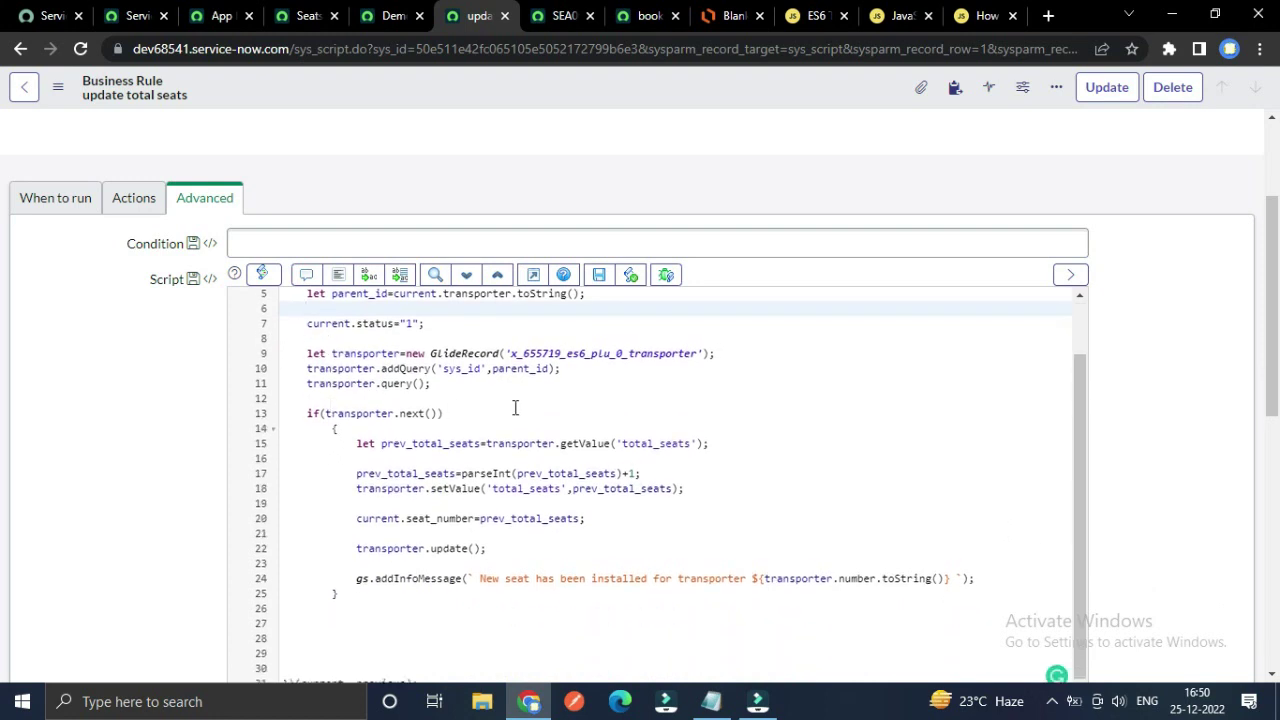
left_click(495, 428)
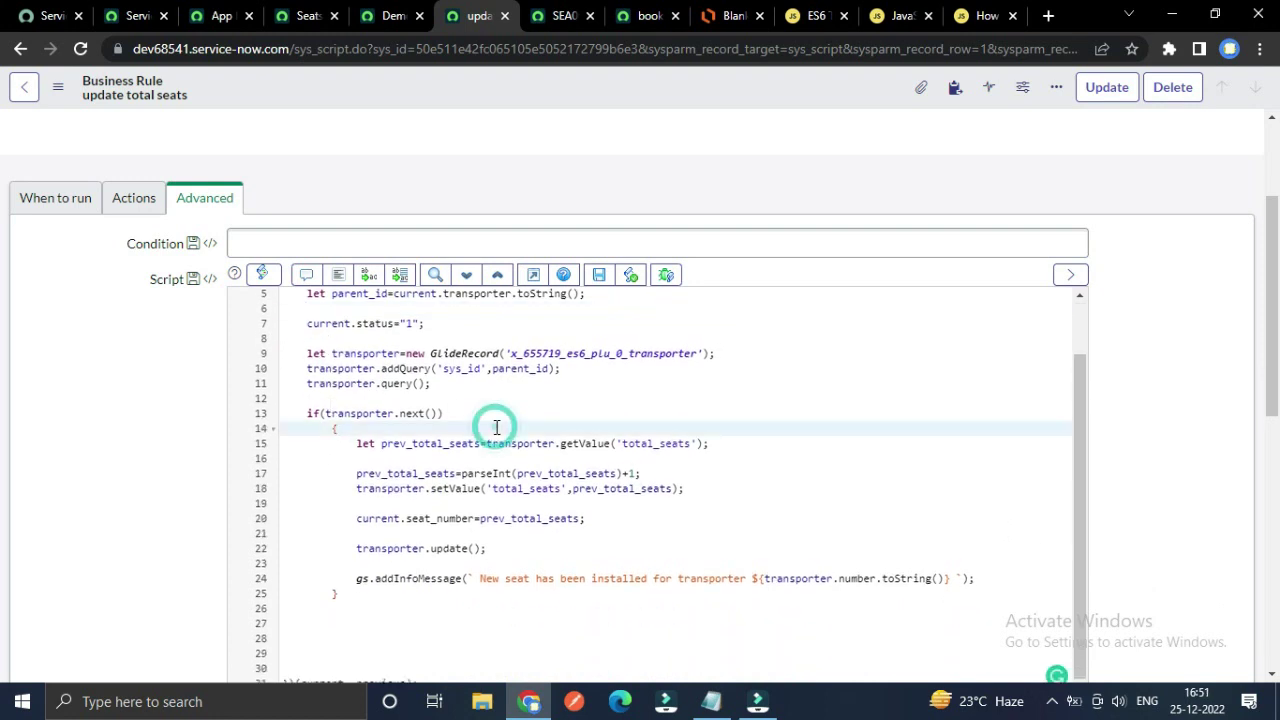
left_click(382, 10)
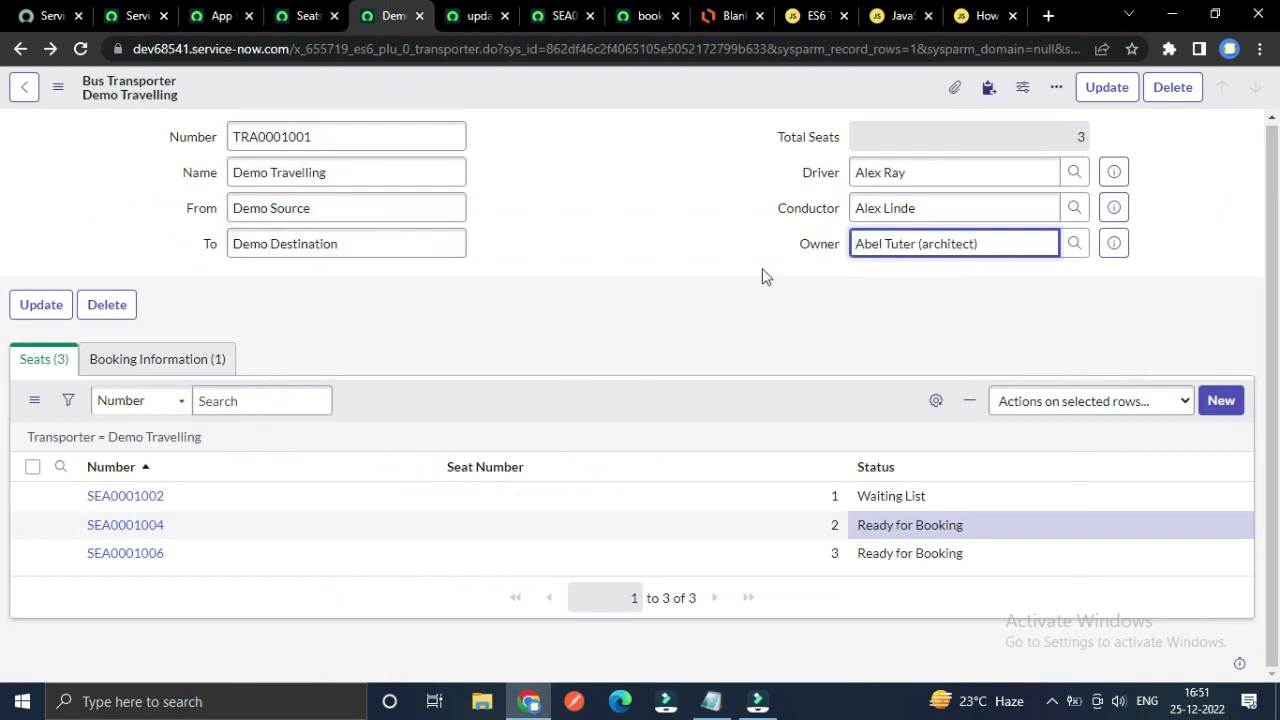
triple_click(800, 138)
left_click(780, 136)
left_click(752, 187)
left_click(752, 187)
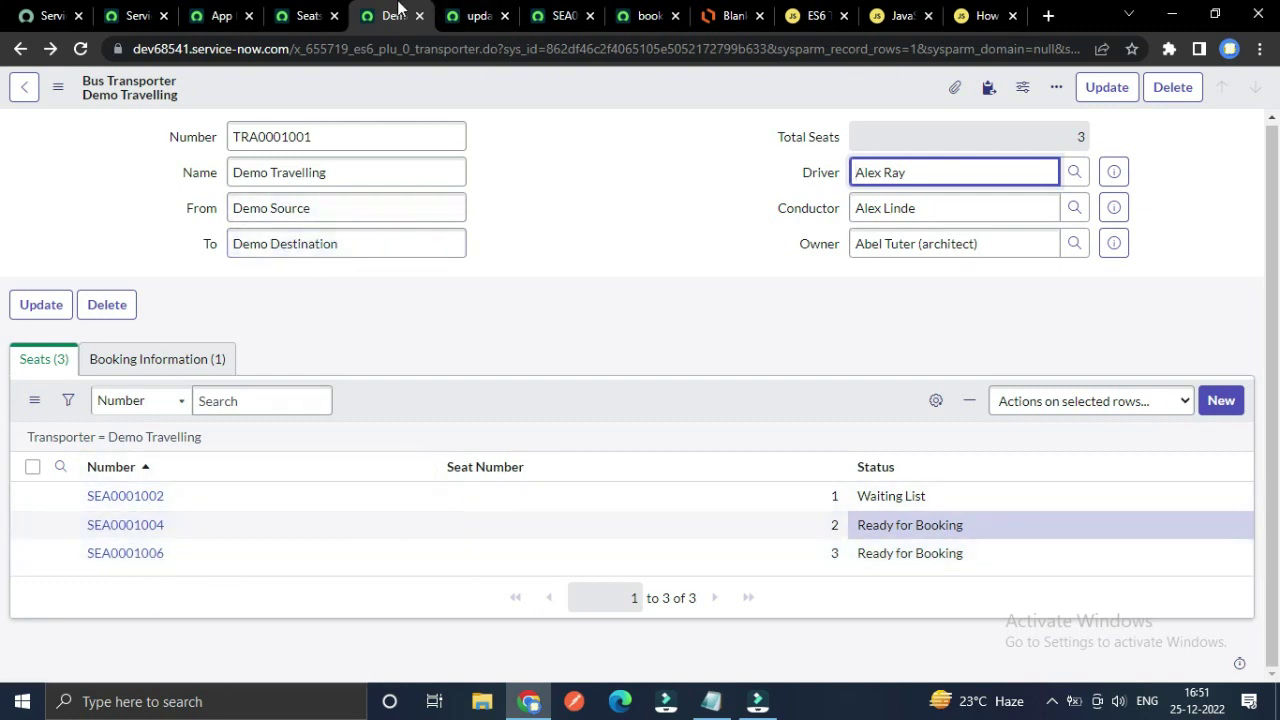
left_click(484, 14)
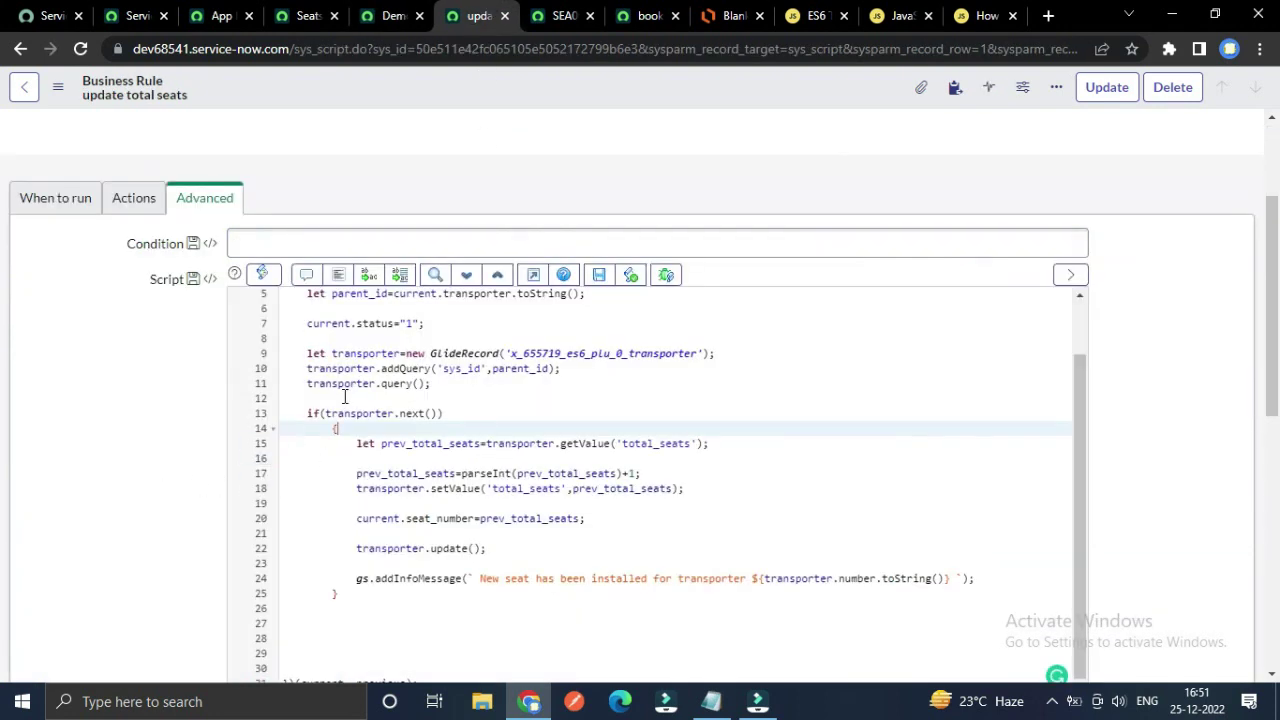
- Trace the GlideRecord lookup on lines 9–11, linking addQuery's sys_id condition to parent_id
left_click(532, 353)
left_click(563, 409)
left_click(550, 352)
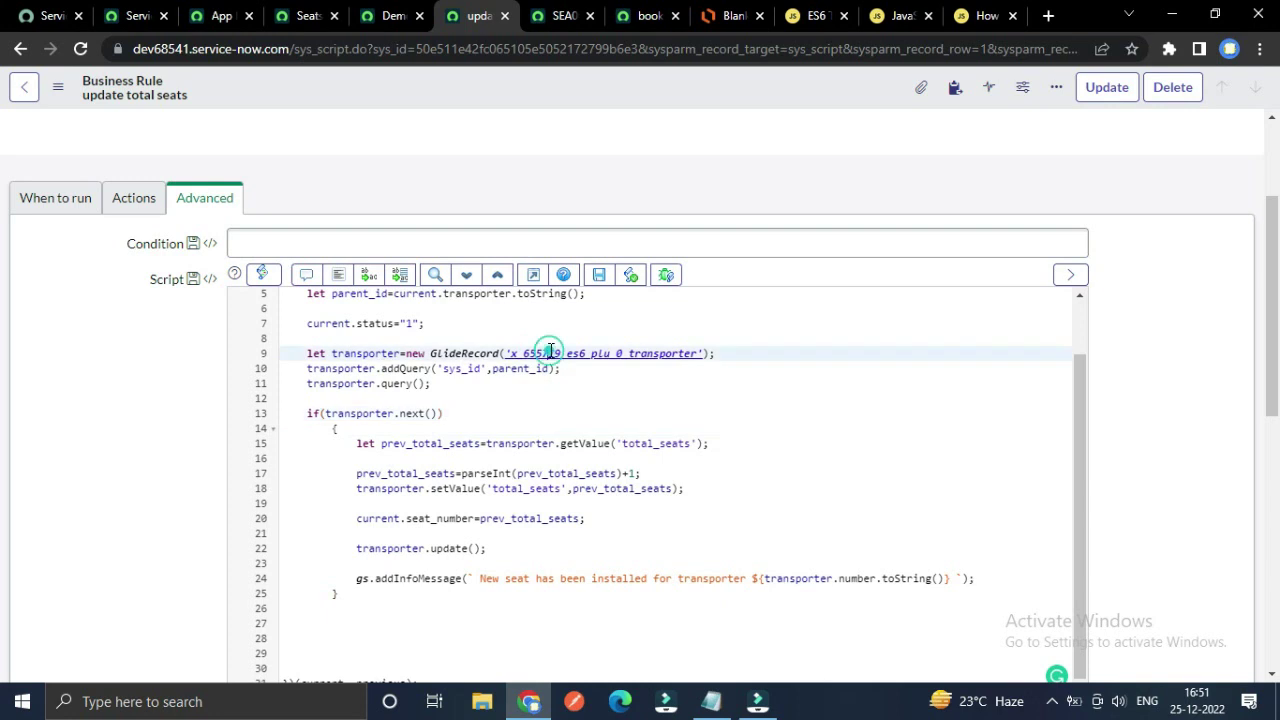
left_click(610, 353)
scroll(589, 403, "up", 2)
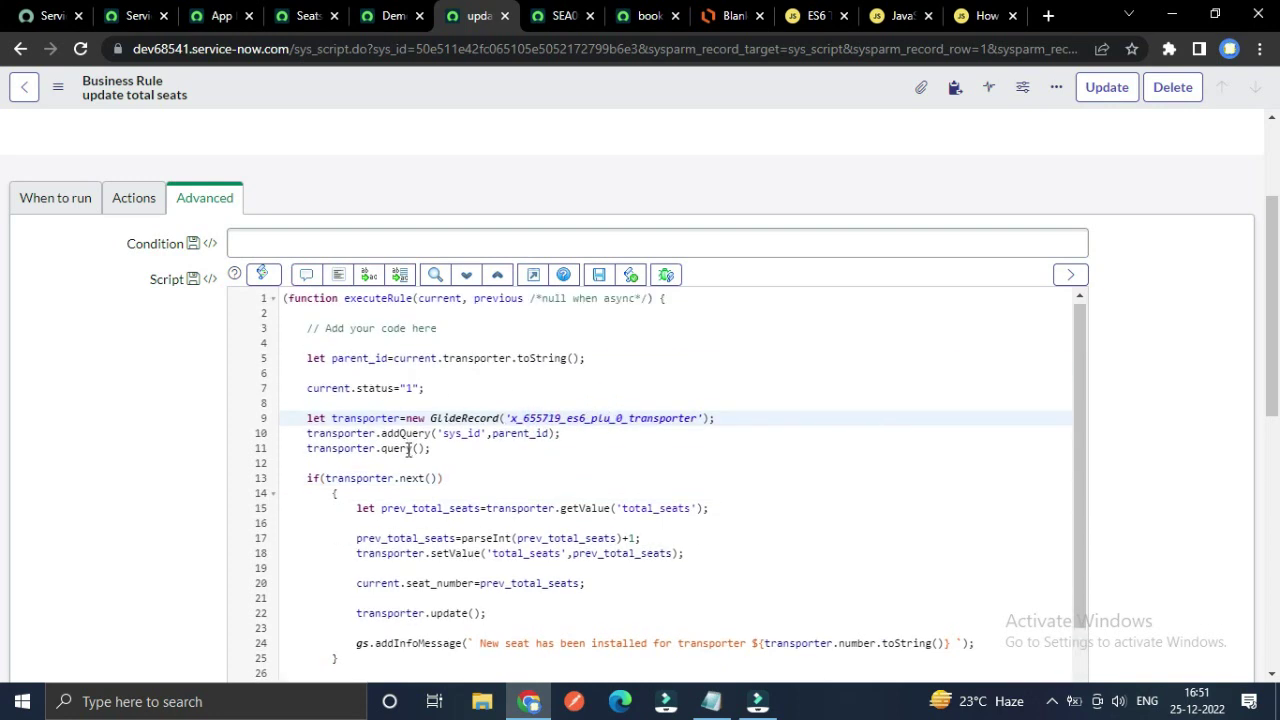
left_click_drag(299, 433, 428, 433)
left_click(520, 468)
left_click(468, 438)
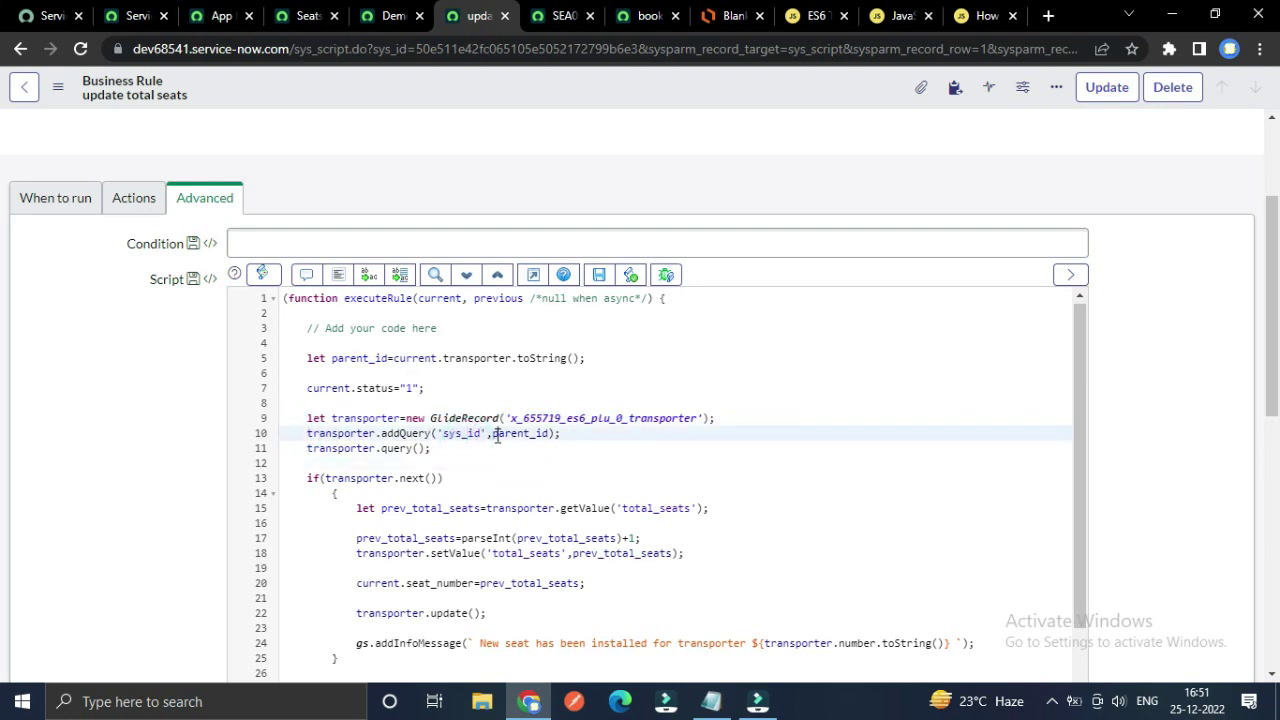
left_click(497, 435)
left_click(358, 359)
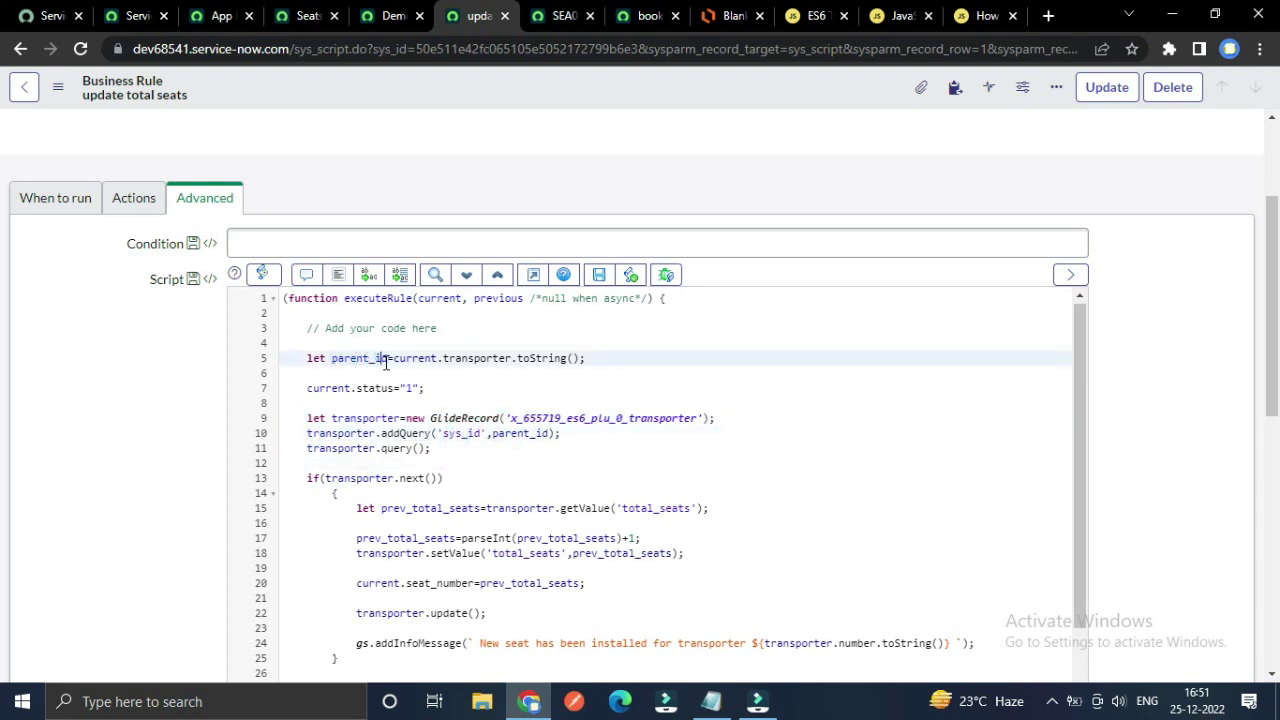
left_click(385, 359)
left_click(522, 440)
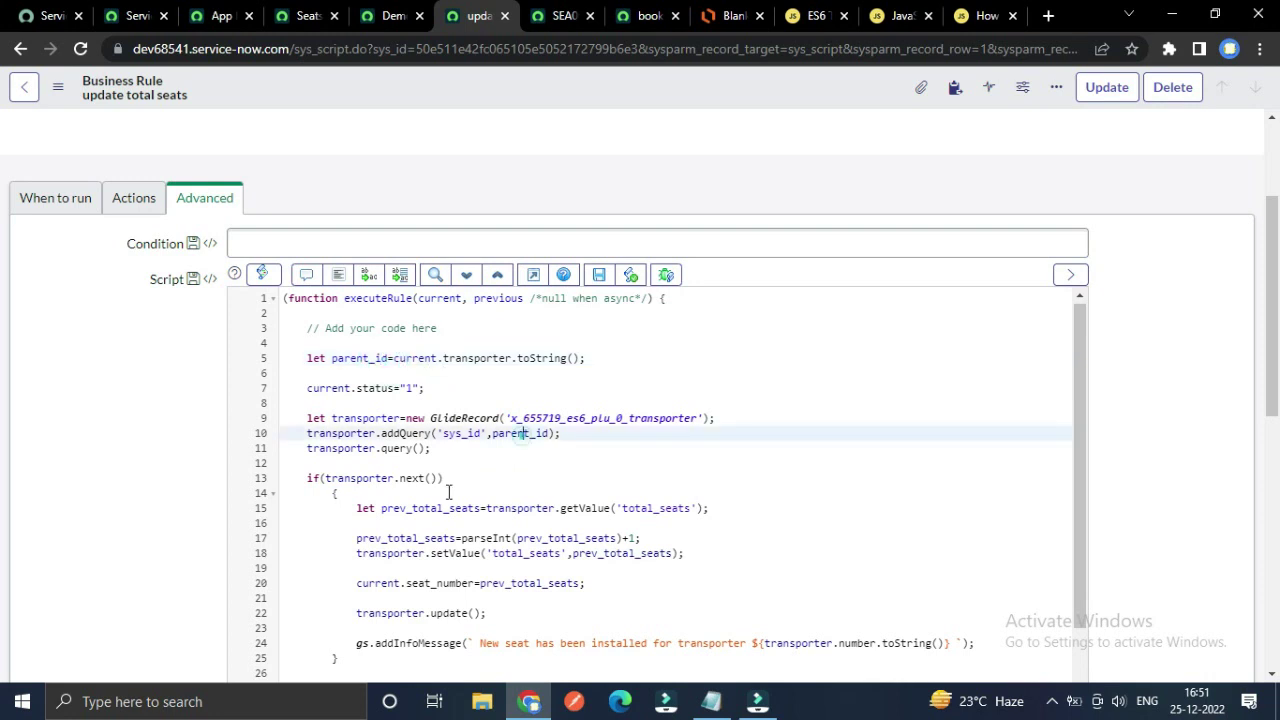
- Inspect transporter.query(), the next() check, the total_seats getValue on line 15, and setValue
scroll(528, 423, "down", 1)
left_click_drag(303, 384, 425, 386)
left_click(486, 385)
scroll(486, 385, "down", 1)
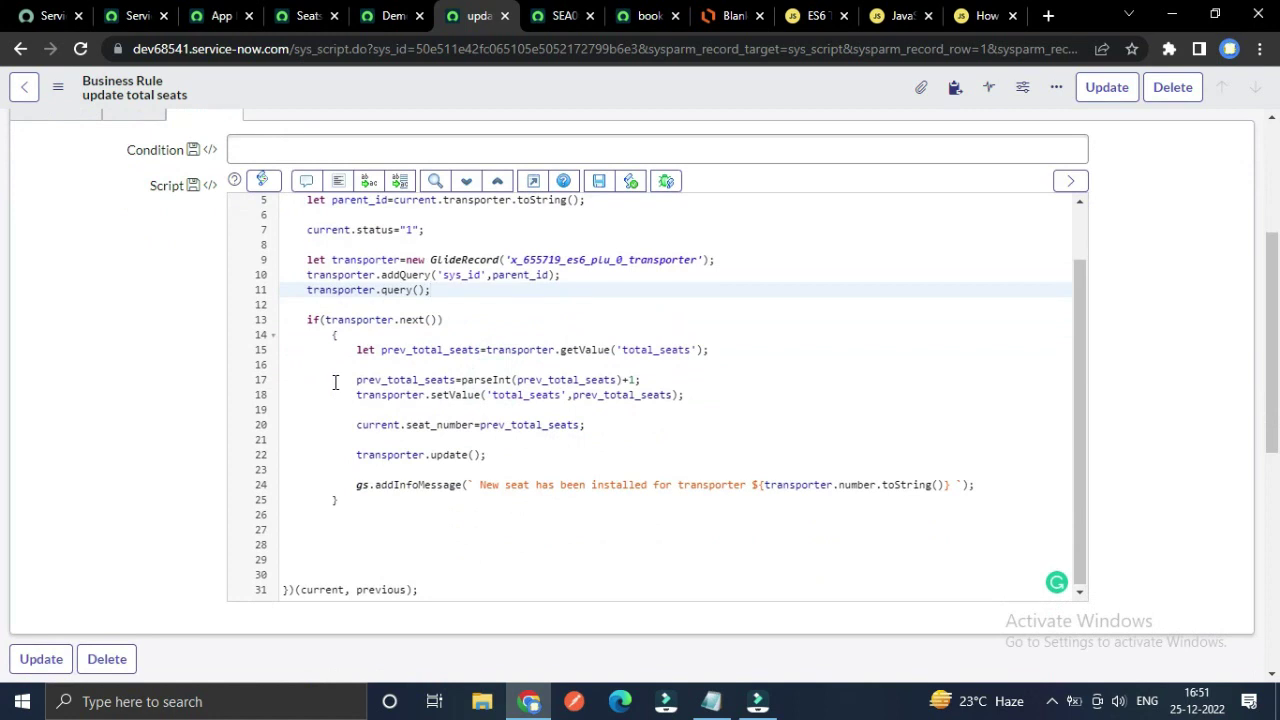
double_click(347, 319)
left_click(430, 319, "shift")
left_click(301, 402)
scroll(229, 458, "down", 1)
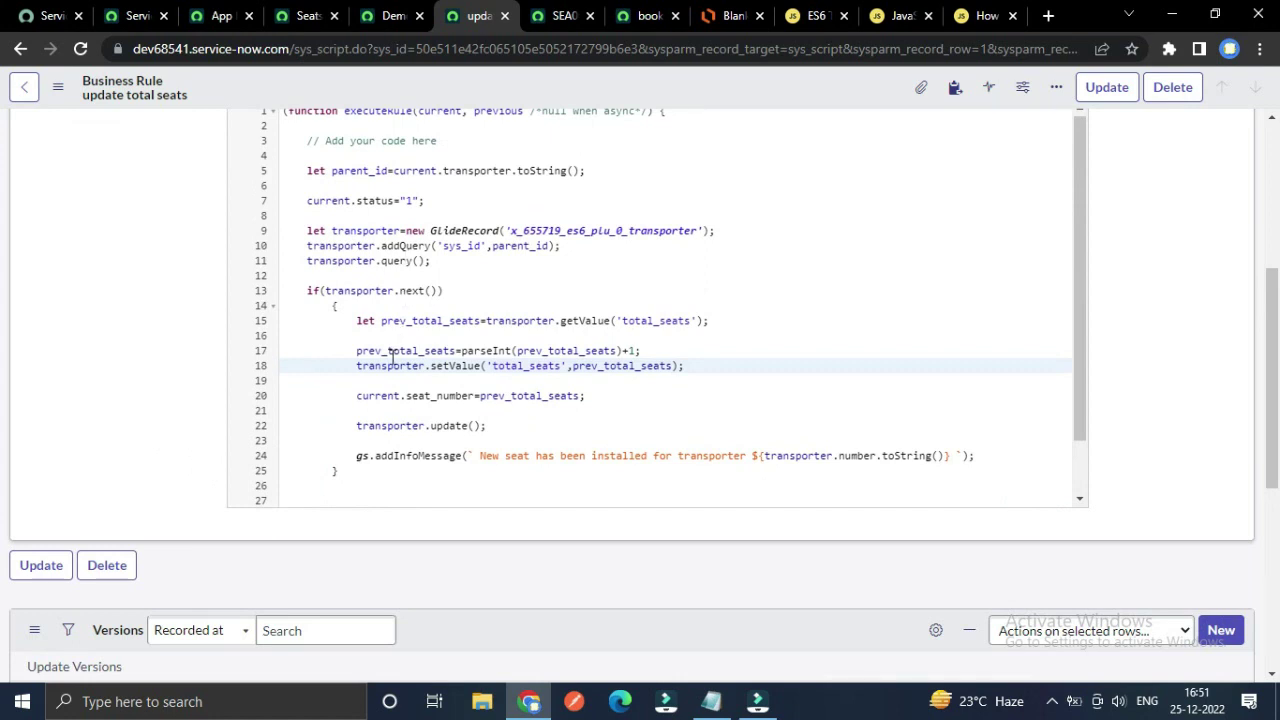
scroll(459, 299, "down", 1)
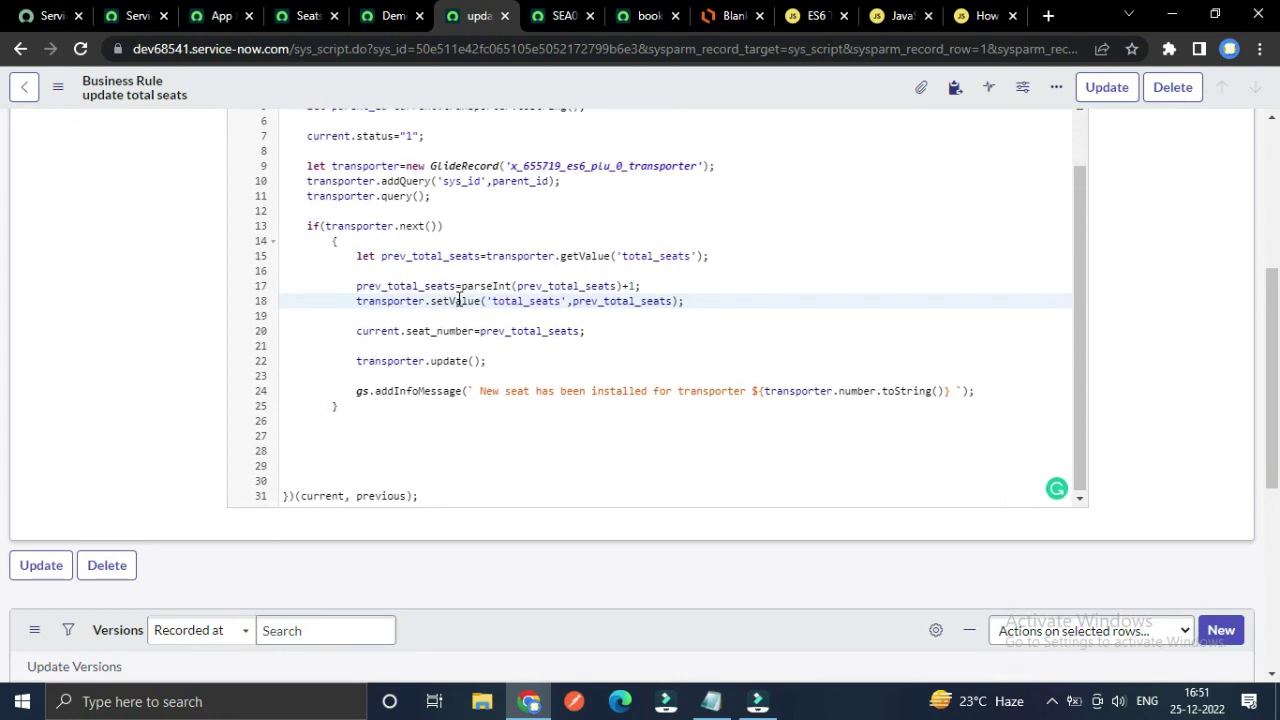
scroll(448, 318, "up", 1)
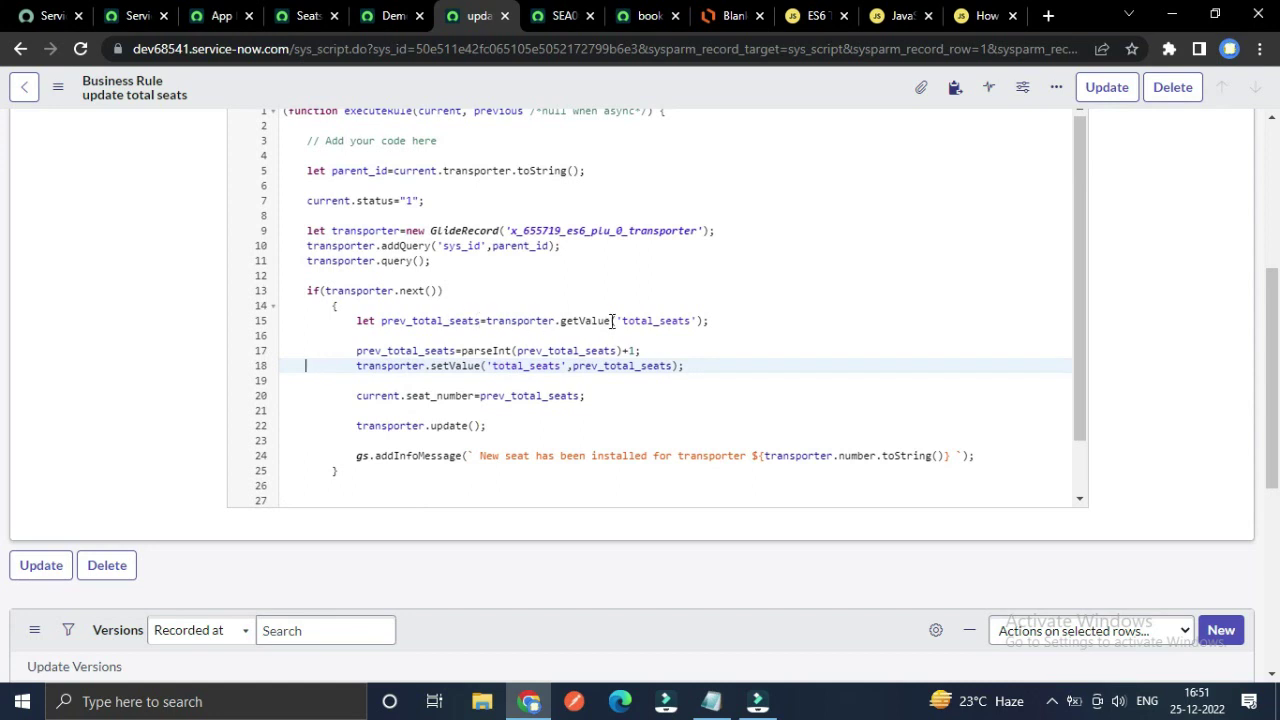
left_click(520, 281)
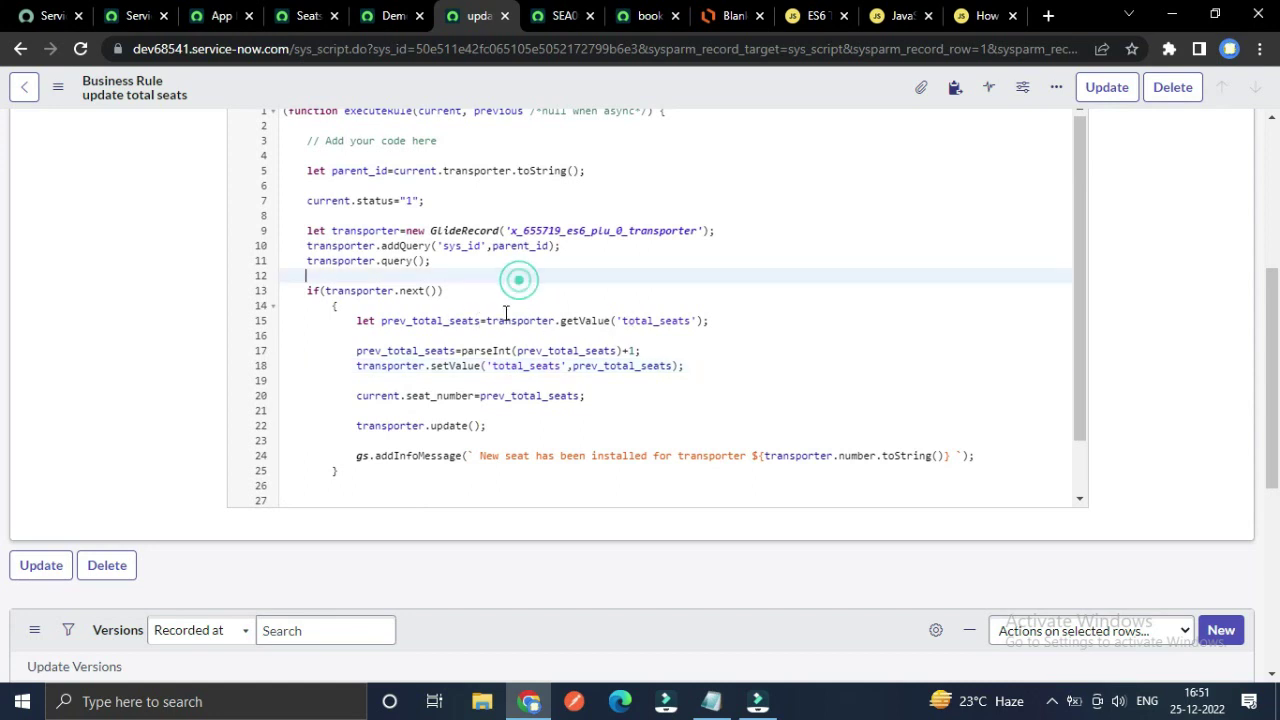
left_click_drag(487, 320, 638, 321)
left_click(661, 292)
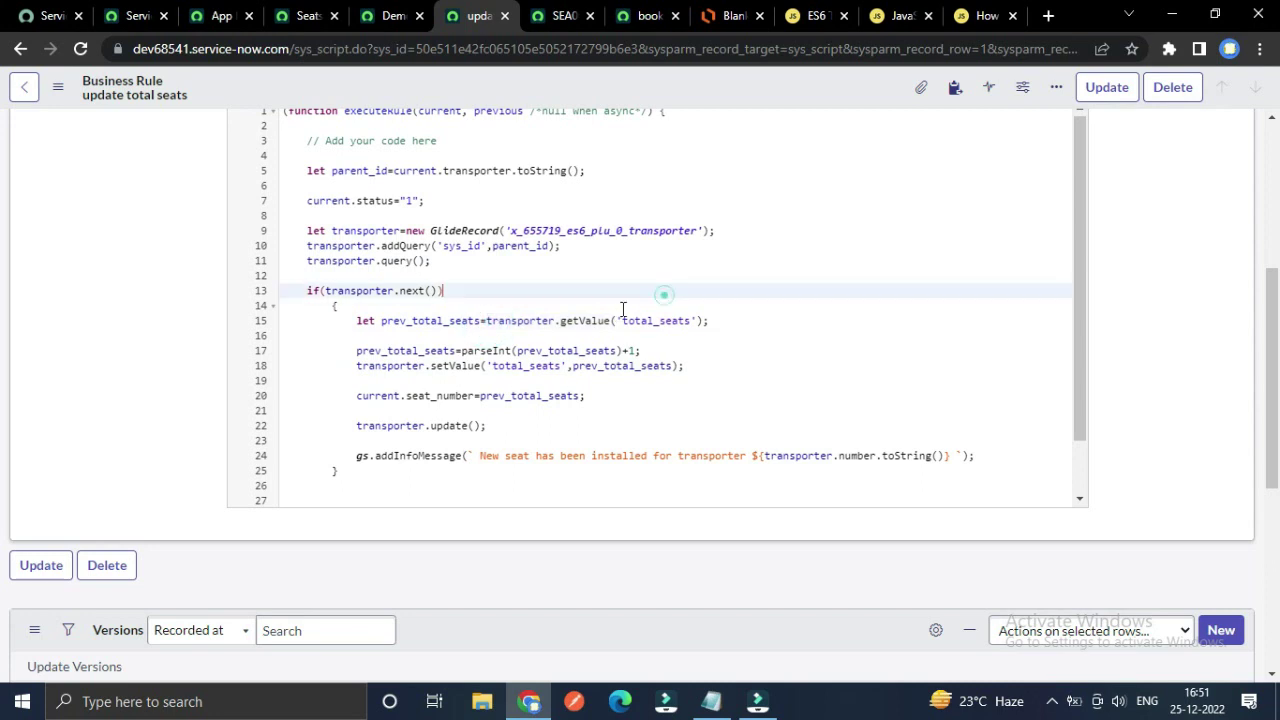
left_click(648, 321)
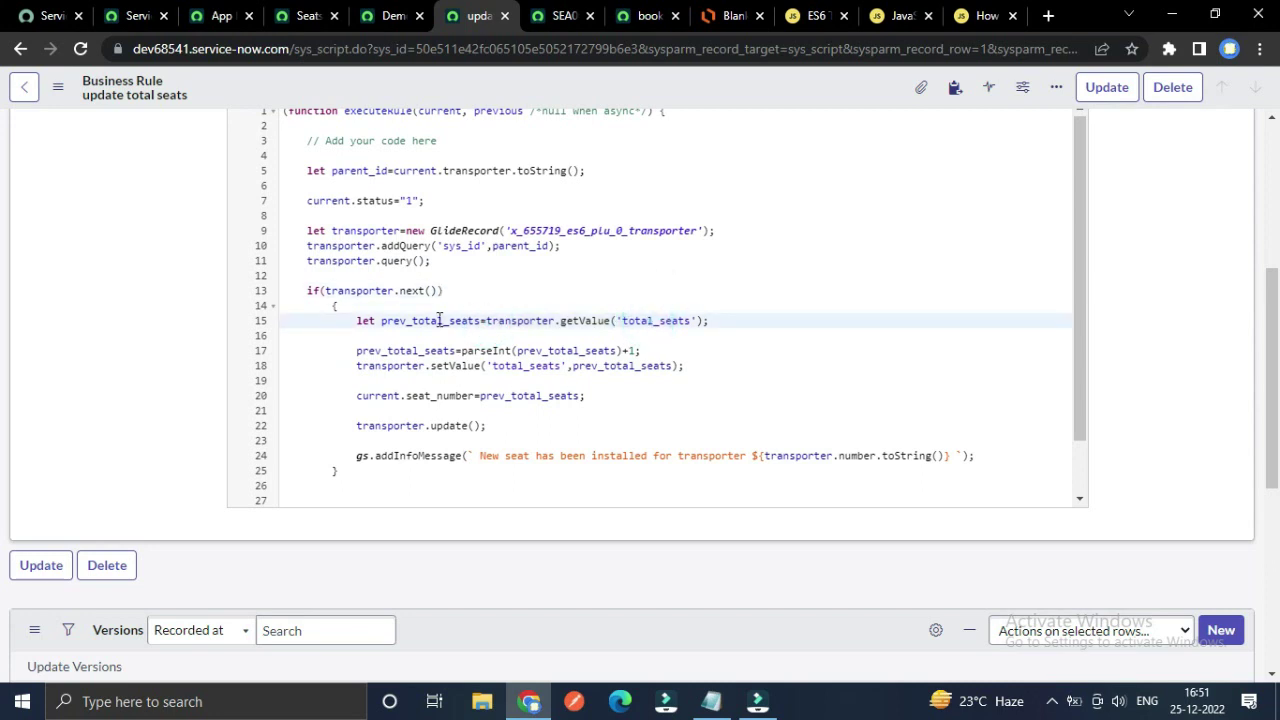
left_click_drag(381, 321, 475, 321)
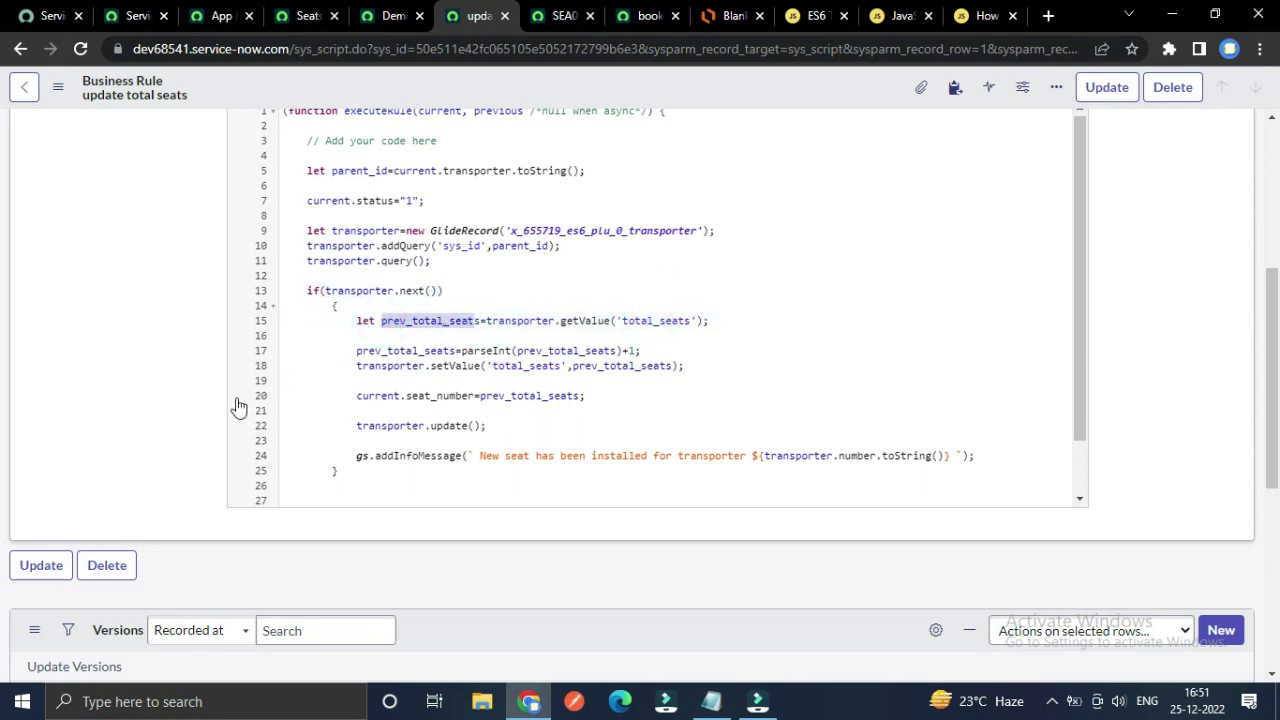
- Recheck the parent_id declaration on line 5 before leaving the script
scroll(120, 410, "up", 1)
left_click(314, 262)
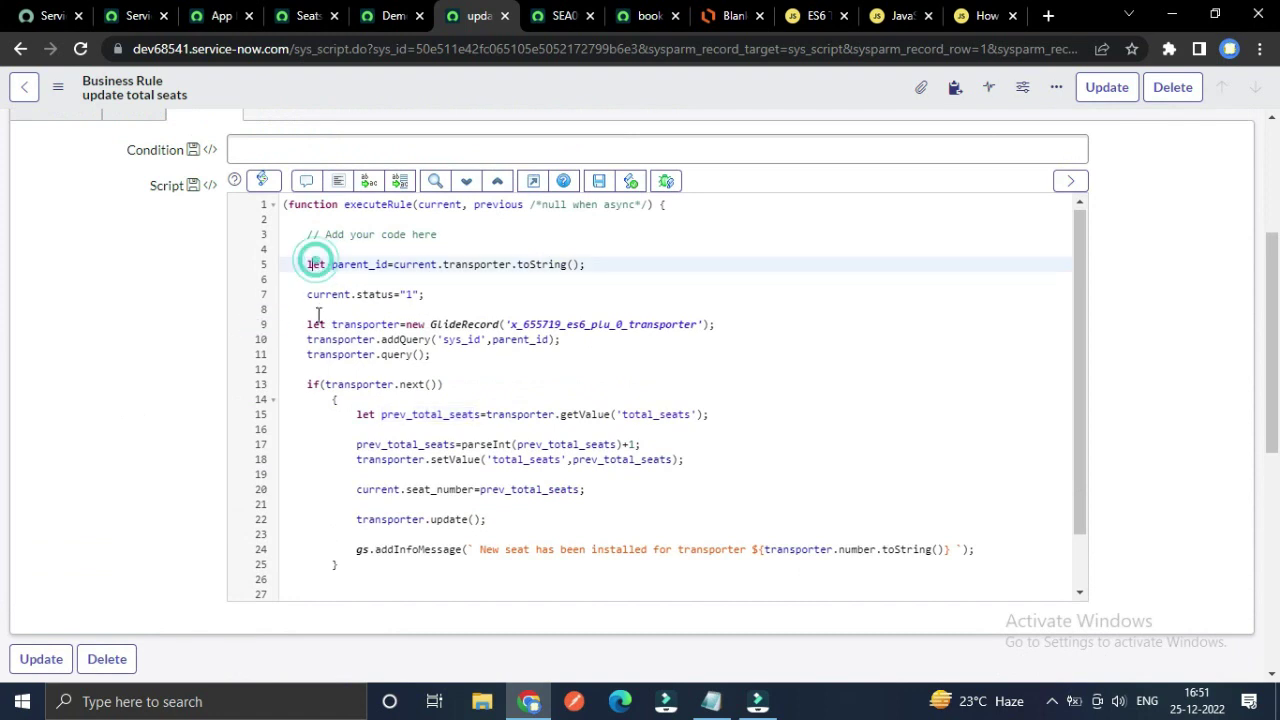
left_click(317, 309)
scroll(308, 362, "down", 1)
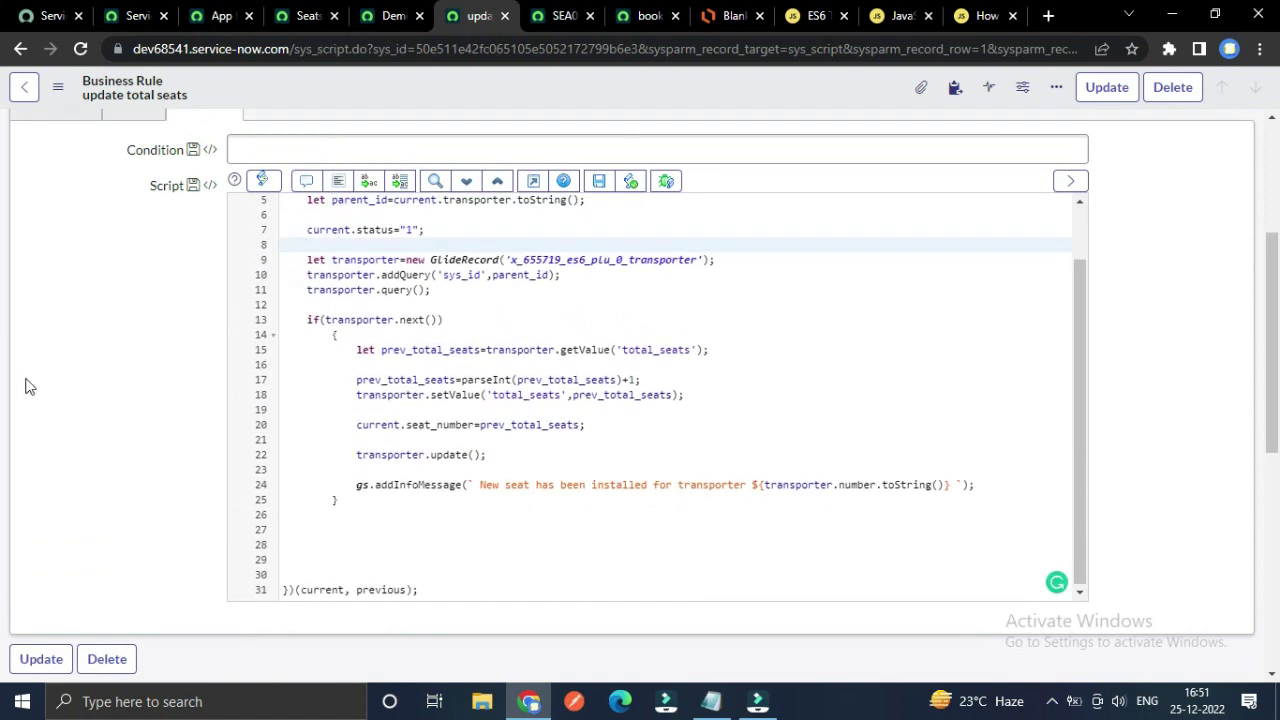
scroll(30, 387, "down", 1)
scroll(283, 357, "up", 1)
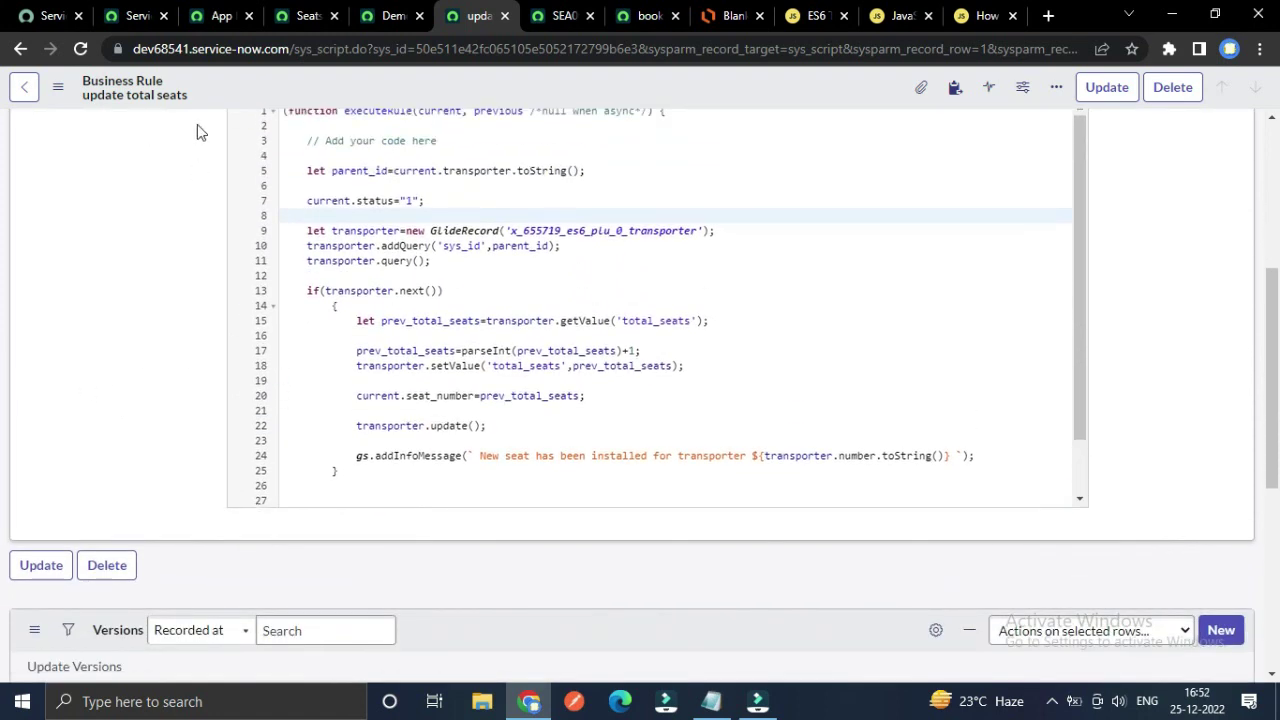
left_click(216, 16)
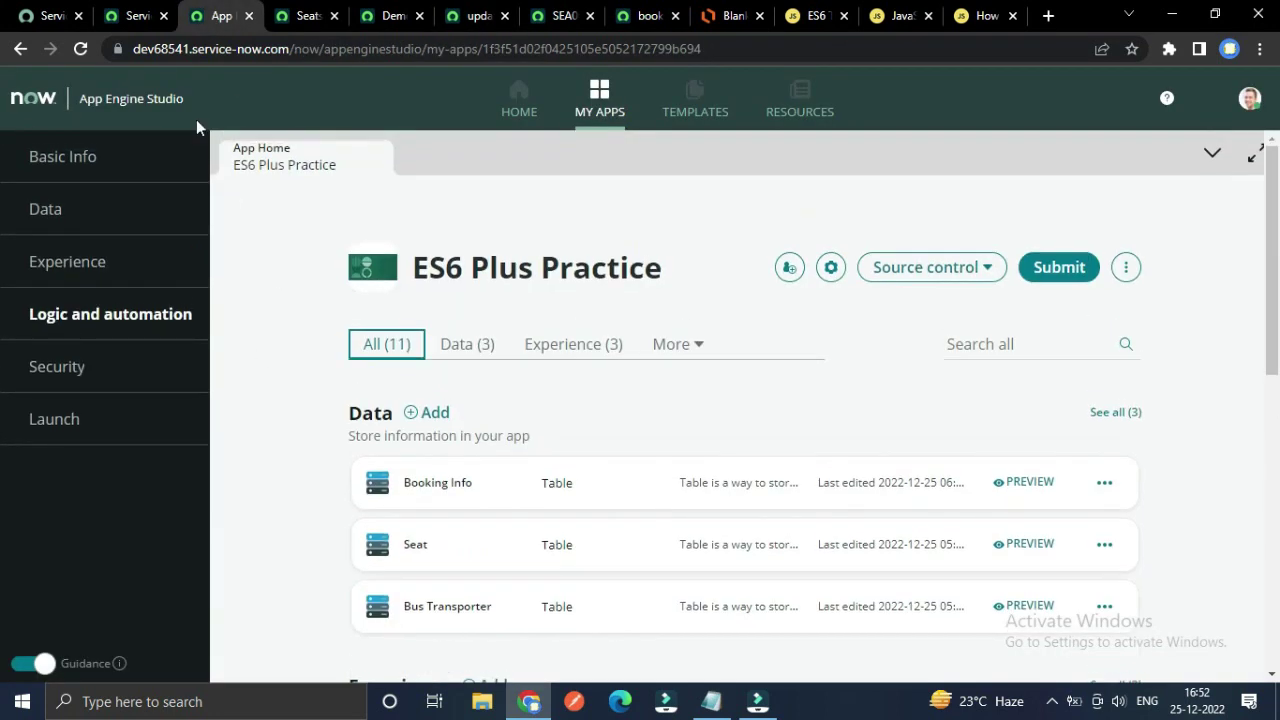
- Open the ES6 Plus Practice scope record from the application scope picker
left_click(281, 266)
left_click(118, 14)
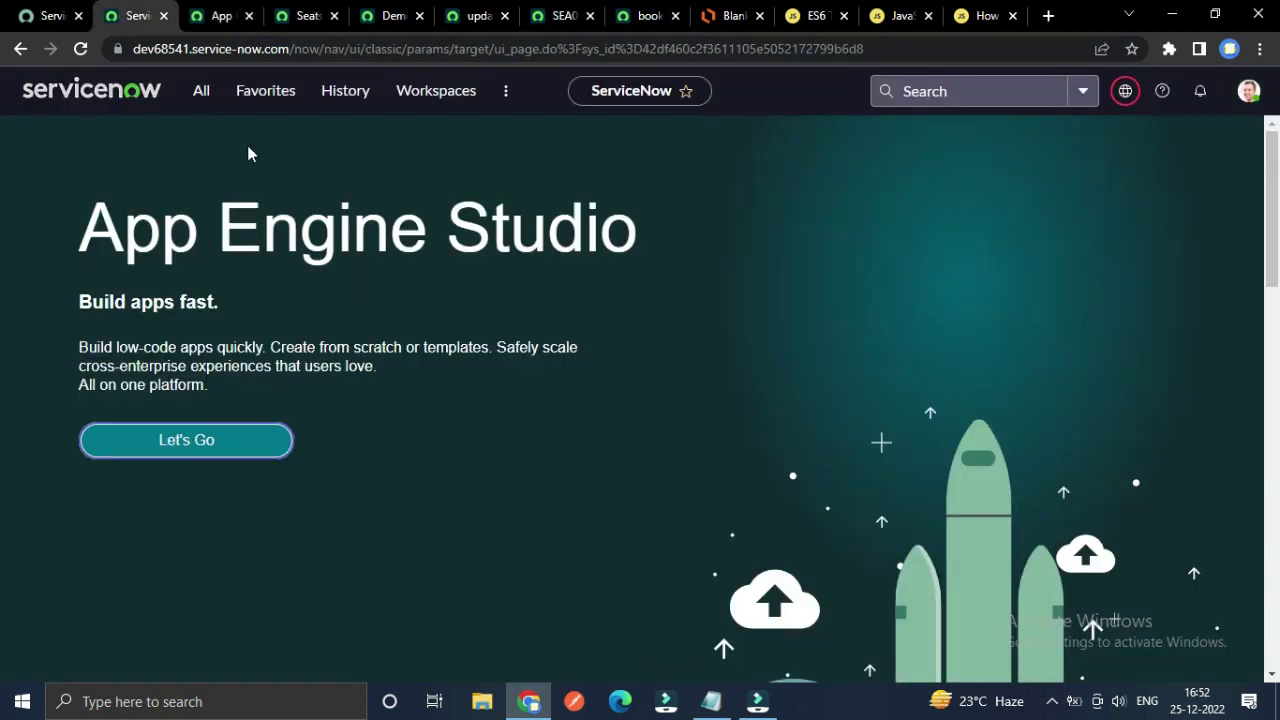
left_click(1124, 91)
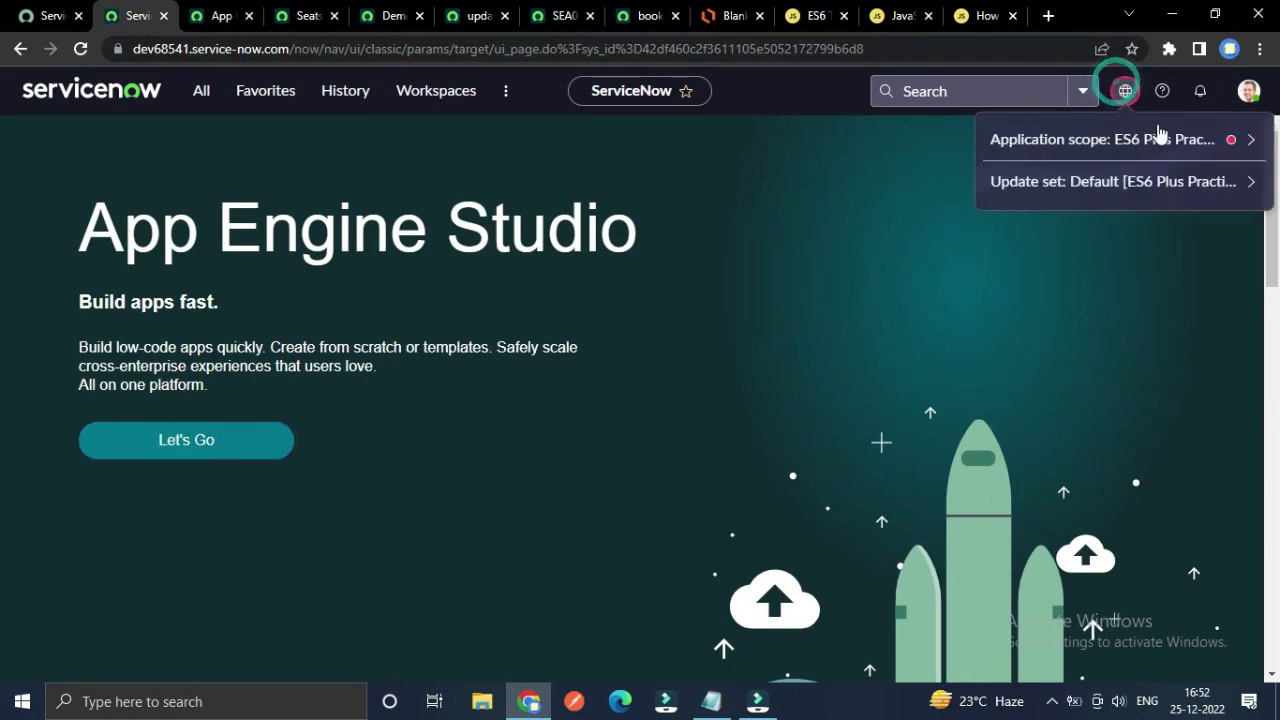
left_click(1250, 140)
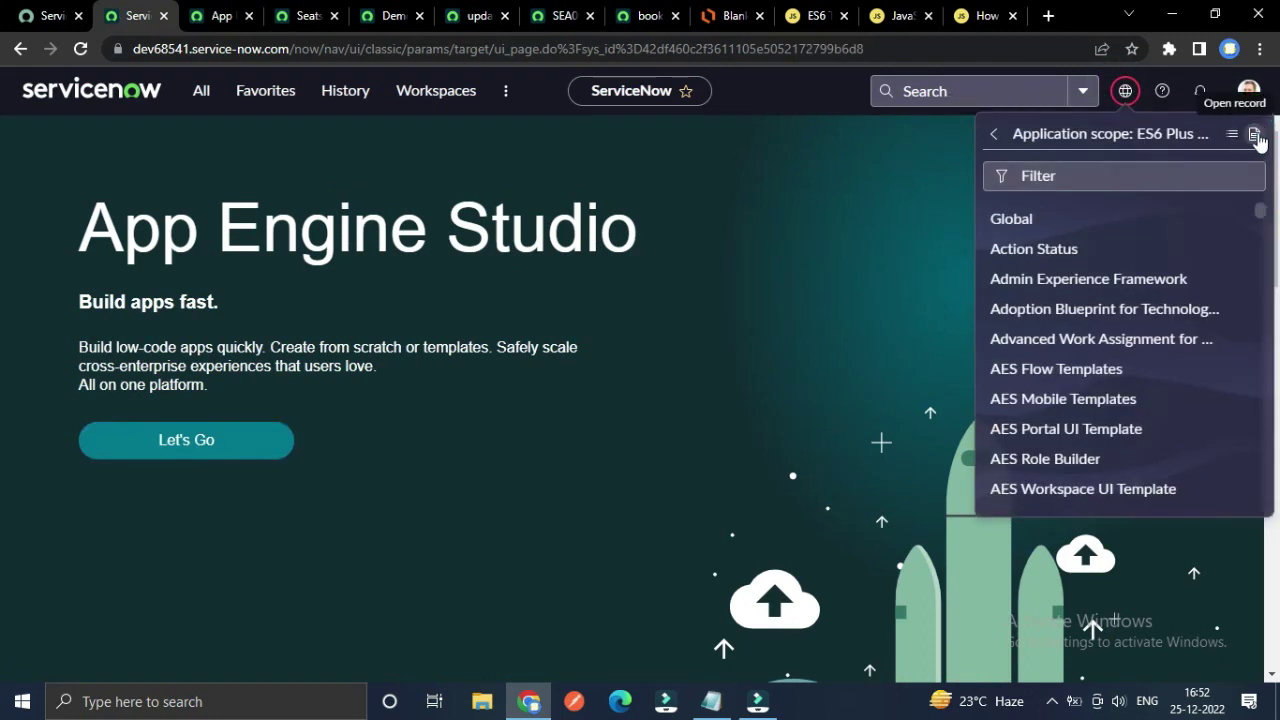
left_click(1255, 137)
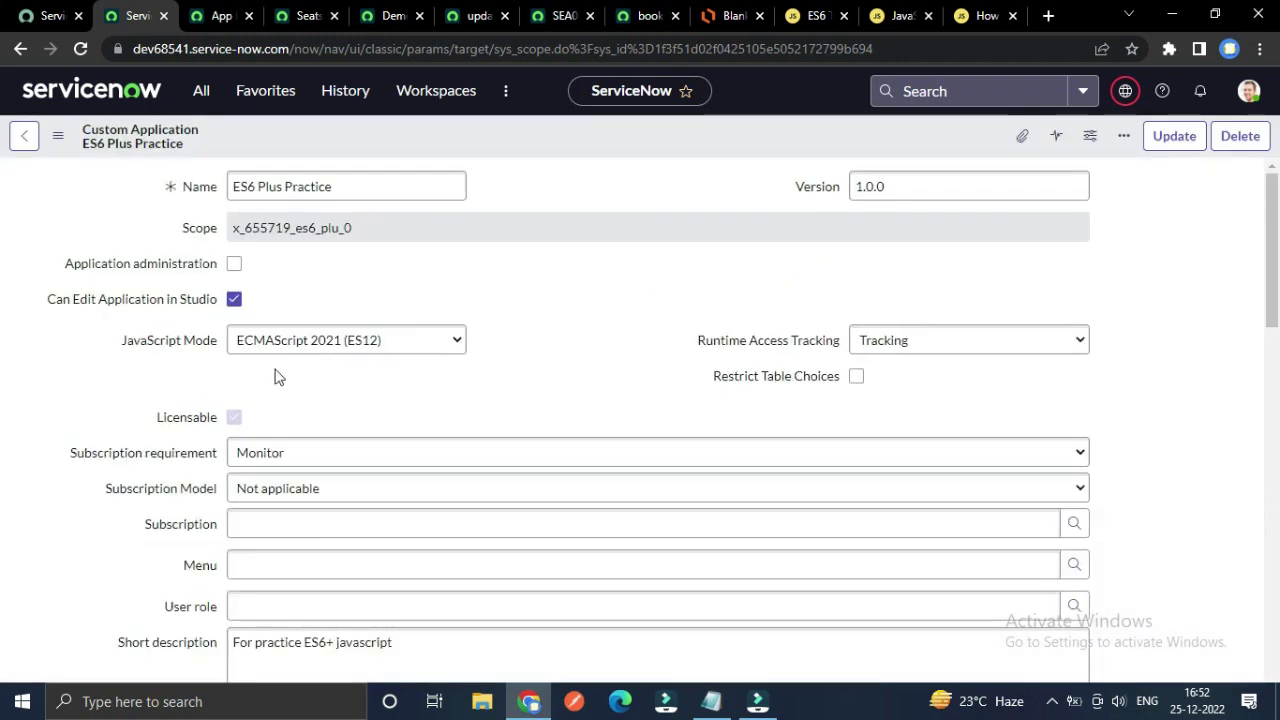
- Keep JavaScript Mode at ECMAScript 2021 (ES12) and highlight scope x_655719_es6_plu_0
left_click(337, 441)
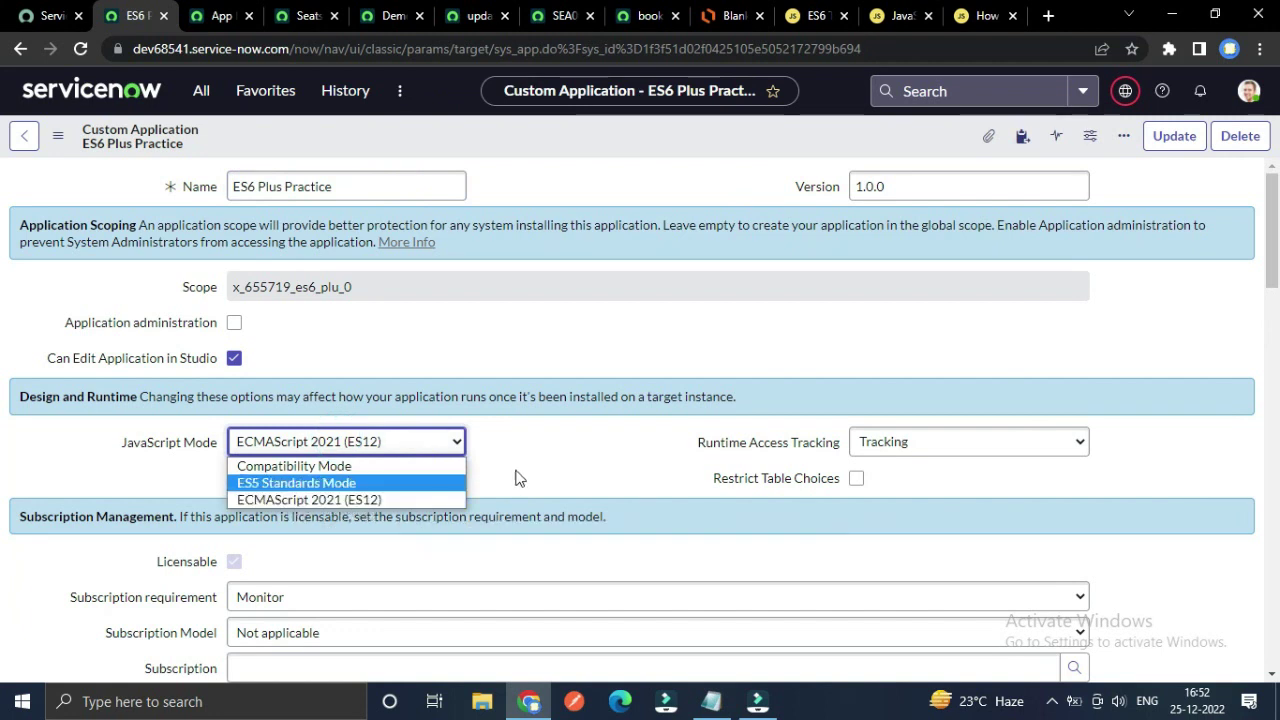
left_click(547, 450)
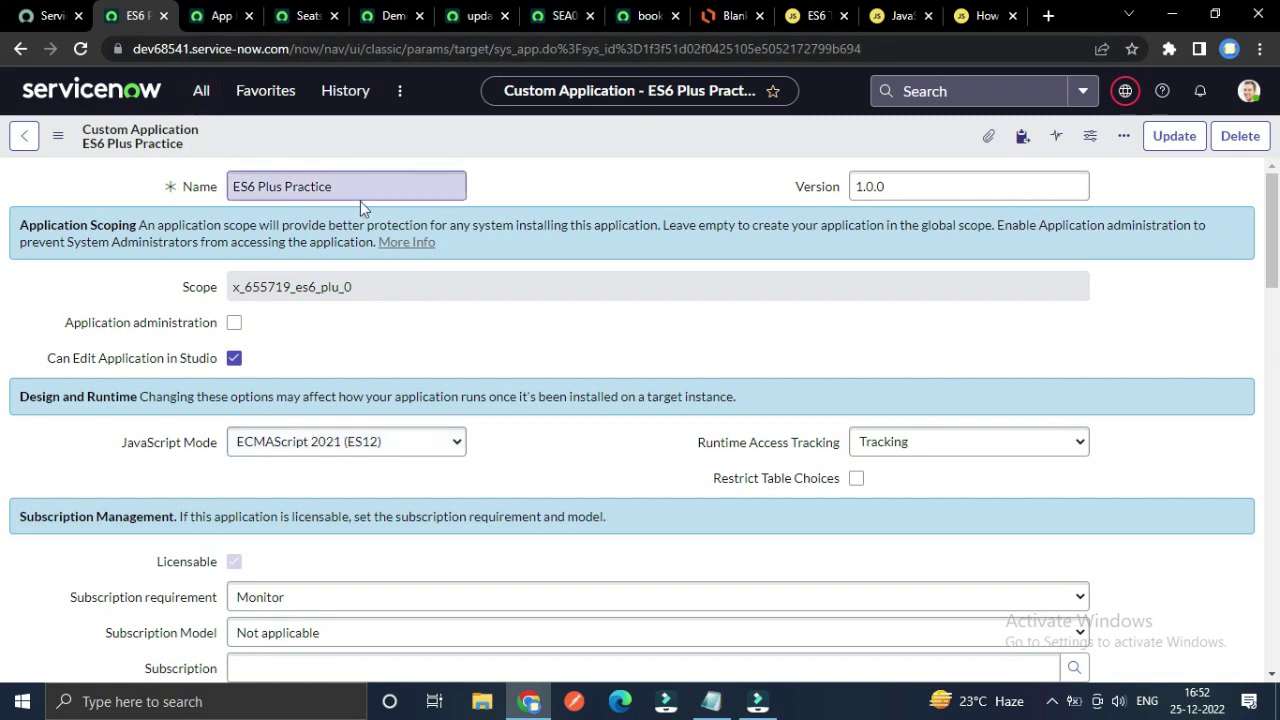
left_click_drag(368, 288, 226, 287)
left_click(385, 341)
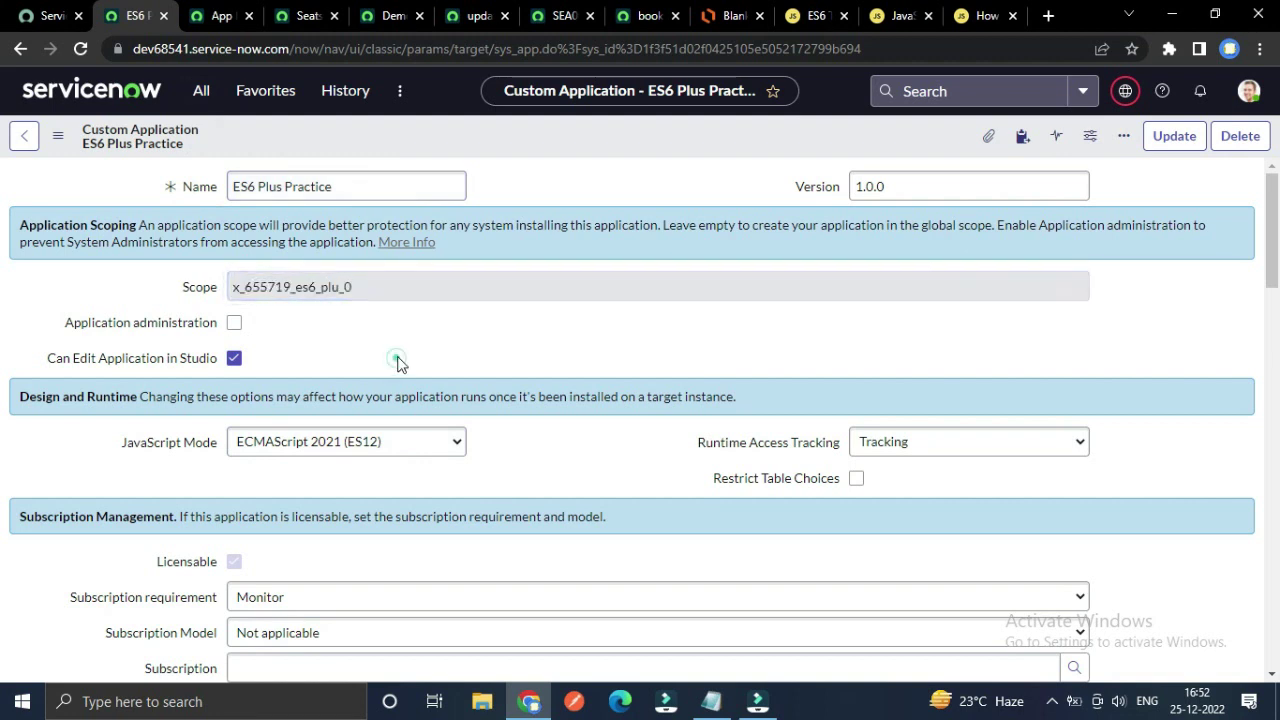
- In the update total seats script, examine line 15 assigning prev_total_seats from transporter's total_seats
left_click(218, 15)
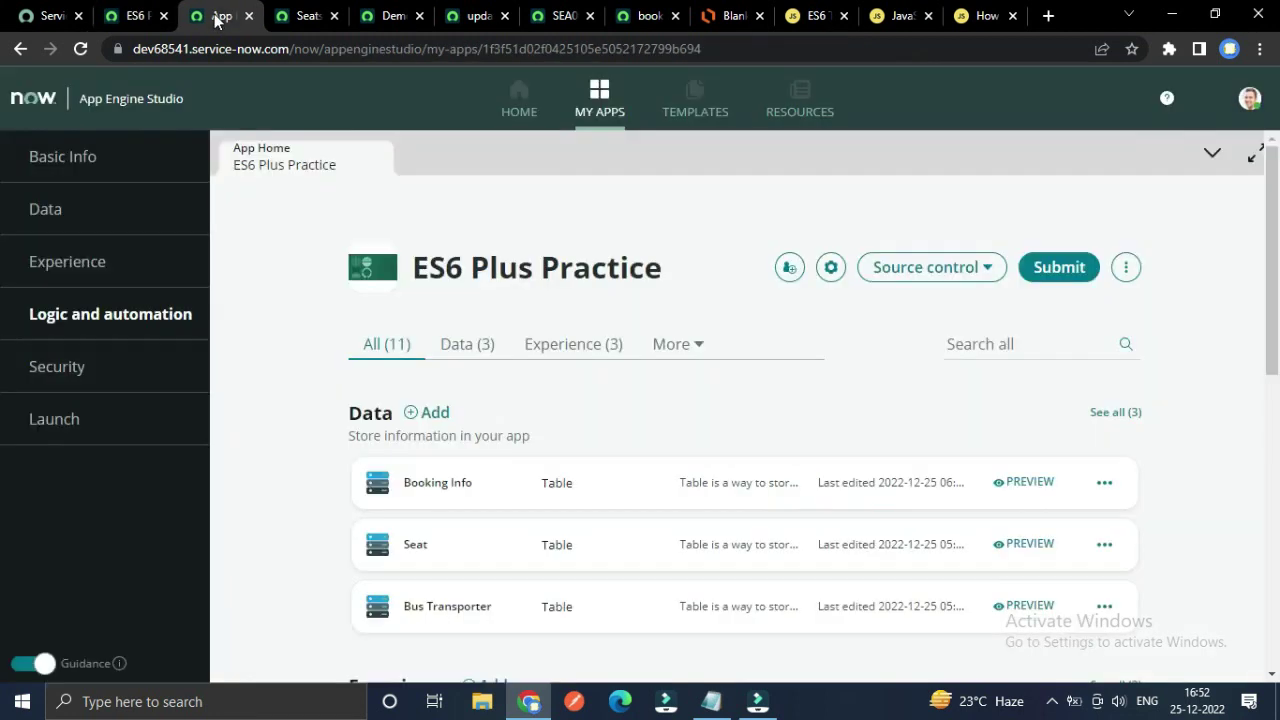
left_click(302, 15)
left_click(393, 15)
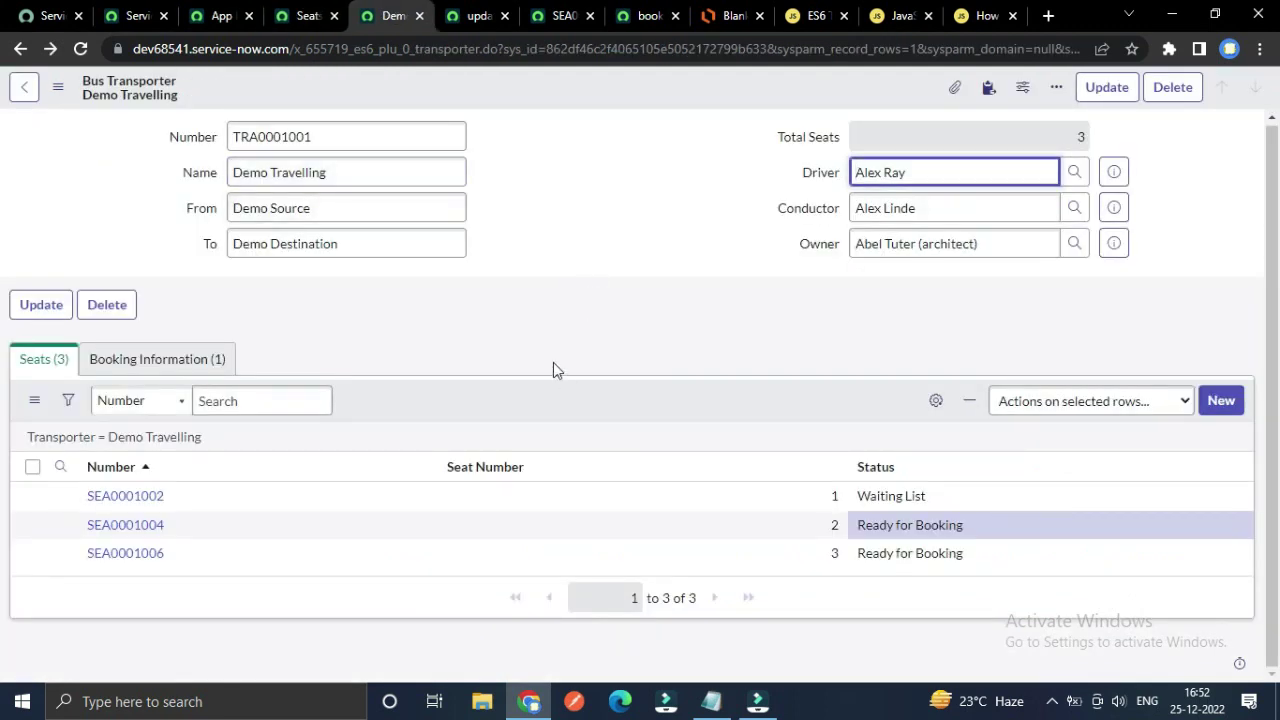
left_click(478, 15)
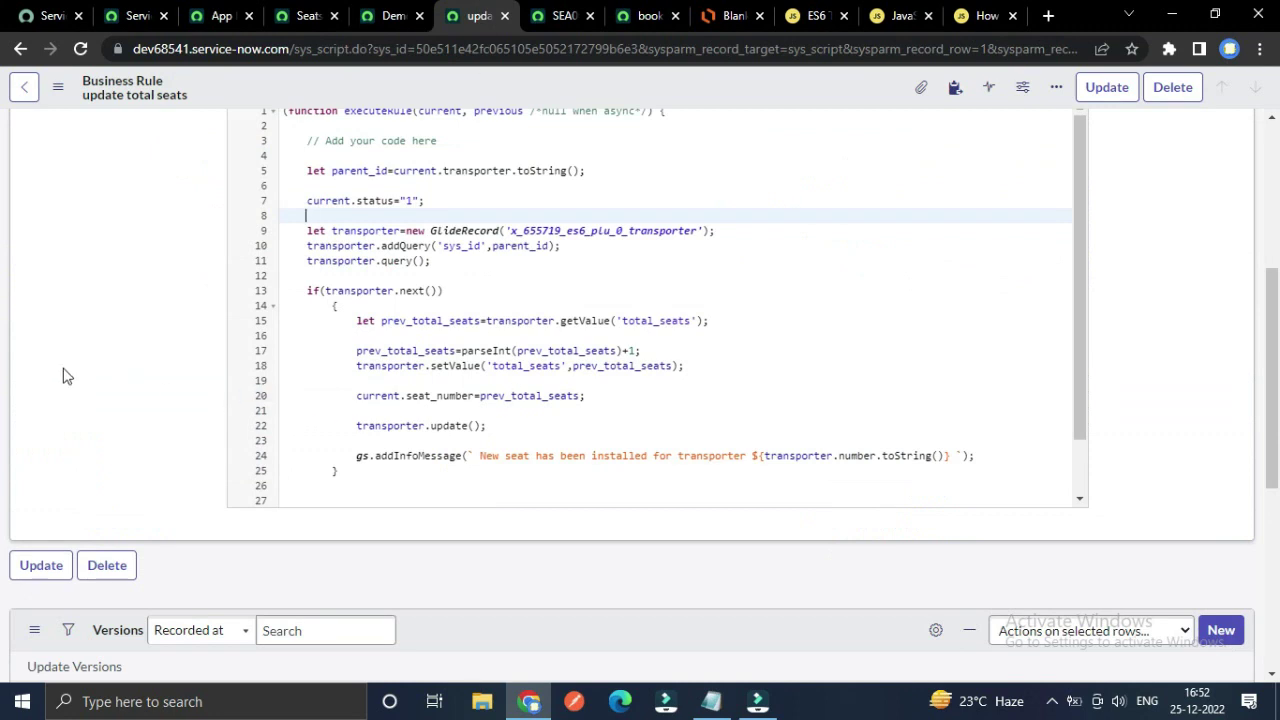
left_click(725, 314)
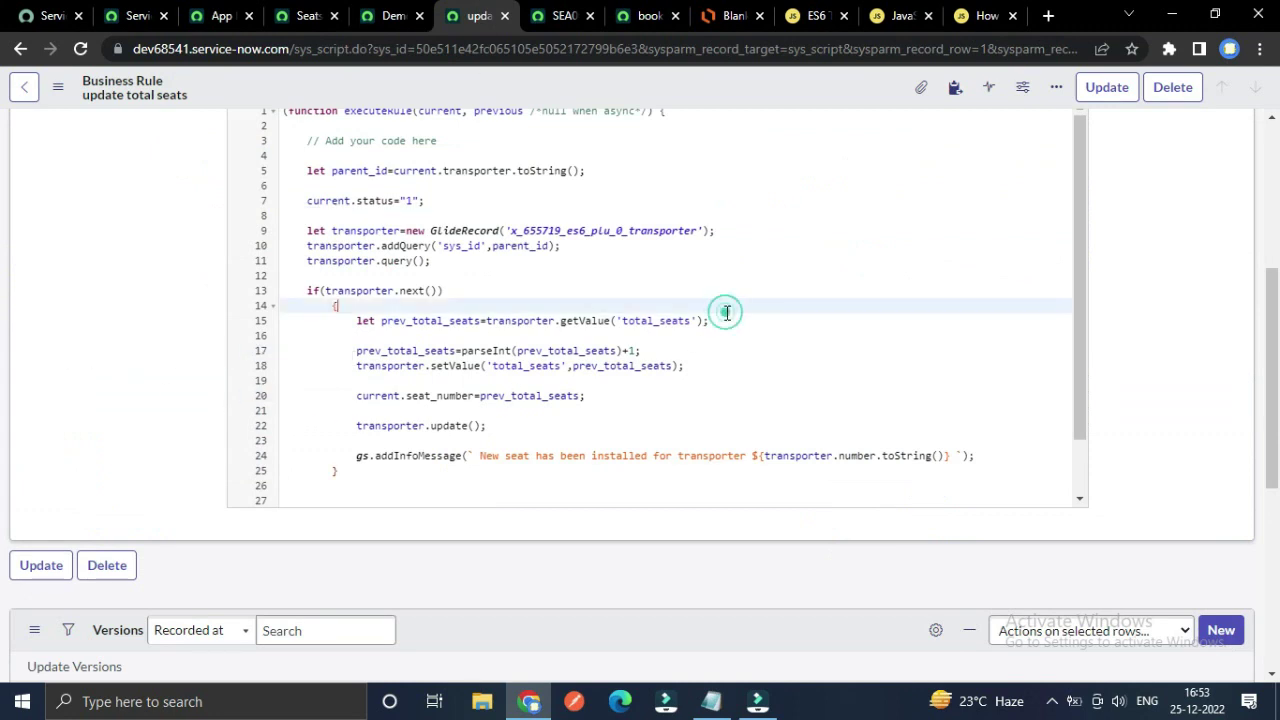
double_click(714, 325)
left_click(645, 321)
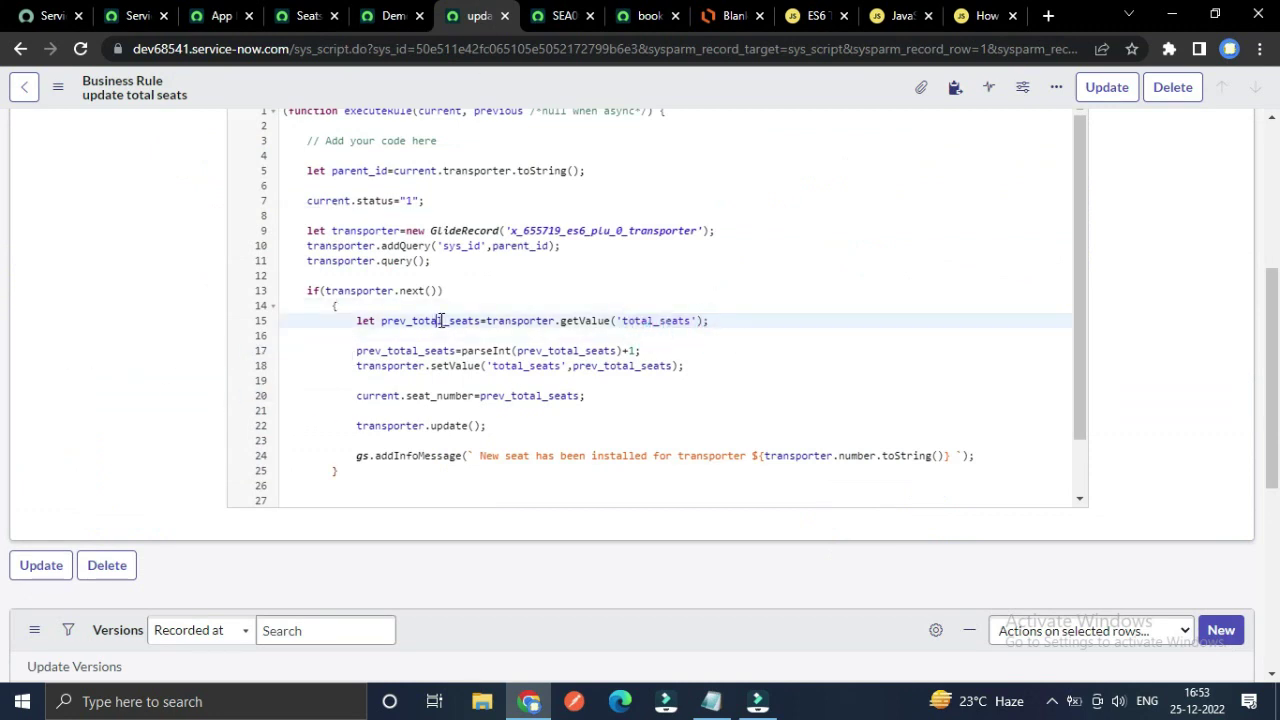
left_click(441, 321)
scroll(463, 330, "down", 2)
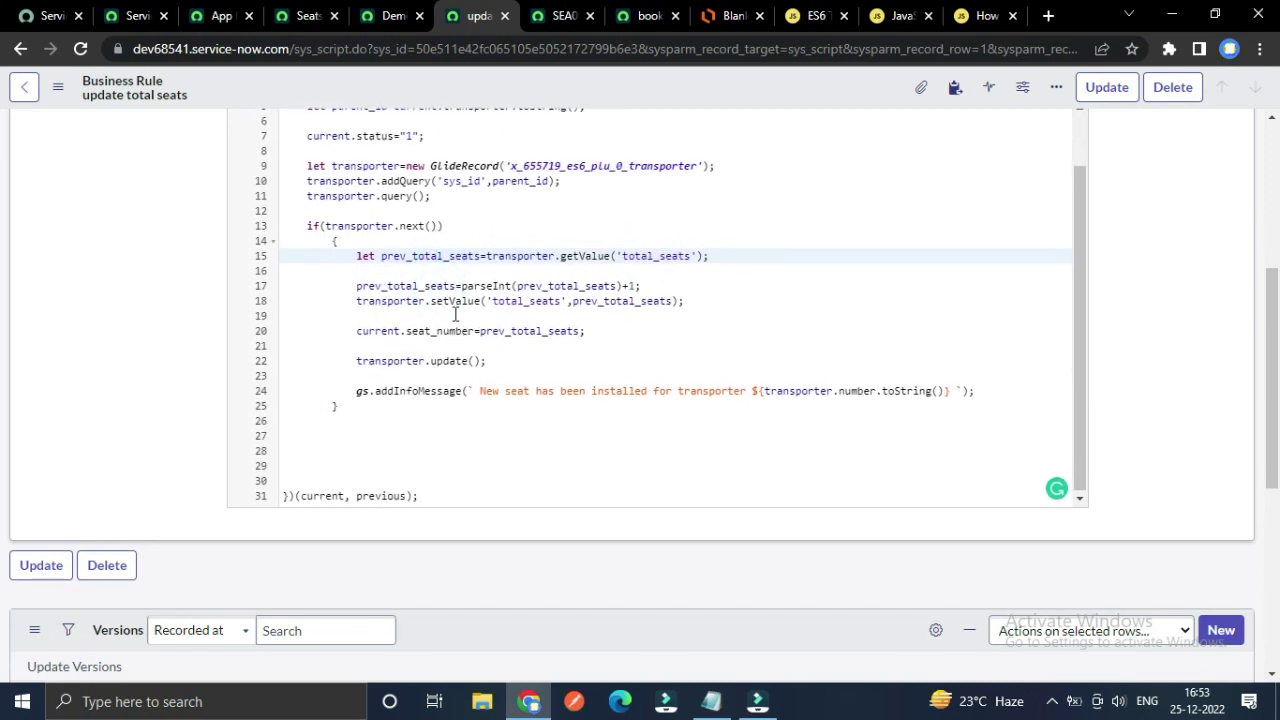
scroll(455, 314, "up", 2)
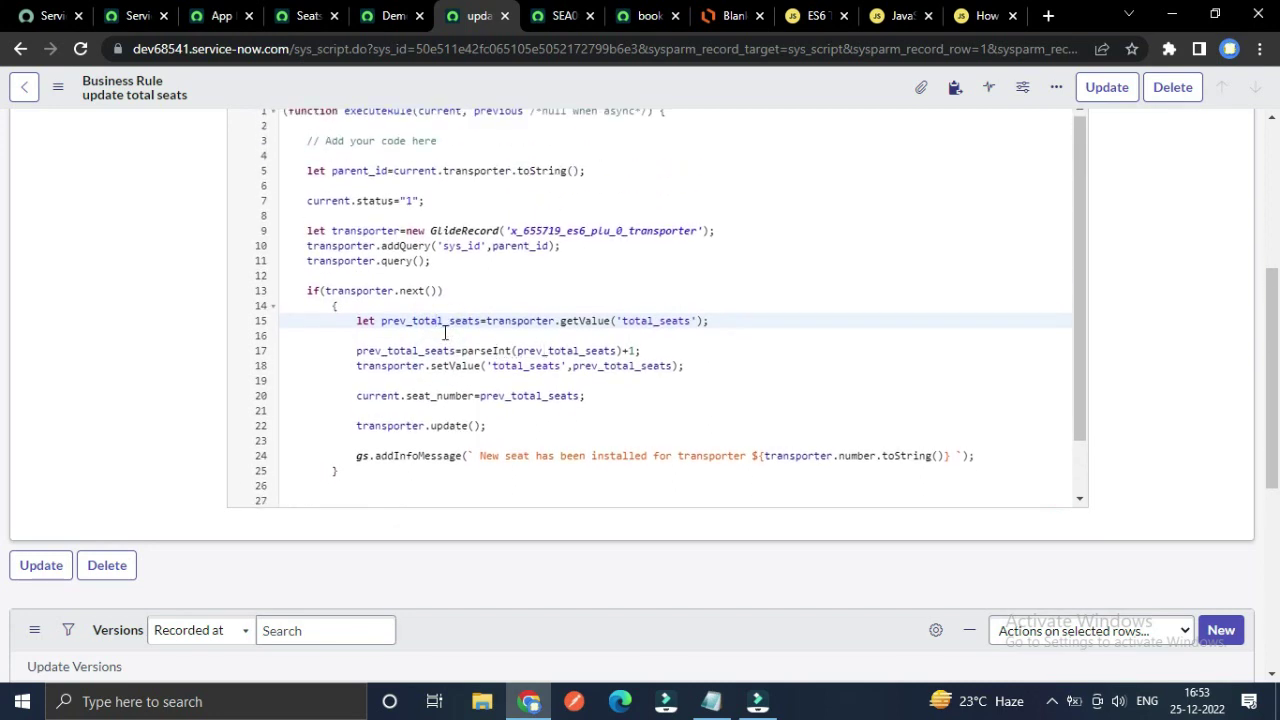
left_click(494, 321)
- Check Demo Travelling's read-only Total Seats value, then go back to the script
left_click(386, 16)
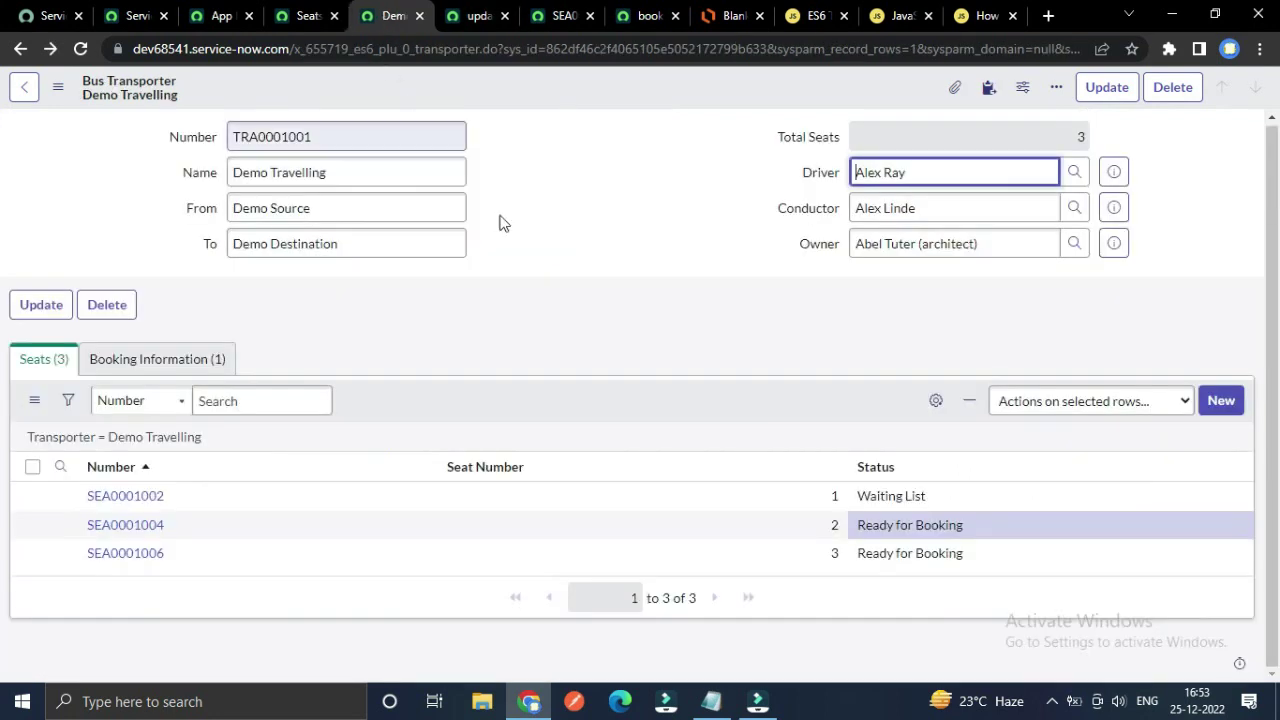
left_click(668, 205)
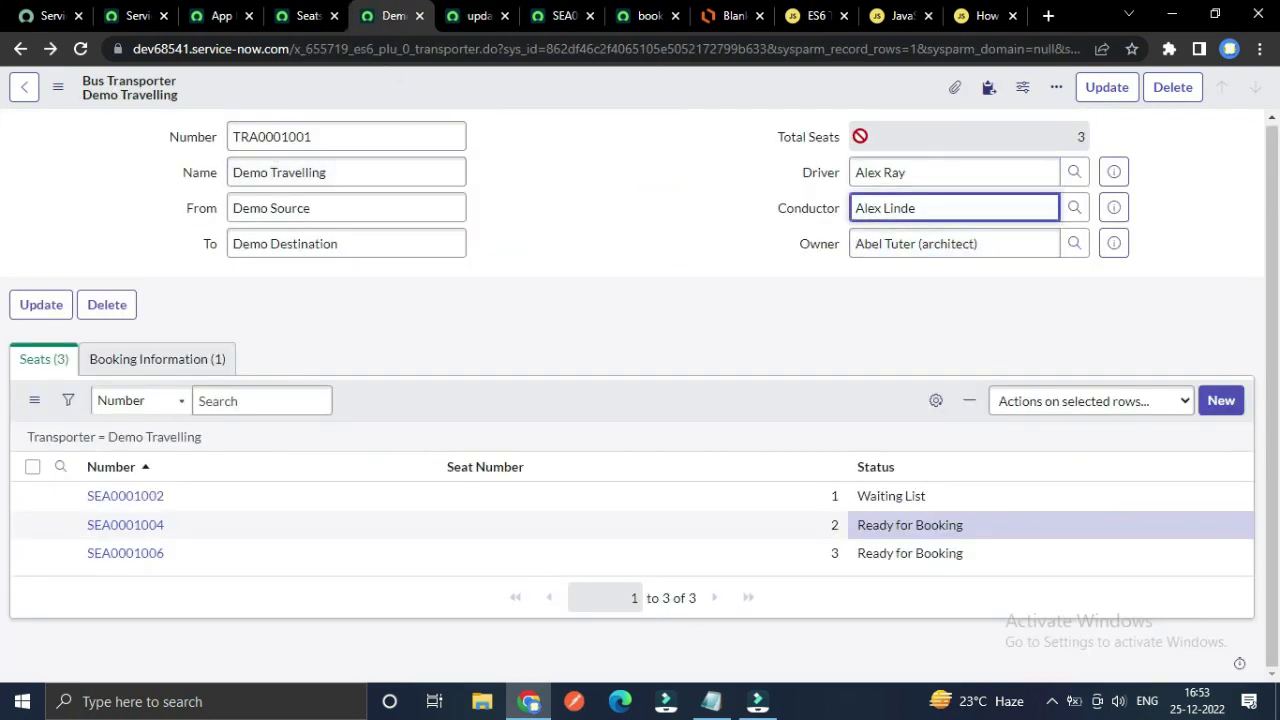
left_click(860, 136)
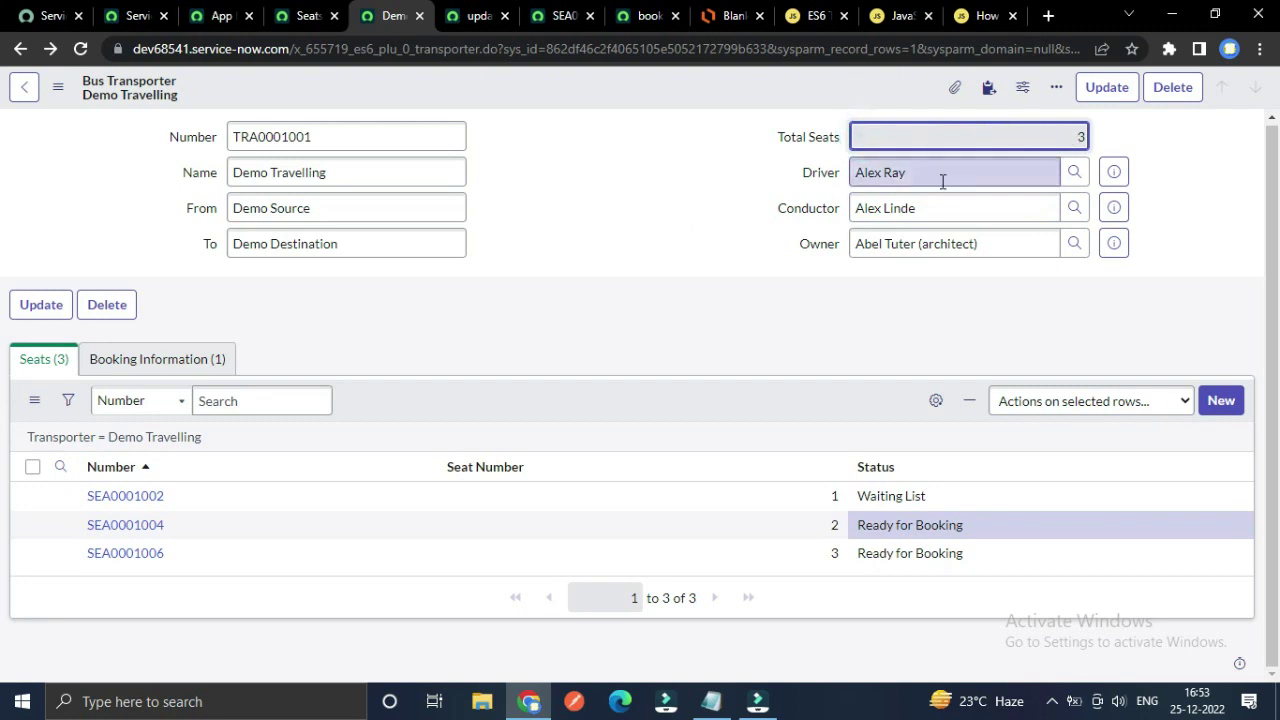
left_click(470, 16)
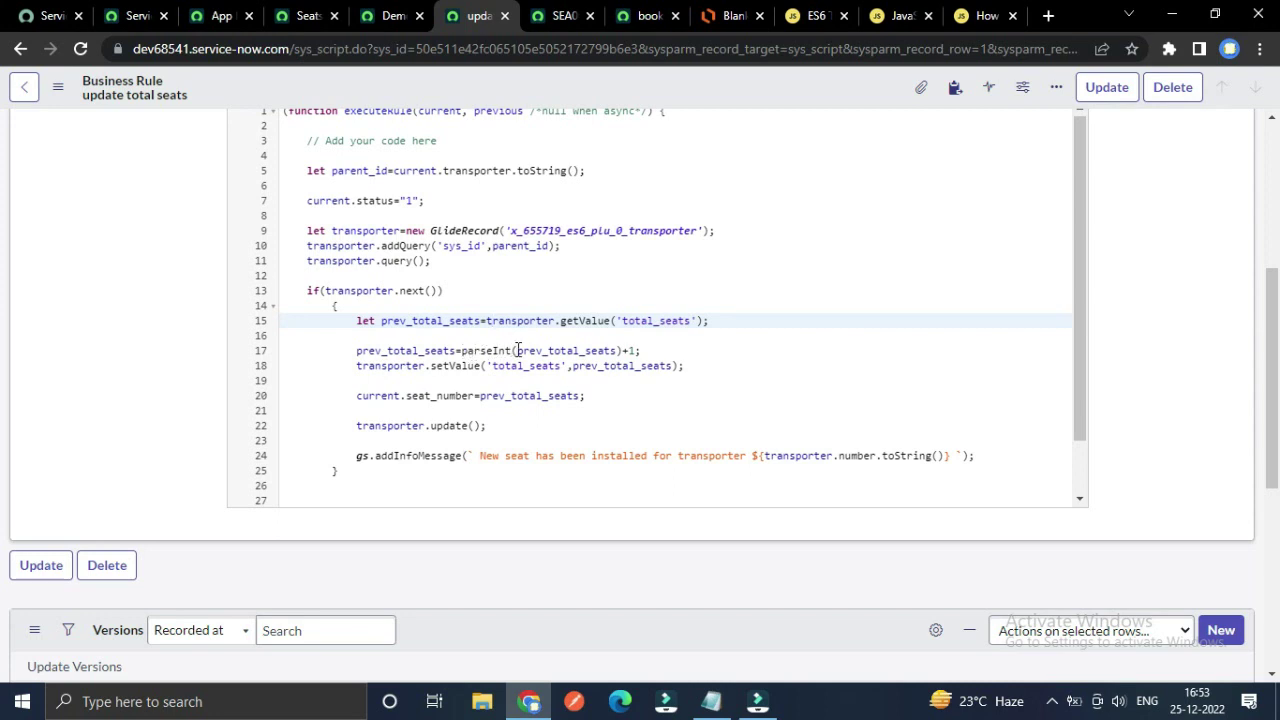
double_click(518, 350)
left_click_drag(456, 350, 487, 350)
left_click(537, 320)
scroll(626, 290, "down", 1)
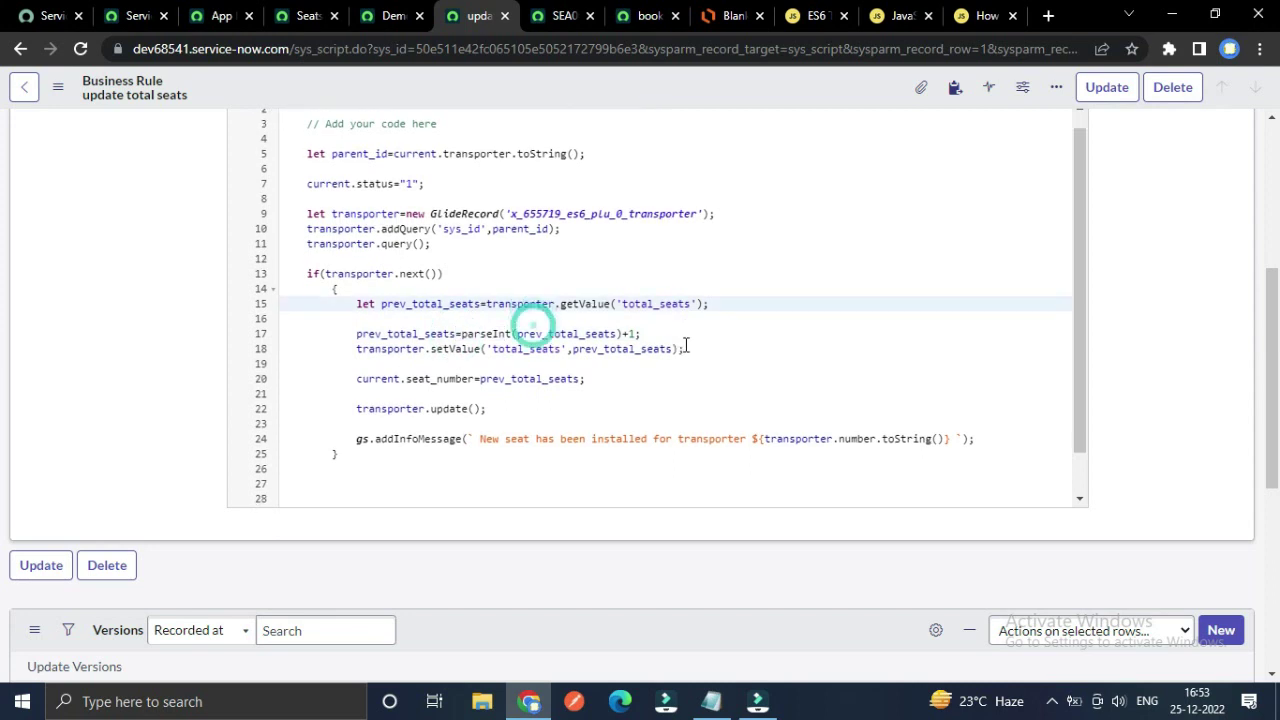
left_click(626, 286)
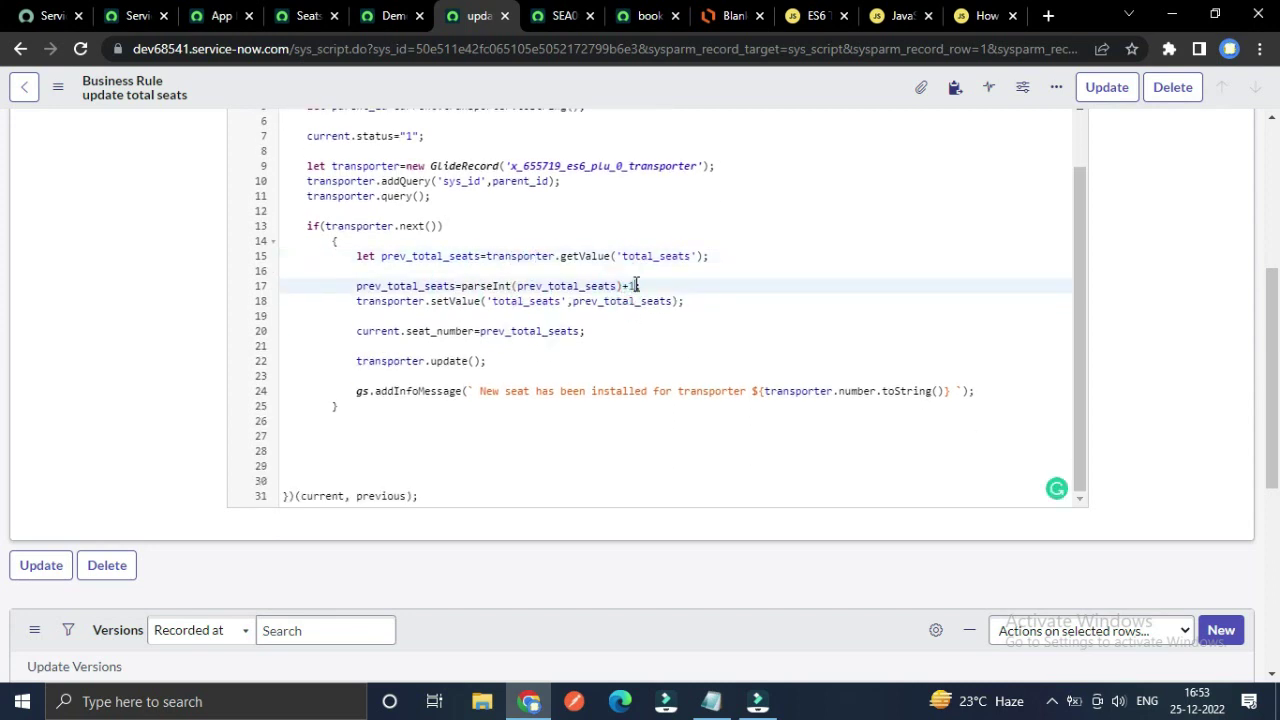
left_click_drag(660, 286, 461, 285)
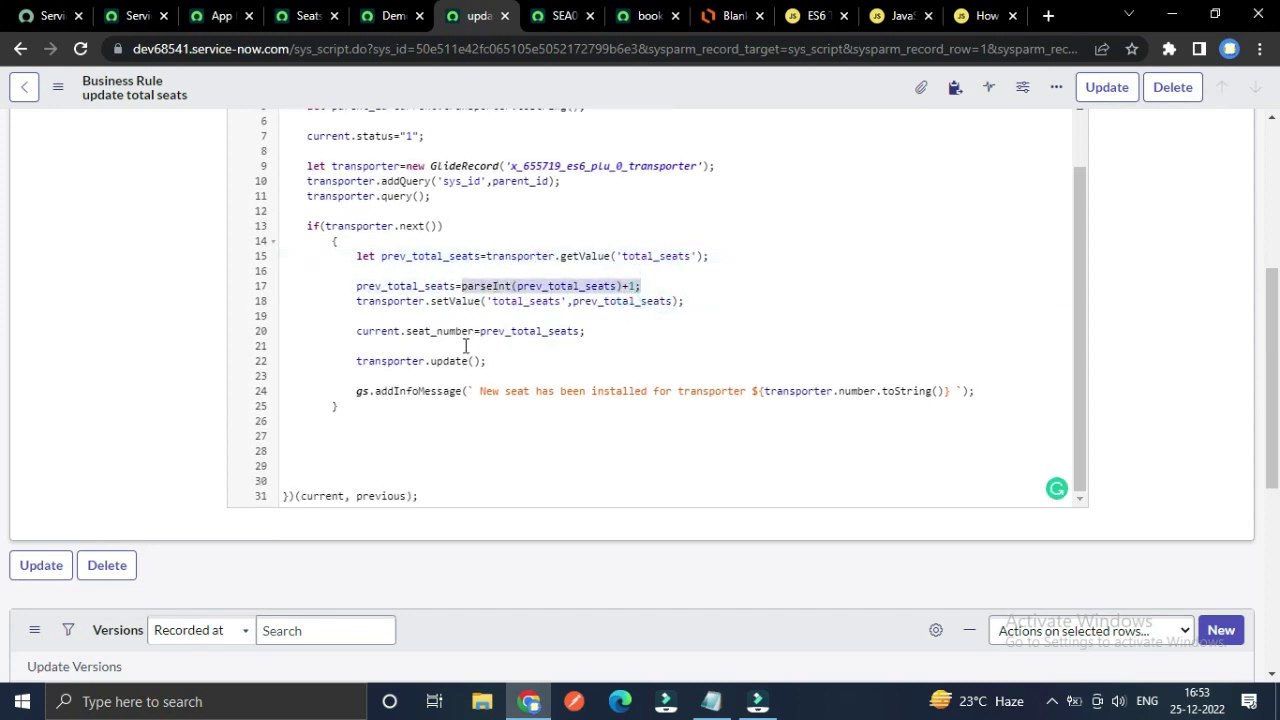
left_click(360, 318)
left_click_drag(357, 301, 530, 301)
left_click(573, 301)
scroll(575, 305, "up", 2)
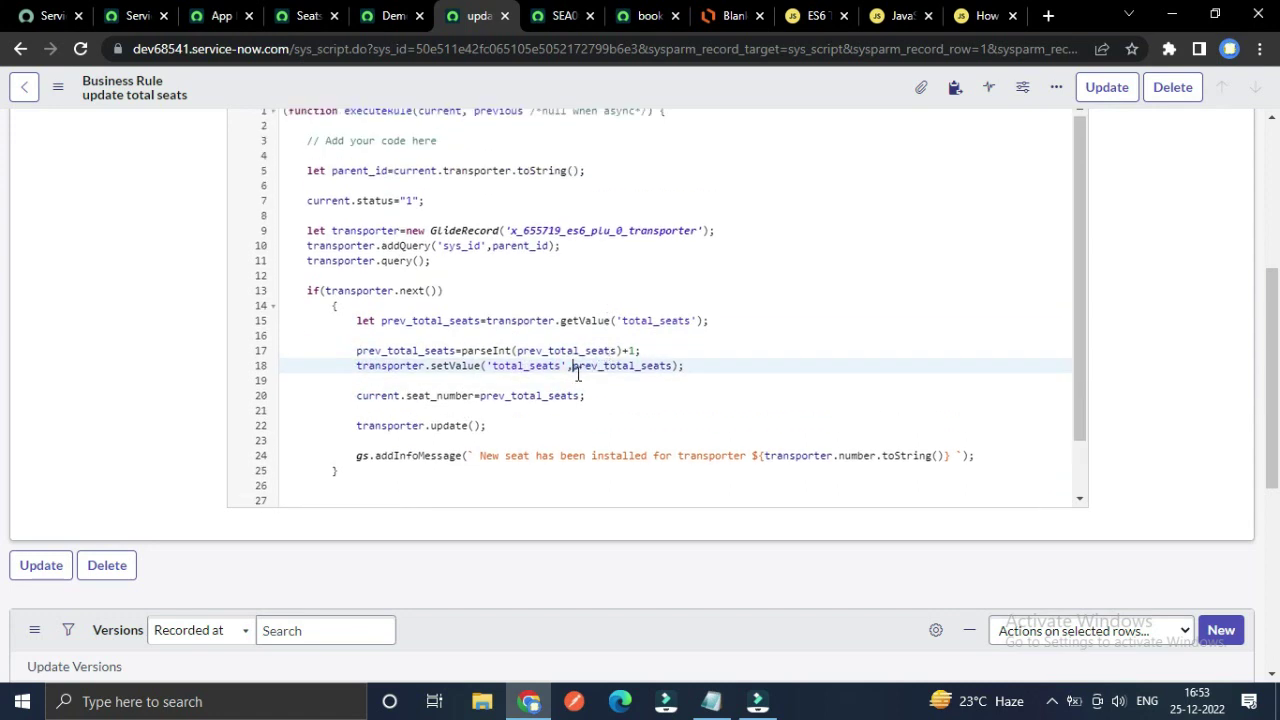
left_click(692, 366)
left_click_drag(338, 394, 477, 400)
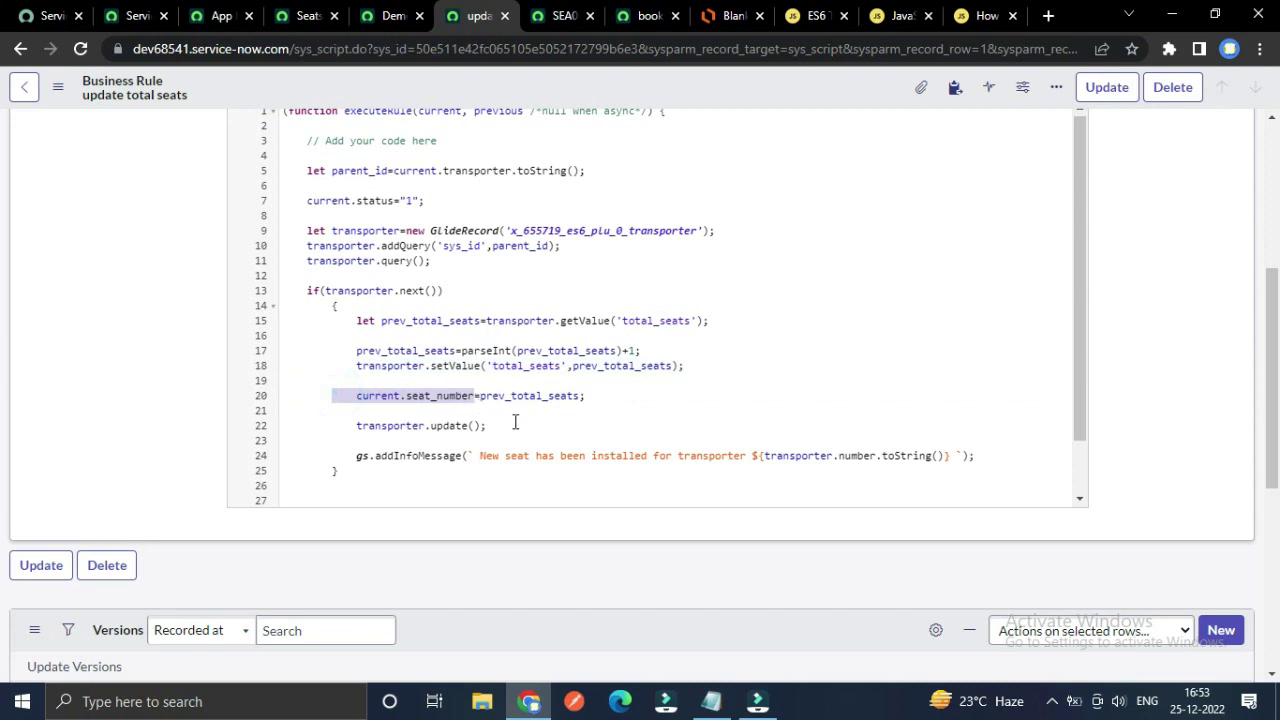
left_click(515, 424)
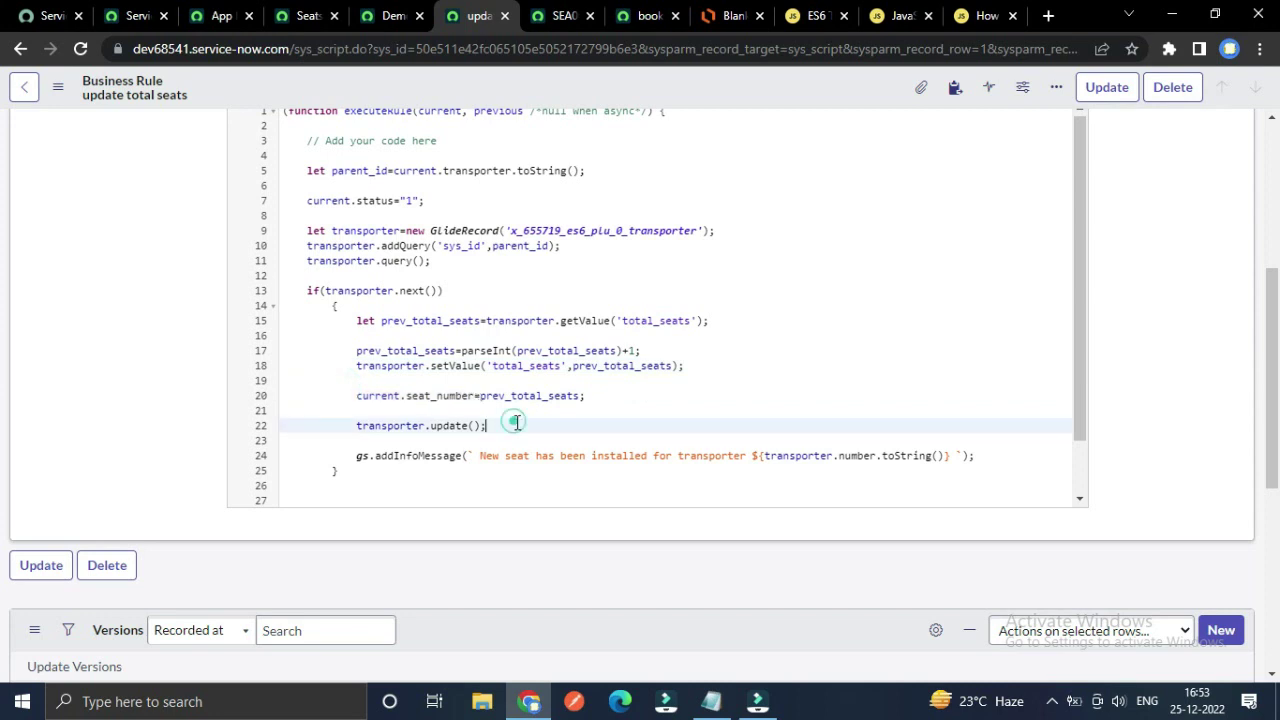
left_click(357, 398)
- Highlight prev_total_seats on line 17, then view Demo Travelling and SEA0001006's seat number 3
left_click(357, 396)
double_click(358, 351)
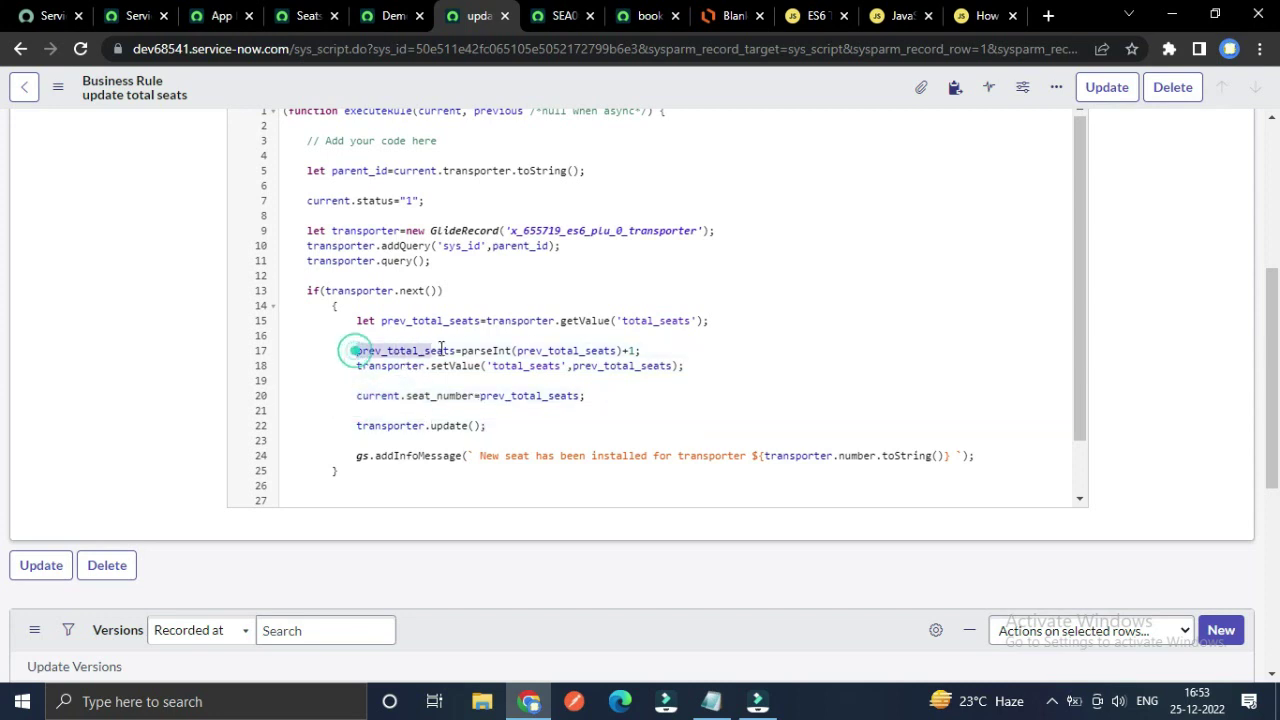
left_click(305, 15)
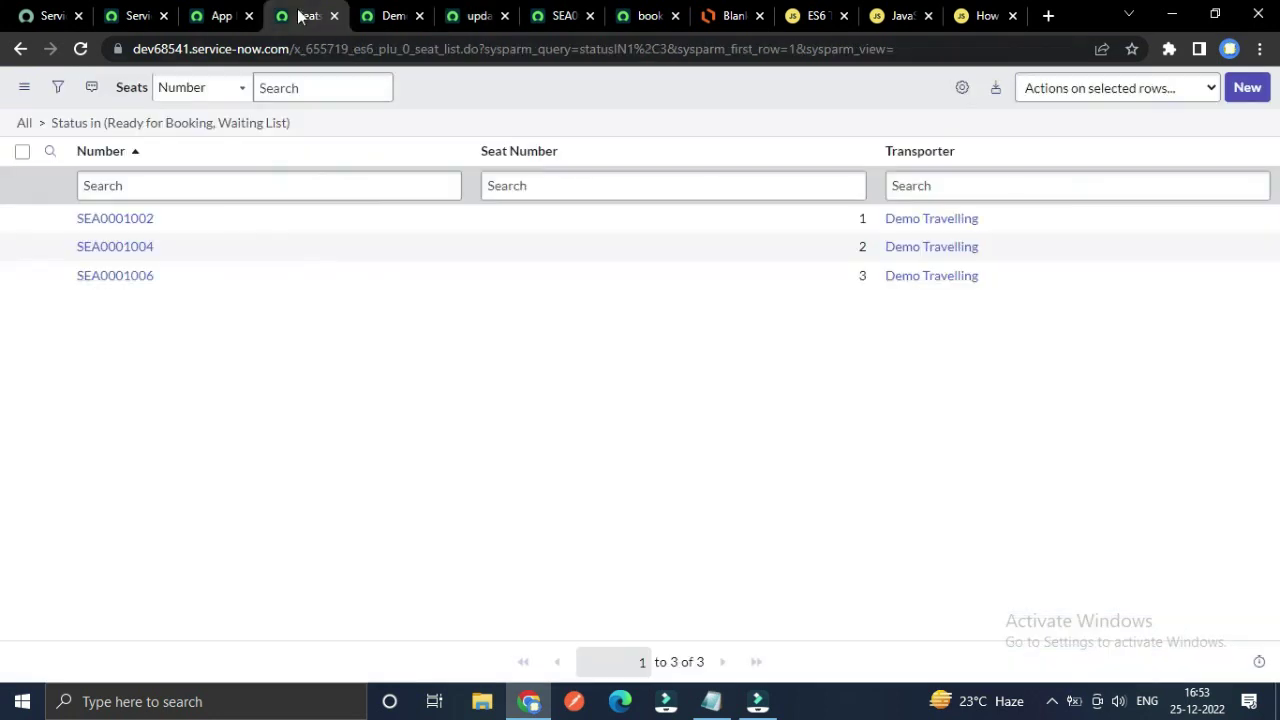
left_click(235, 15)
left_click(318, 15)
left_click(395, 15)
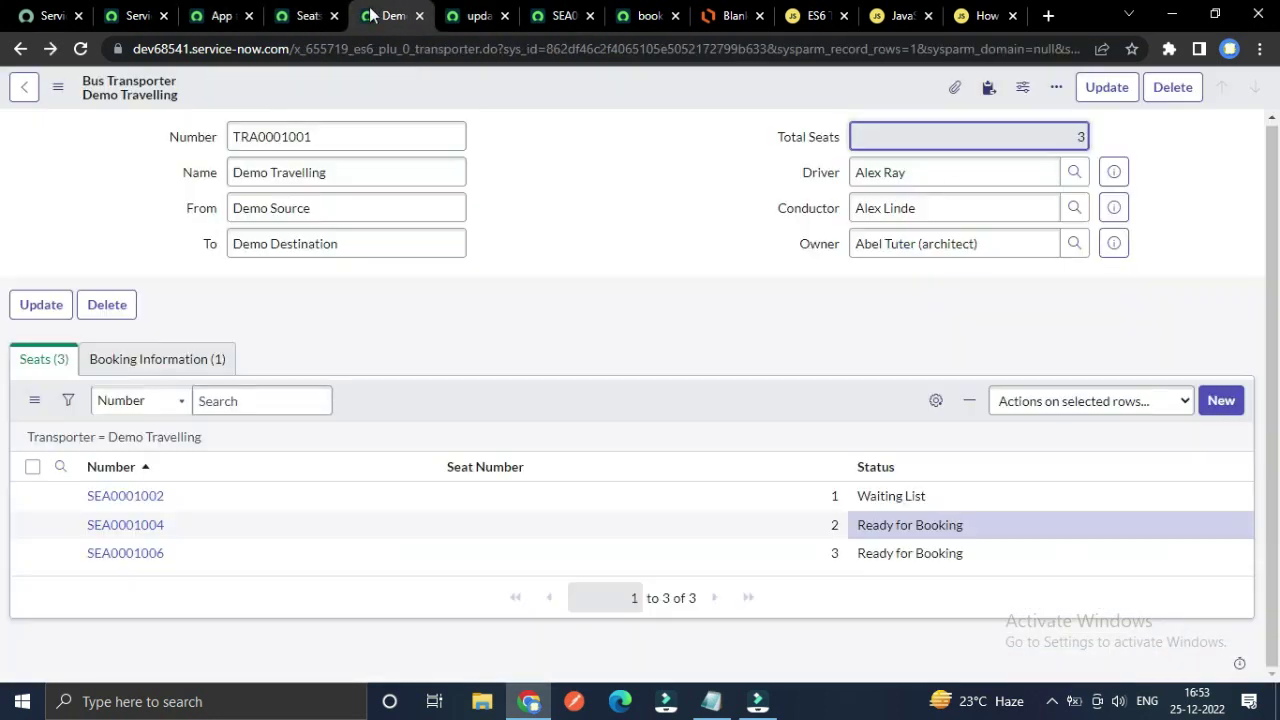
double_click(815, 545)
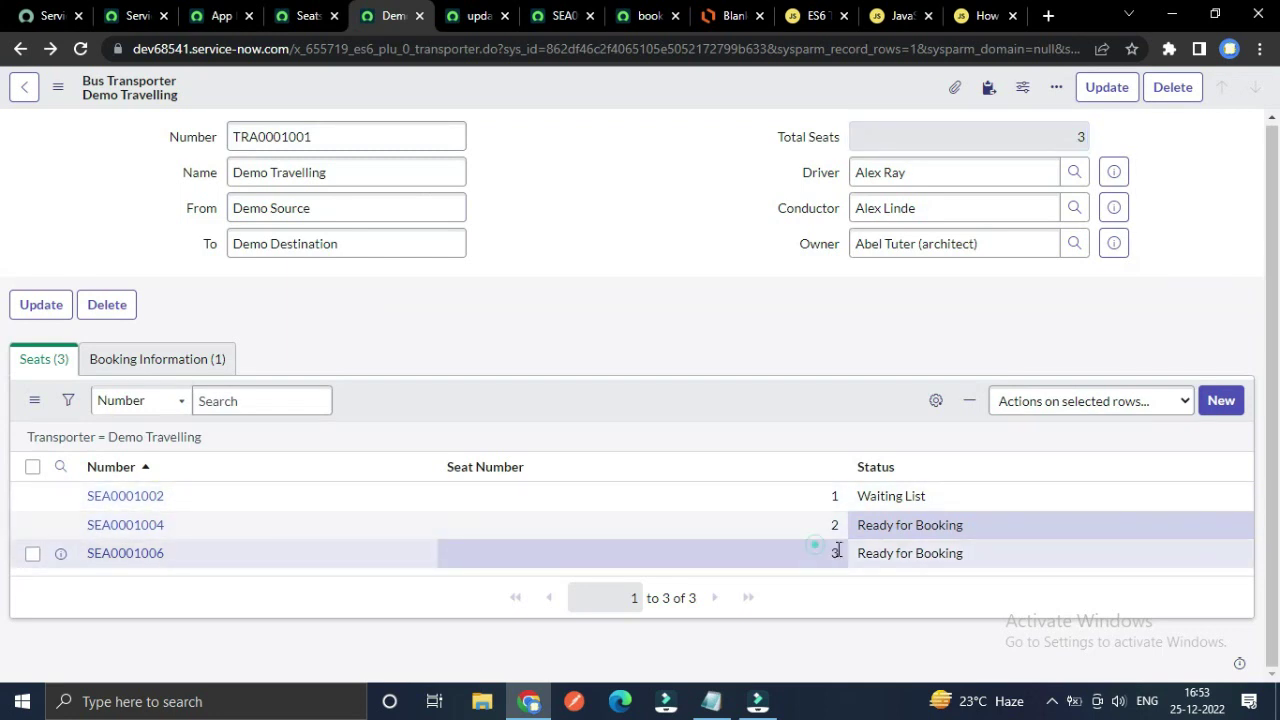
left_click(691, 211)
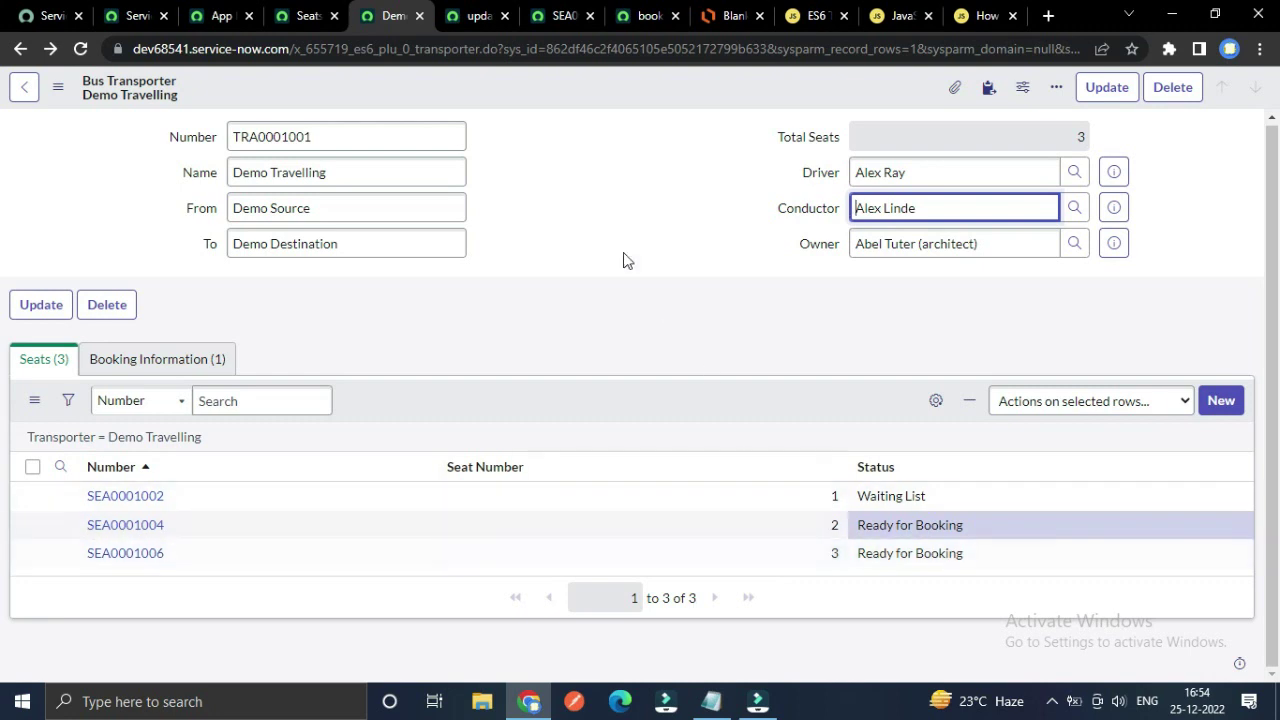
- Scroll to line 24 and highlight the gs.addInfoMessage template and its transporter number placeholder
left_click(476, 16)
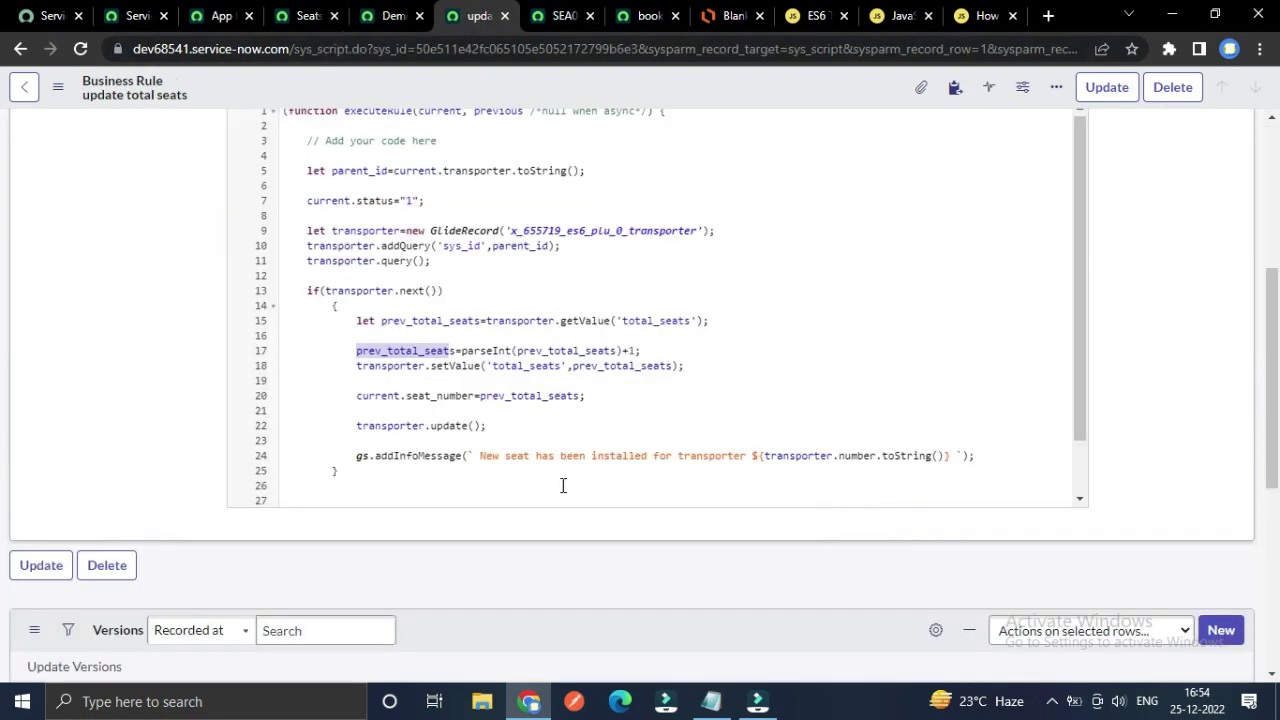
scroll(530, 470, "down", 1)
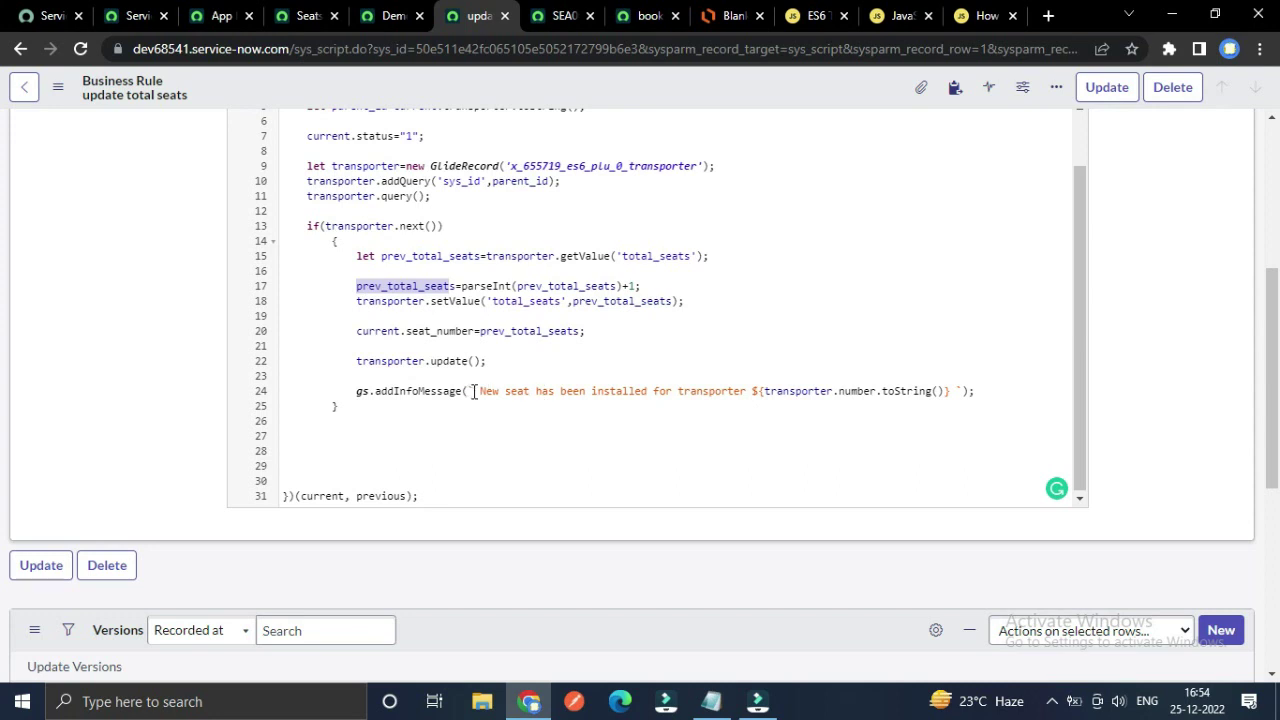
left_click_drag(470, 391, 965, 388)
left_click(598, 463)
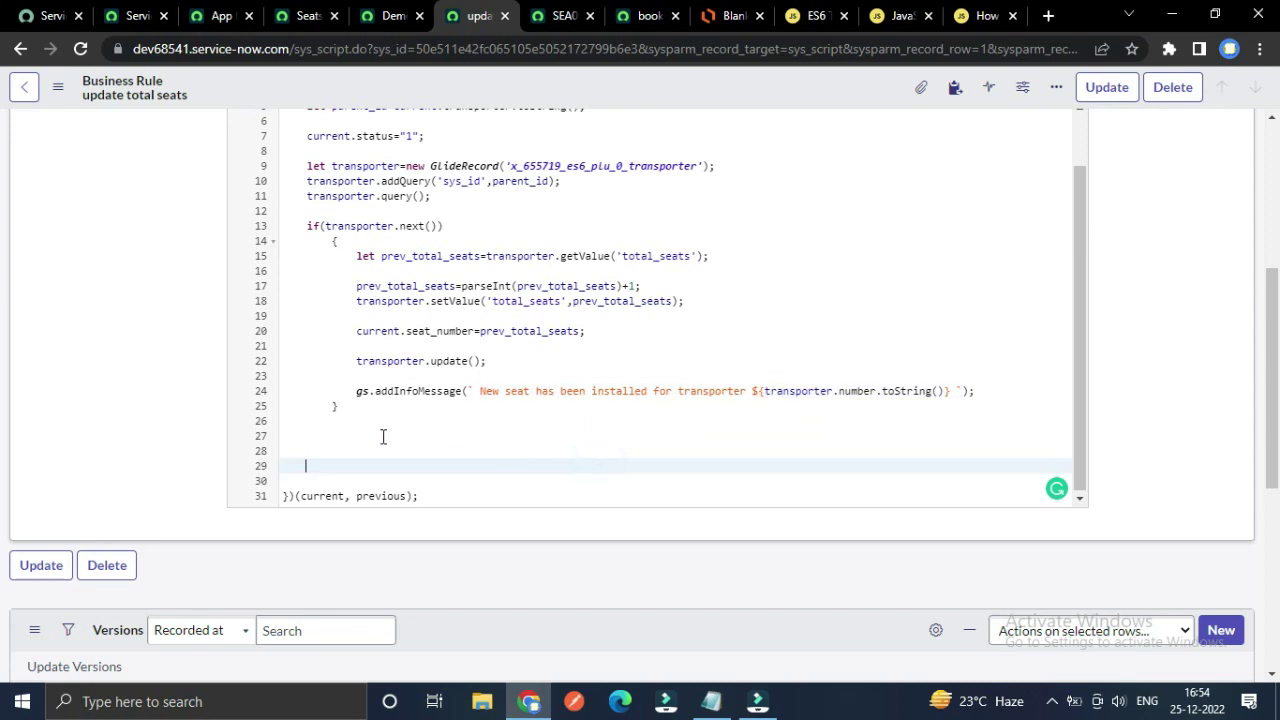
left_click_drag(467, 391, 962, 393)
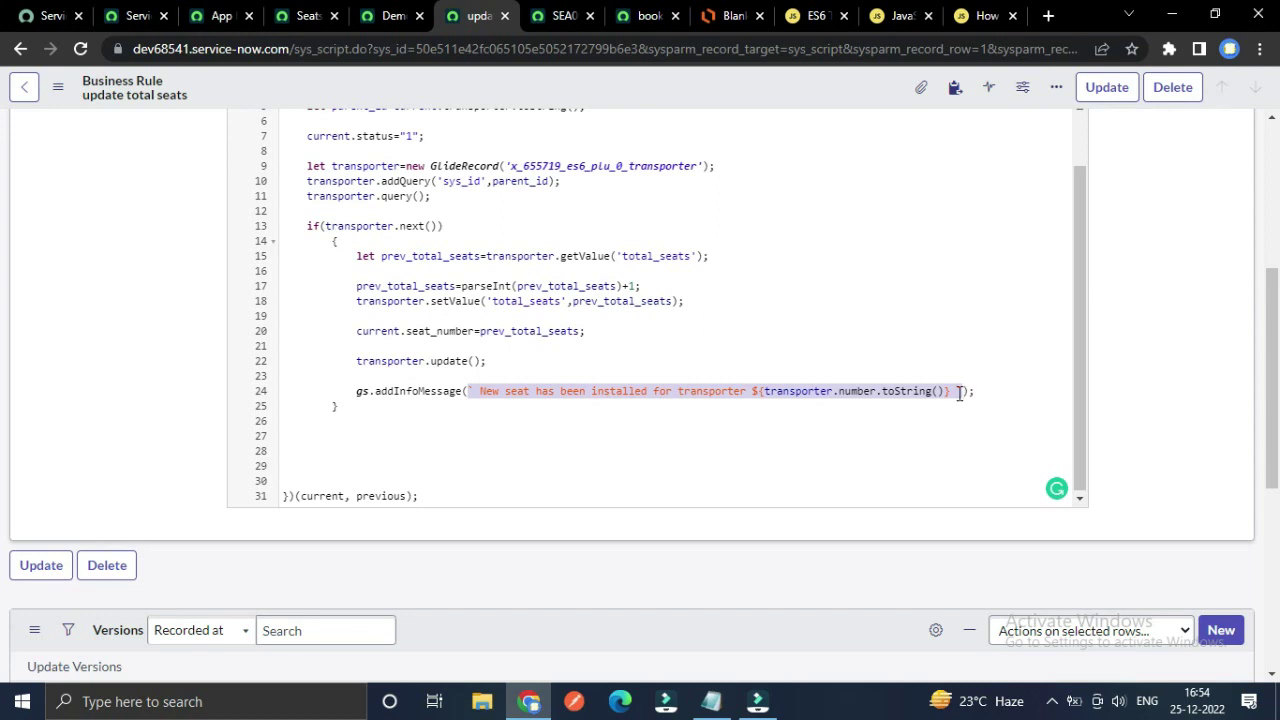
left_click(418, 433)
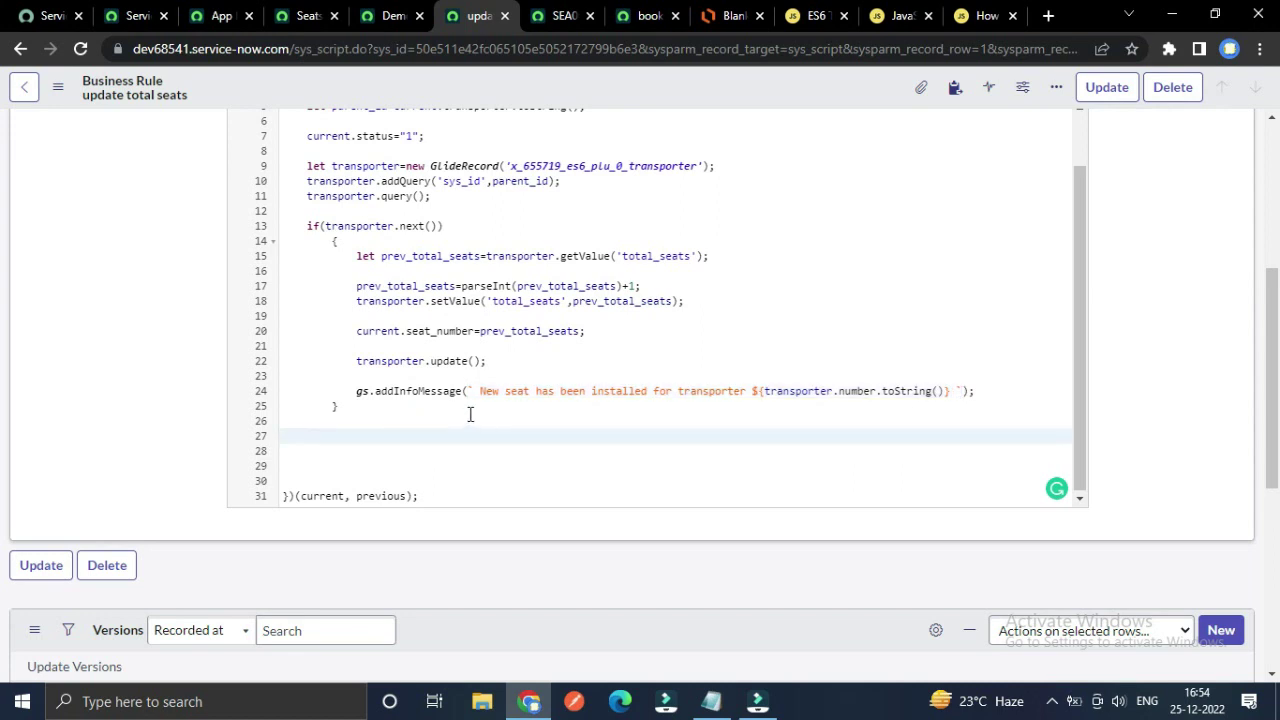
left_click_drag(476, 391, 955, 392)
left_click(736, 440)
left_click(850, 433)
- Mark the fixed message text and the placeholder's opening and closing boundaries
left_click(752, 391)
left_click(750, 391)
left_click(752, 391)
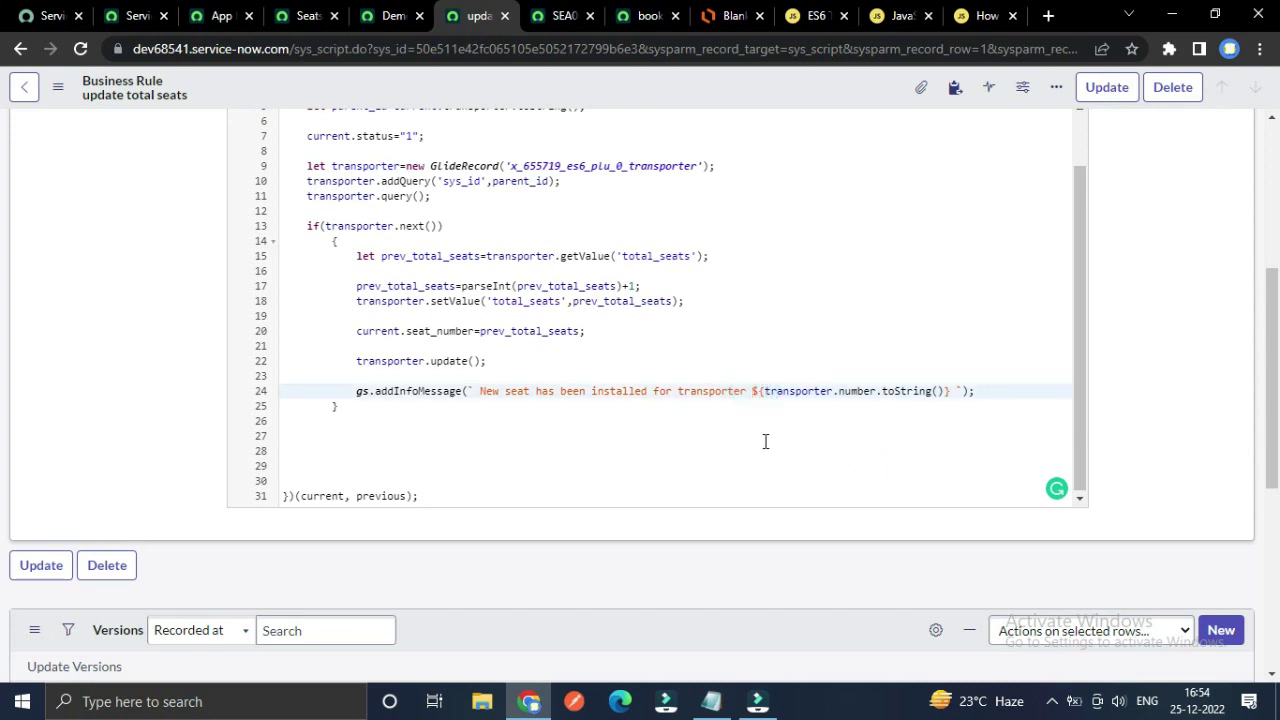
left_click(544, 432)
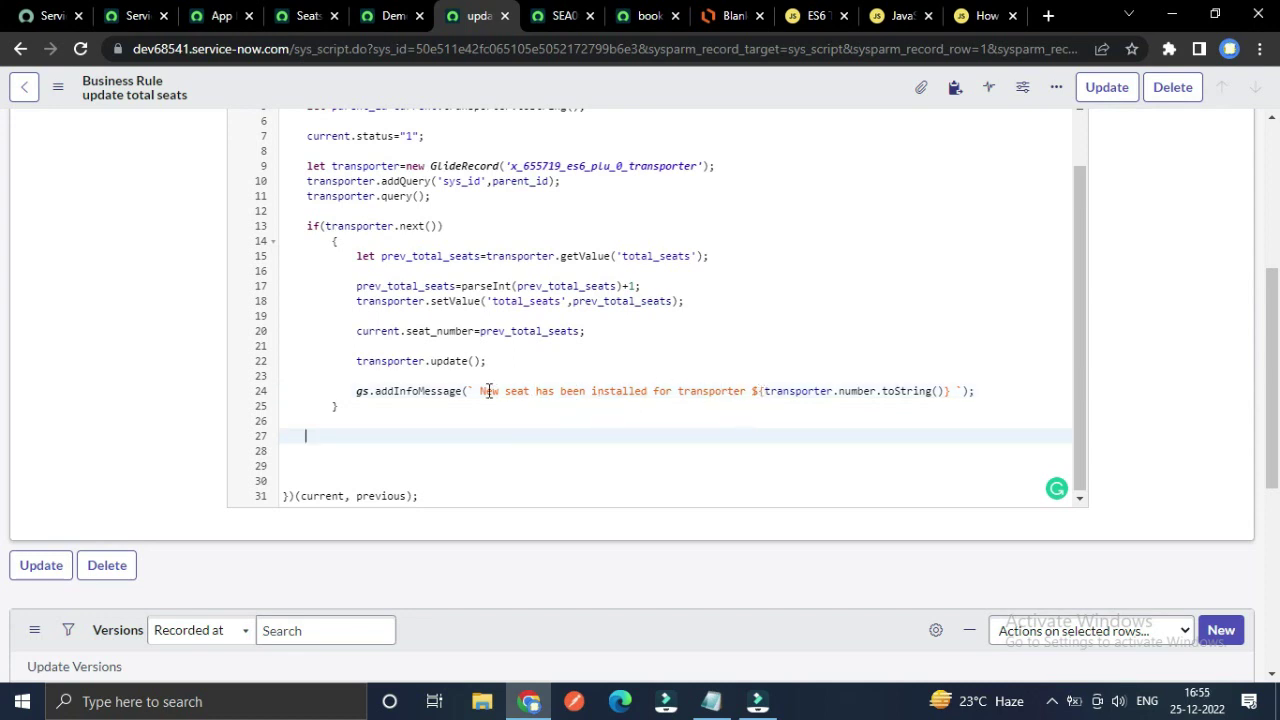
left_click_drag(478, 391, 748, 389)
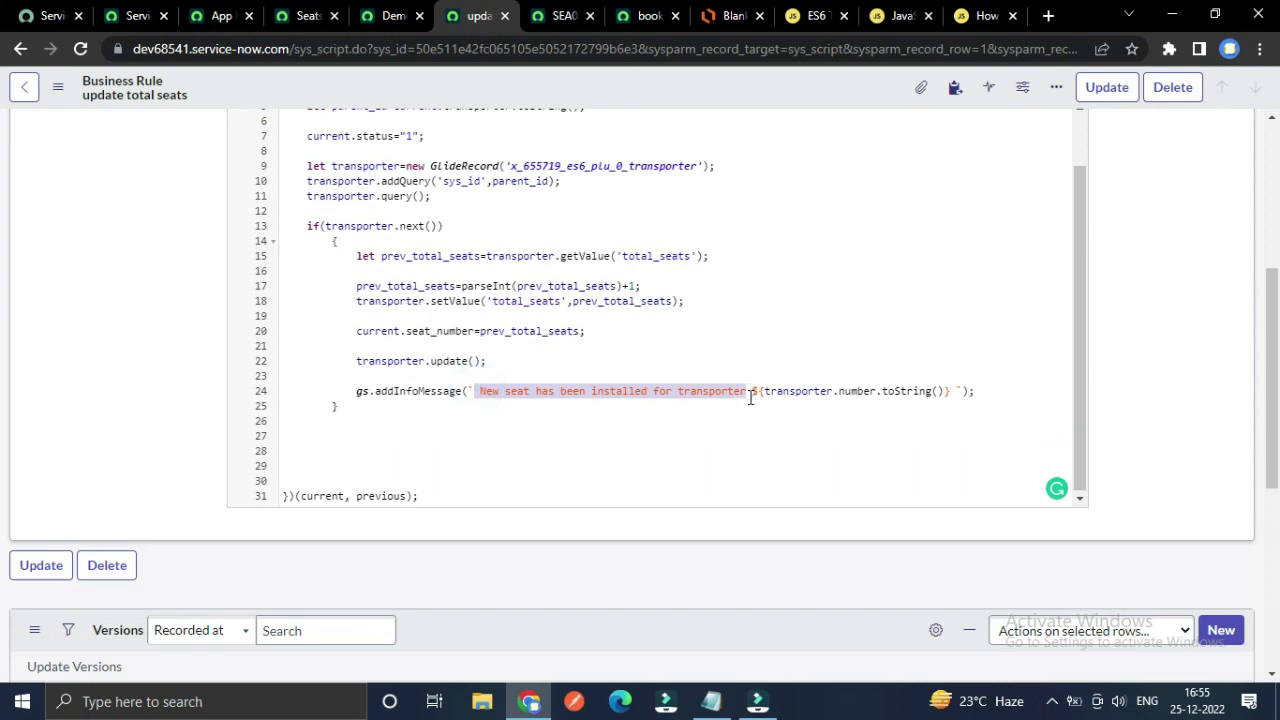
left_click(781, 427)
left_click(750, 391)
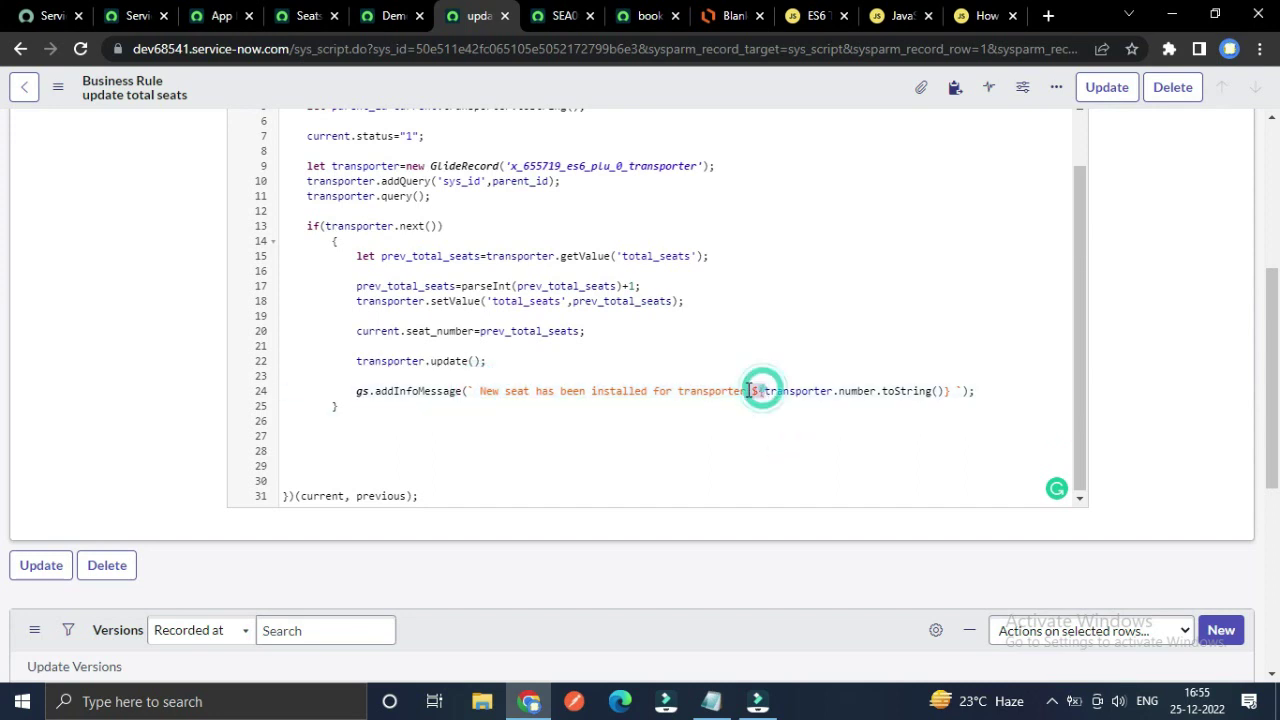
left_click(773, 411)
left_click(763, 391)
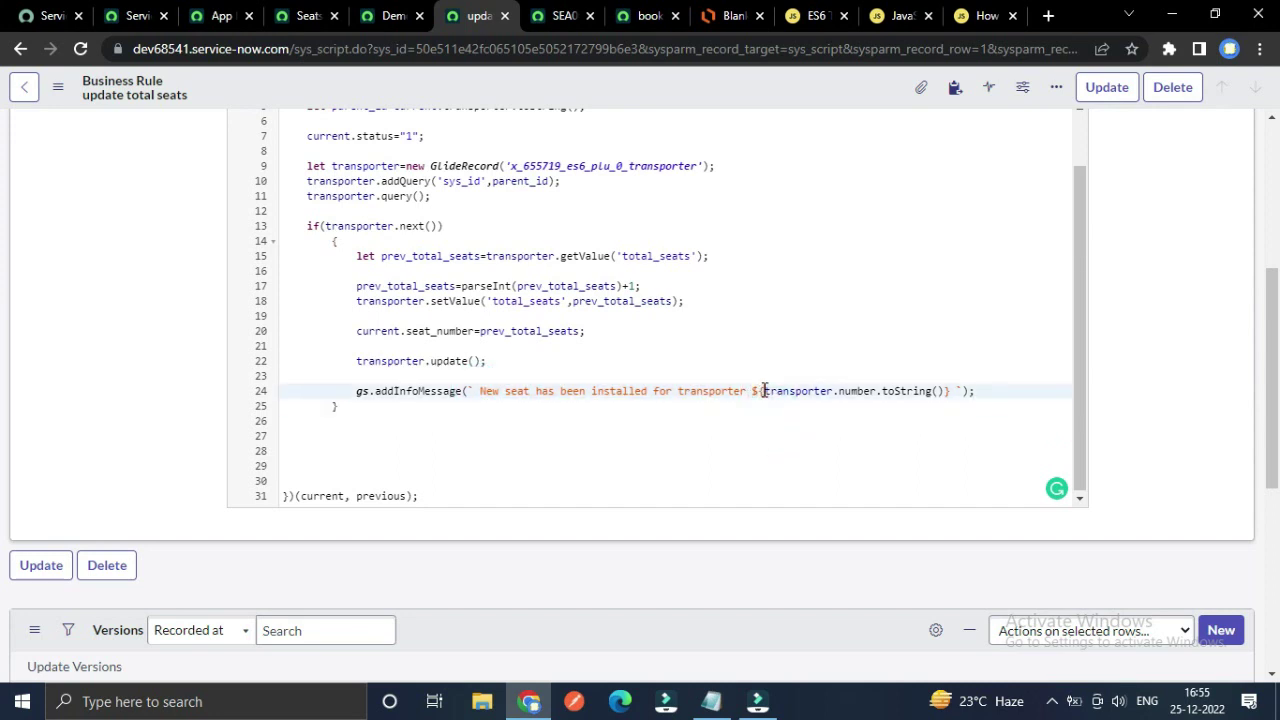
left_click(763, 391)
left_click(944, 391)
scroll(895, 393, "up", 1)
scroll(680, 402, "down", 1)
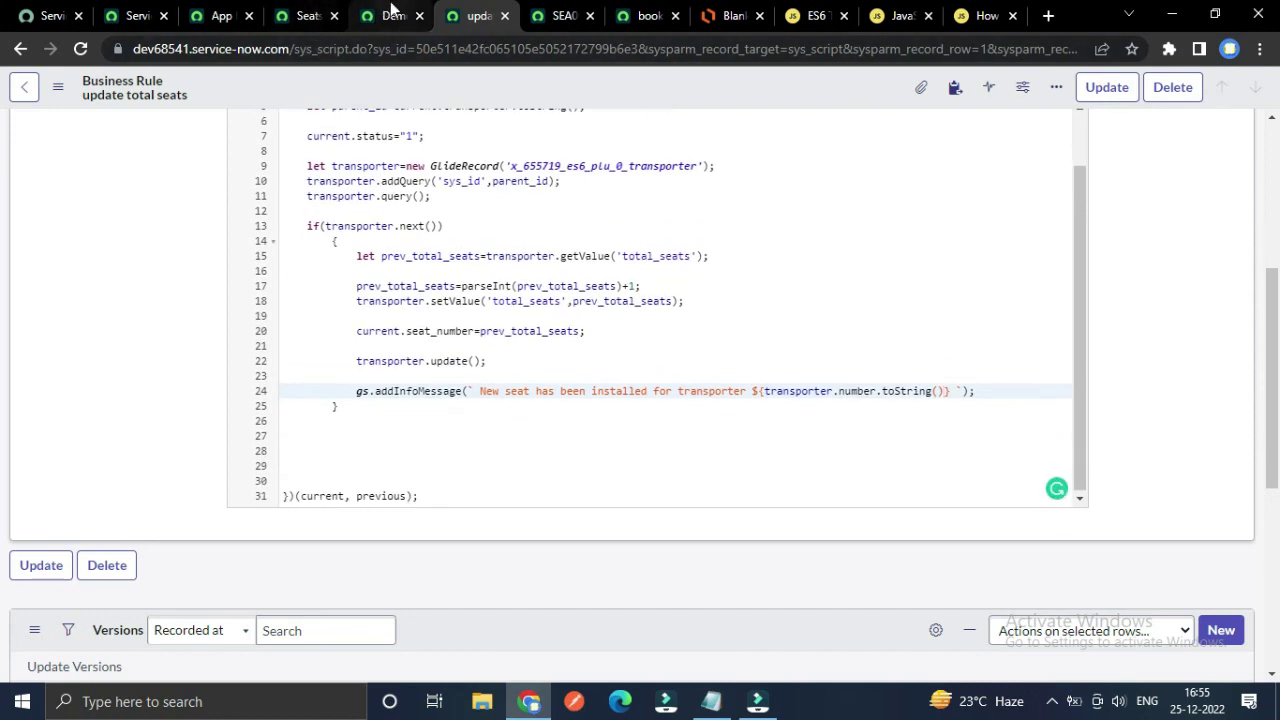
- Submit a new Demo Travelling seat with Status None, yielding SEA0001007 and Total Seats 4
left_click(390, 15)
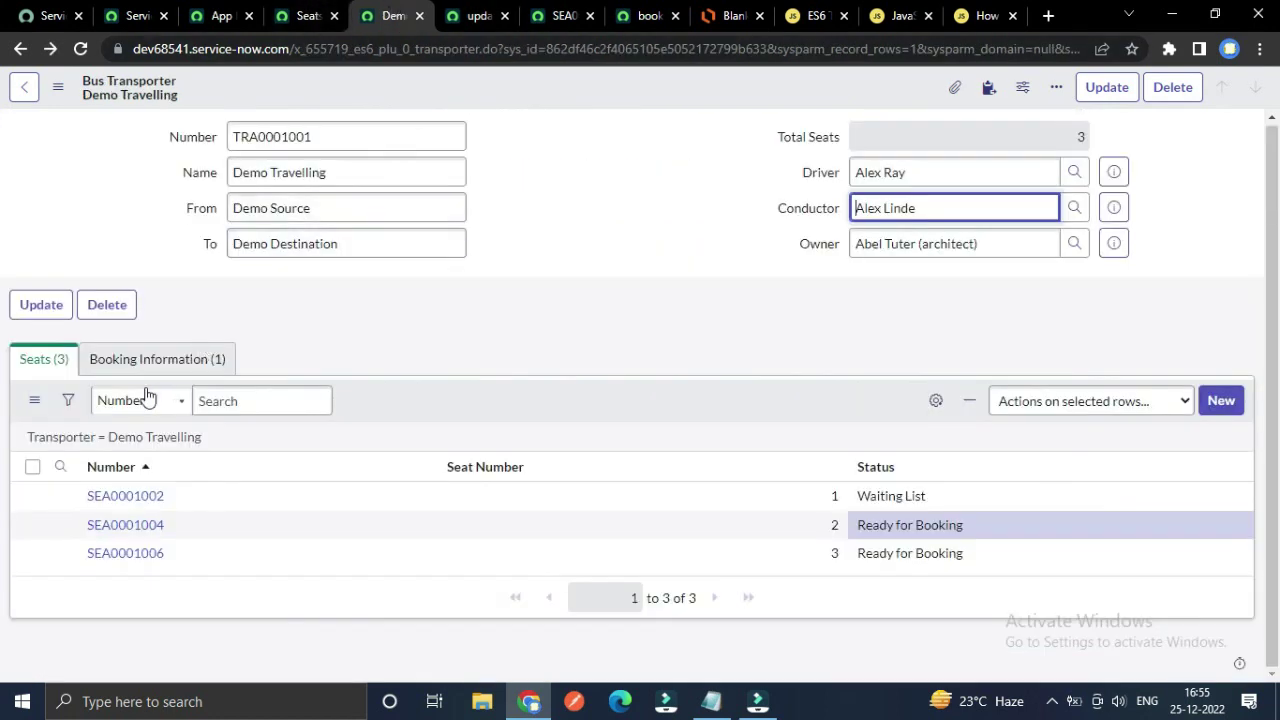
left_click(1220, 400)
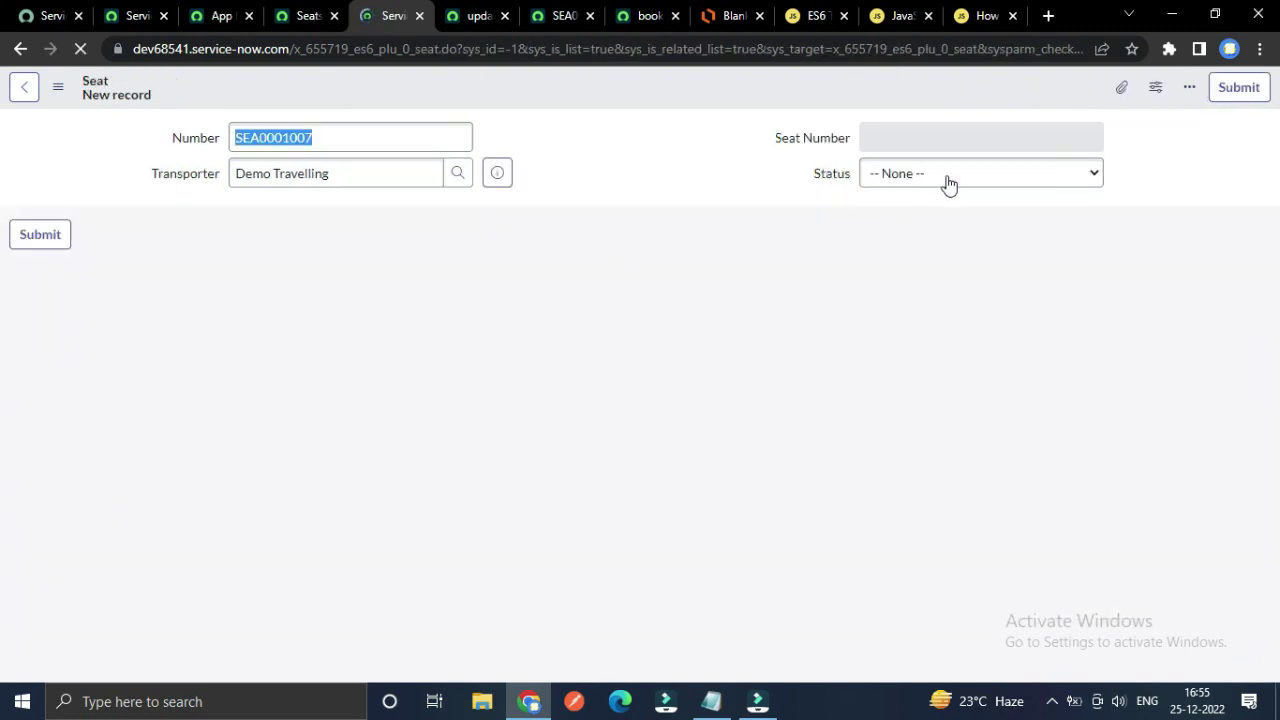
left_click(950, 175)
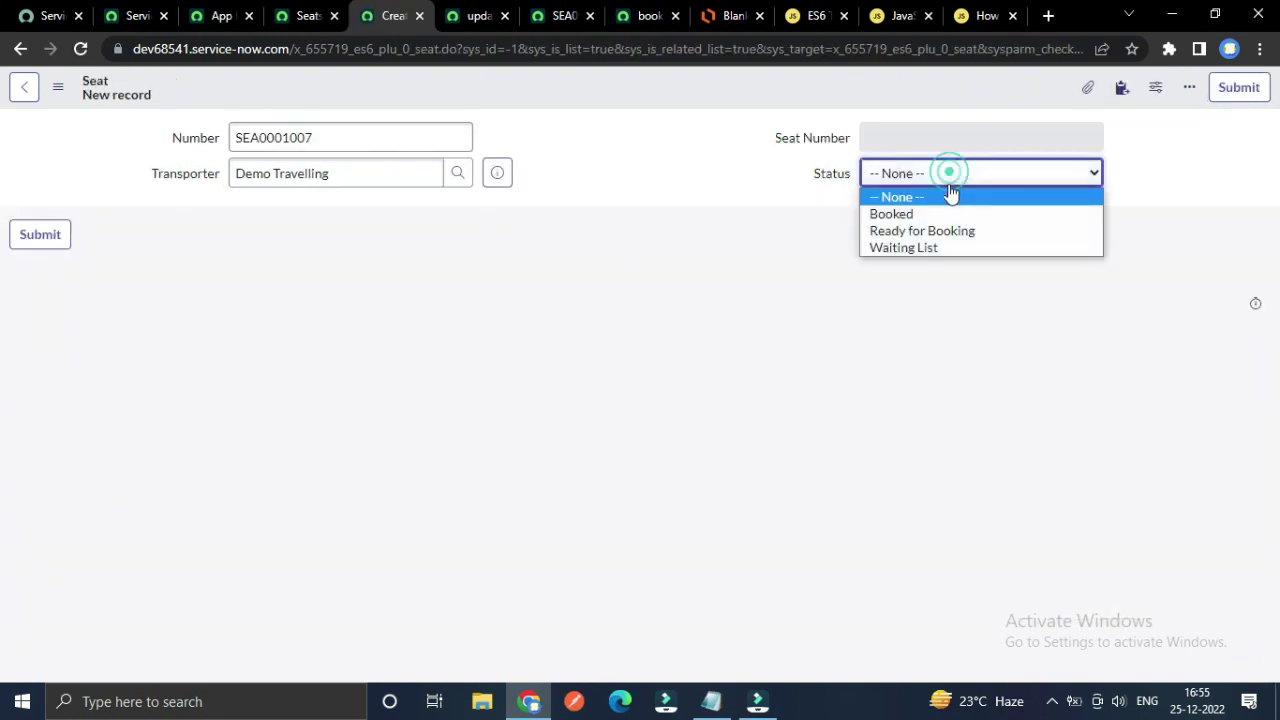
left_click(628, 155)
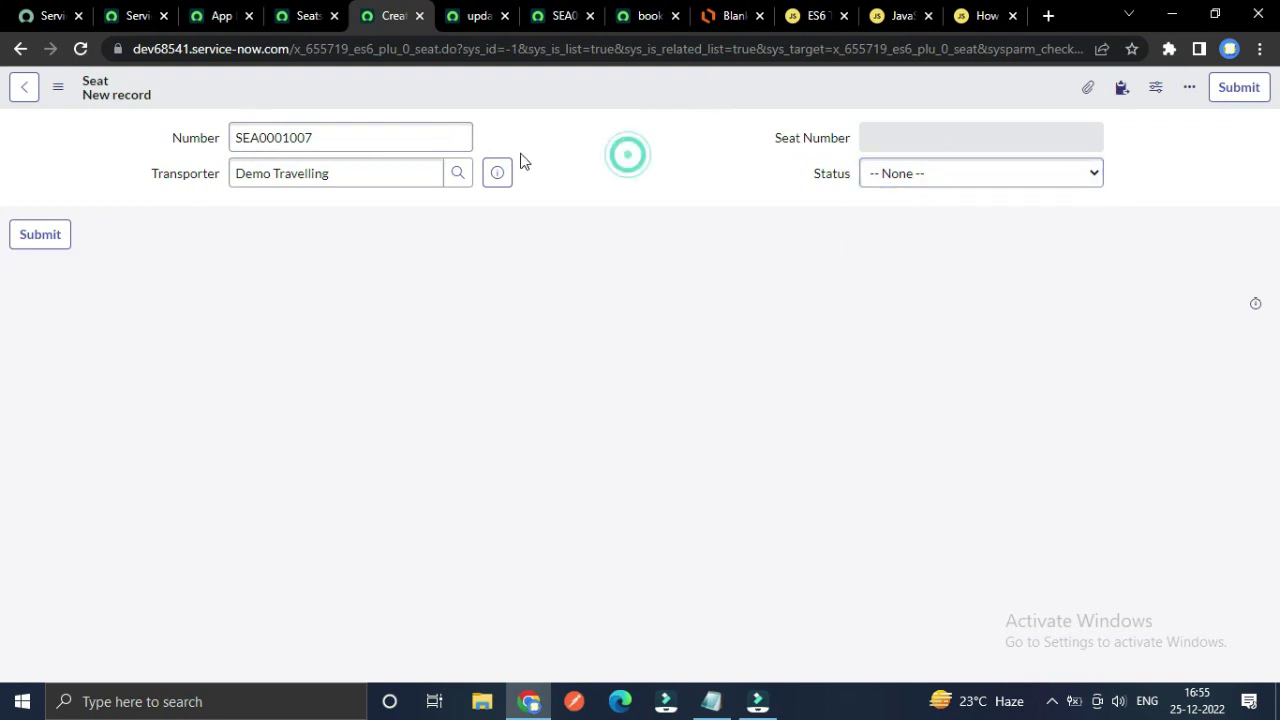
left_click(42, 236)
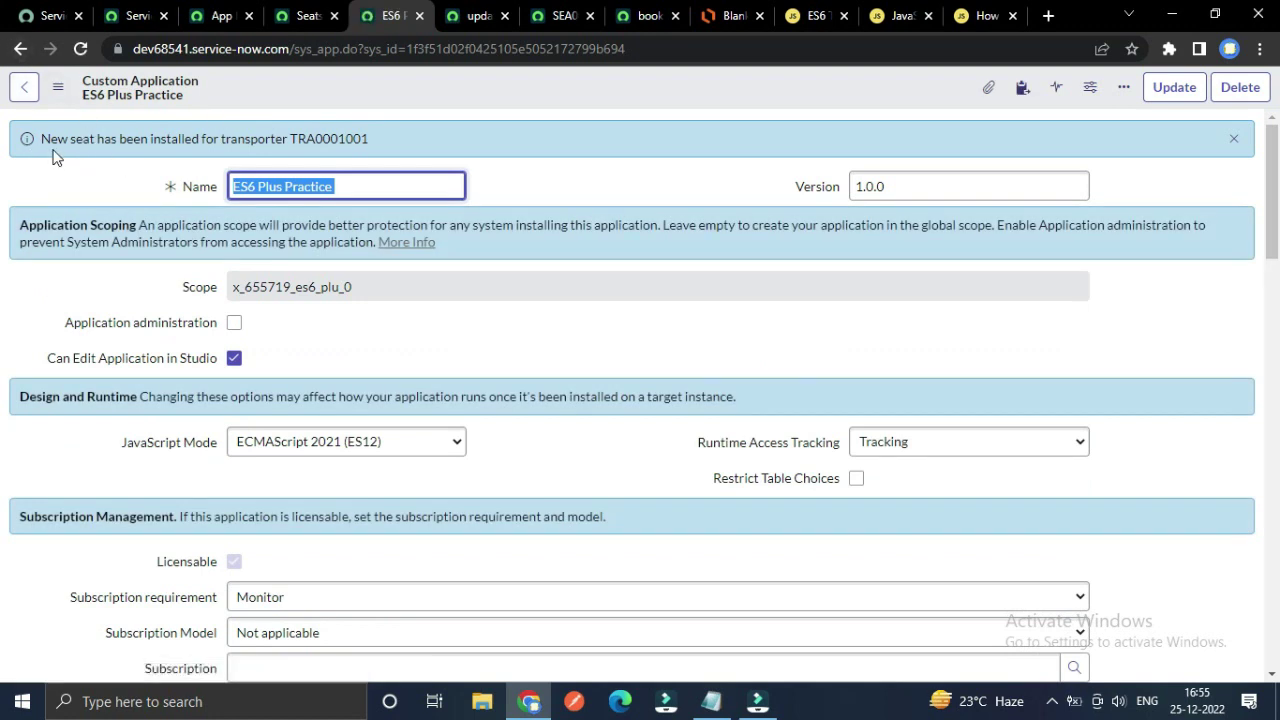
left_click(19, 50)
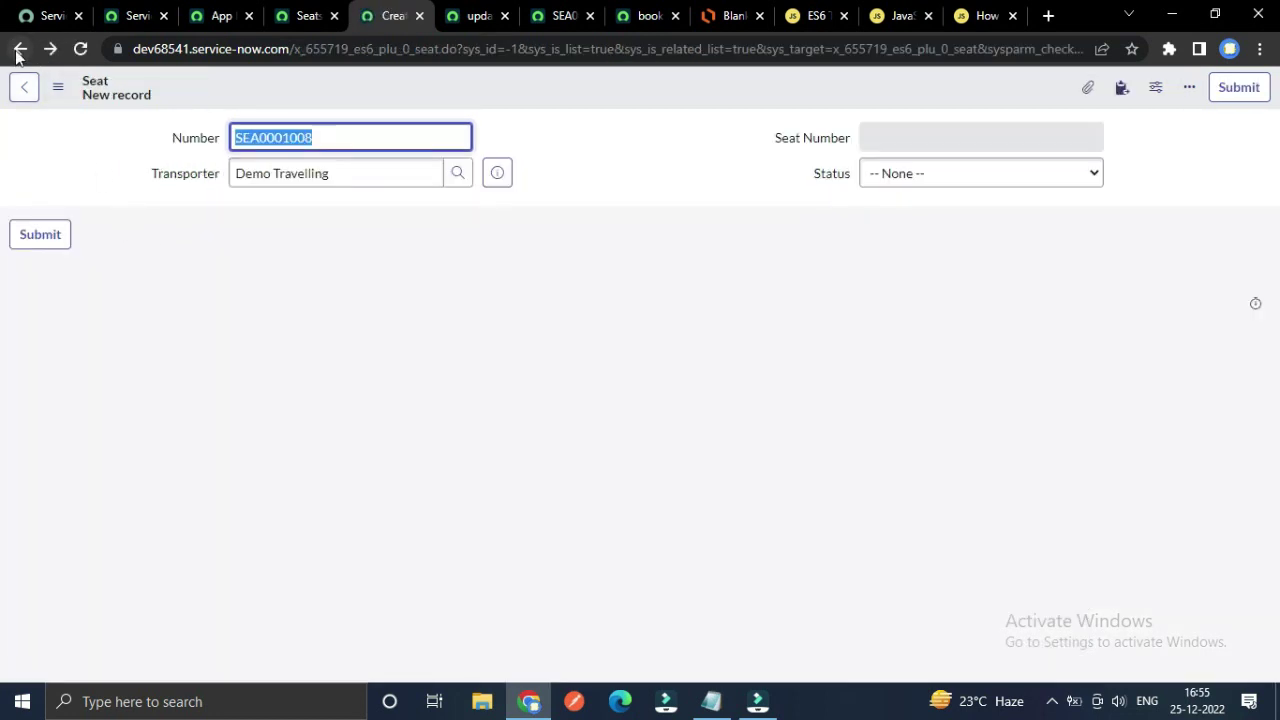
left_click(20, 49)
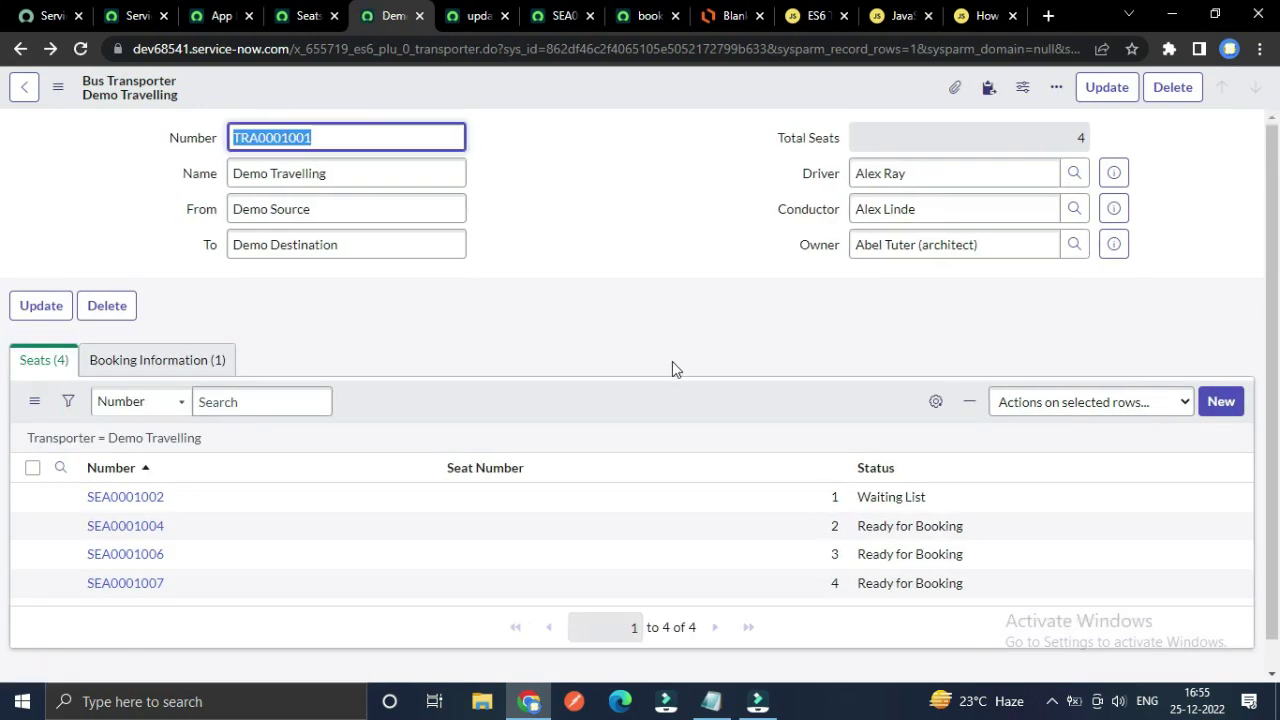
- Review the Seat table's Total Seats field, then return to the update total seats business rule
left_click_drag(777, 137, 840, 140)
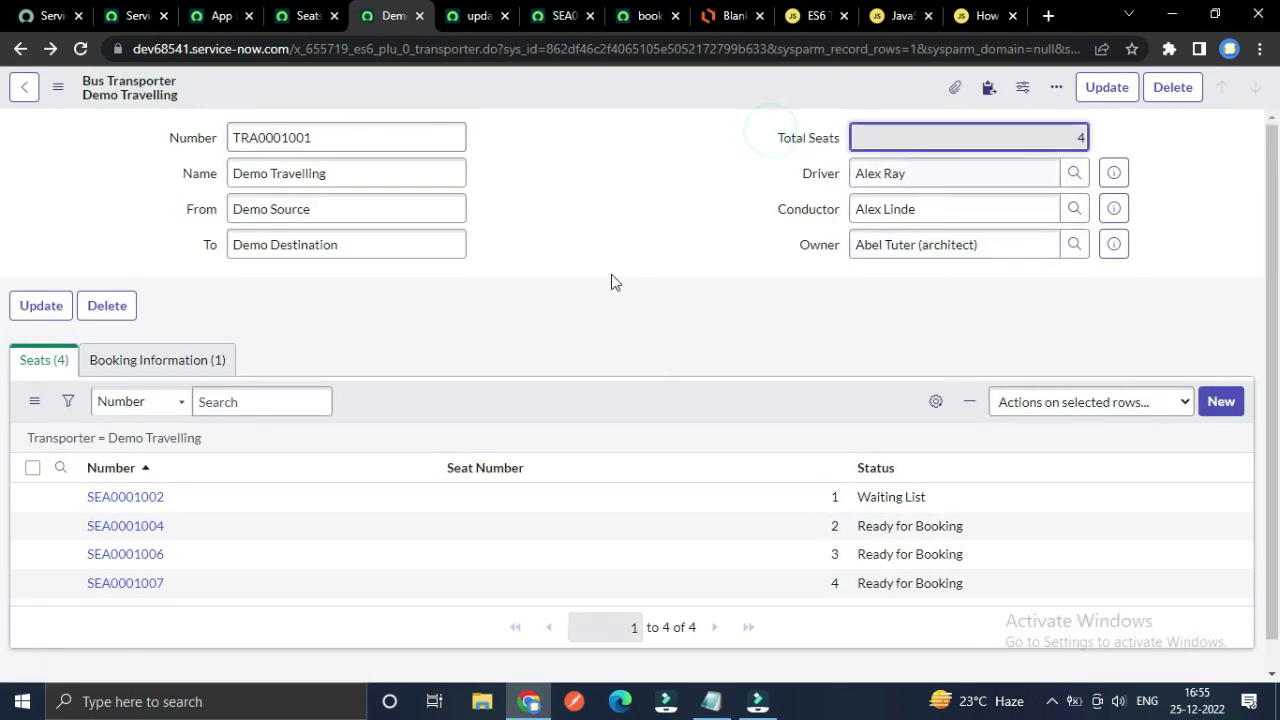
scroll(309, 474, "down", 1)
scroll(360, 548, "up", 1)
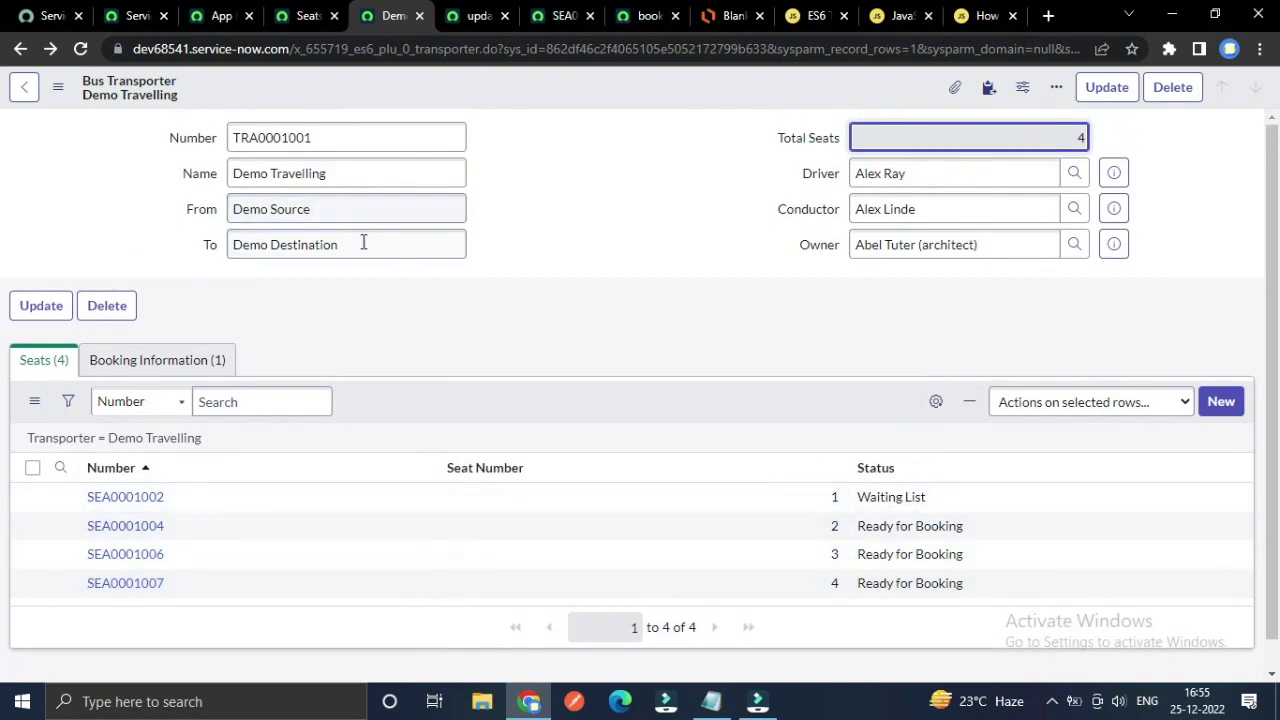
scroll(666, 249, "down", 1)
scroll(717, 360, "up", 1)
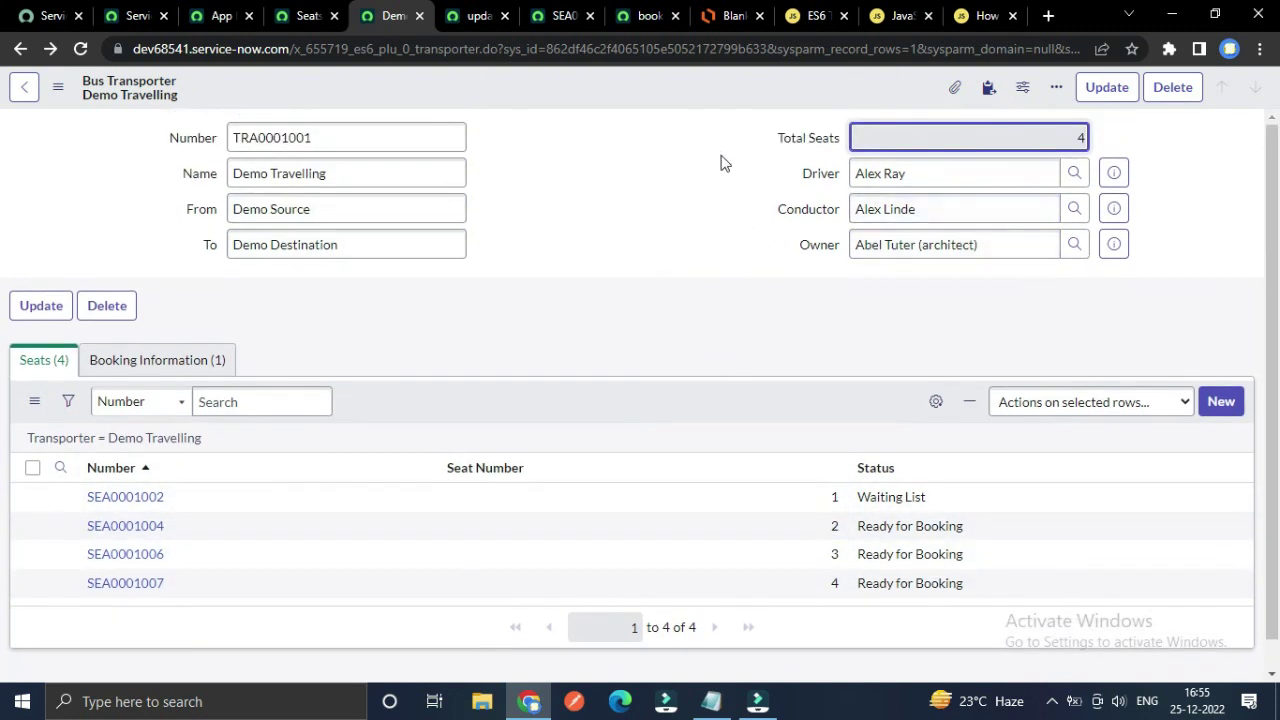
left_click_drag(723, 154, 649, 354)
scroll(634, 360, "down", 1)
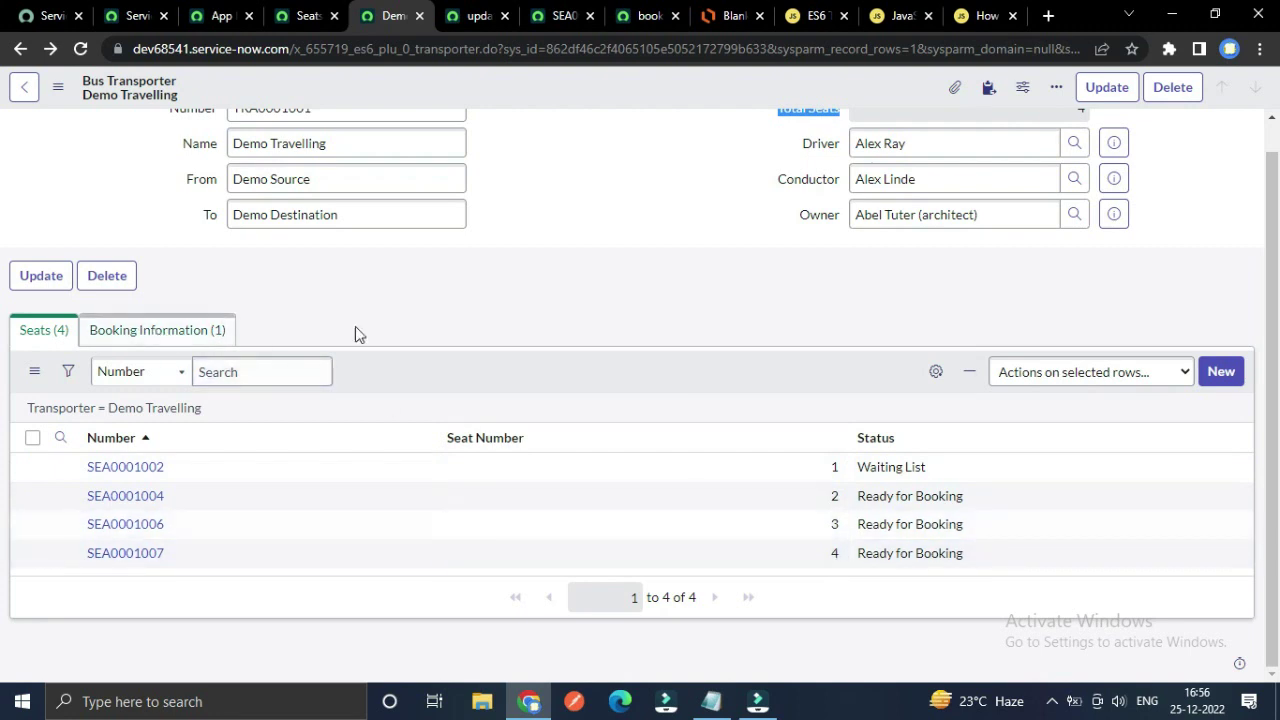
left_click(478, 16)
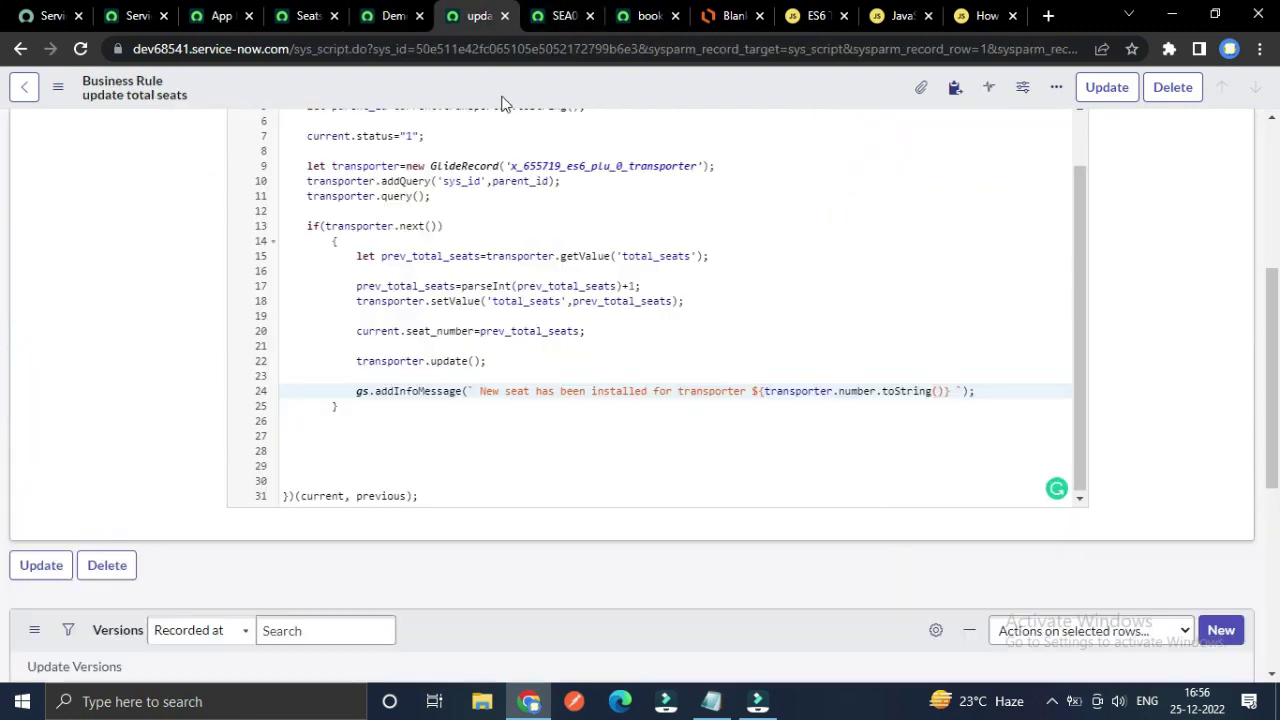
scroll(157, 306, "up", 5)
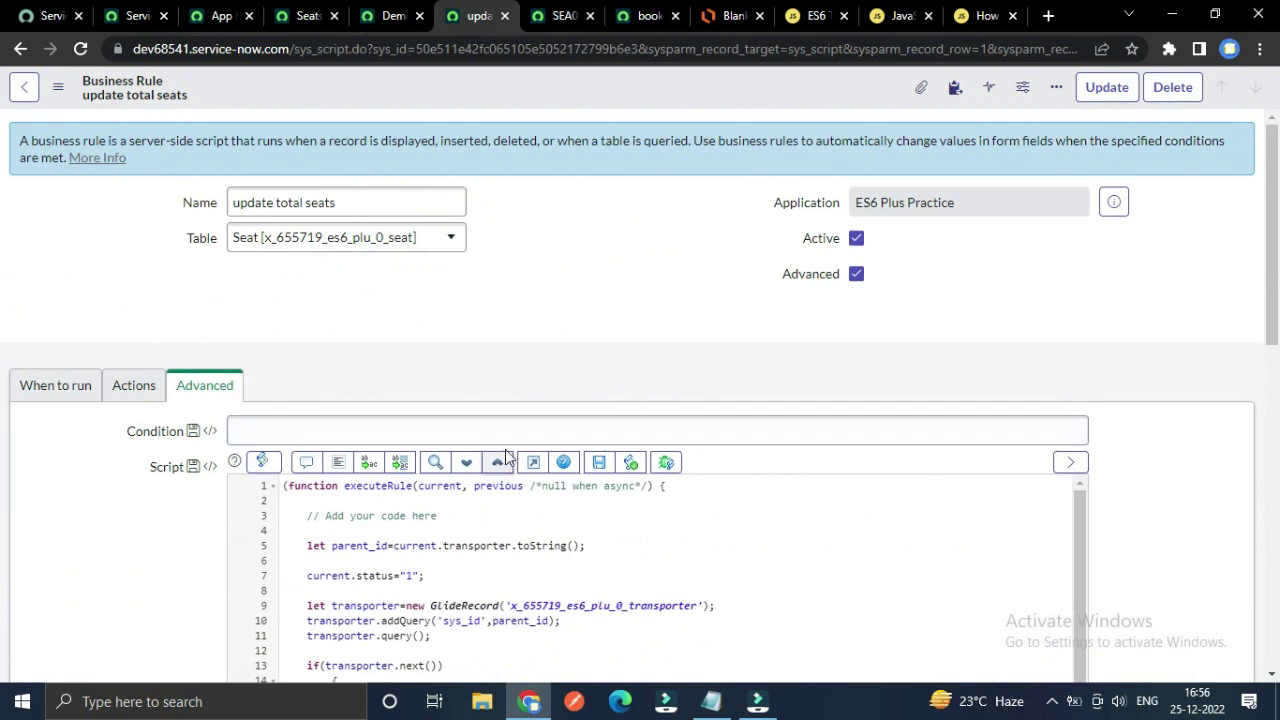
- Bring Today's Usecase.txt to the front and highlight the booking-tracking requirement line
mouse_move(718, 708)
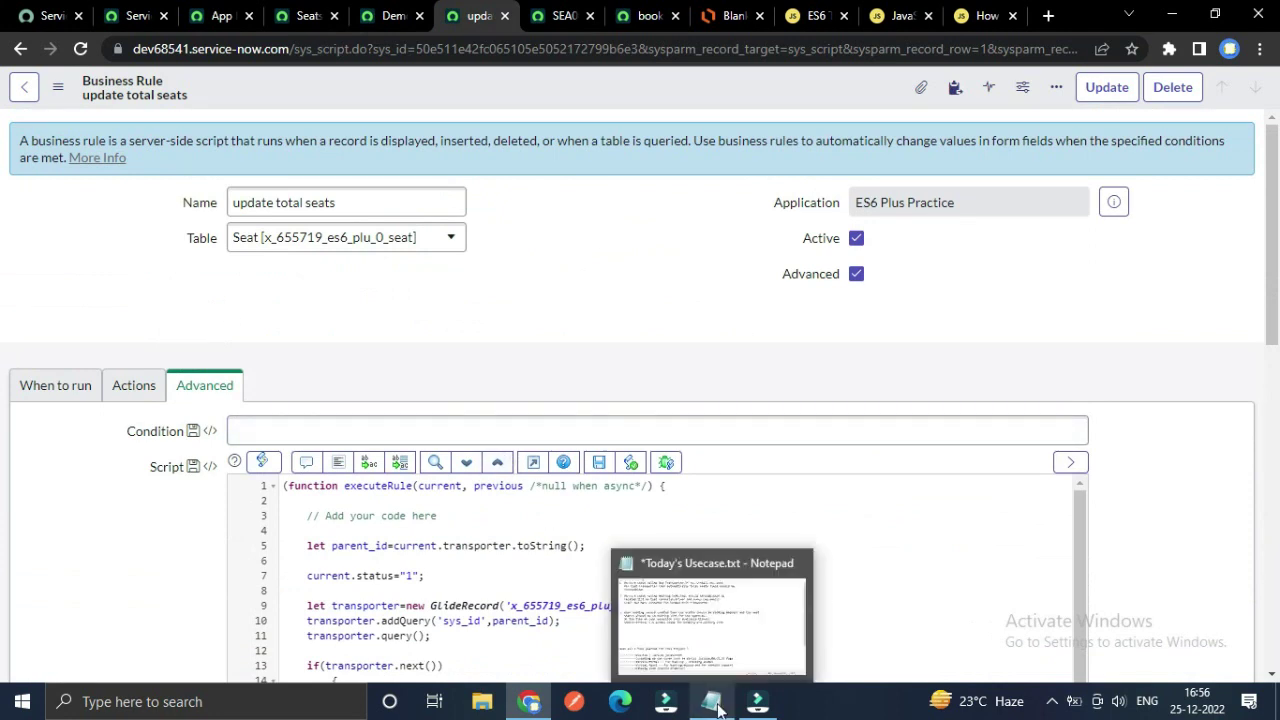
left_click(712, 650)
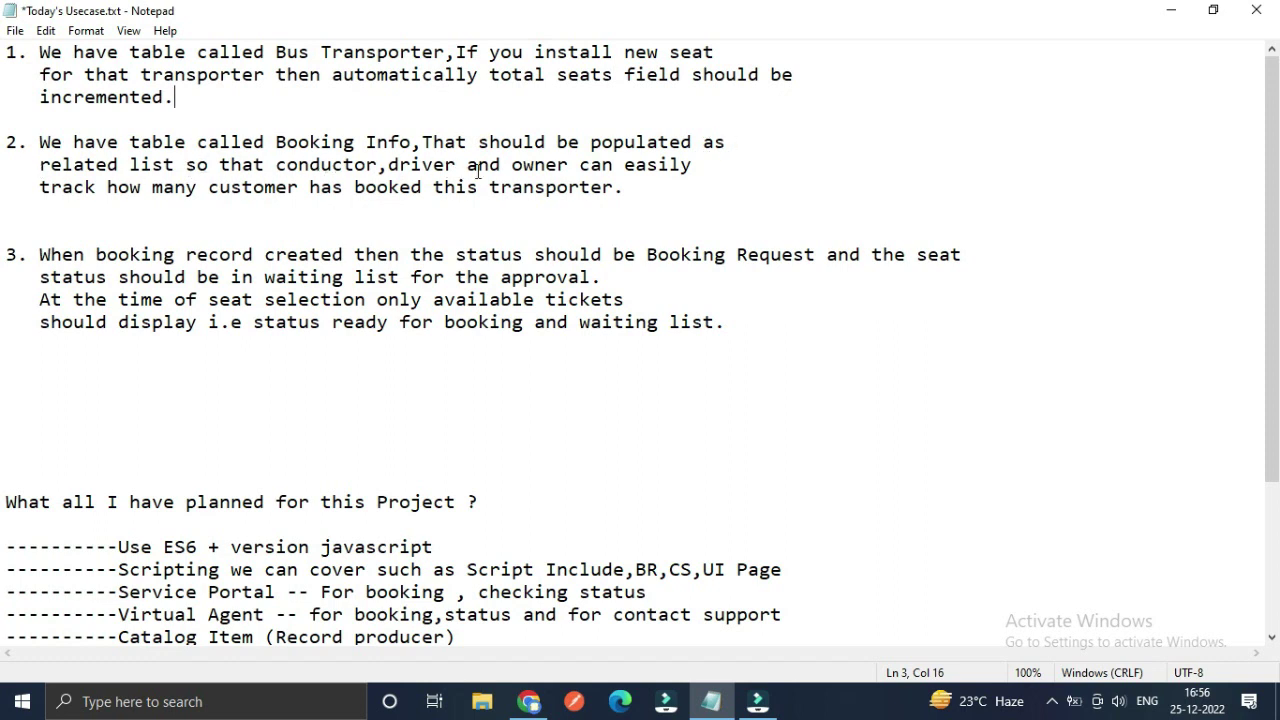
left_click_drag(50, 200, 160, 214)
left_click(158, 214)
- Return to the Demo Travelling transporter record and preview its booking in Booking Information
left_click(530, 702)
left_click(392, 16)
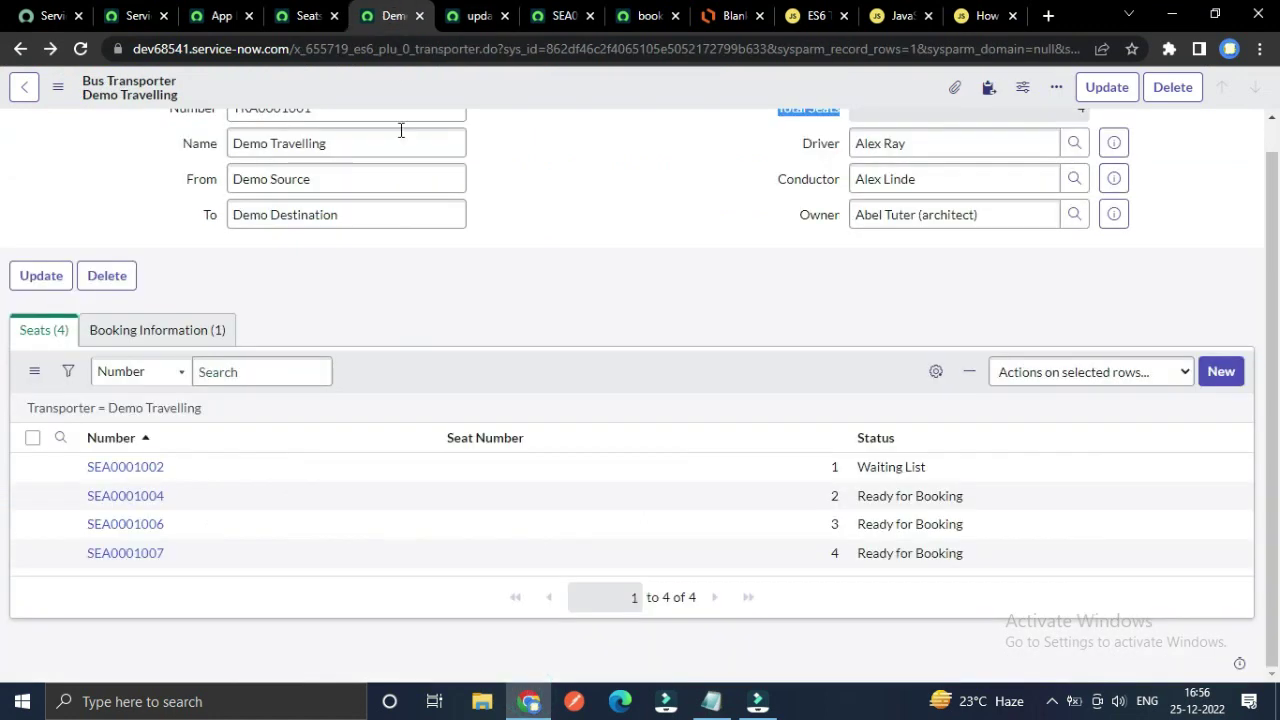
left_click(128, 331)
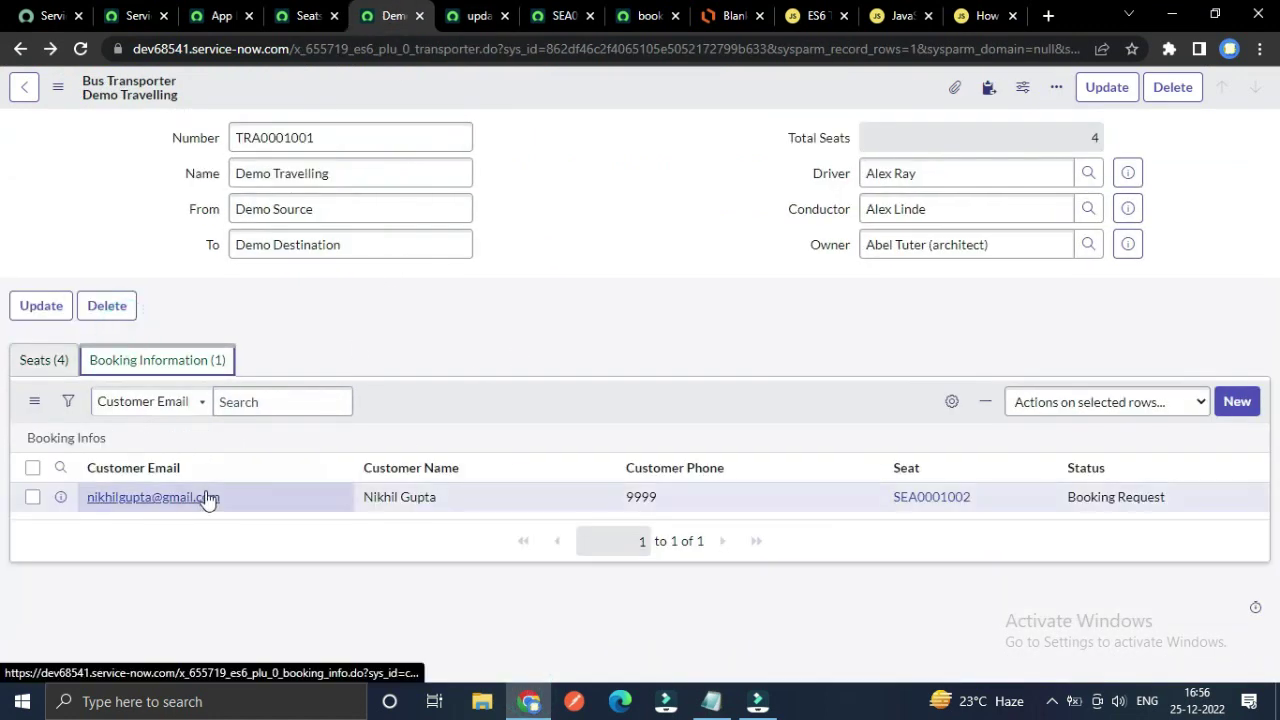
left_click(143, 360)
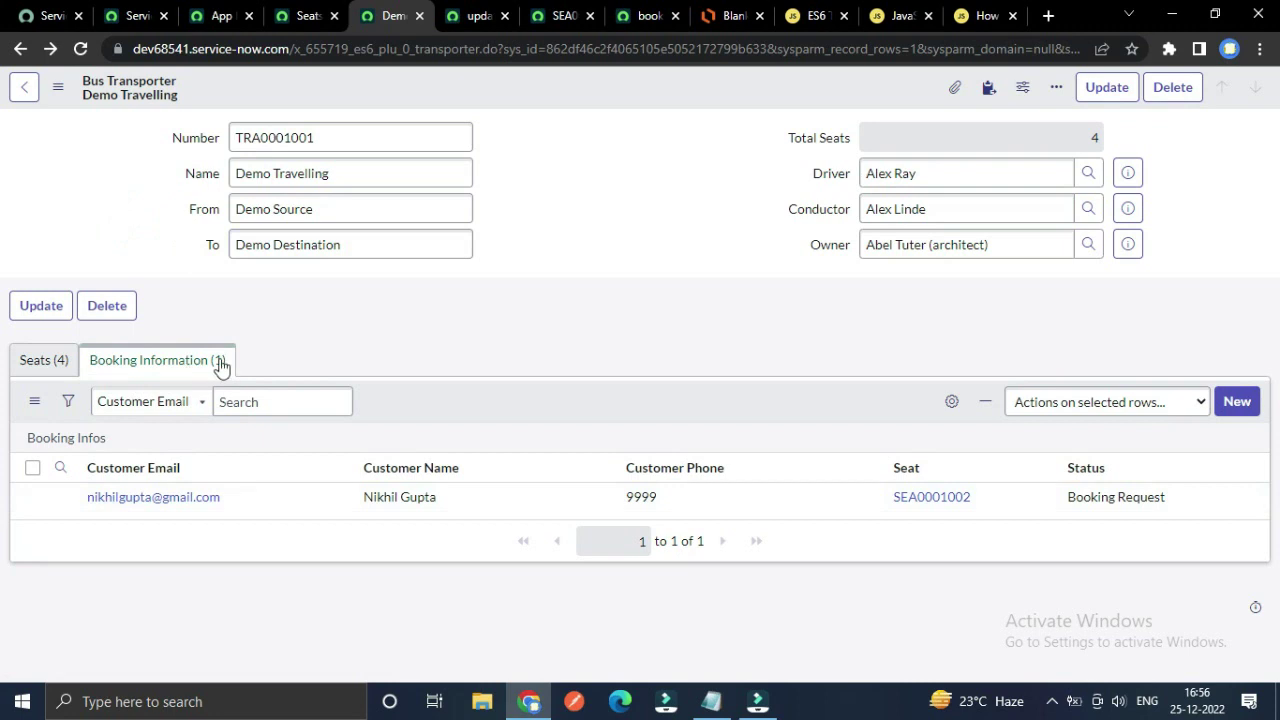
right_click(60, 497)
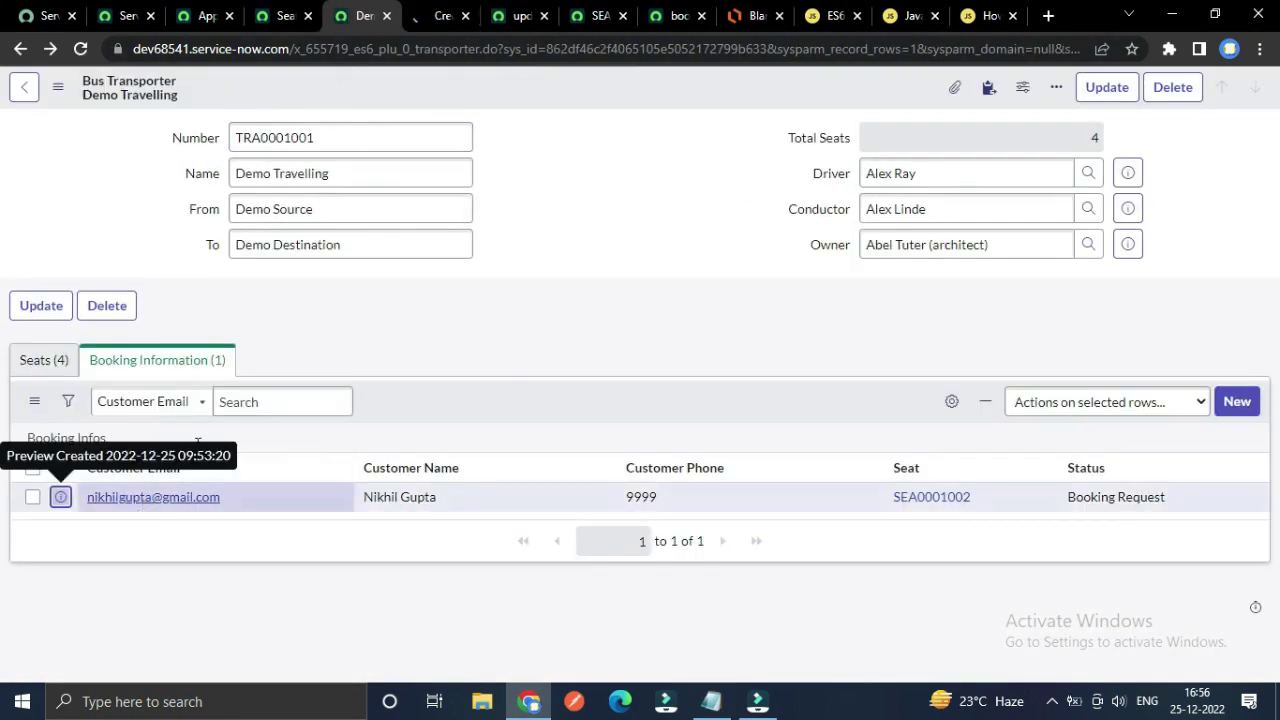
left_click(414, 301)
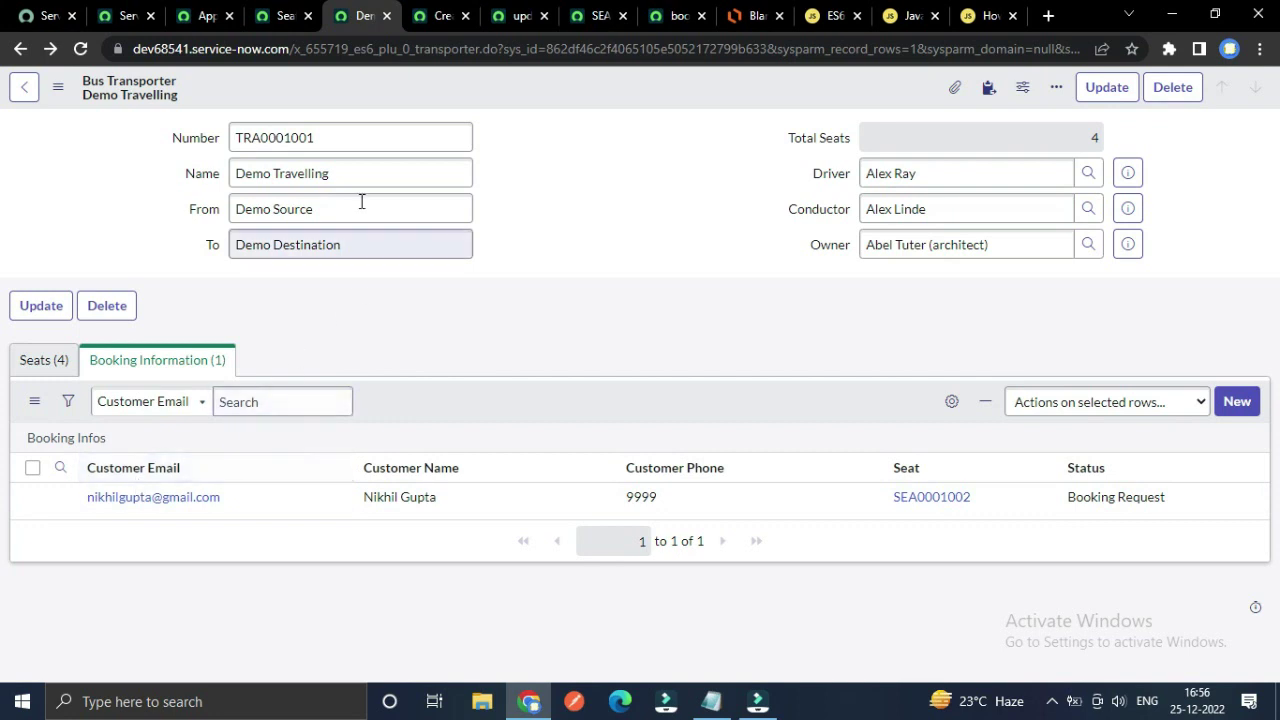
- Highlight the transporter's Number, Name, From and To details
left_click_drag(155, 140, 473, 268)
left_click(608, 236)
left_click_drag(150, 137, 566, 231)
left_click(686, 209)
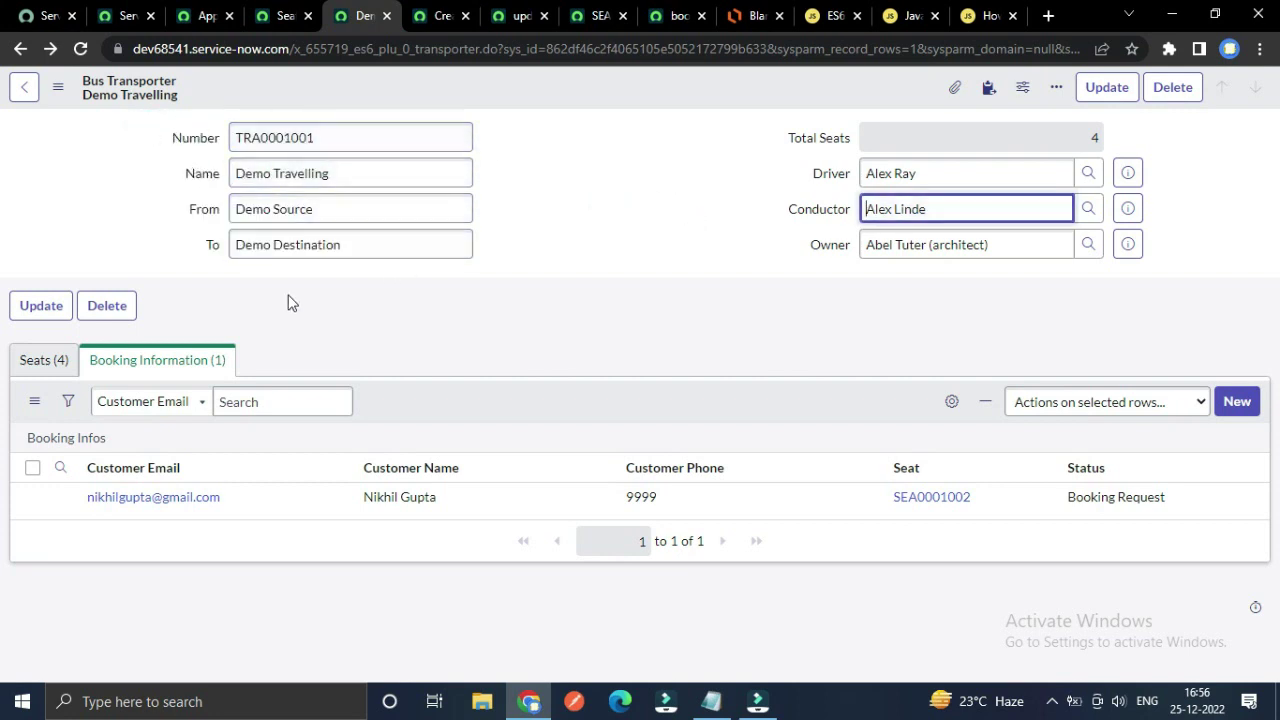
- Toggle between the transporter's four seats and its booking, highlighting the booking's customer name
left_click(42, 360)
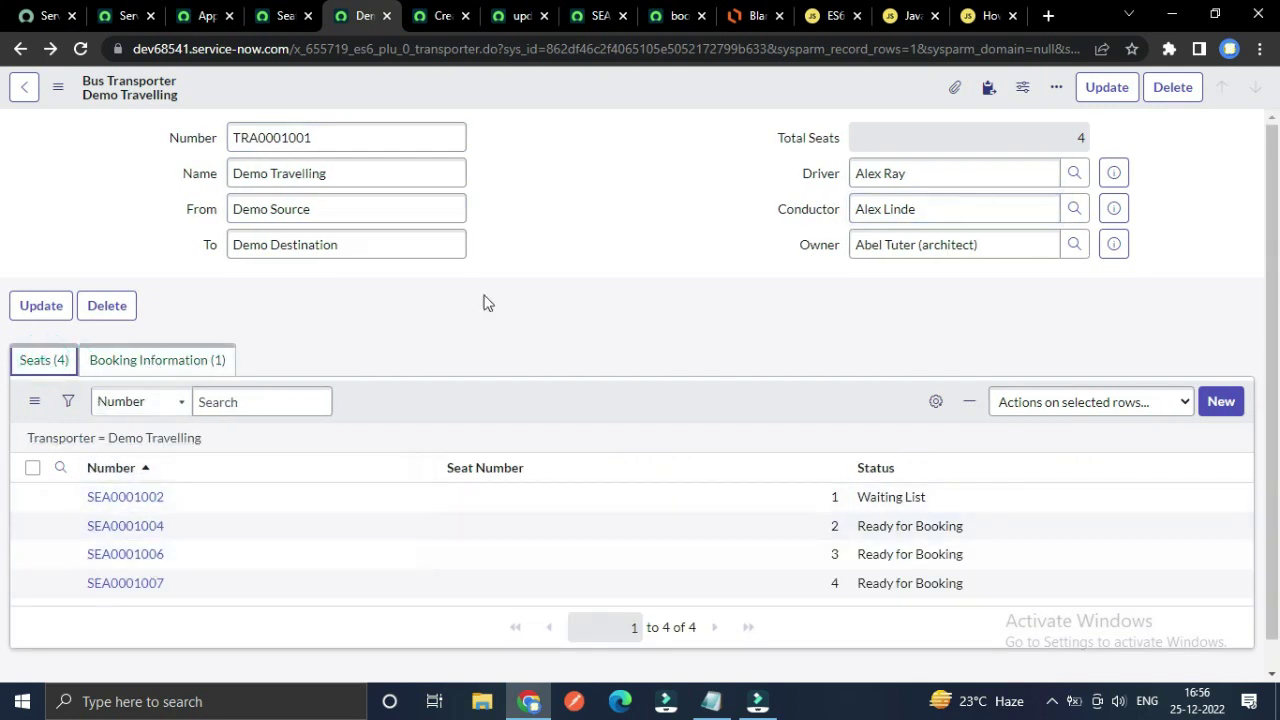
left_click(613, 256)
scroll(480, 449, "down", 1)
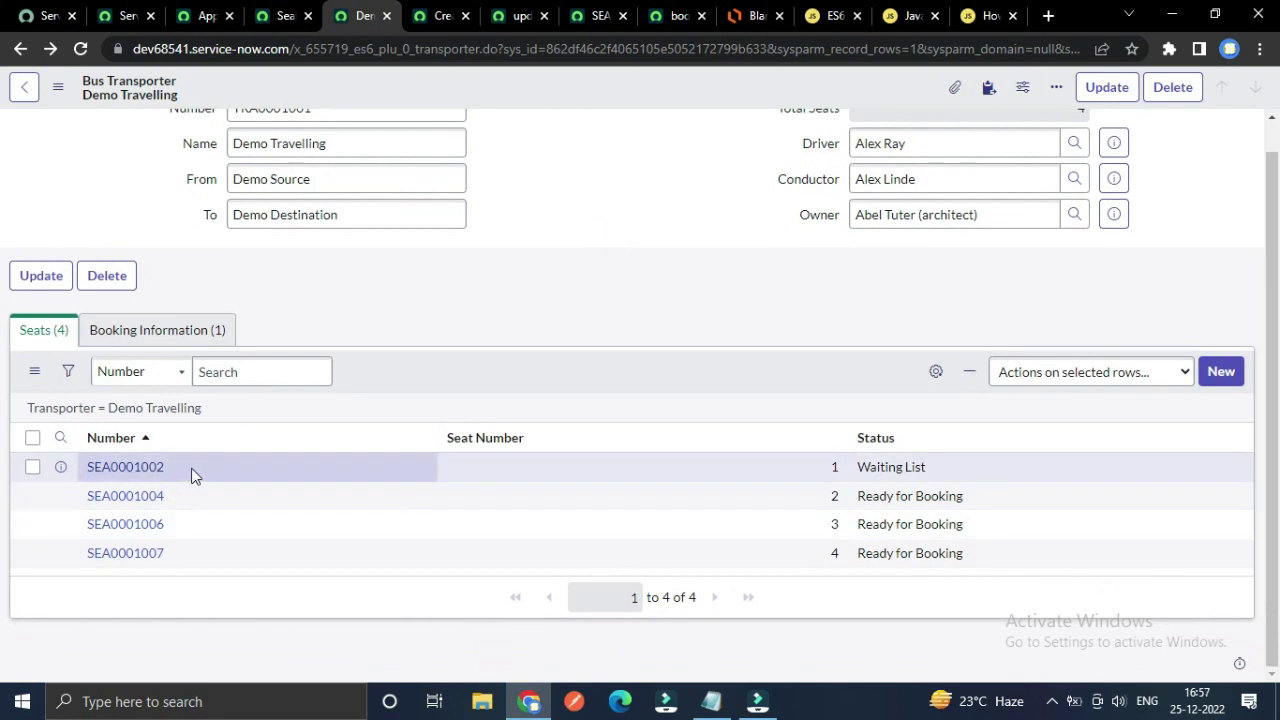
left_click(166, 333)
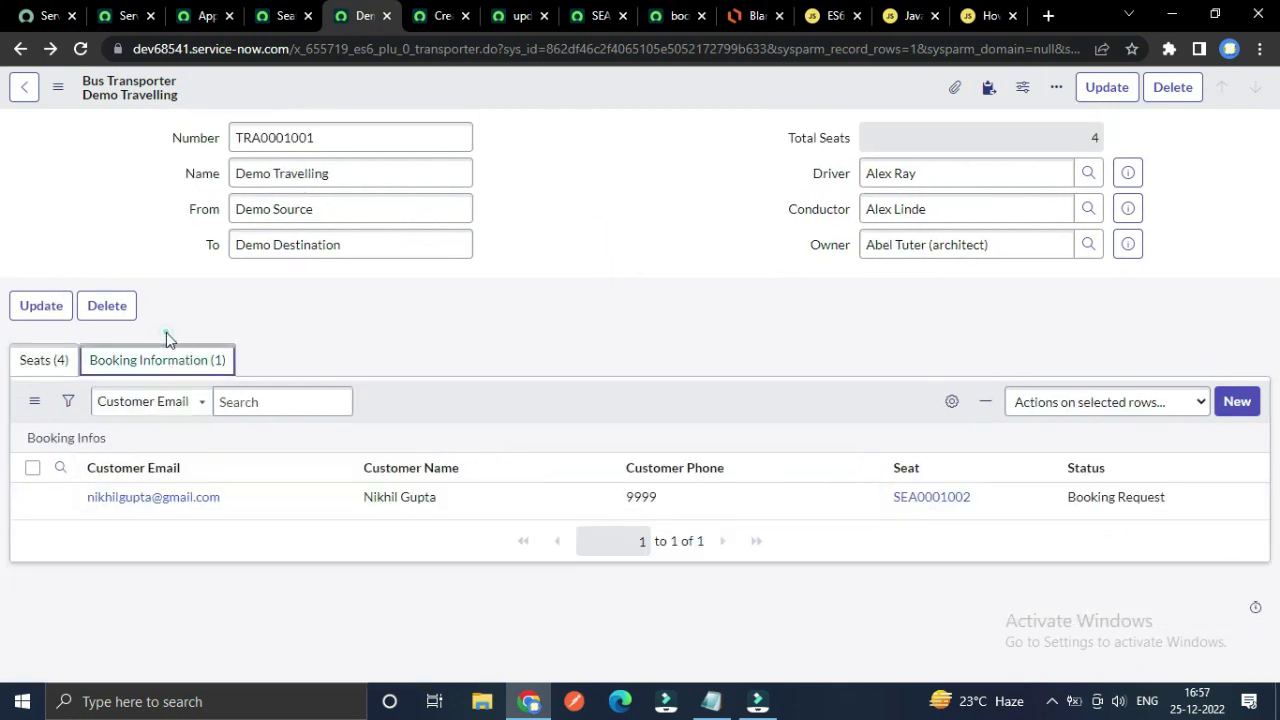
left_click(40, 359)
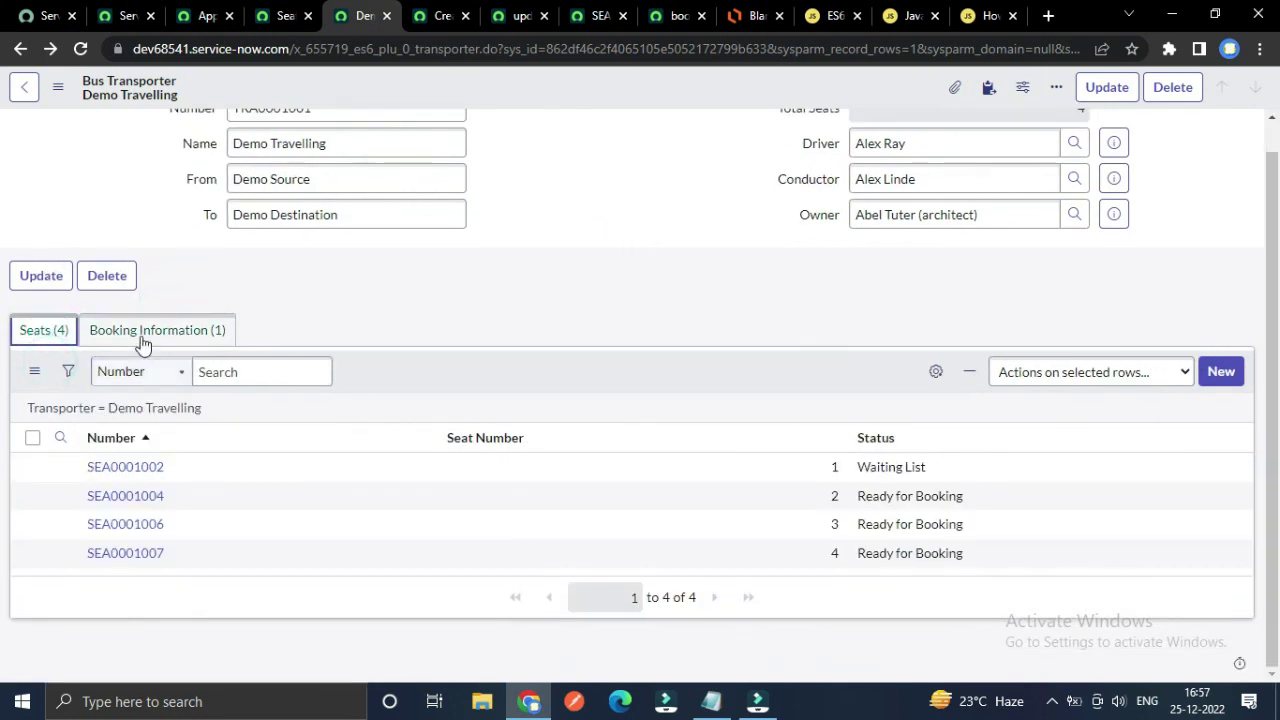
left_click(143, 340)
left_click_drag(352, 497, 451, 490)
left_click(566, 233)
- Compare seat 1's Waiting List status with the booking's Booking Request status
left_click(35, 360)
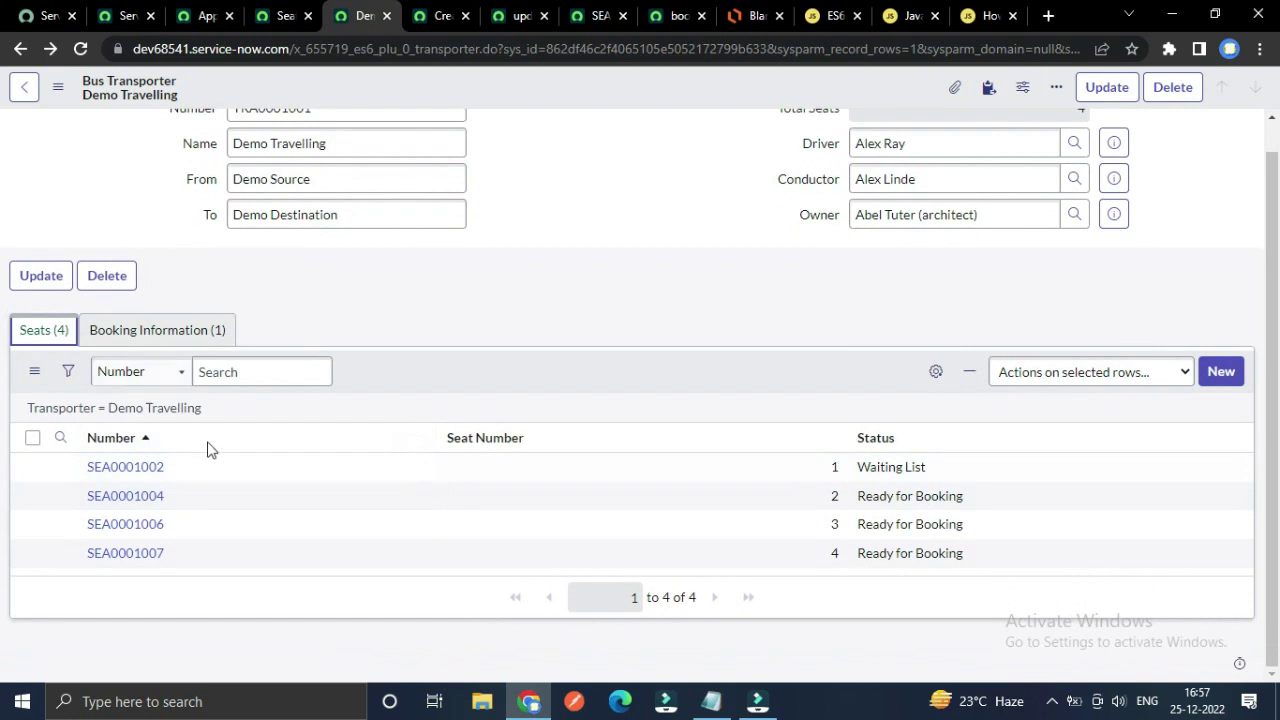
left_click(160, 336)
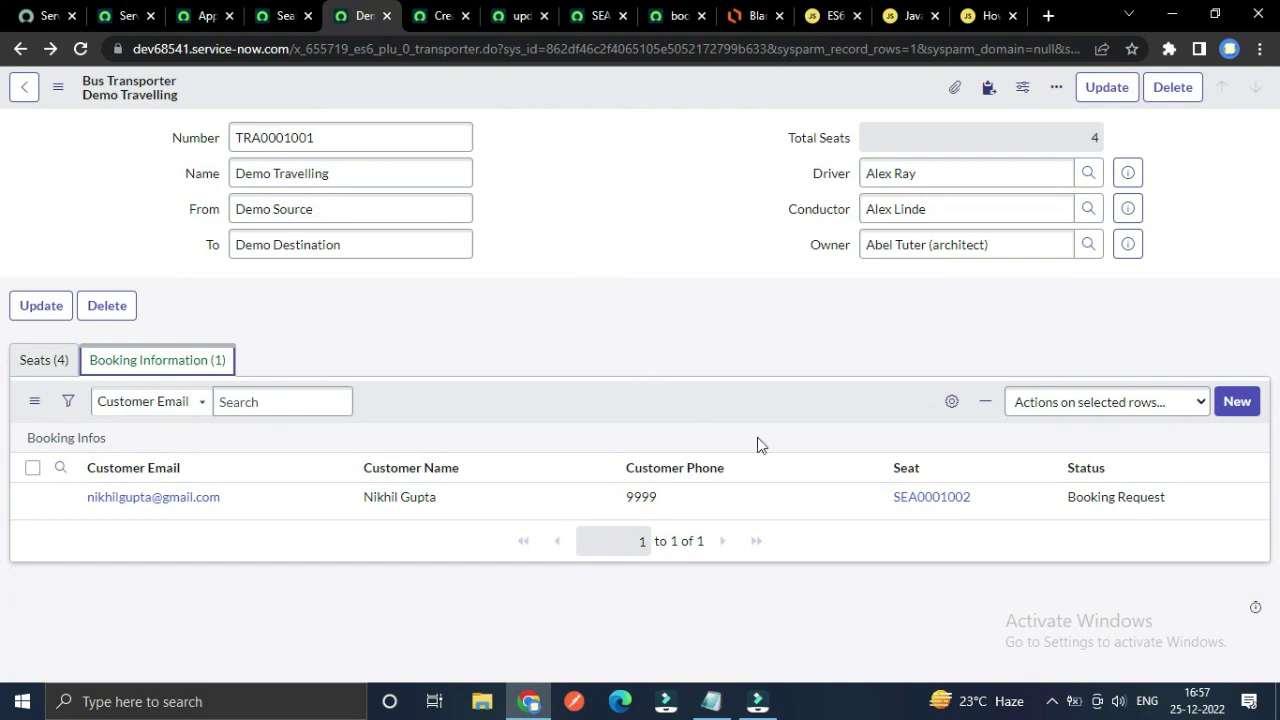
left_click(44, 359)
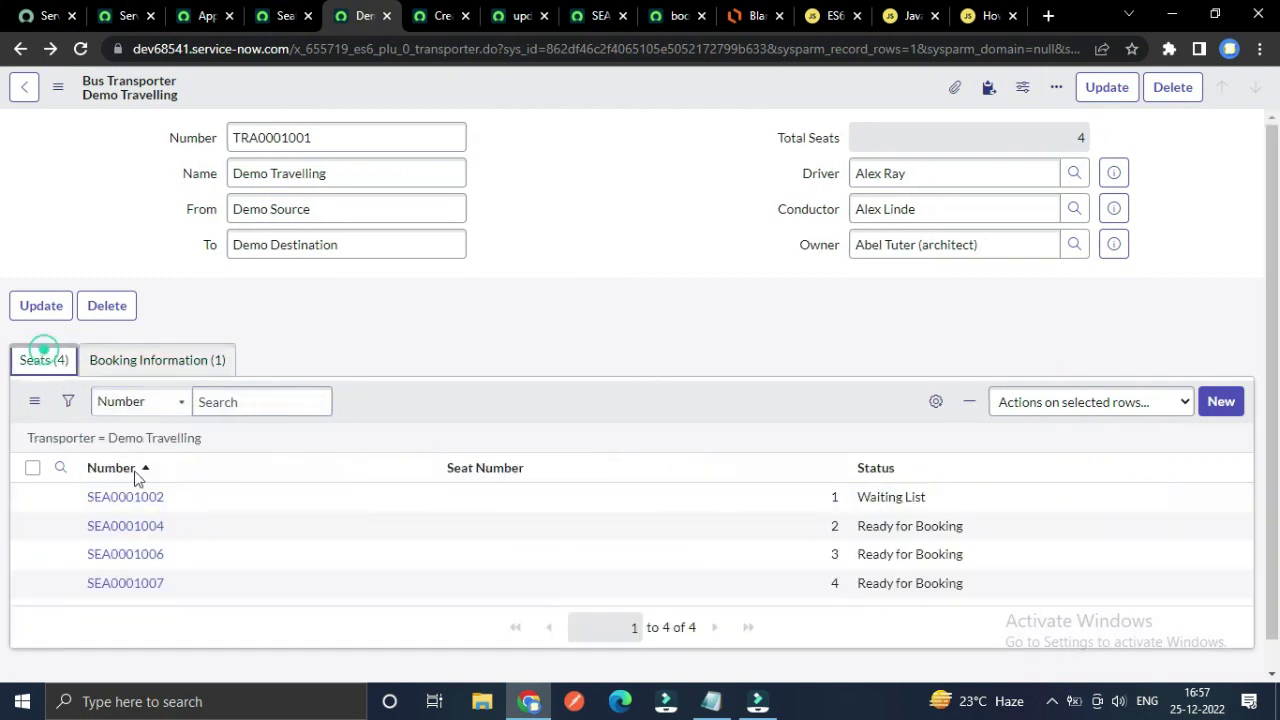
left_click(876, 497)
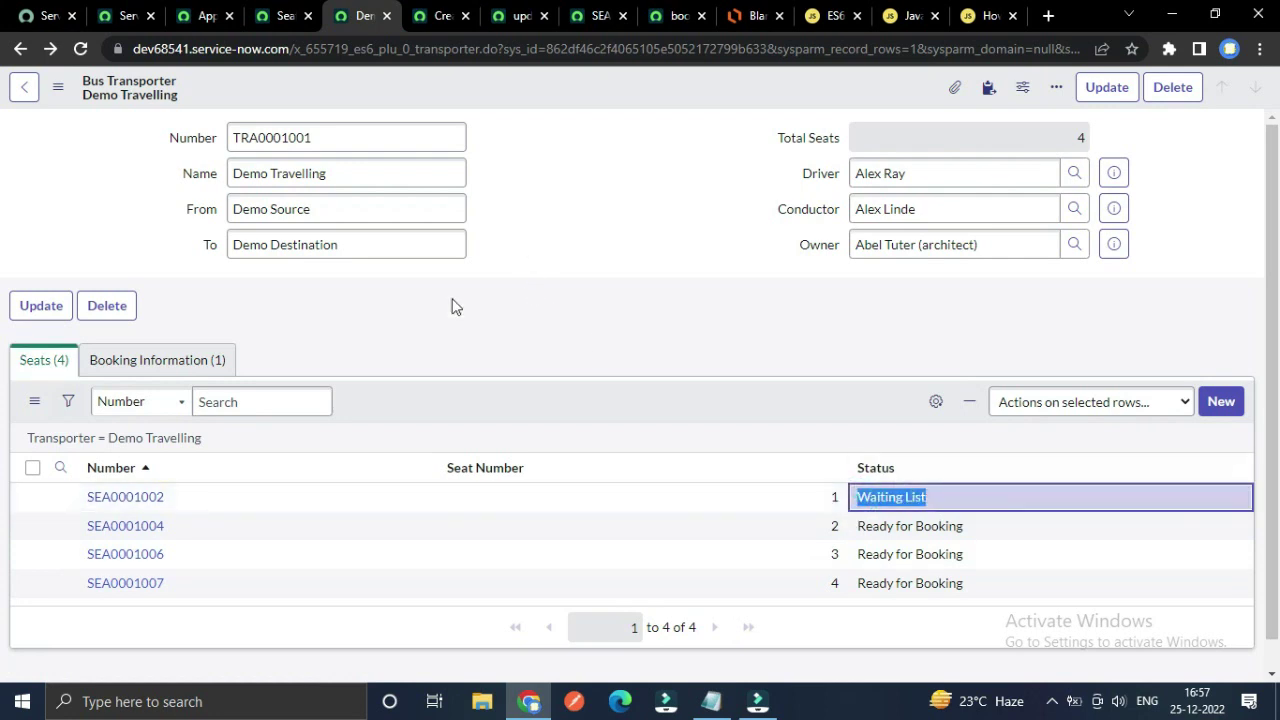
left_click(163, 360)
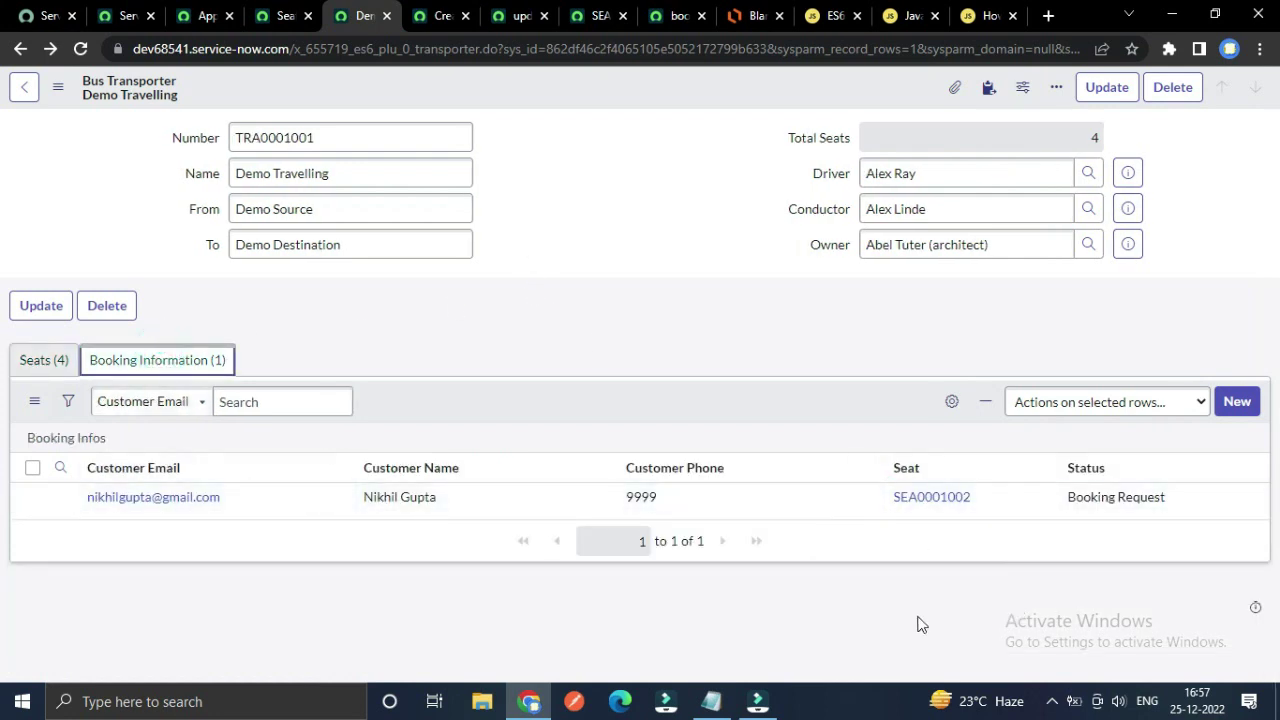
left_click_drag(1060, 497, 1172, 500)
left_click(331, 602)
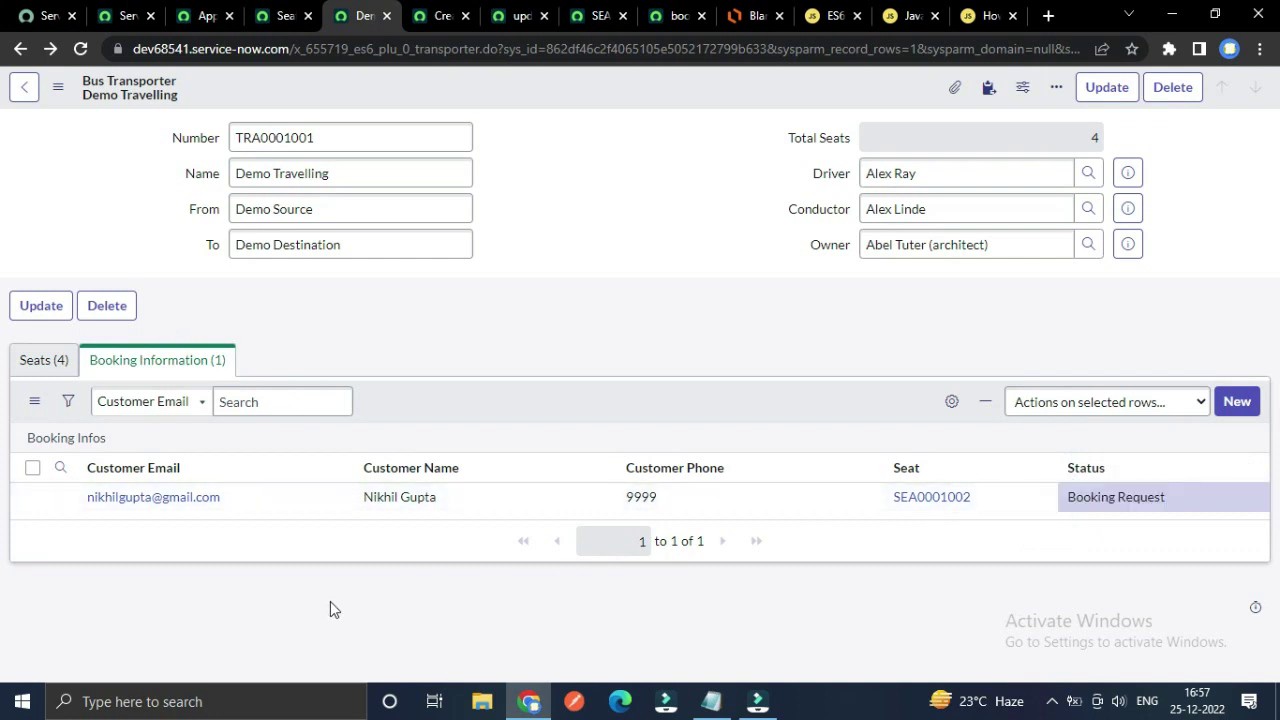
- Flip between the booking info record and the transporter record, ending on the Seats list
left_click(430, 17)
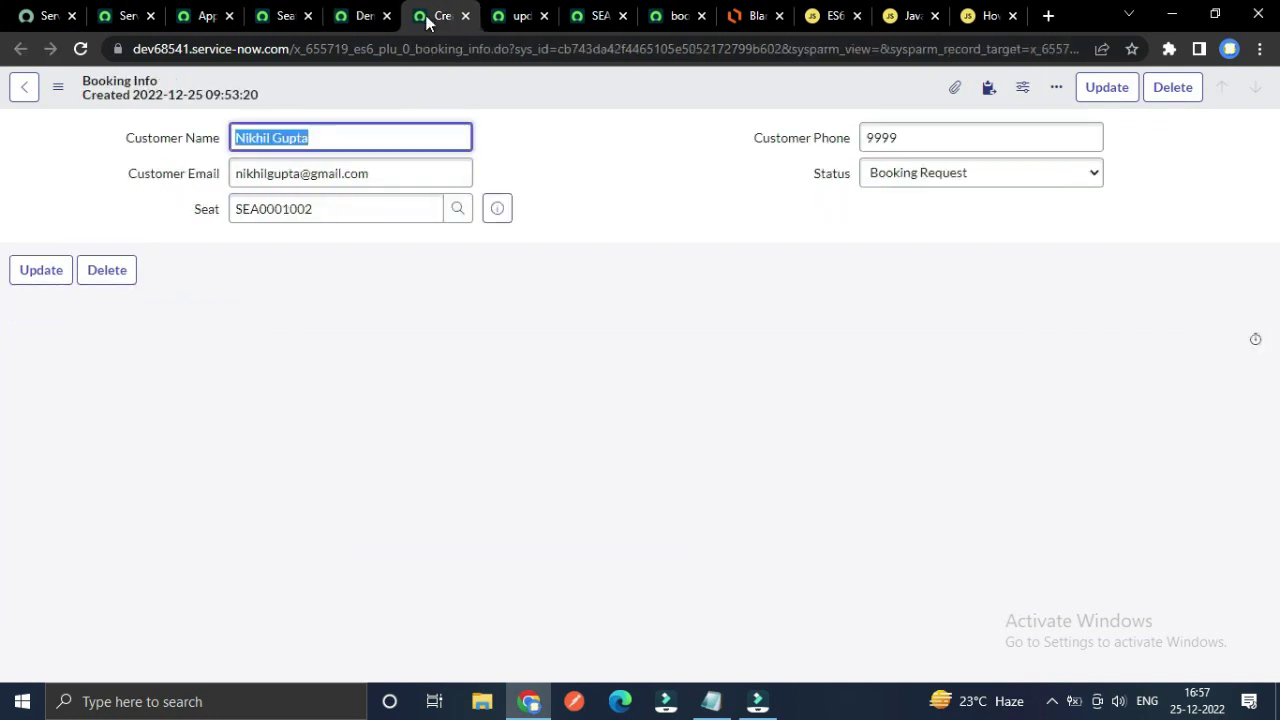
left_click(378, 16)
left_click(440, 16)
left_click(640, 210)
left_click(365, 18)
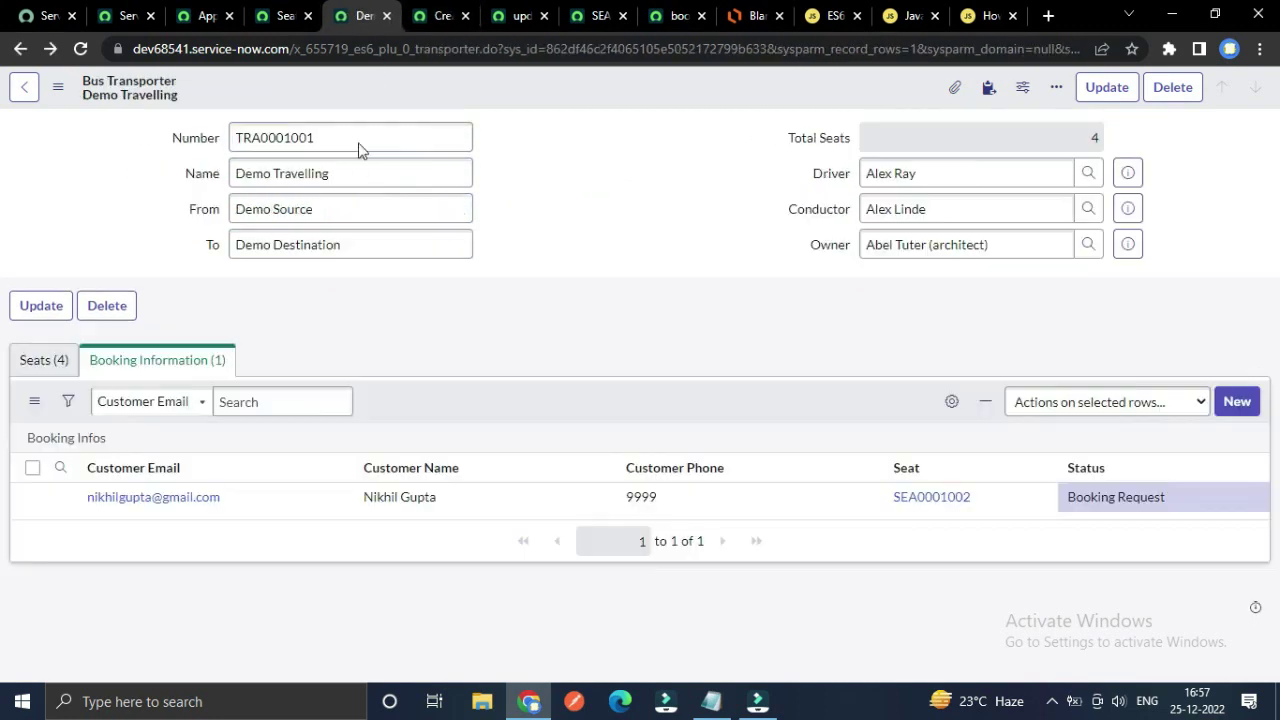
left_click(30, 360)
left_click(155, 360)
left_click(445, 16)
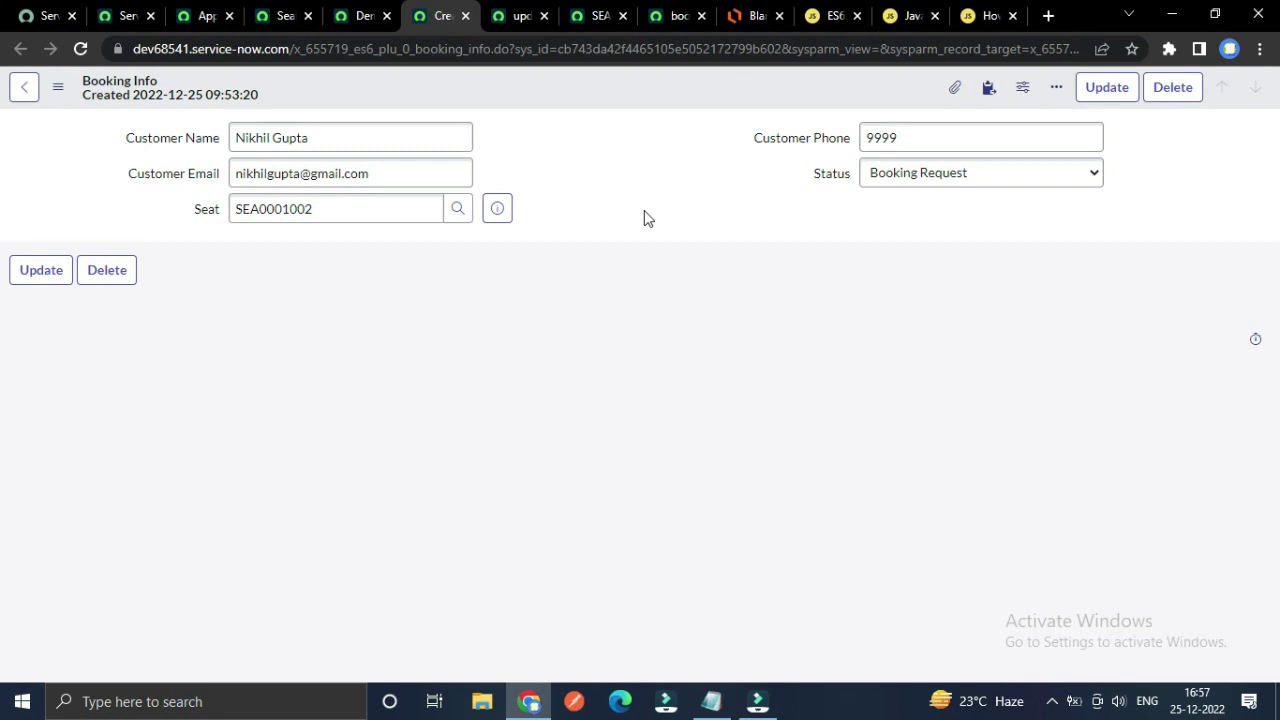
left_click(363, 16)
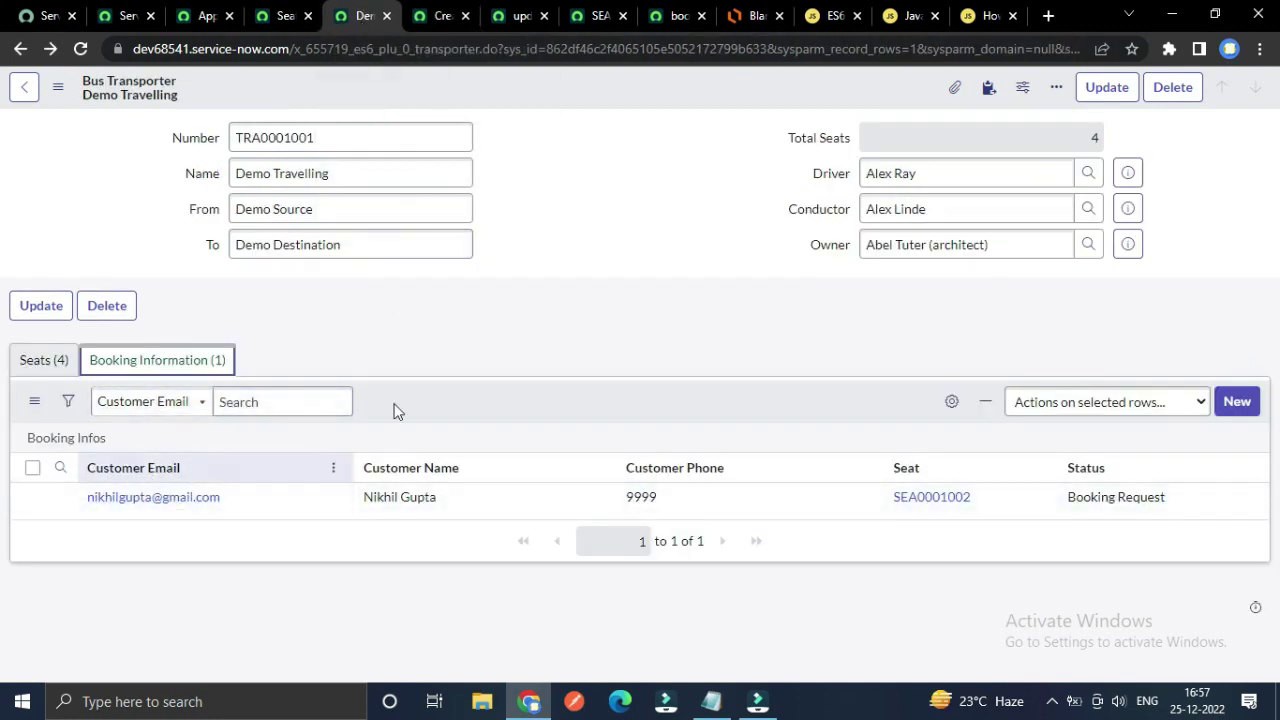
left_click(441, 16)
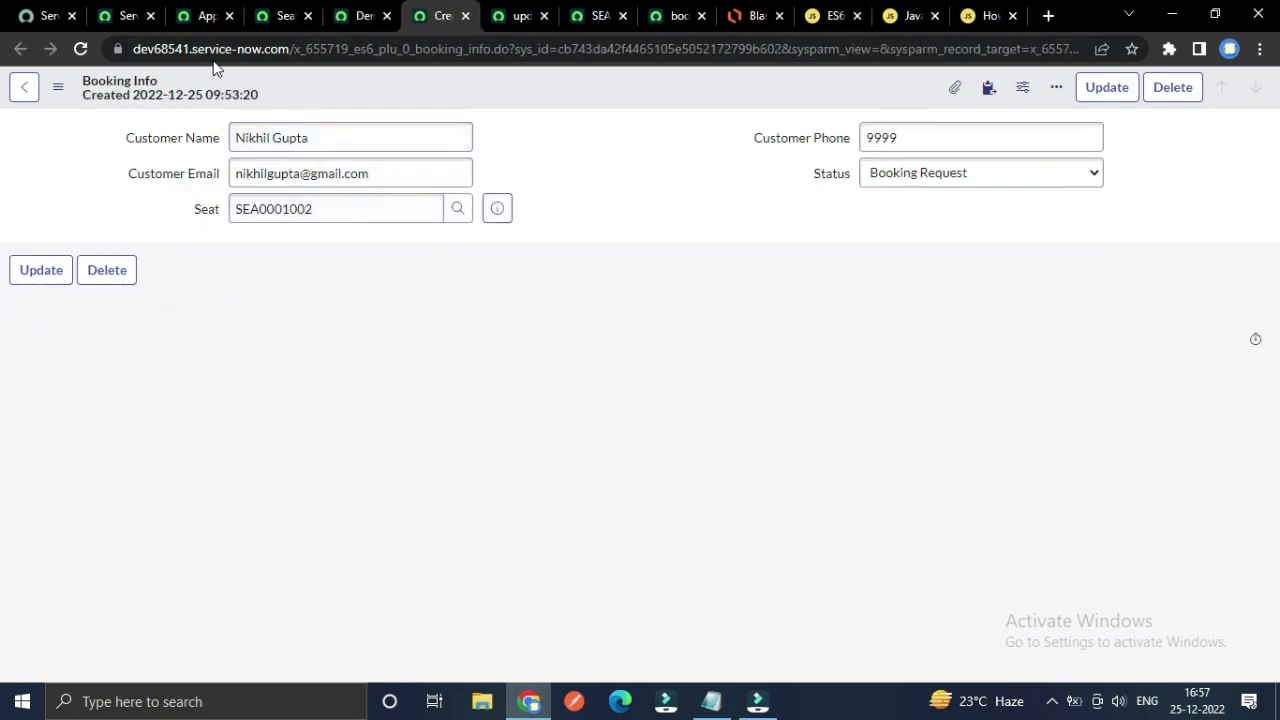
left_click(340, 14)
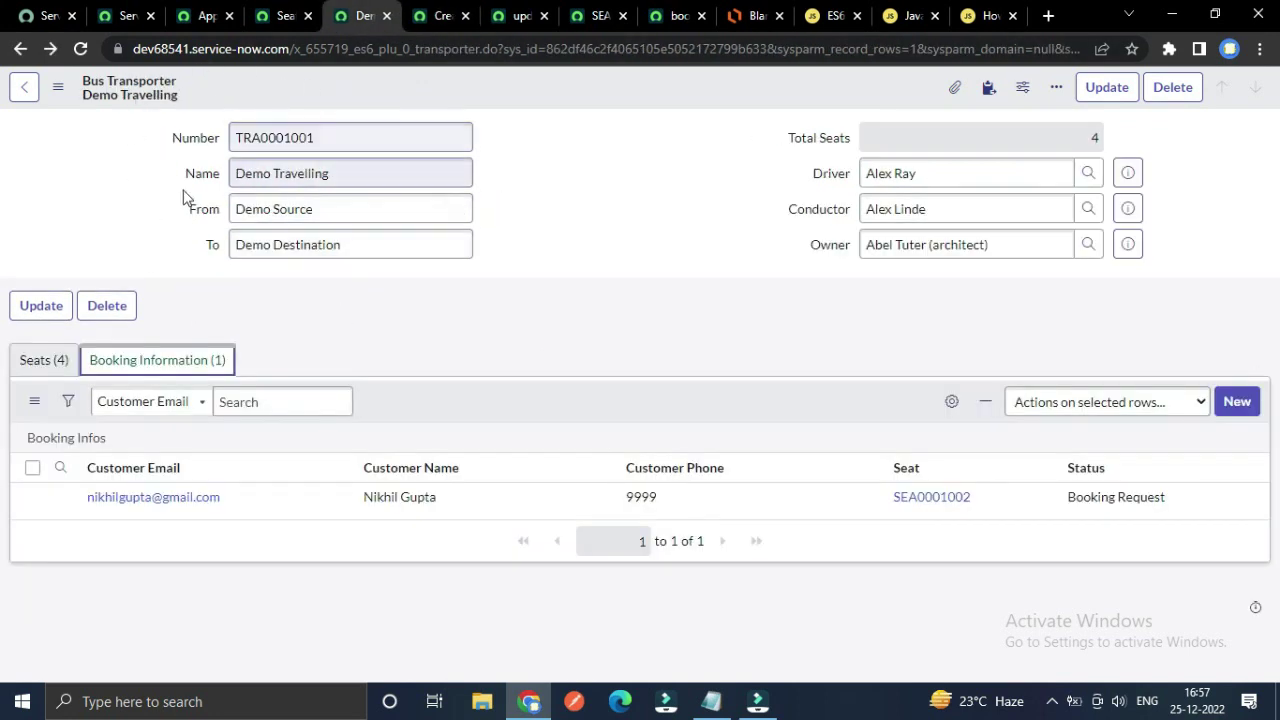
left_click(420, 15)
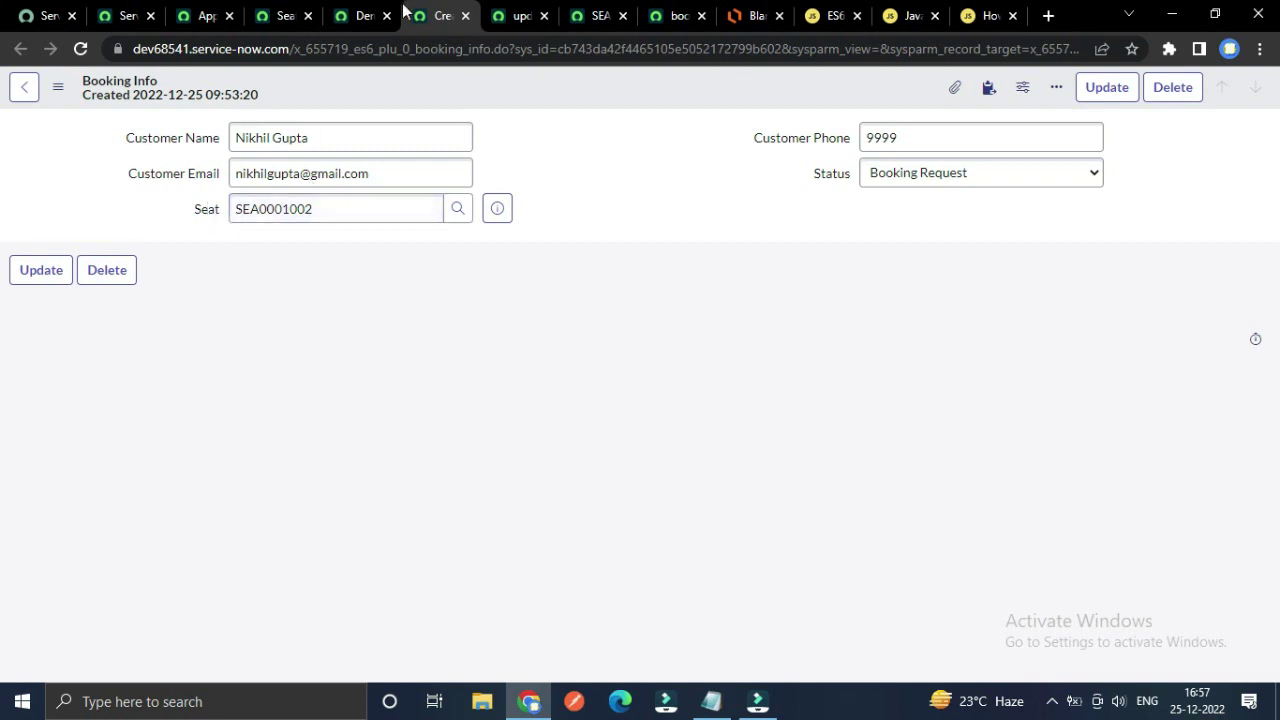
left_click(350, 18)
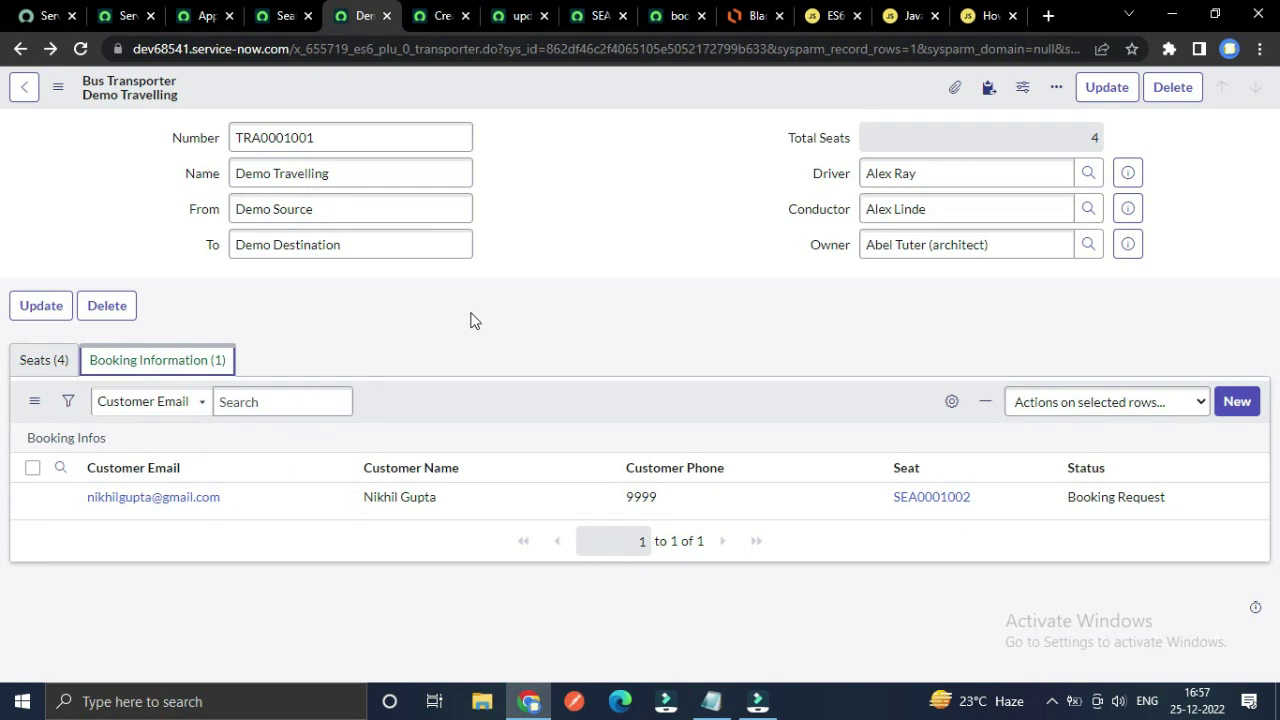
left_click(274, 14)
- Filter the navigator for 'relationship' and open System Definition > Relationships in a new tab
left_click(122, 14)
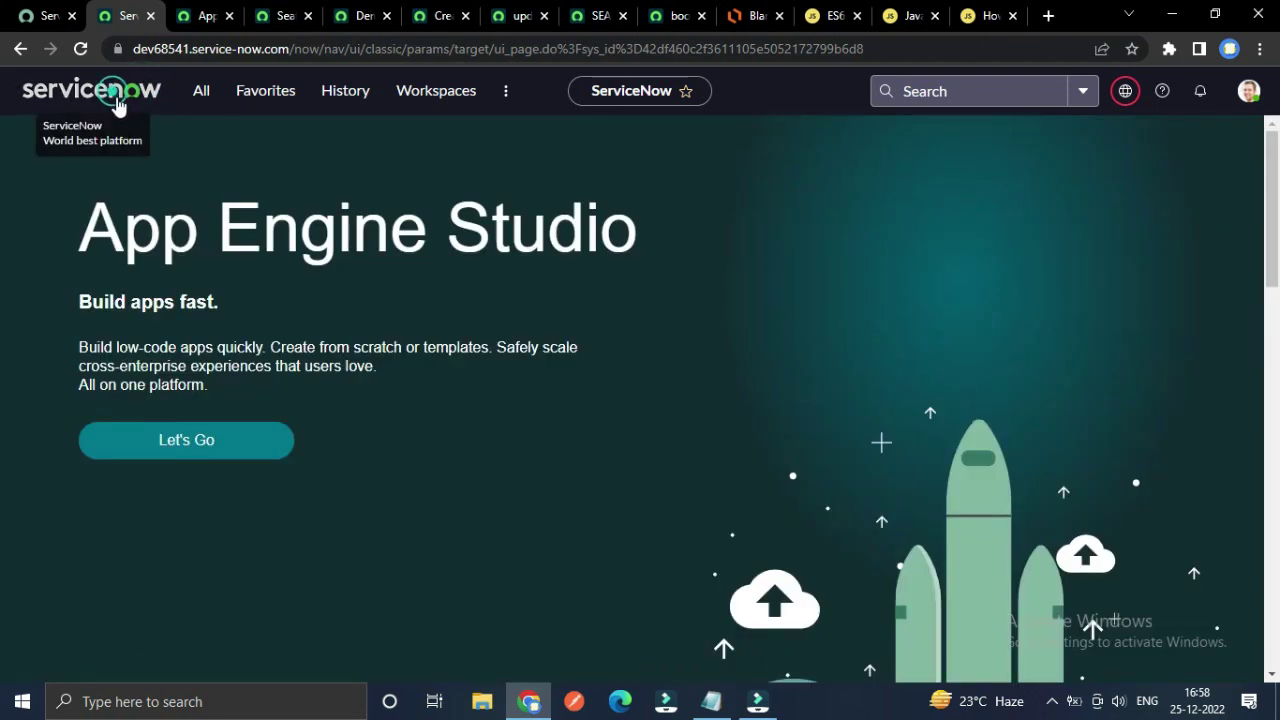
left_click(118, 95)
left_click(205, 100)
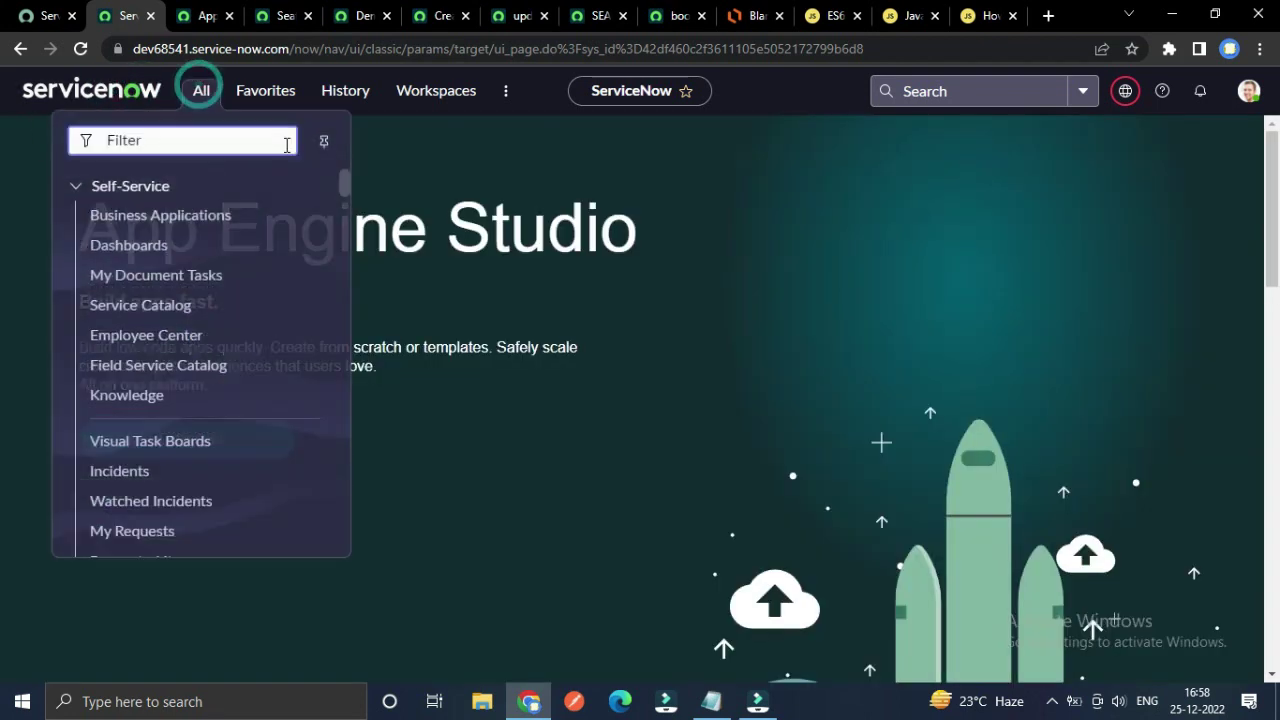
left_click(324, 141)
left_click(122, 135)
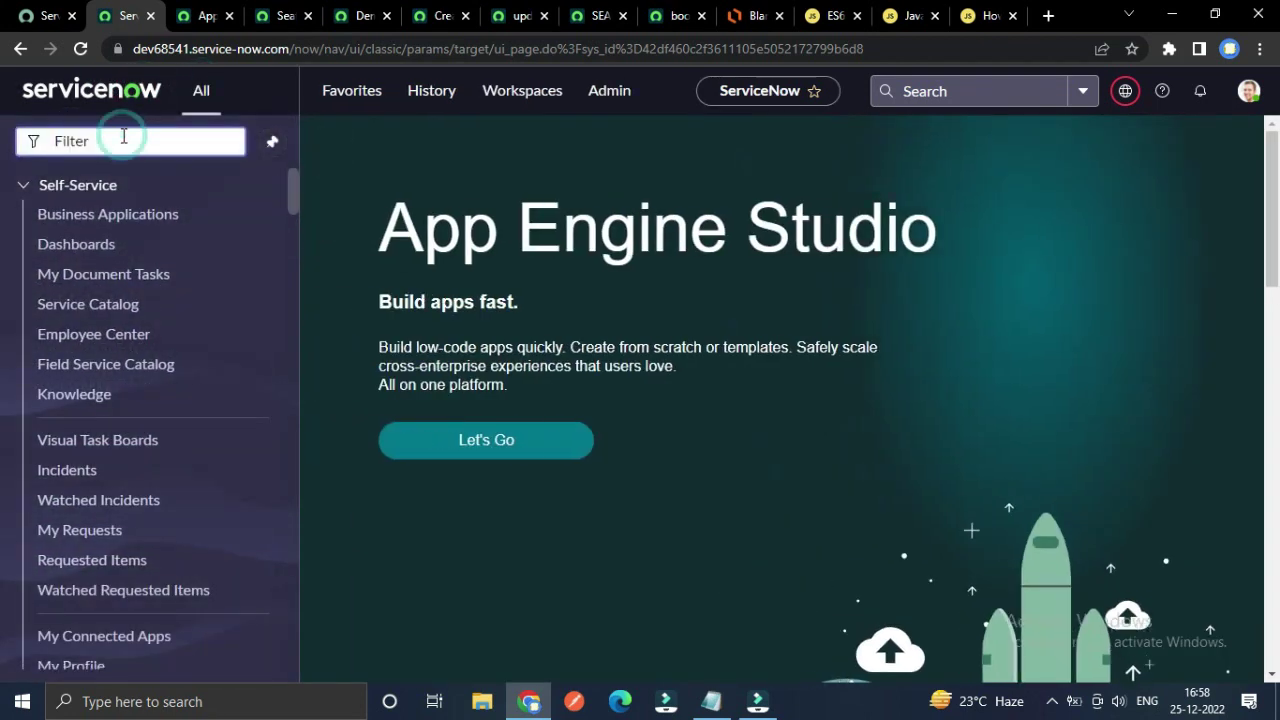
type("relati")
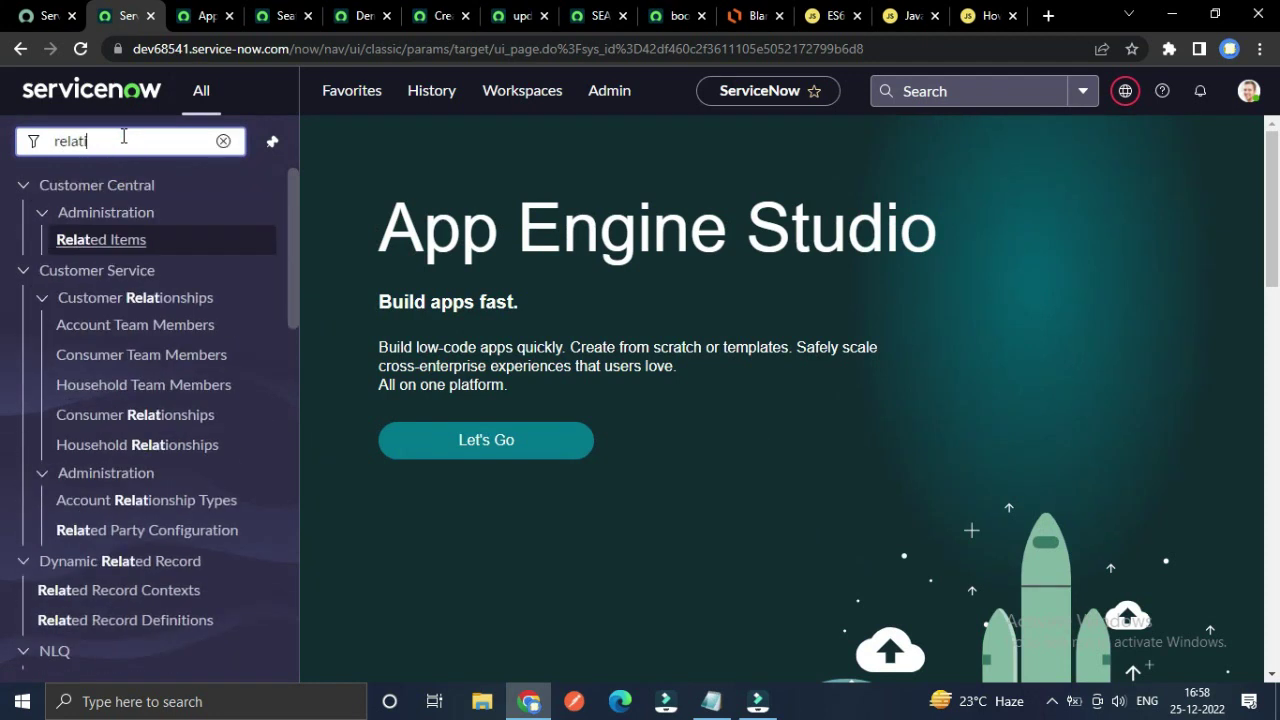
type("ons")
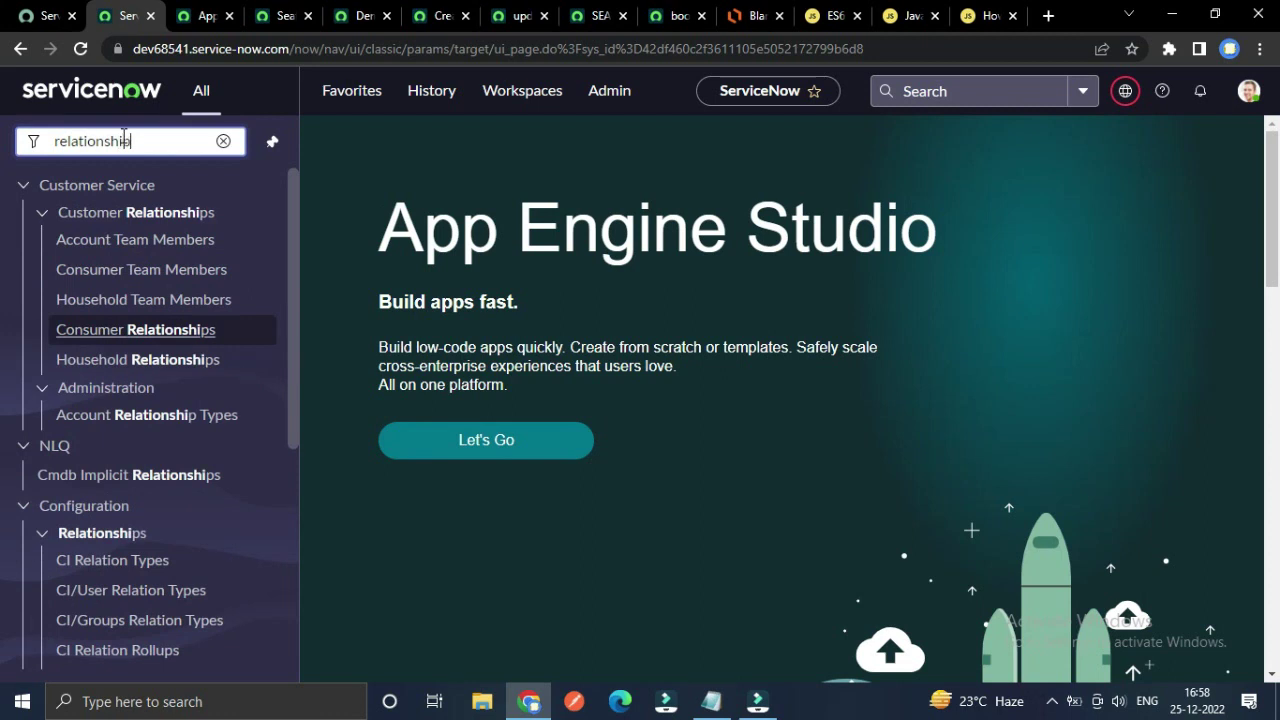
type("hip")
right_click(123, 136)
scroll(70, 468, "down", 5)
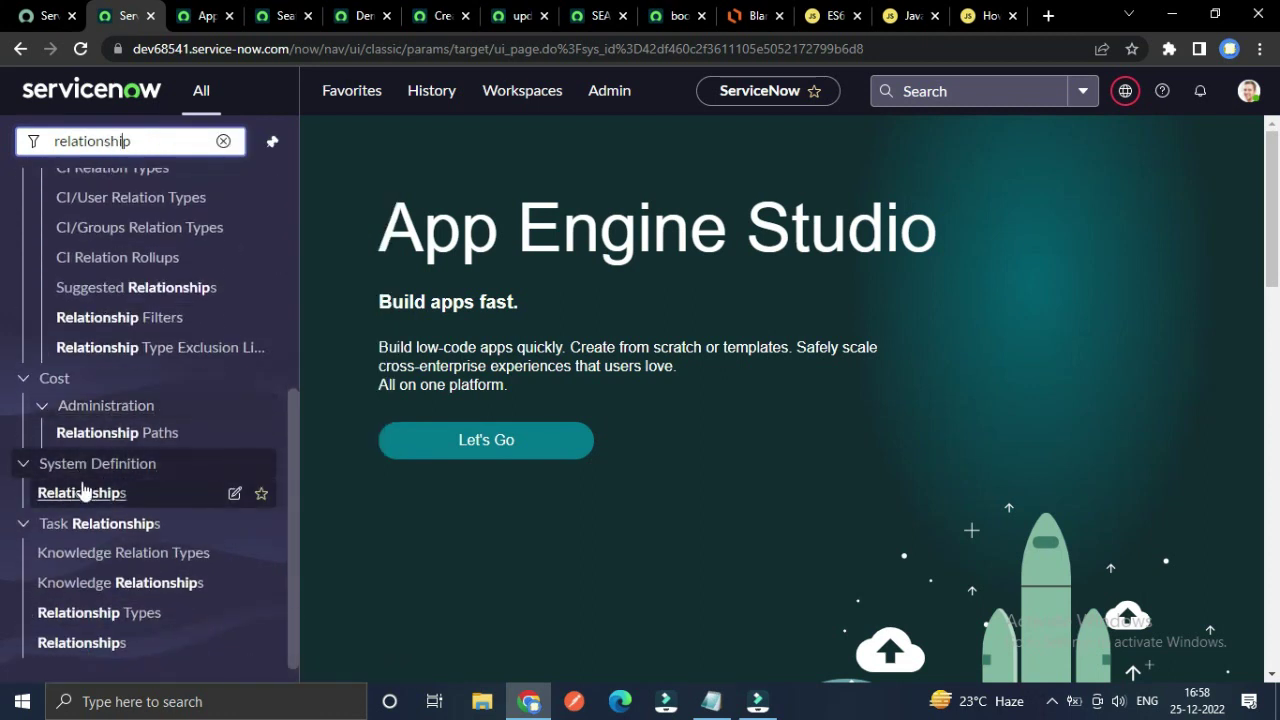
right_click(70, 503)
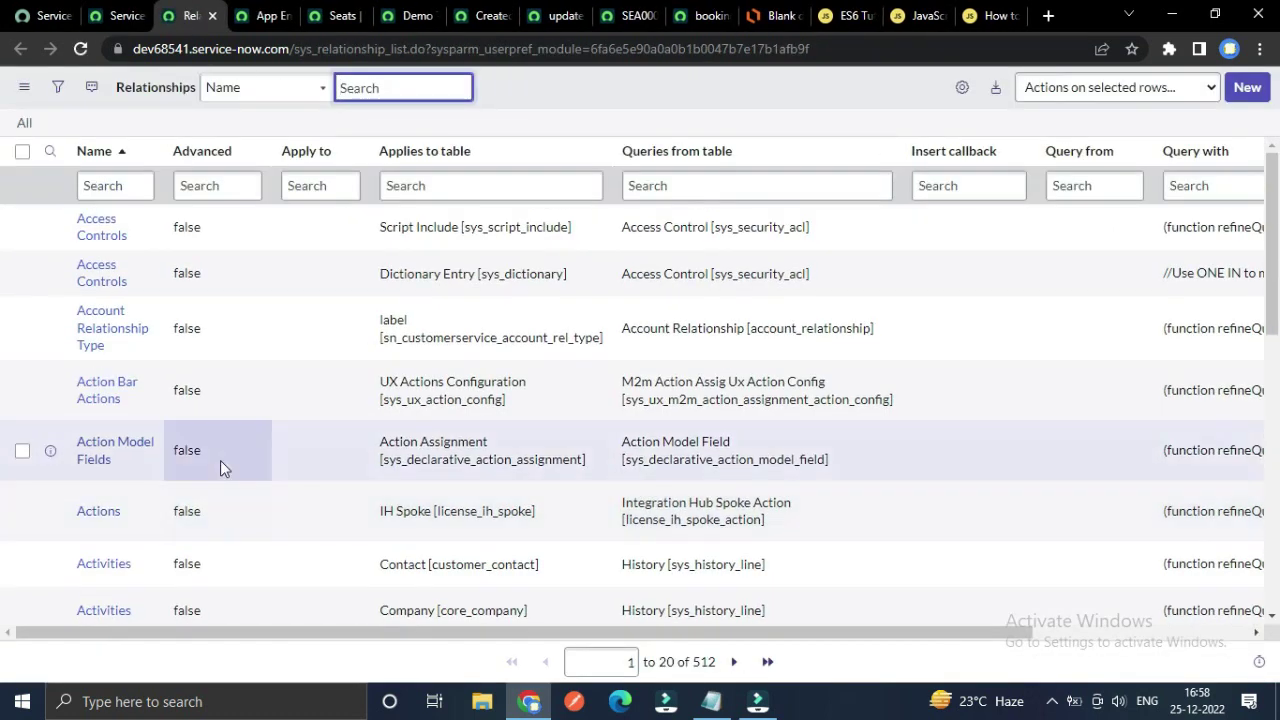
- Sort the Relationships list by Updated, newest first
scroll(220, 468, "down", 2)
scroll(216, 465, "up", 2)
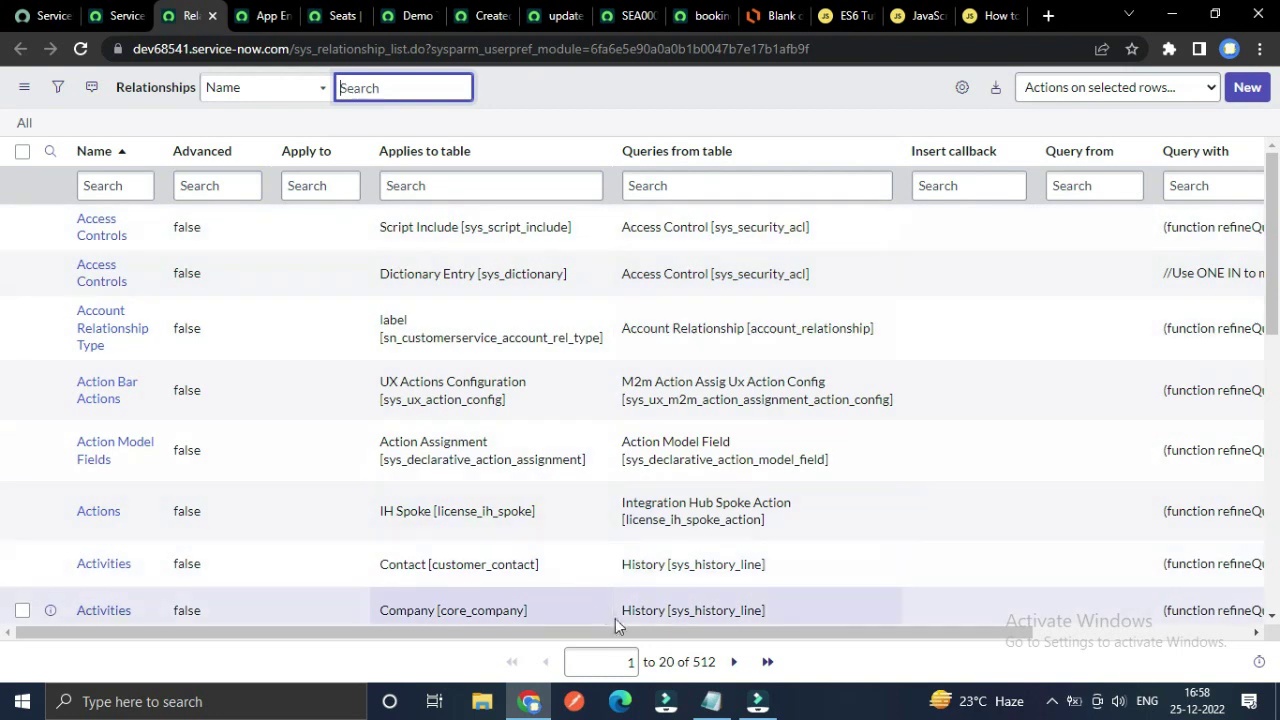
left_click_drag(617, 632, 1059, 632)
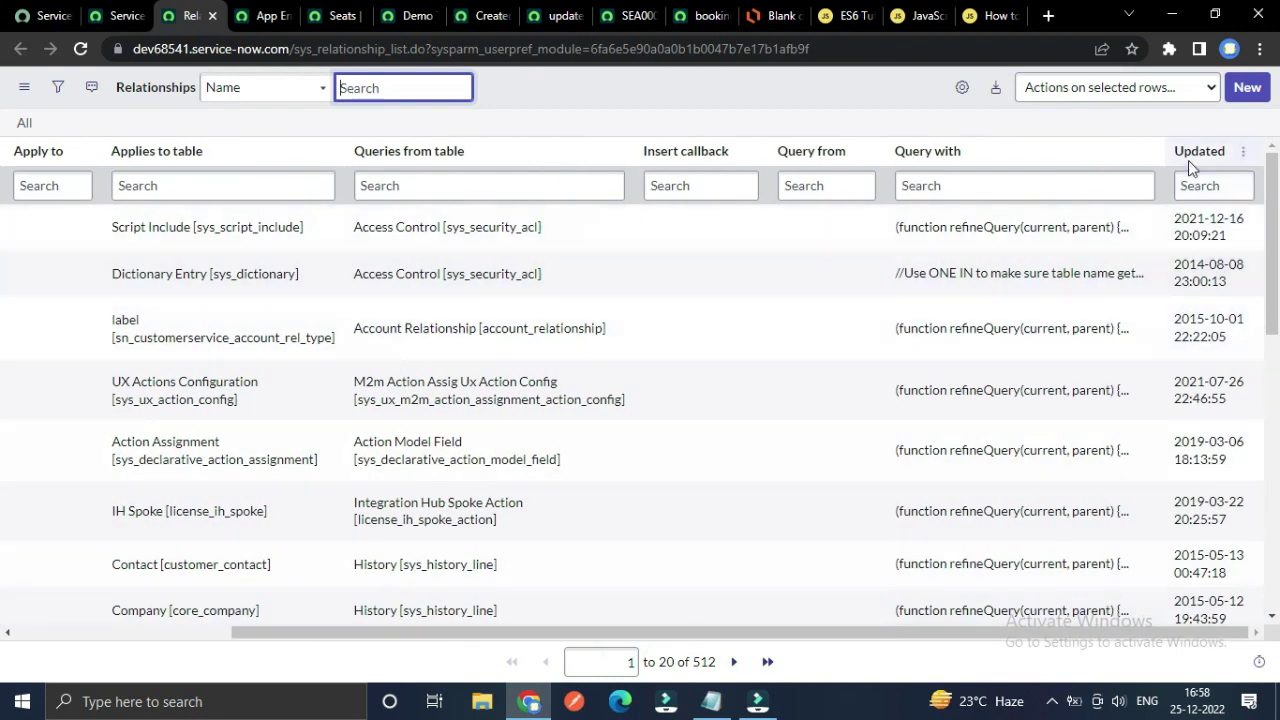
right_click(1190, 165)
left_click(1095, 181)
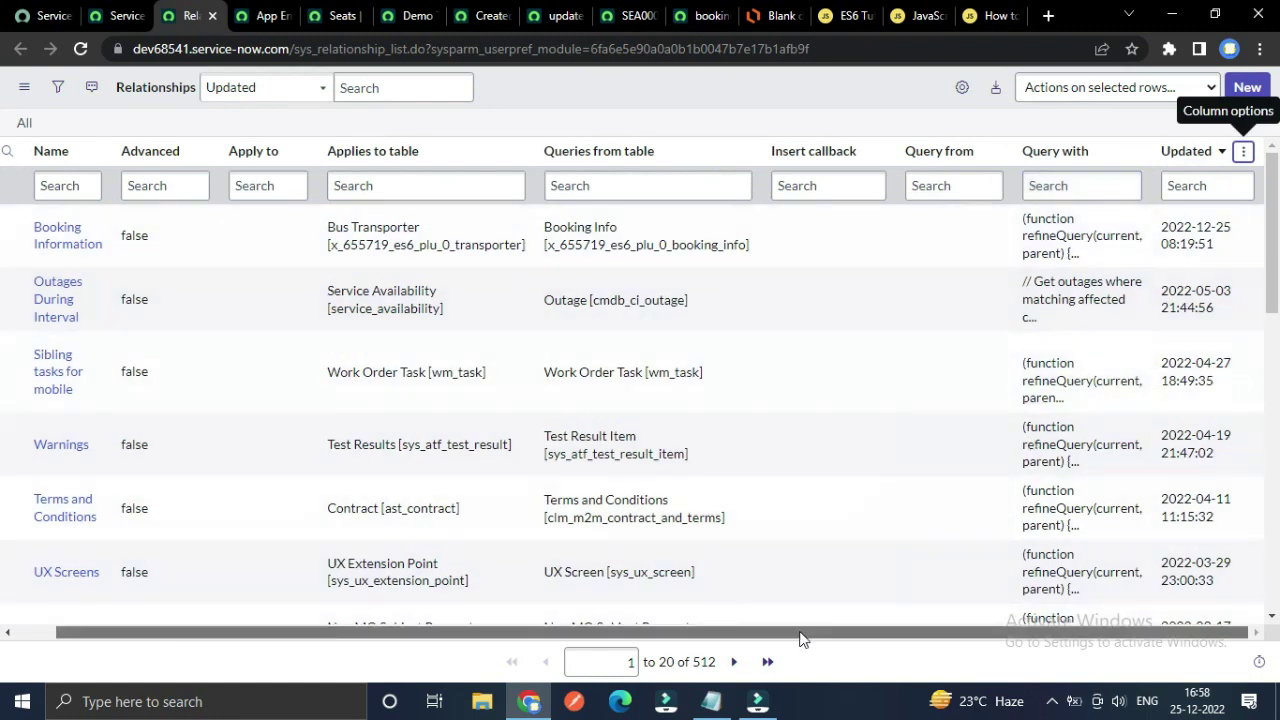
left_click_drag(800, 638, 129, 663)
- Open the Booking Information relationship record and check the Demo Travelling transporter's number
left_click(118, 245)
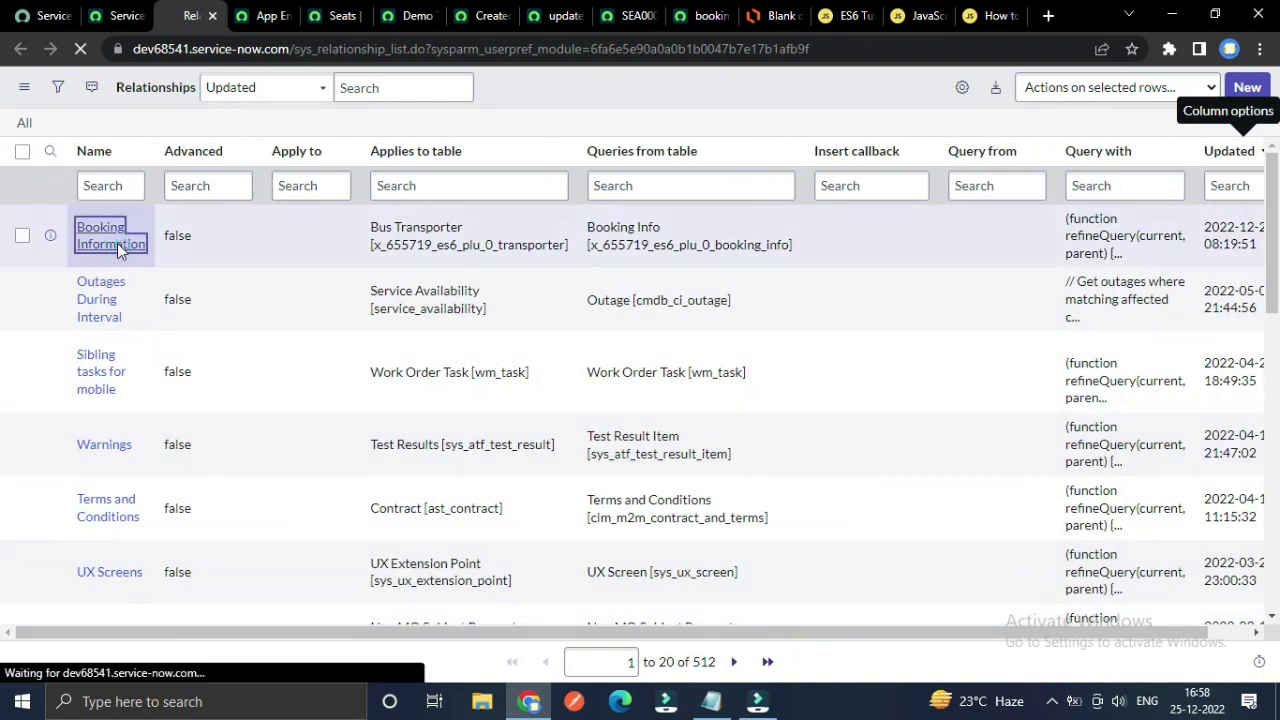
left_click(118, 248)
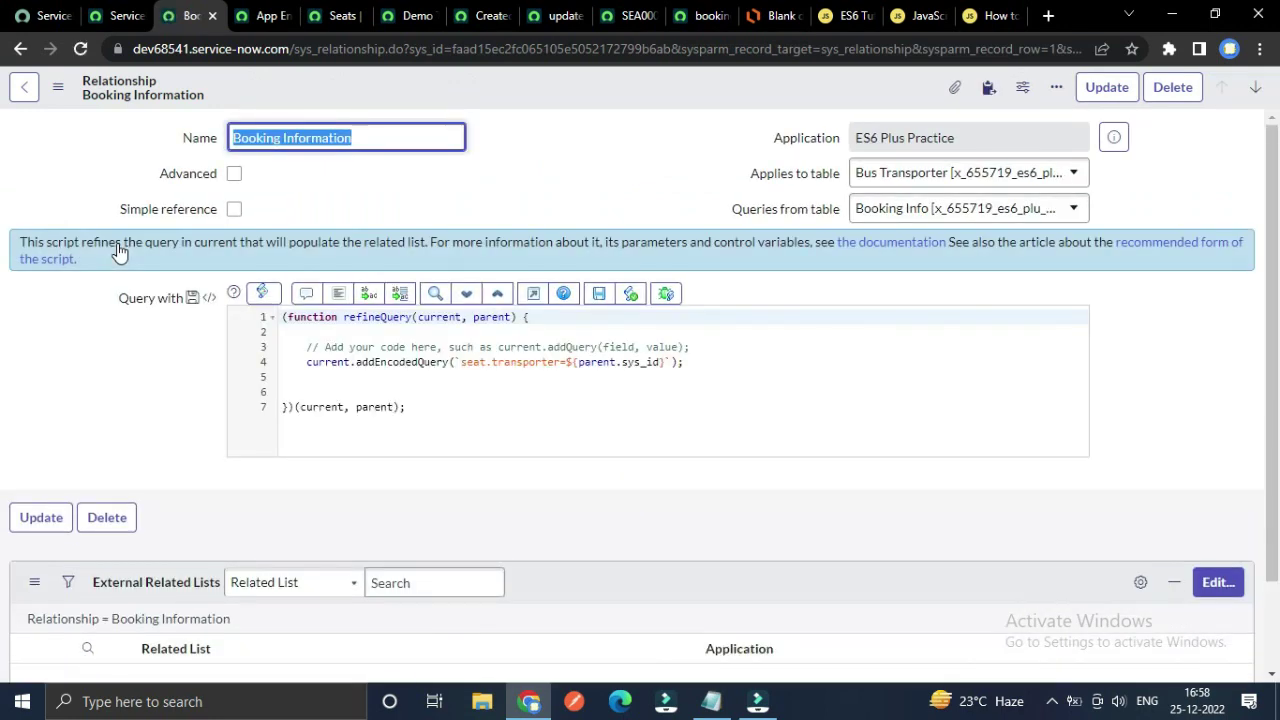
left_click(114, 412)
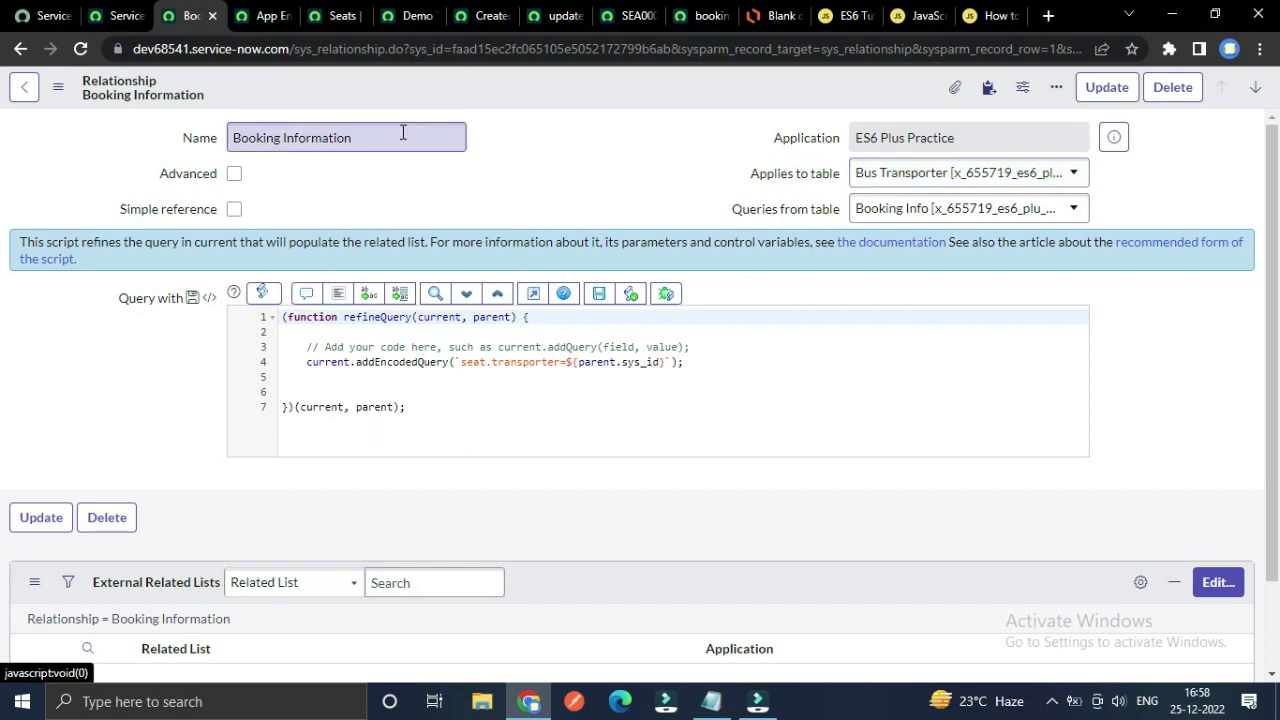
left_click(410, 15)
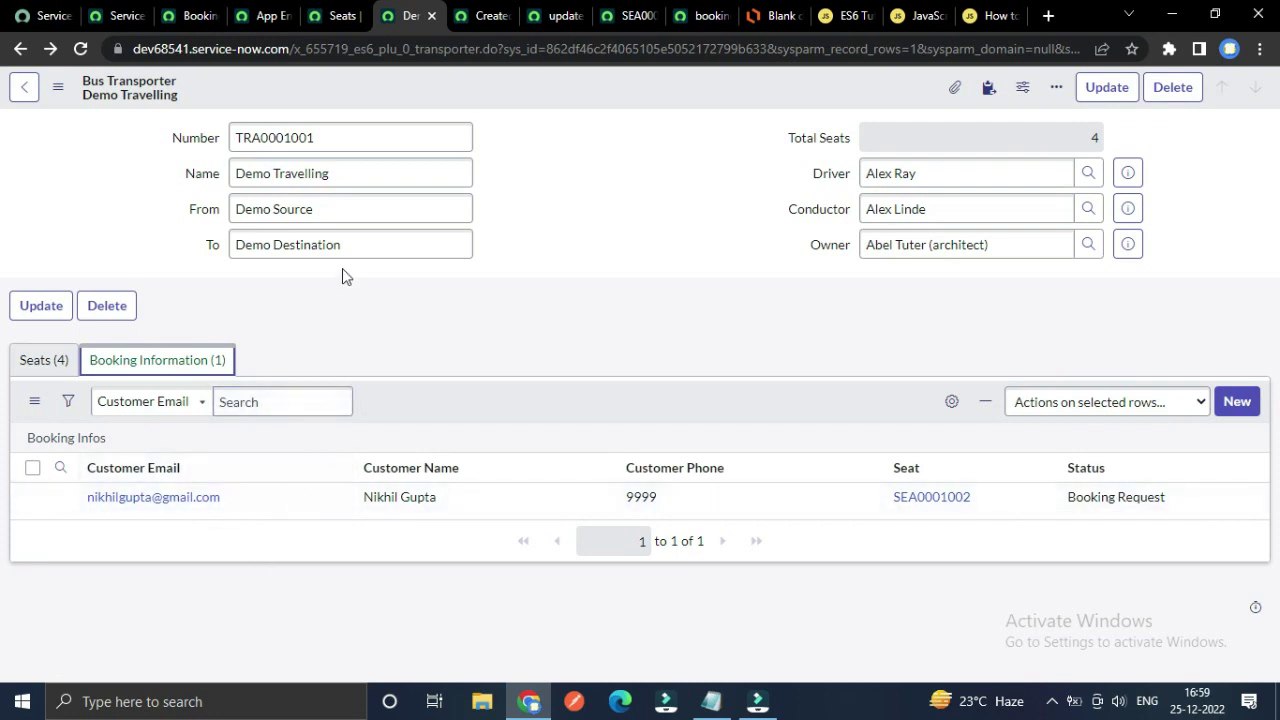
double_click(324, 138)
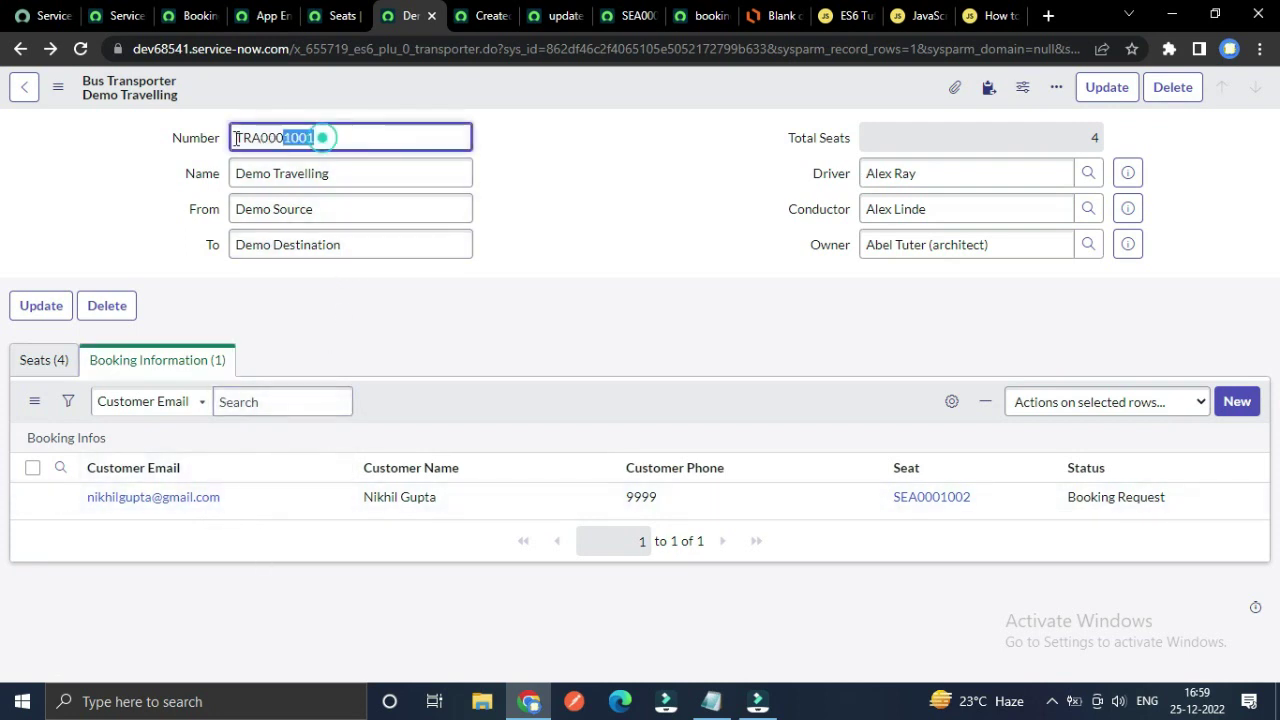
left_click(98, 196)
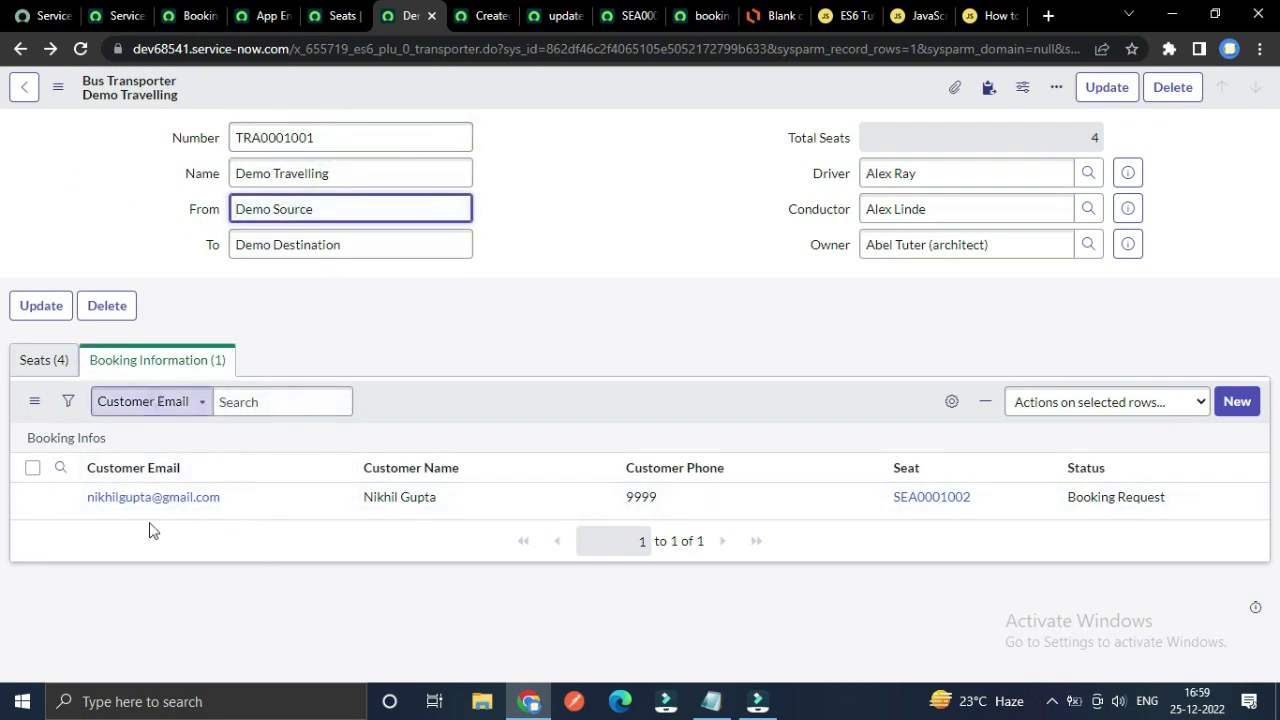
- Review the relationship's Applies to table and Queries from table settings
left_click(190, 15)
left_click(634, 180)
left_click(589, 179)
left_click(832, 216)
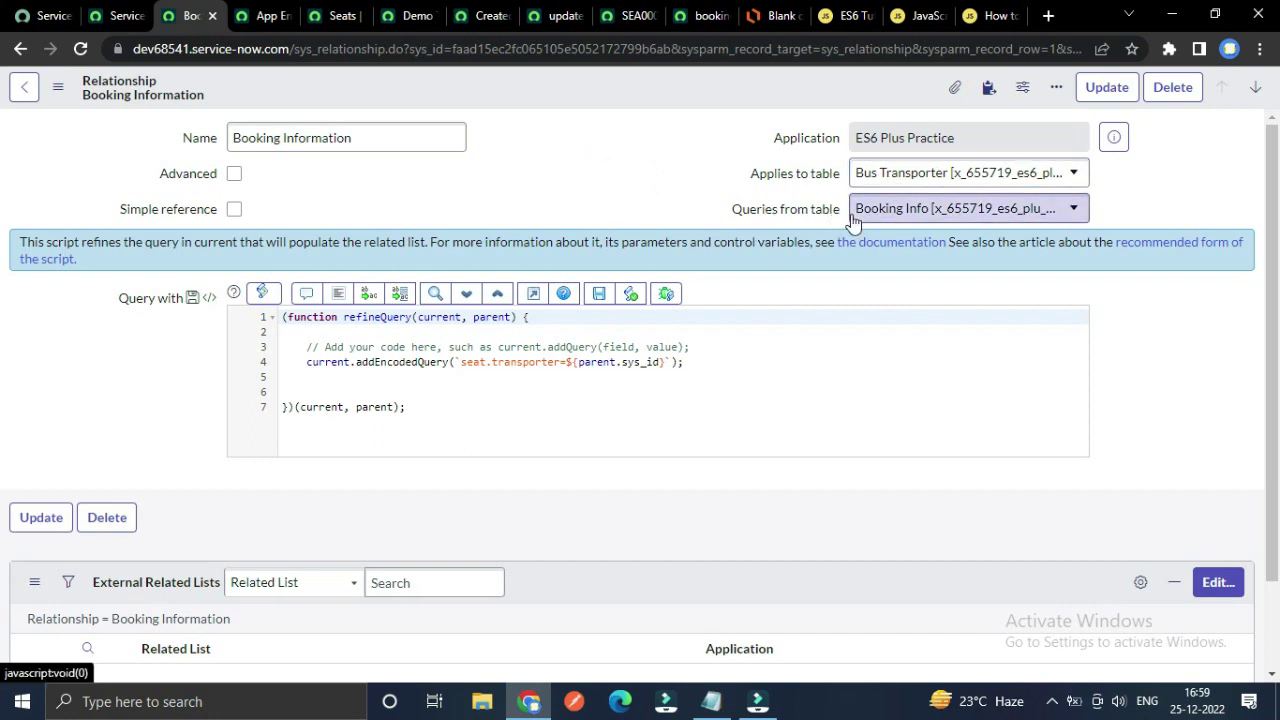
left_click(588, 203)
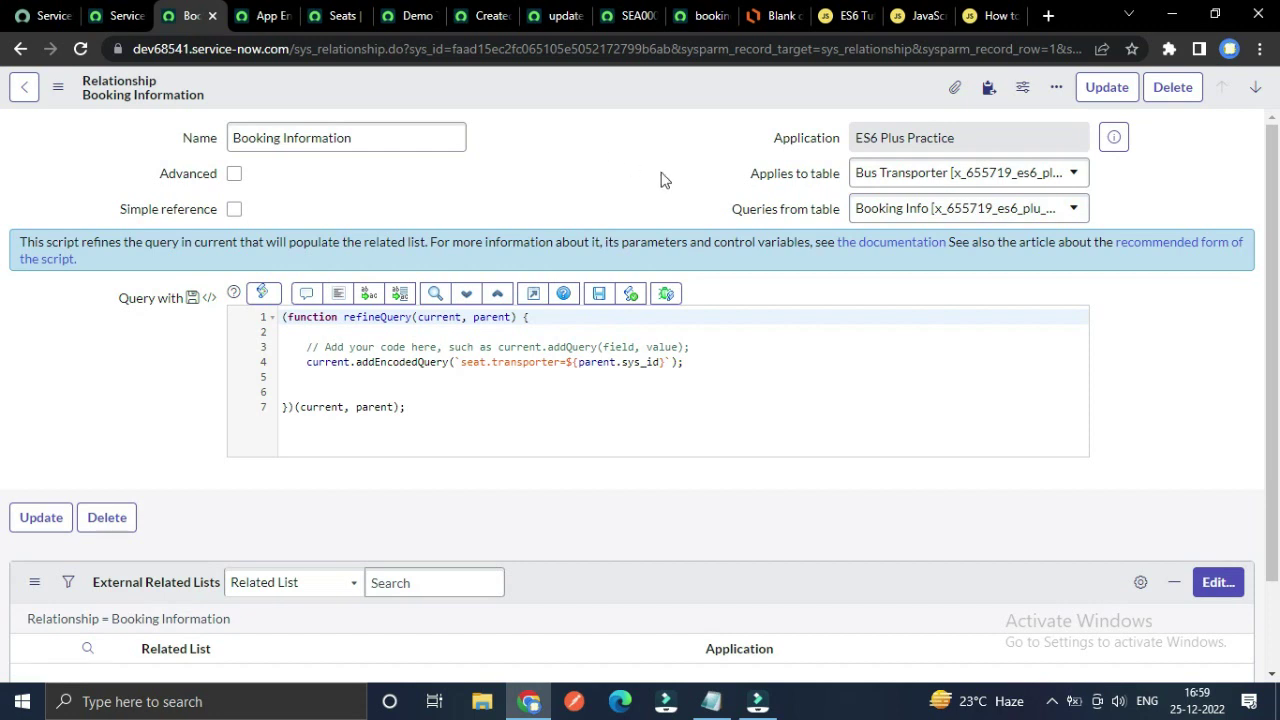
- Examine the script's encoded query line filtering on seat.transporter=${parent.sys_id}
left_click_drag(722, 209, 838, 215)
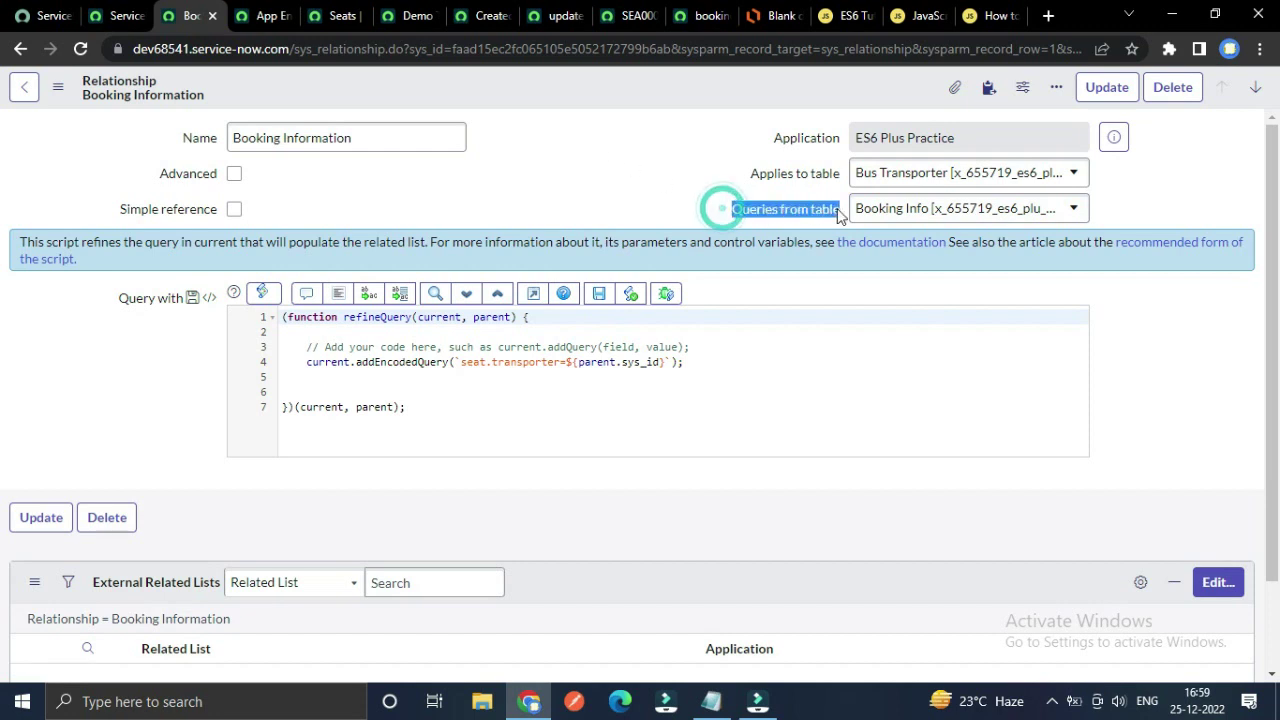
left_click(556, 155)
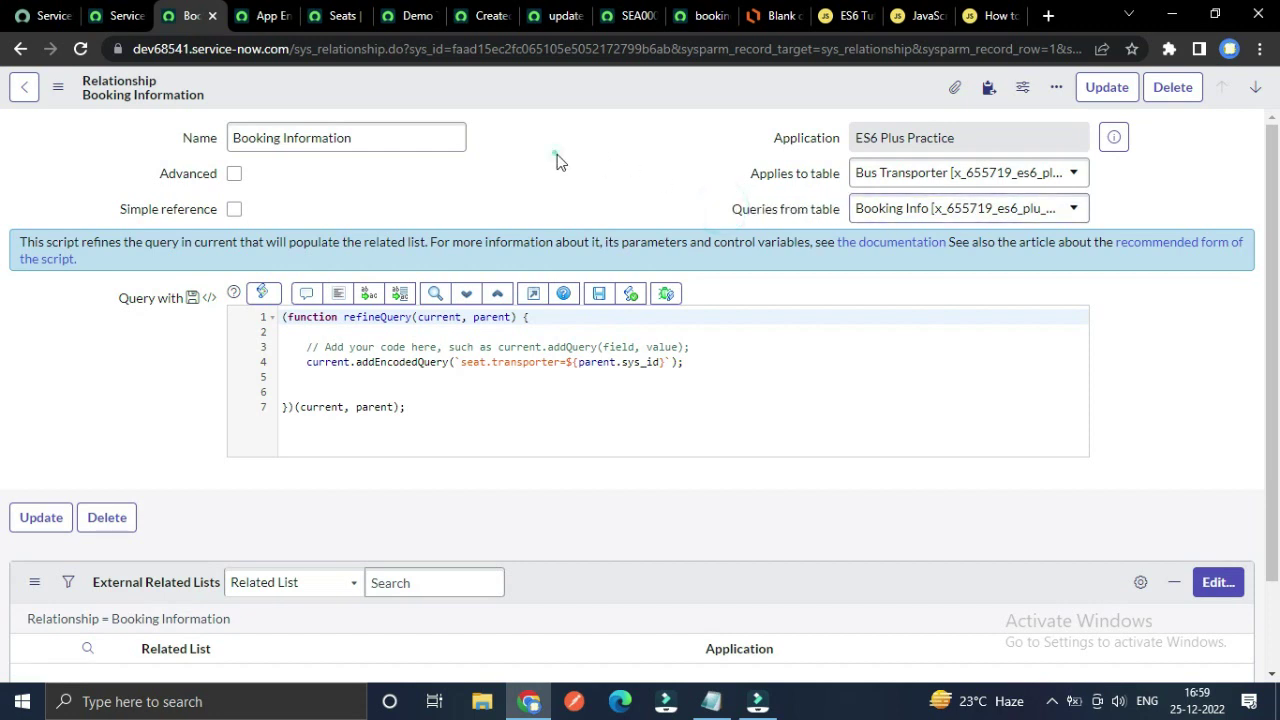
left_click(308, 363)
left_click_drag(308, 363, 692, 362)
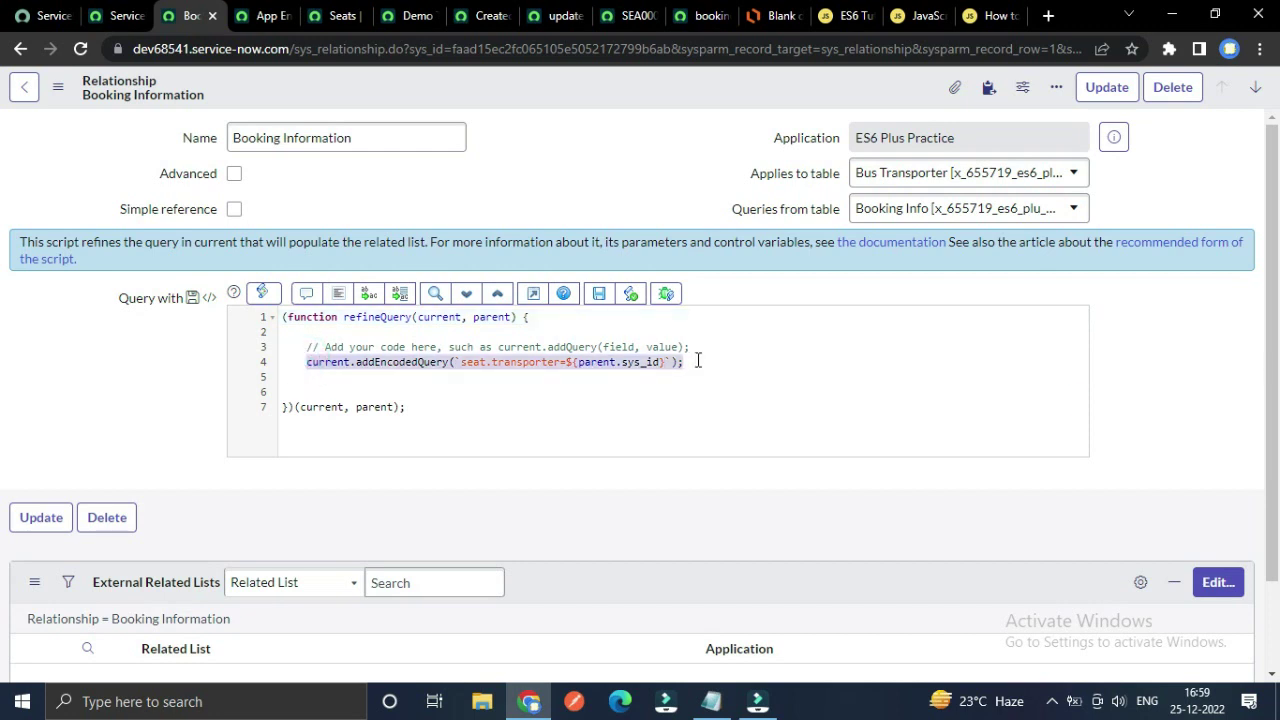
left_click(595, 408)
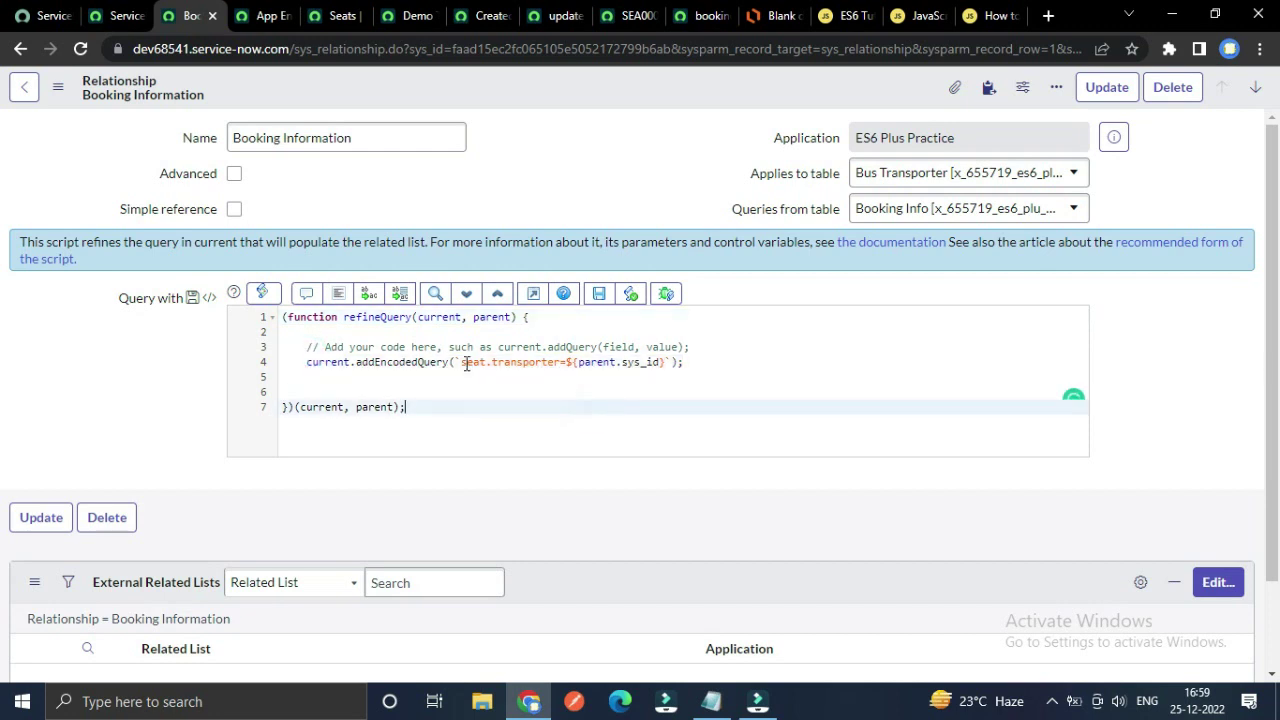
left_click_drag(461, 362, 666, 362)
left_click(522, 411)
left_click(502, 391)
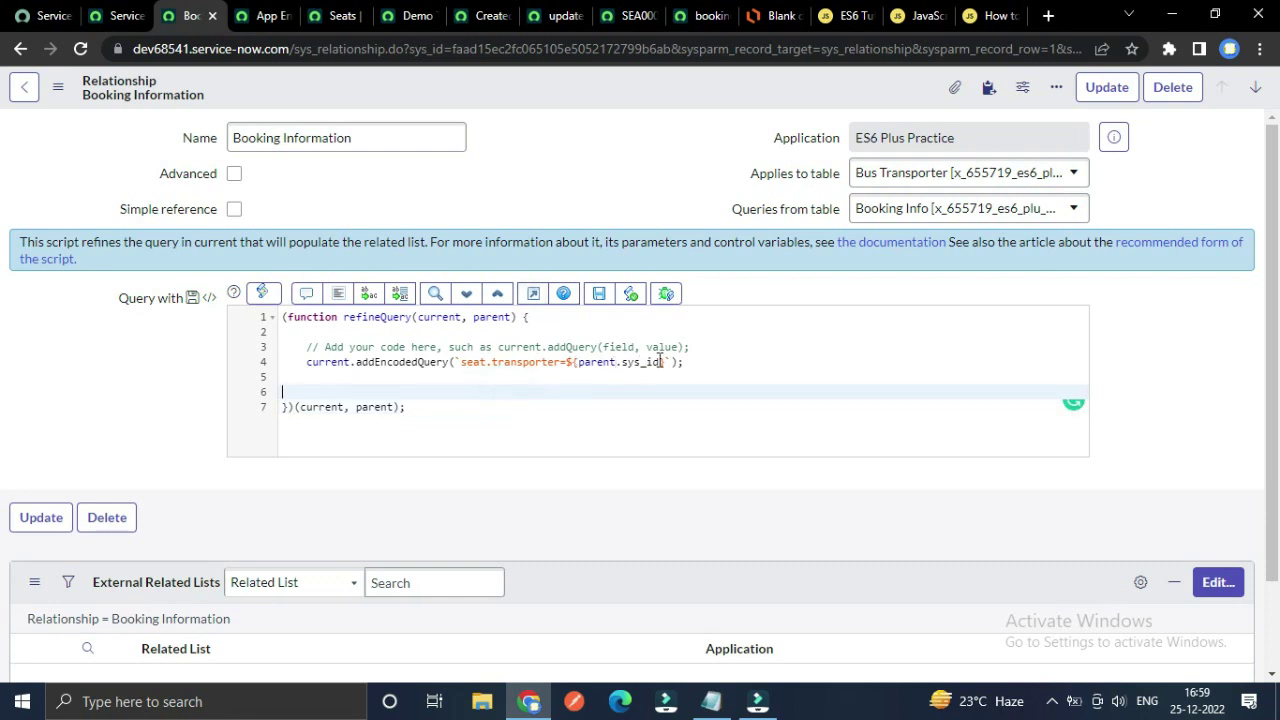
left_click(495, 317)
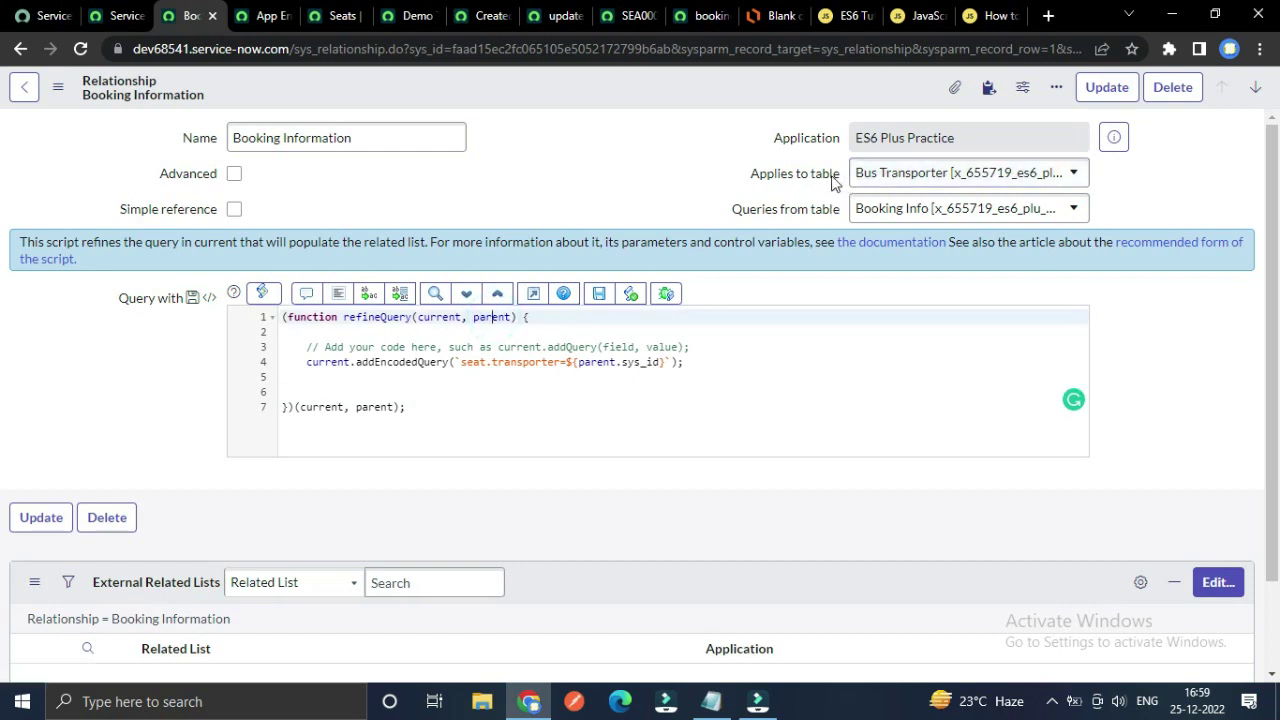
- On the Demo Travelling transporter record, inspect the record id in the page URL
left_click(410, 15)
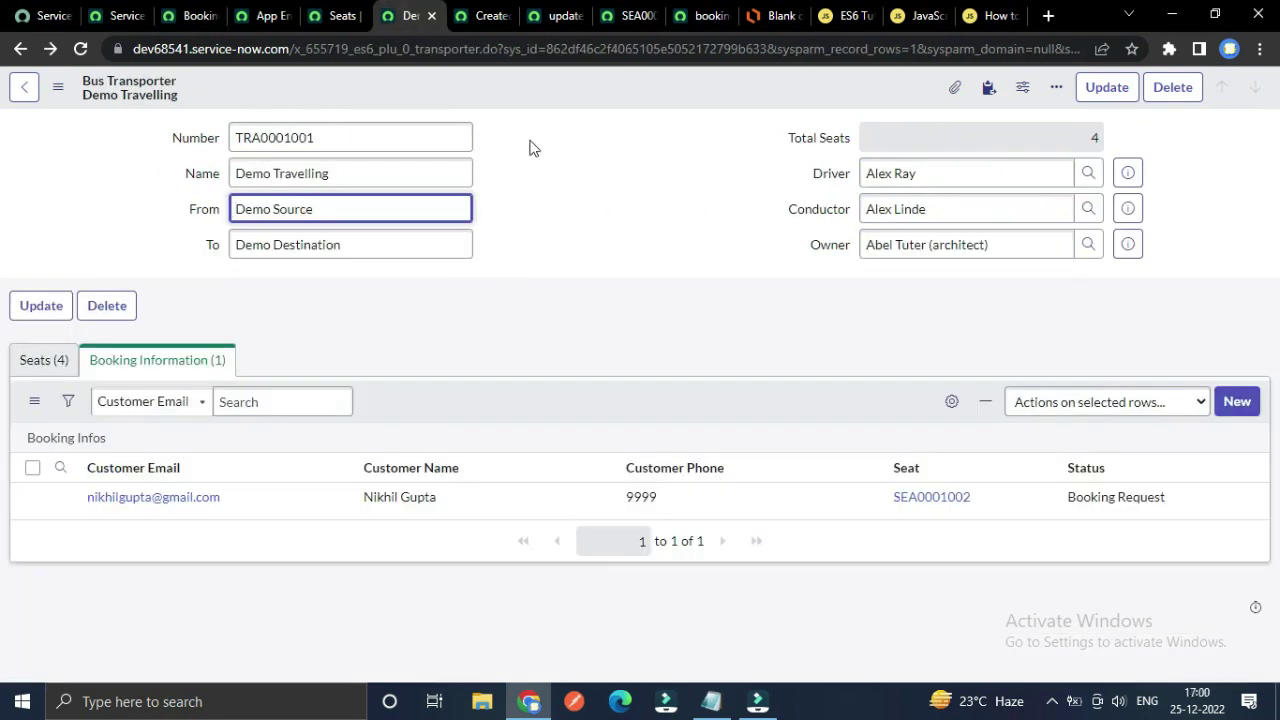
left_click(565, 50)
left_click(565, 50)
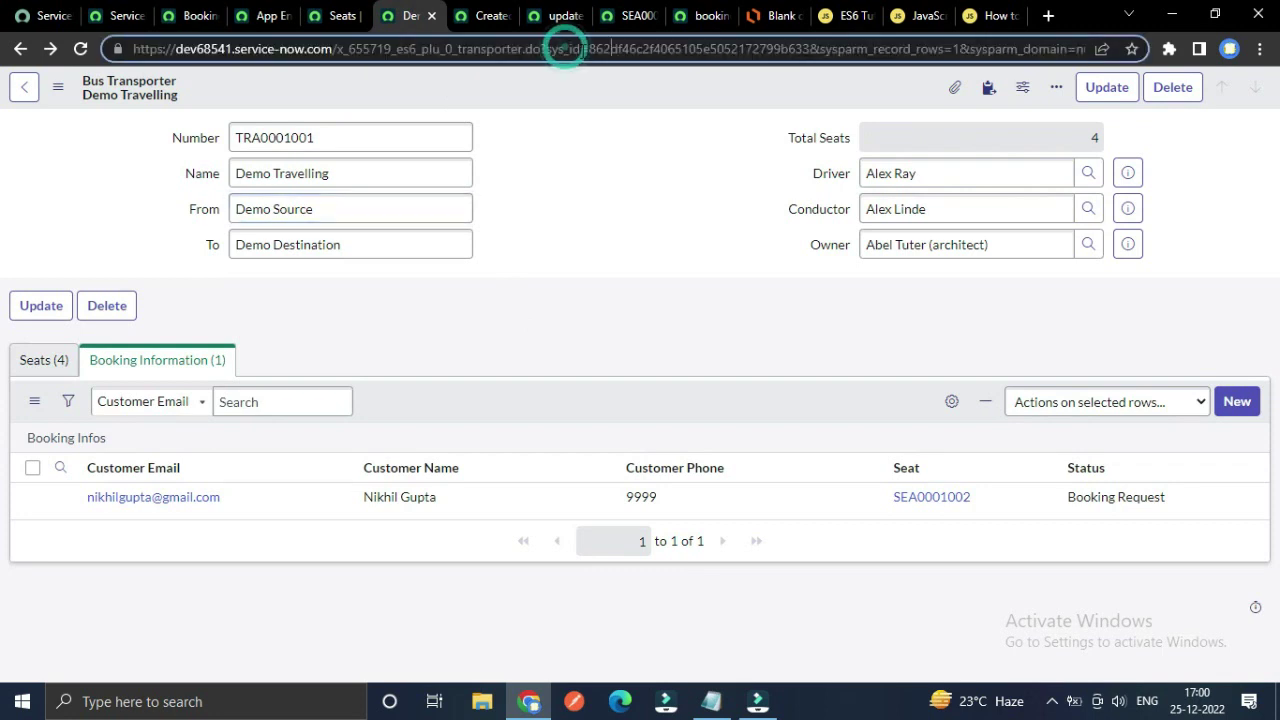
left_click(615, 50)
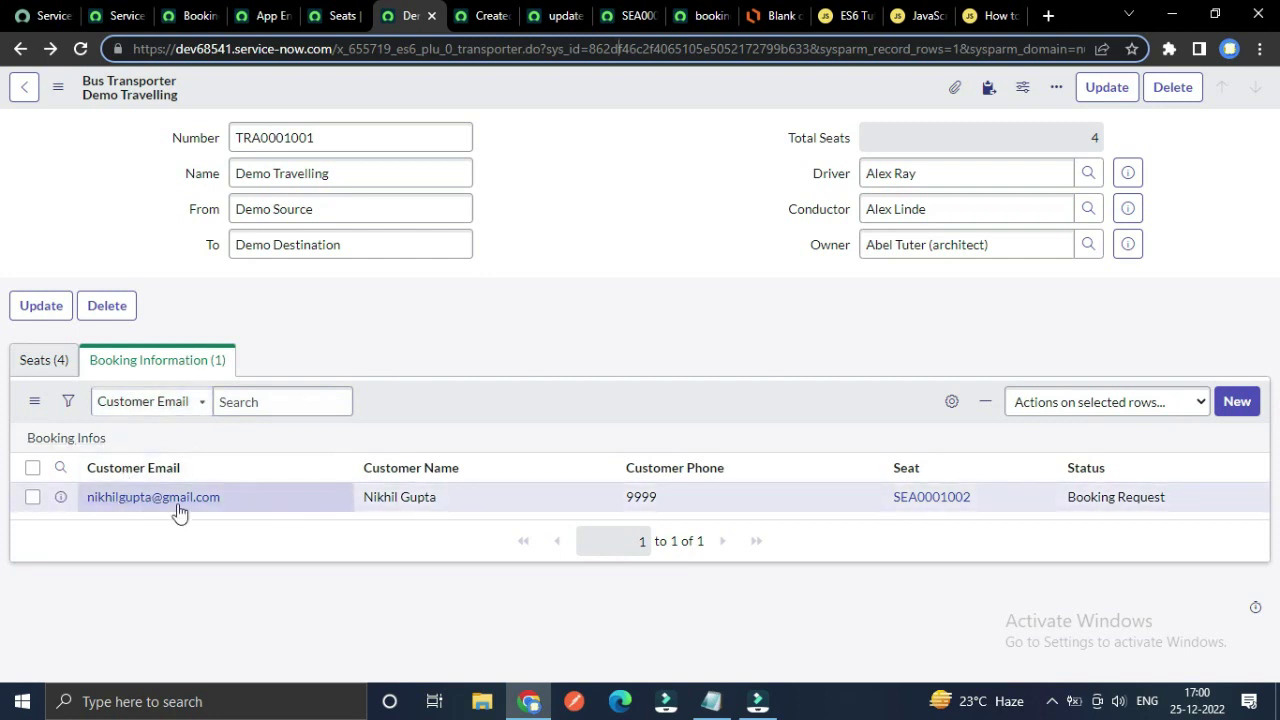
- Compare the transporter's Seats list against its Booking Information list several times
left_click(45, 361)
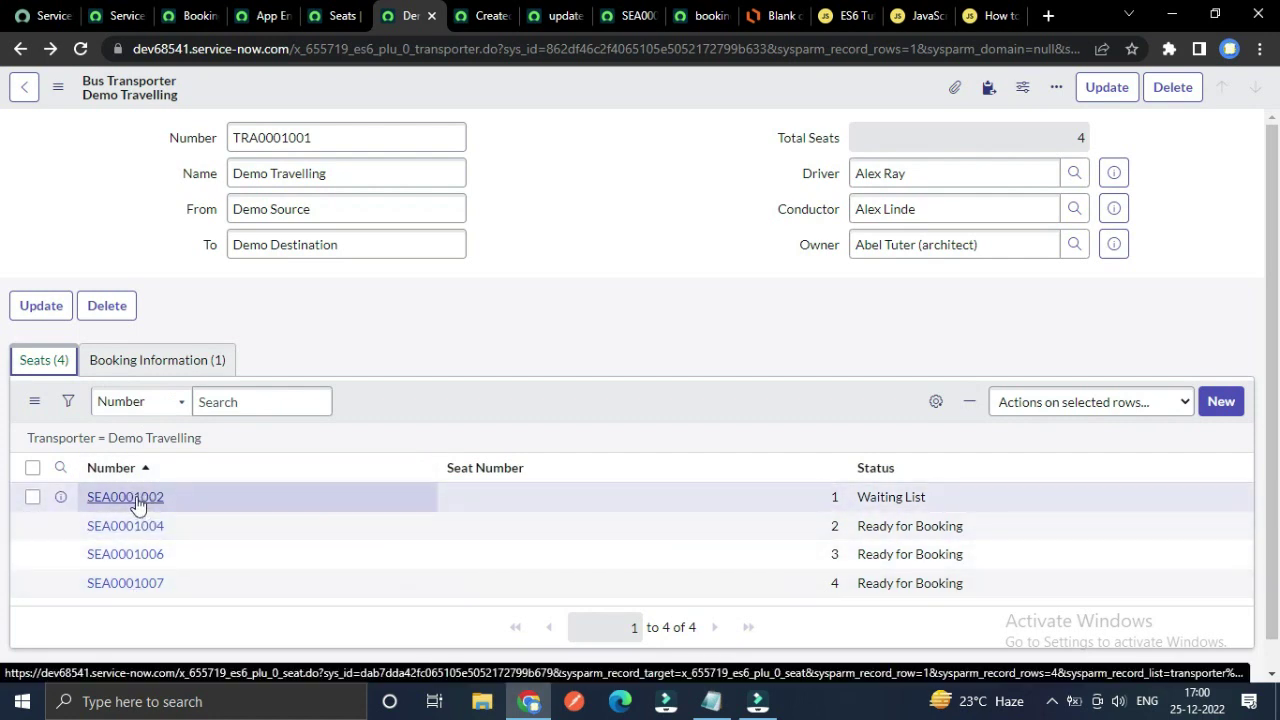
left_click(182, 360)
left_click(46, 366)
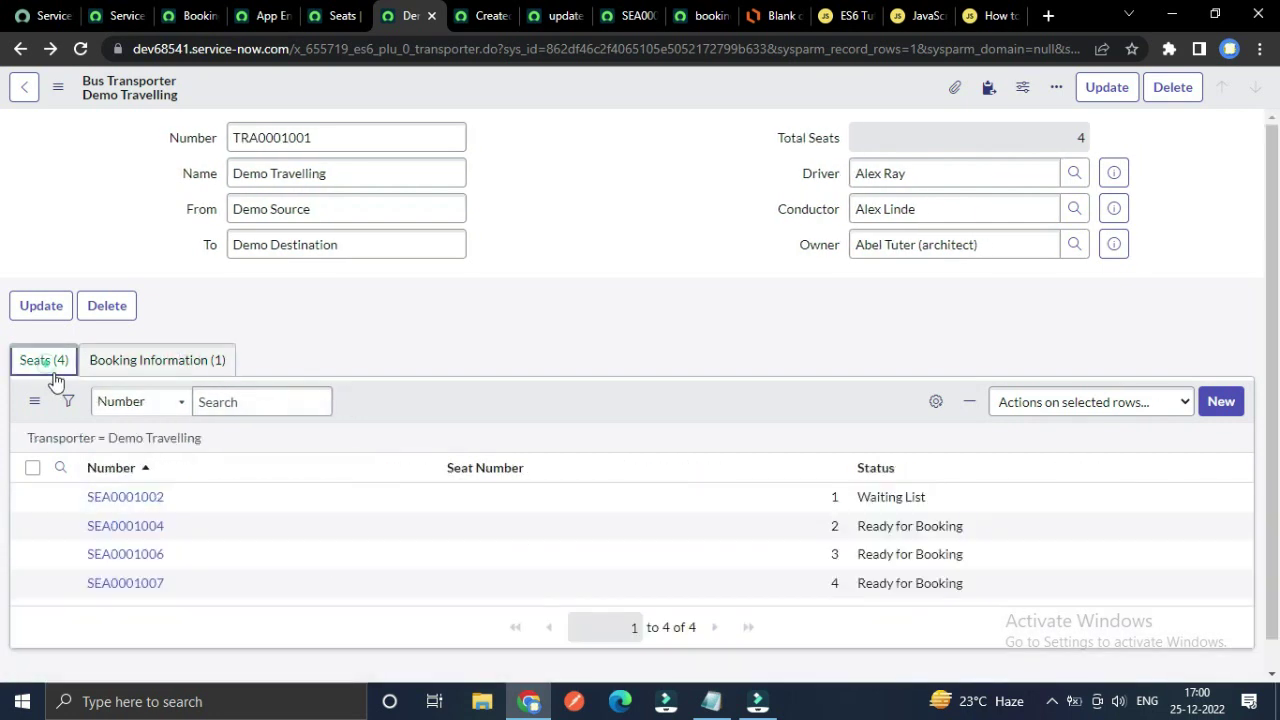
left_click(152, 362)
left_click(54, 361)
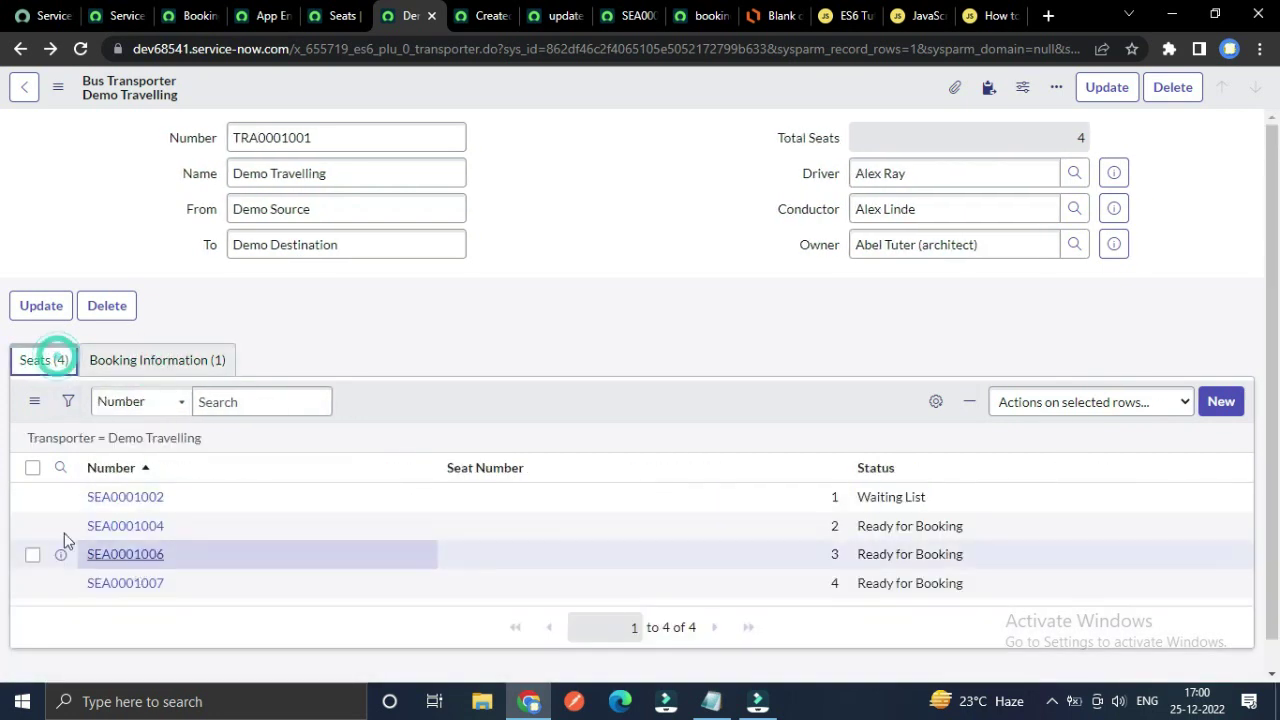
left_click(187, 362)
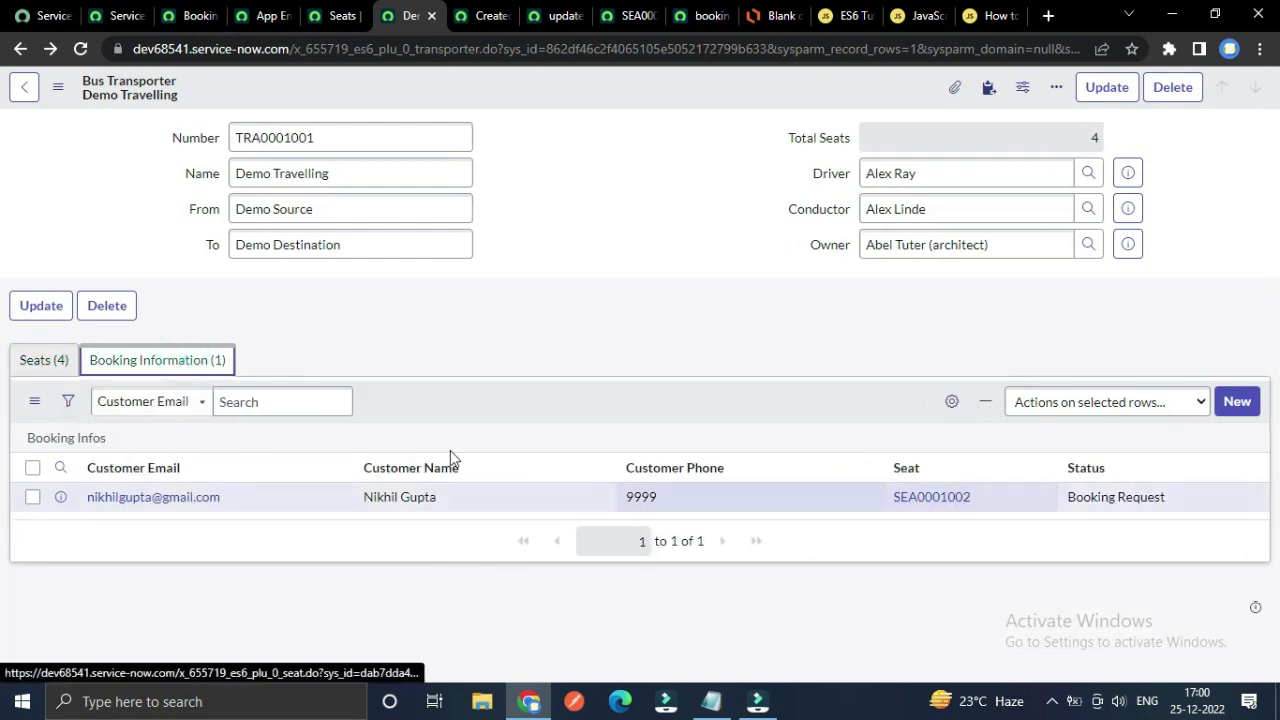
left_click(46, 362)
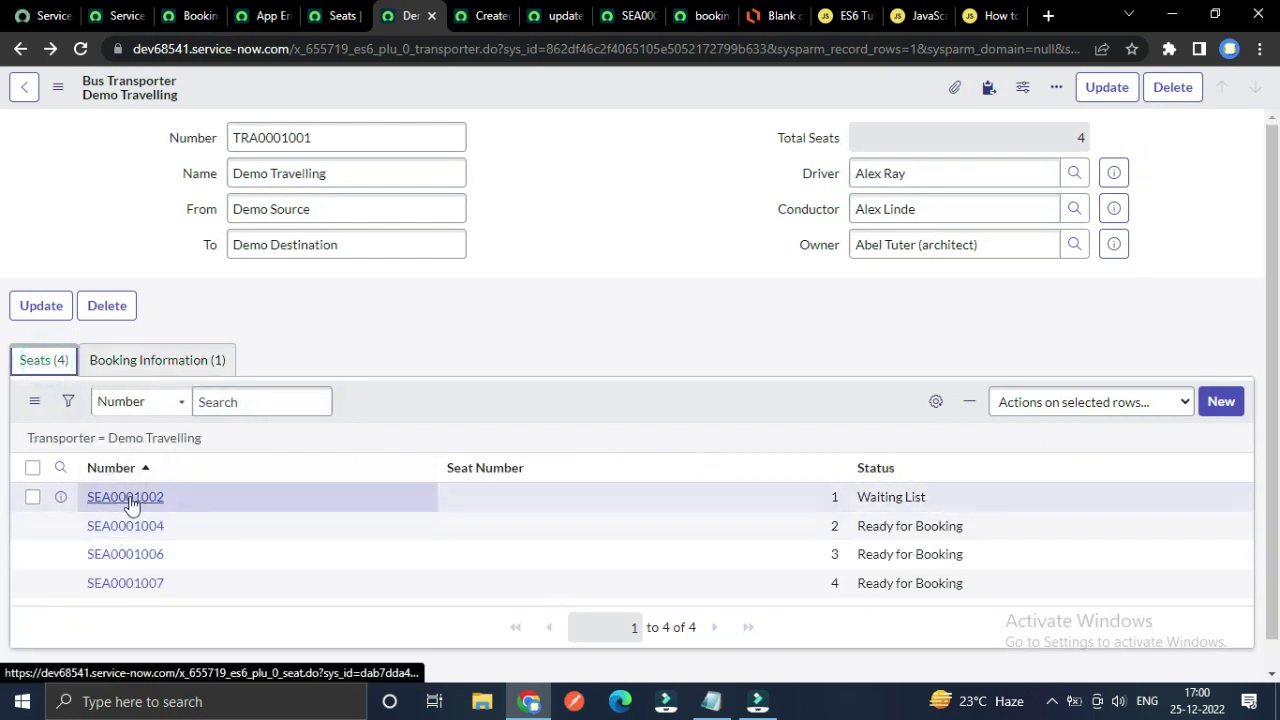
left_click(132, 362)
left_click(46, 360)
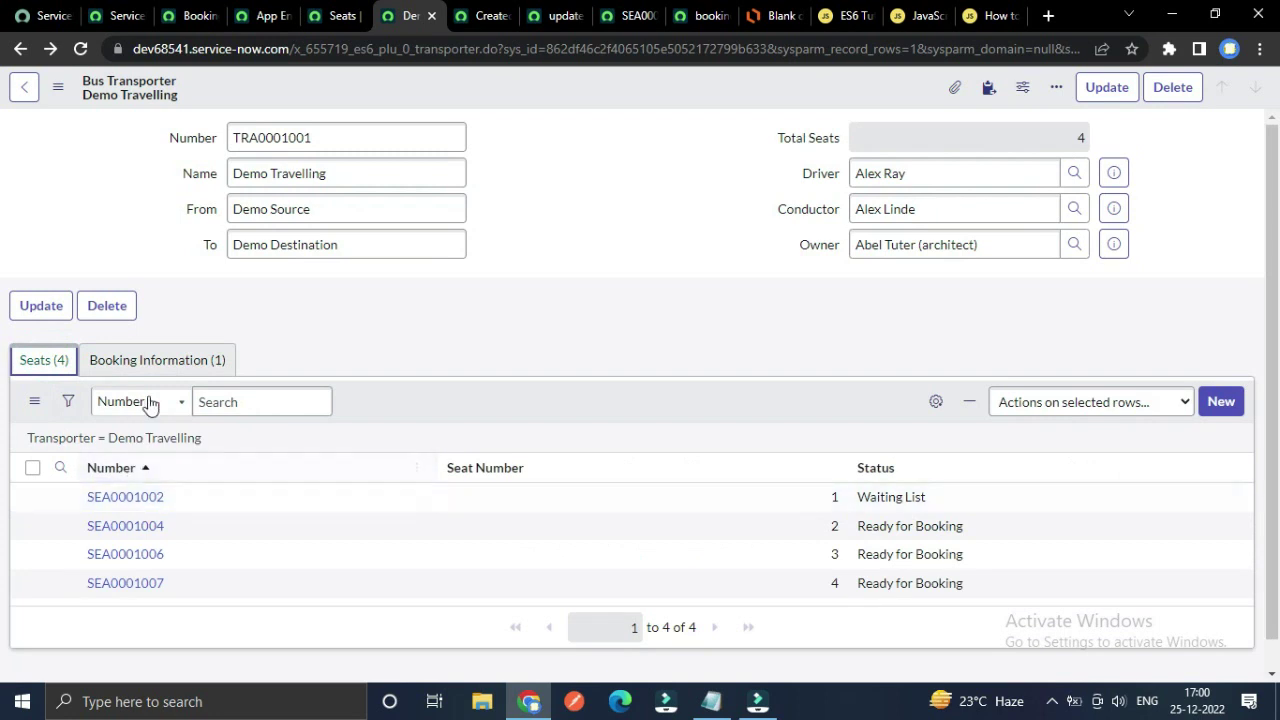
left_click(122, 367)
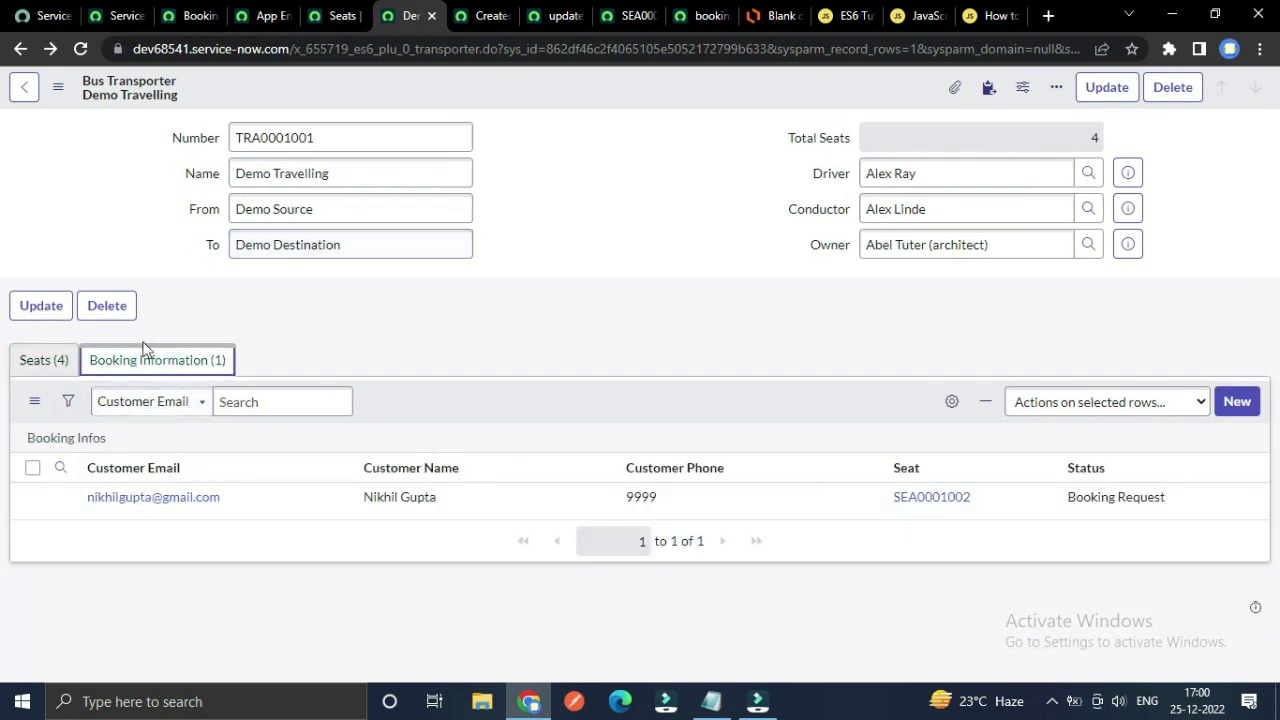
left_click(41, 360)
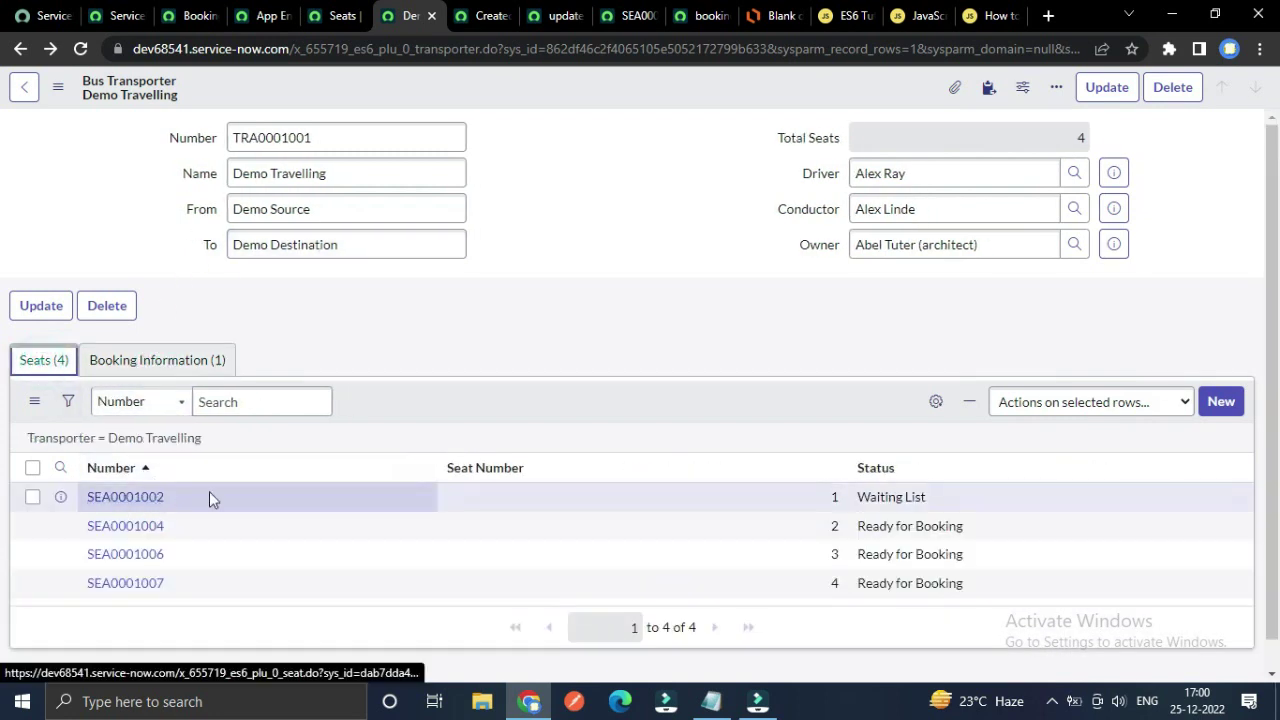
left_click(162, 352)
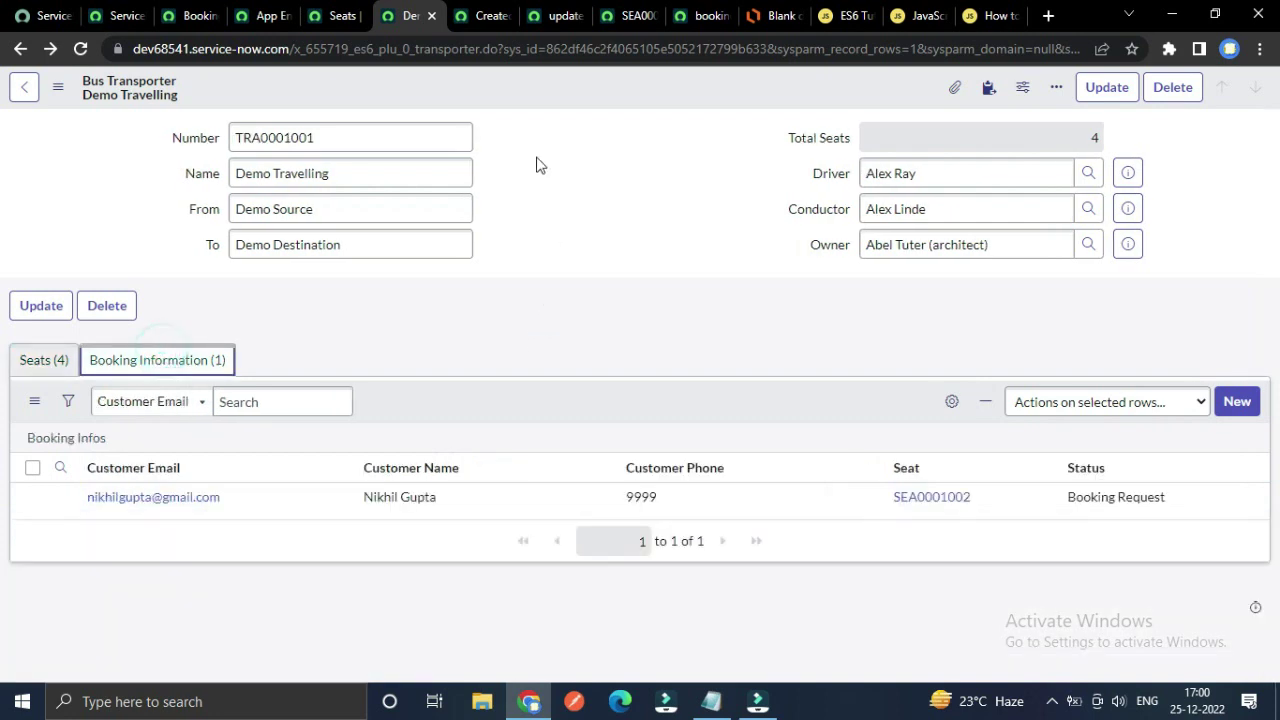
- Check the URL record id against the relationship script's encoded query line
left_click(552, 49)
left_click(630, 49)
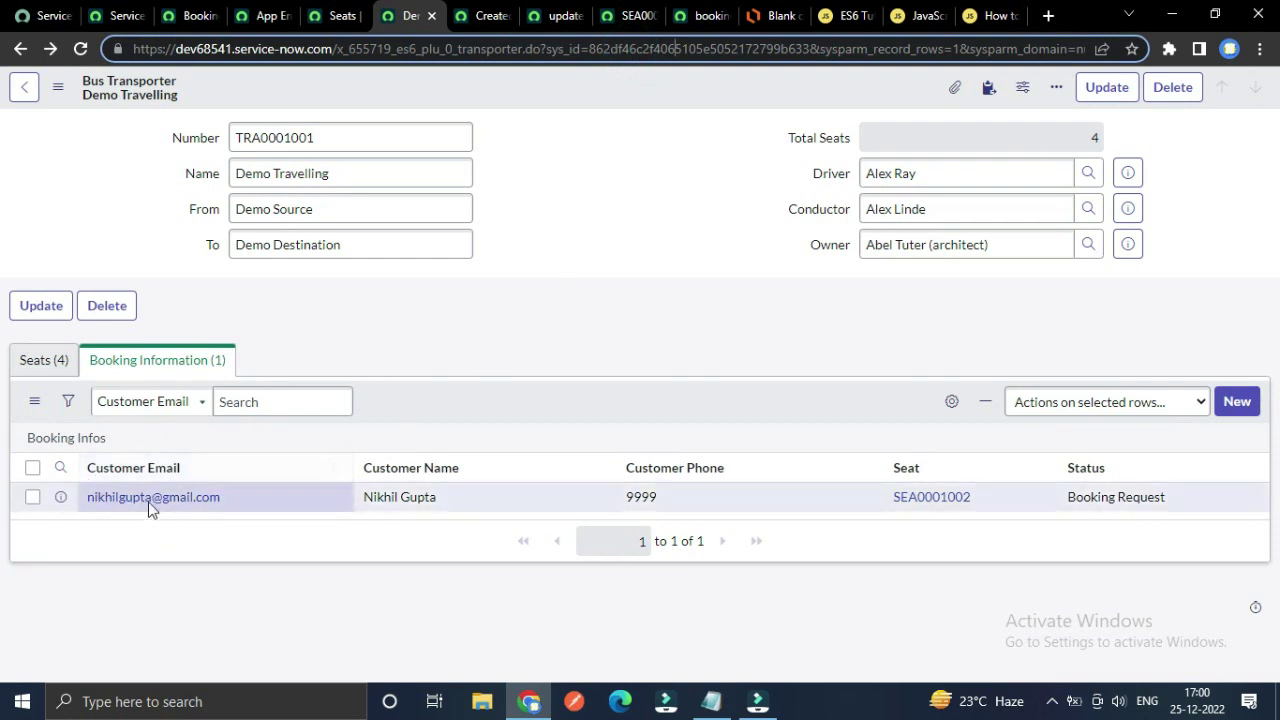
left_click(195, 15)
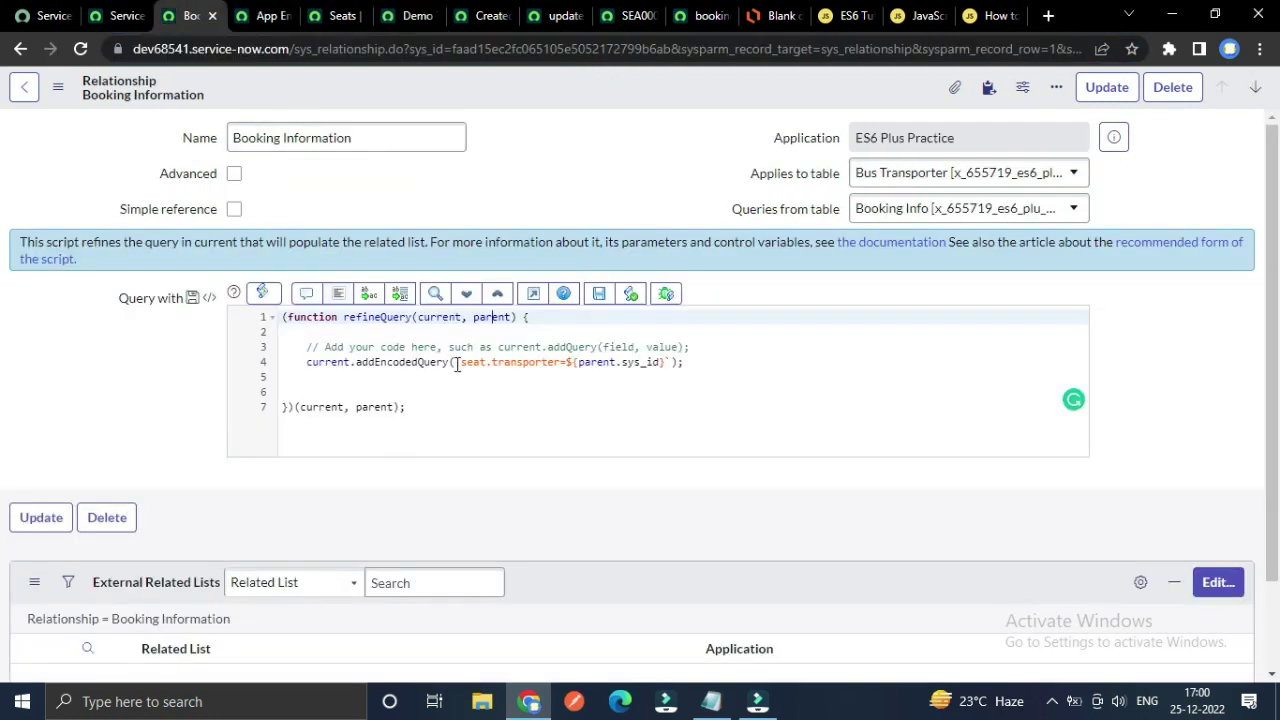
left_click(574, 408)
left_click_drag(303, 362, 714, 363)
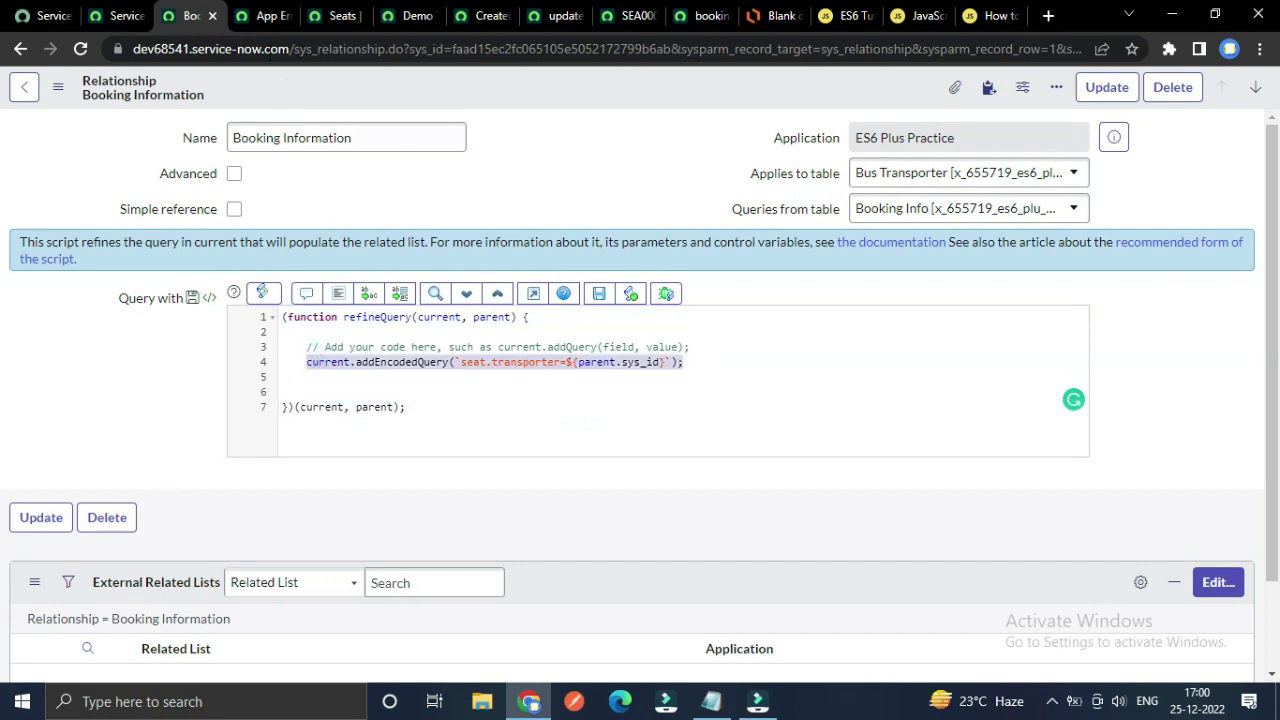
- Close the relationship definition and view the transporter's seats and single booking
left_click(213, 16)
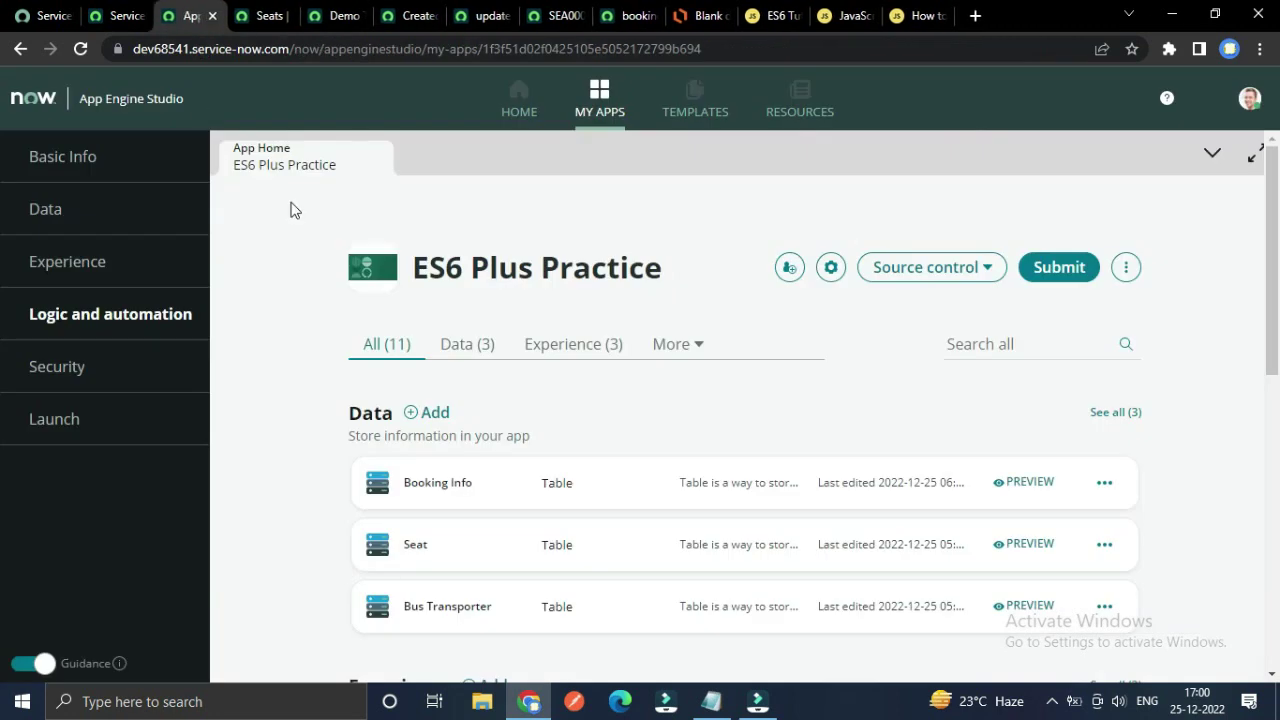
left_click(365, 15)
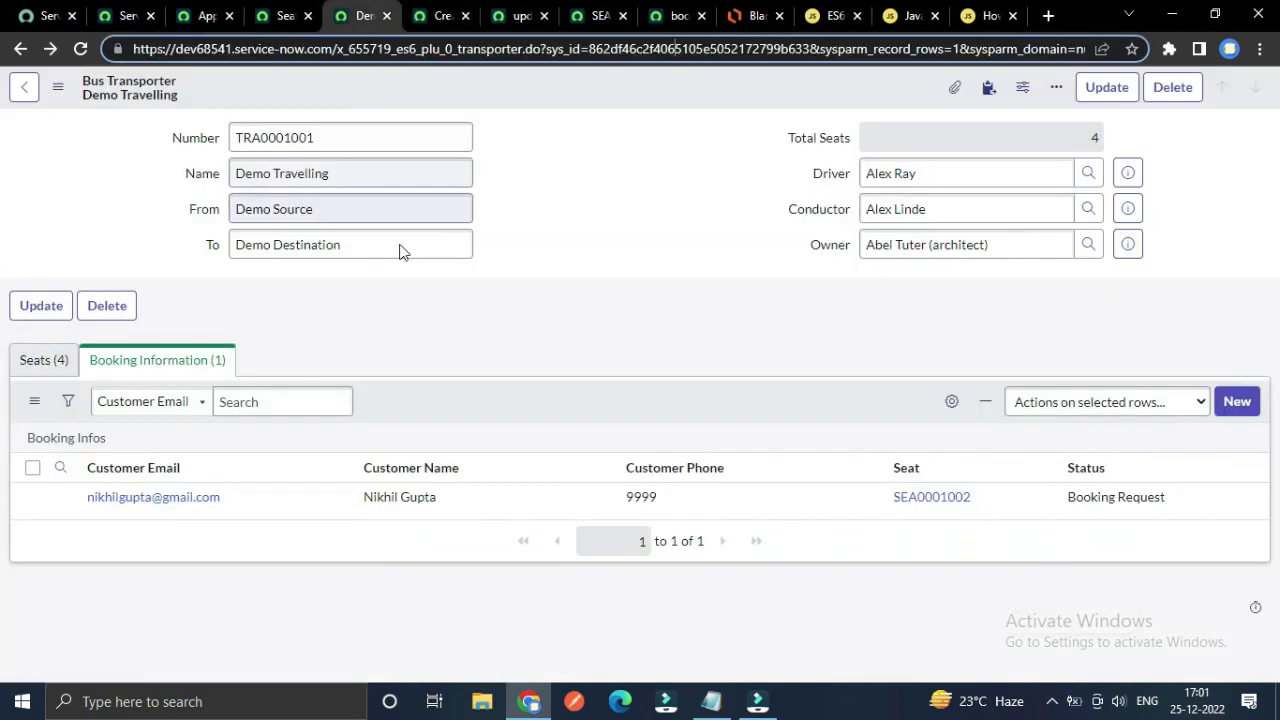
left_click(45, 364)
left_click(150, 362)
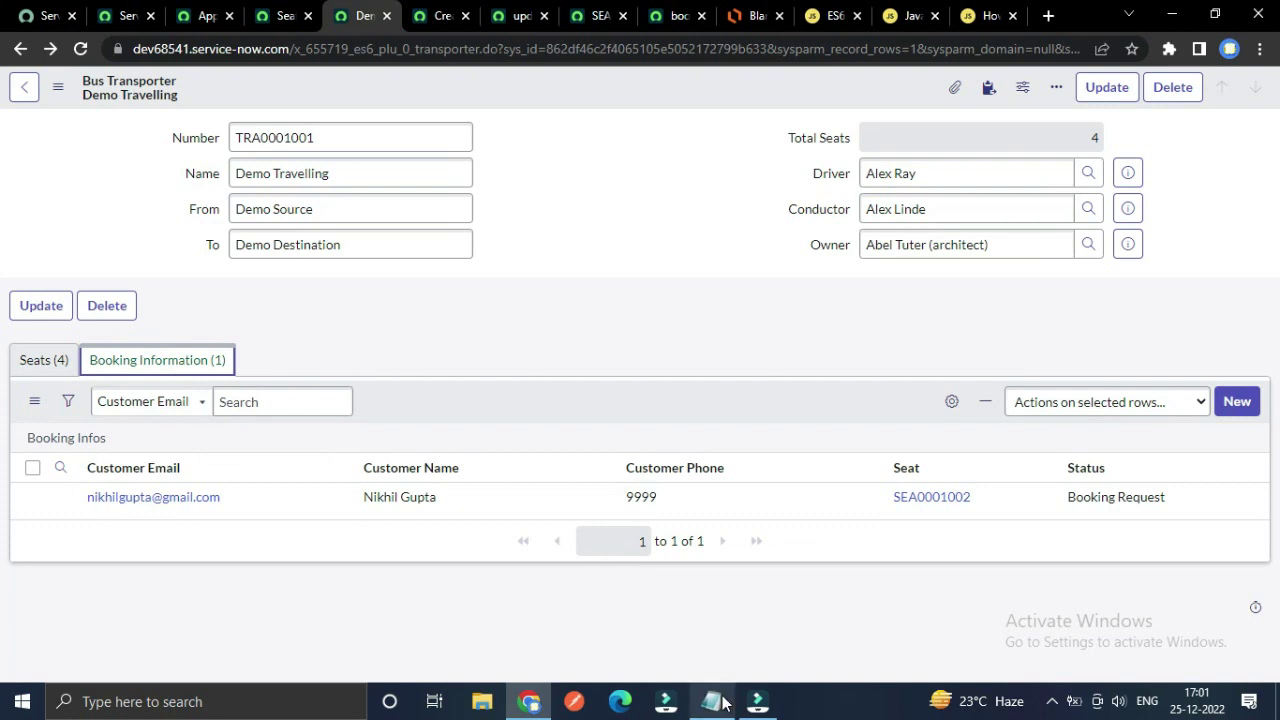
mouse_move(720, 692)
left_click(717, 638)
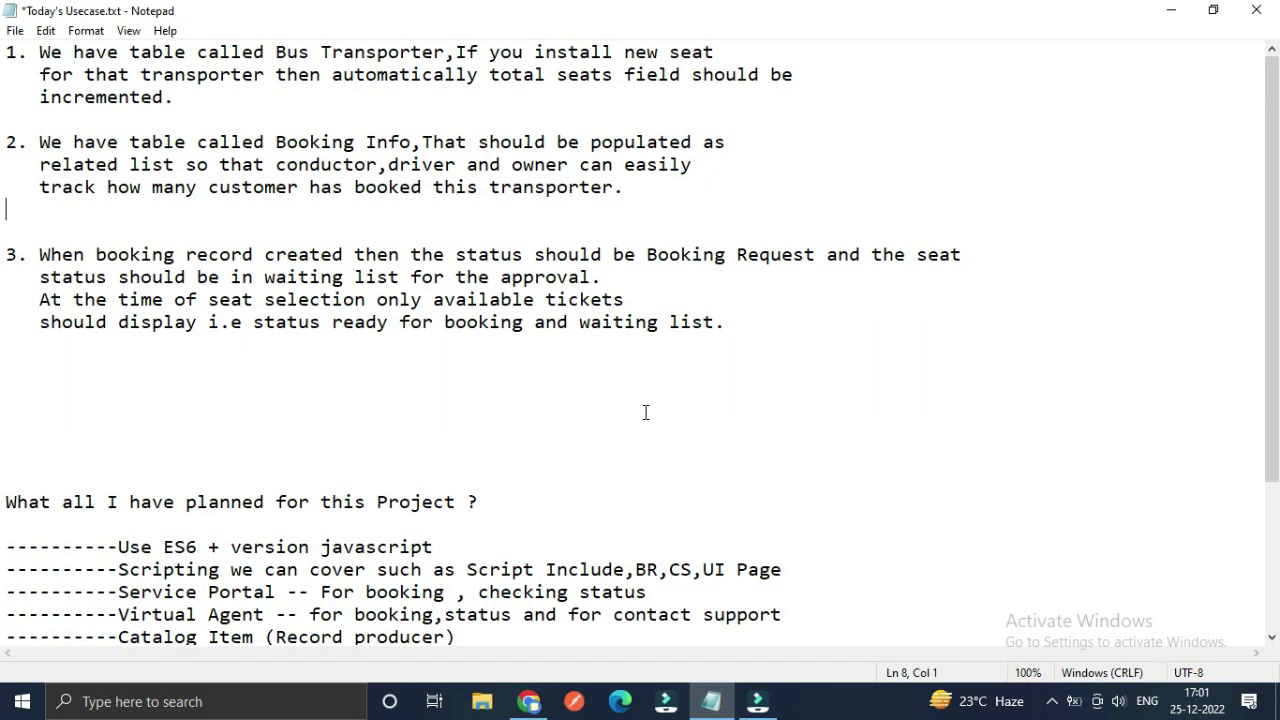
left_click(529, 700)
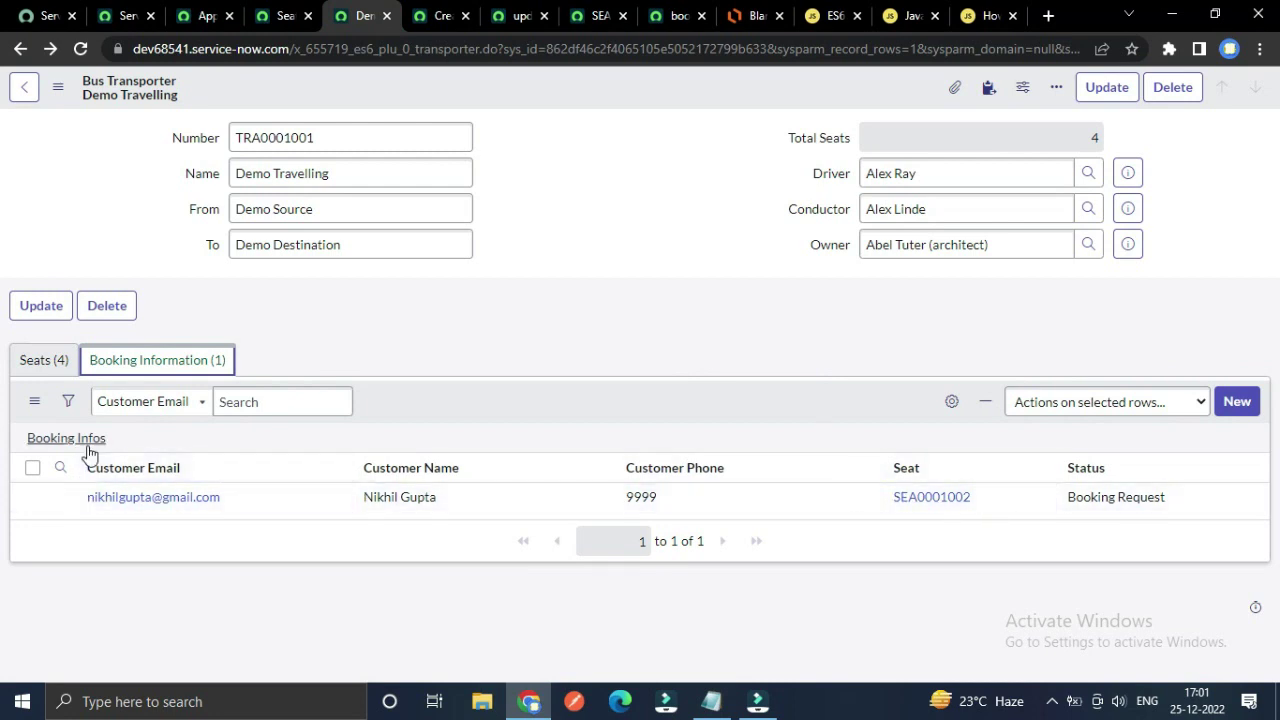
- Create a new booking from the related list, entering the customer's name, phone and e-mail
left_click(1238, 401)
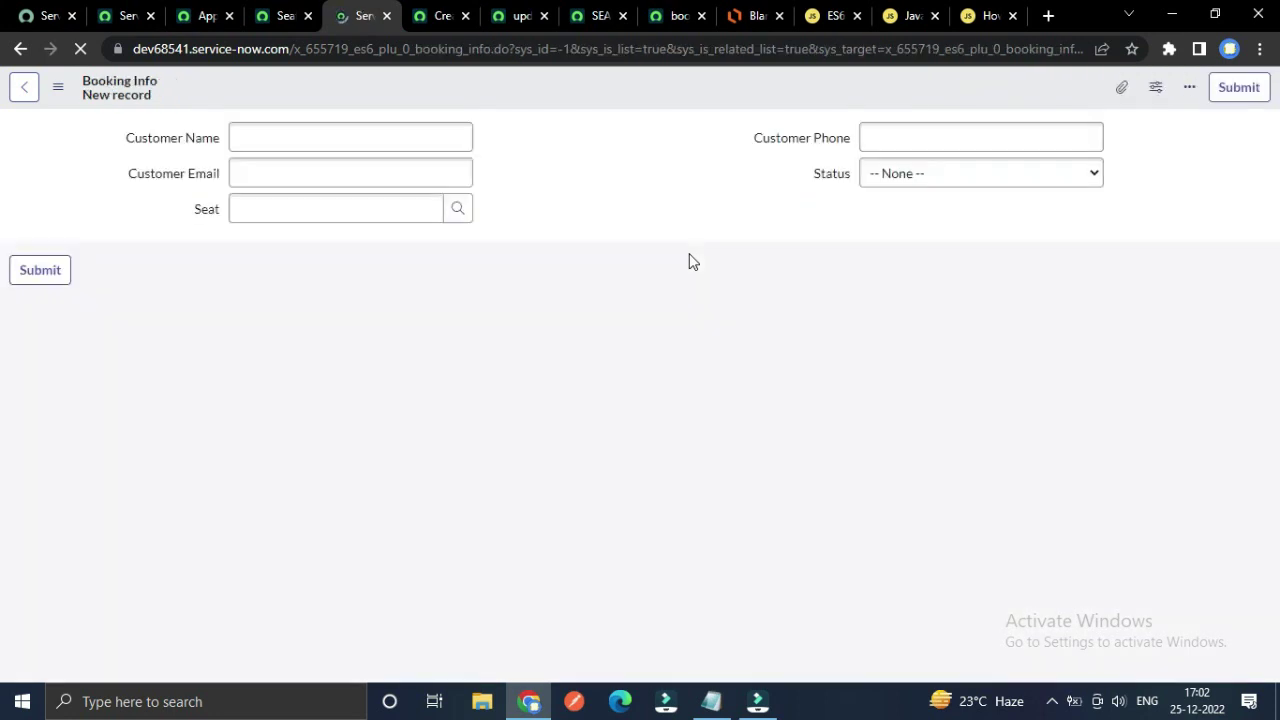
left_click(256, 138)
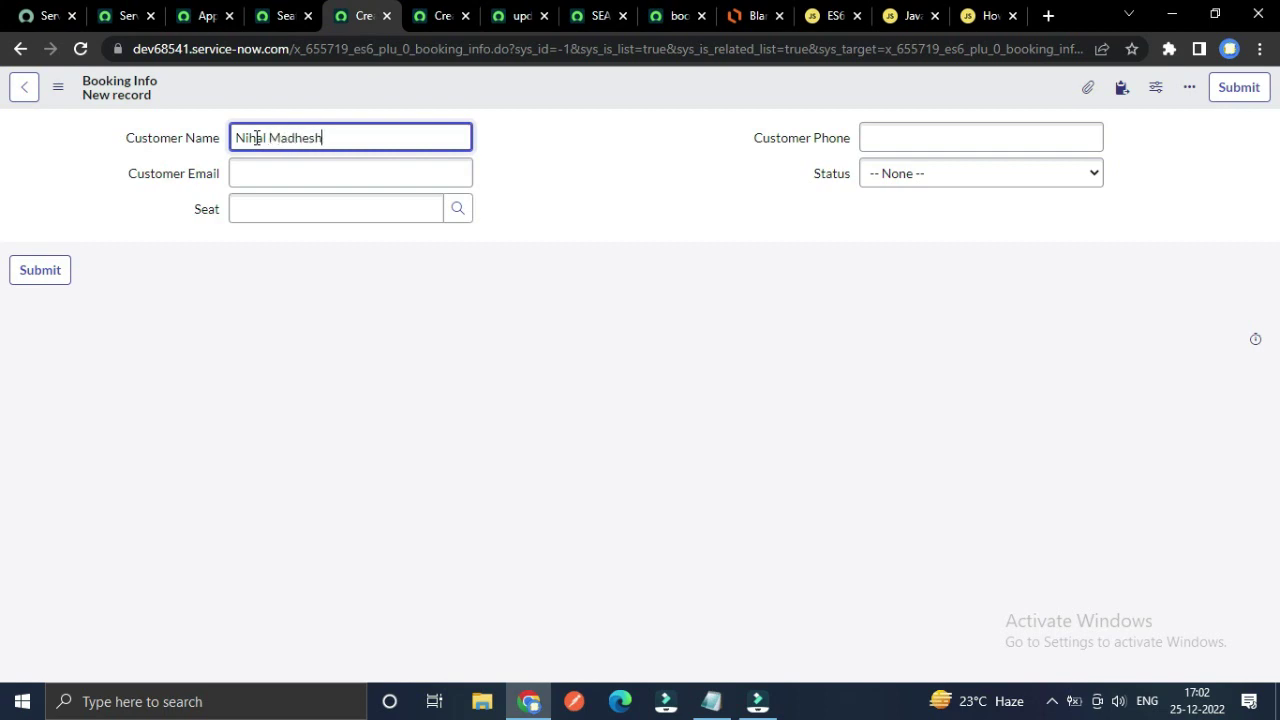
left_click(893, 133)
type("88888")
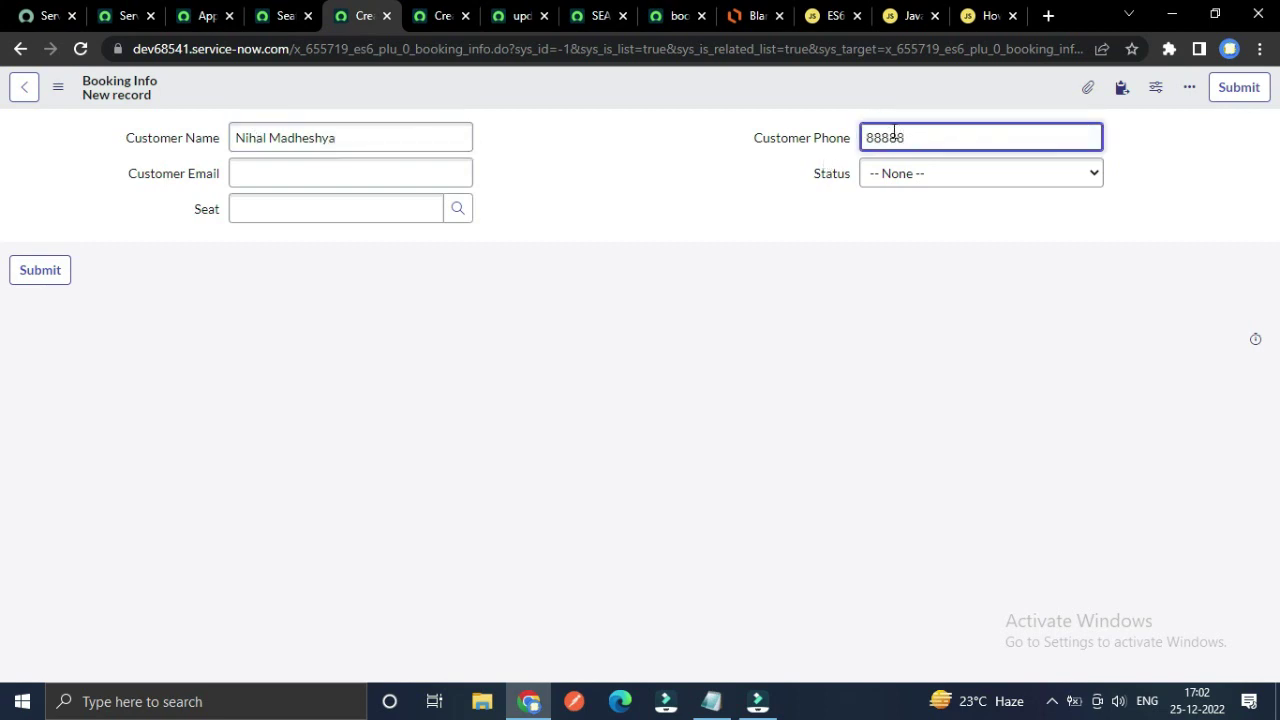
left_click(346, 180)
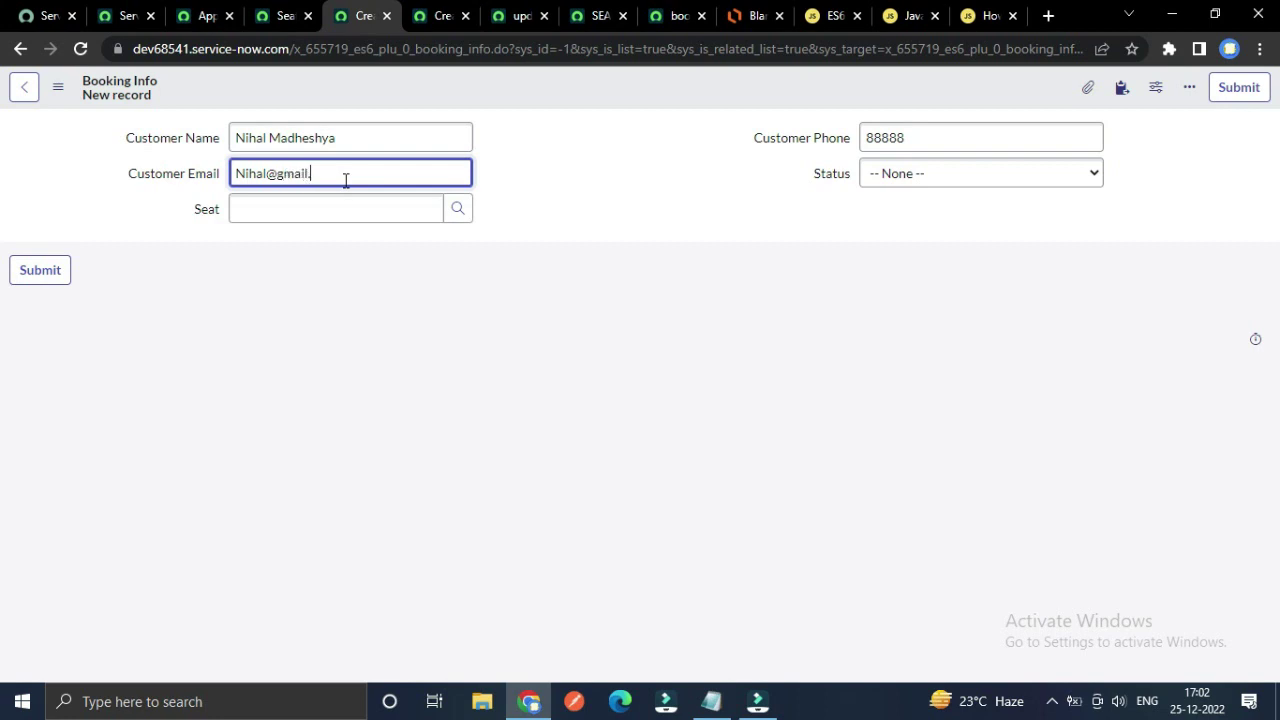
type("om")
left_click(697, 222)
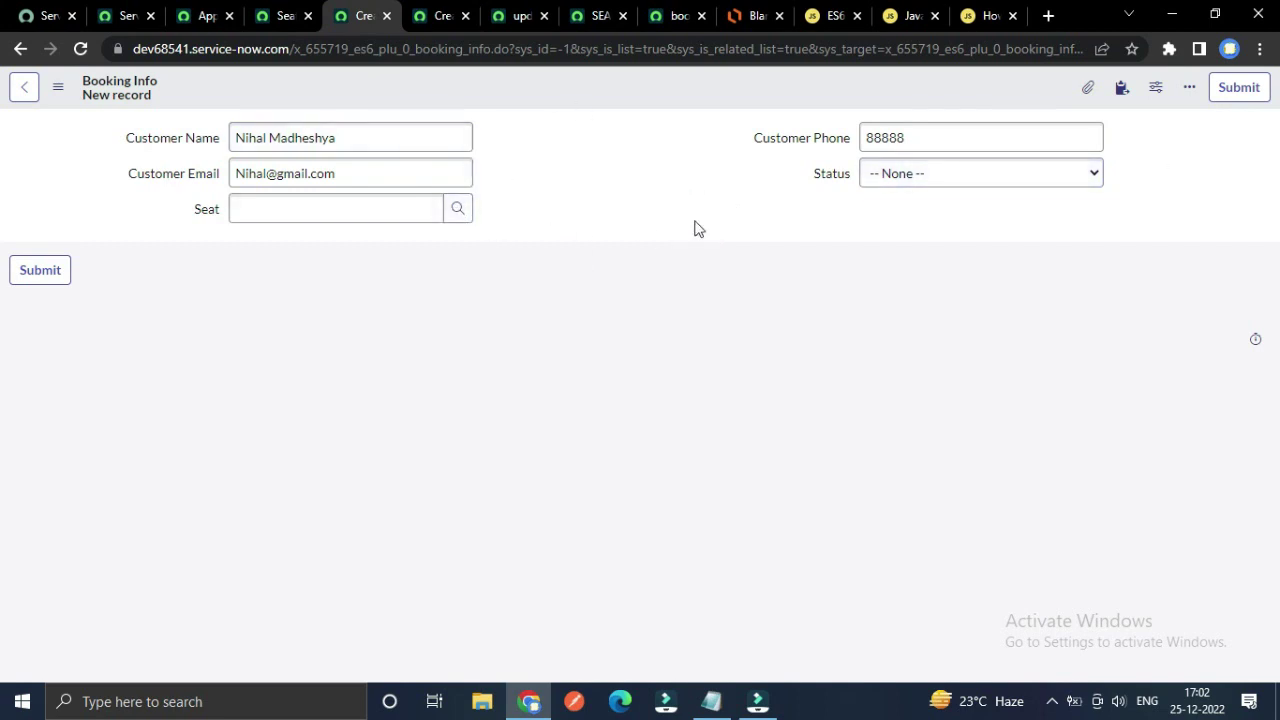
- Leave the booking Status as None and bring up the Seat lookup
left_click(904, 185)
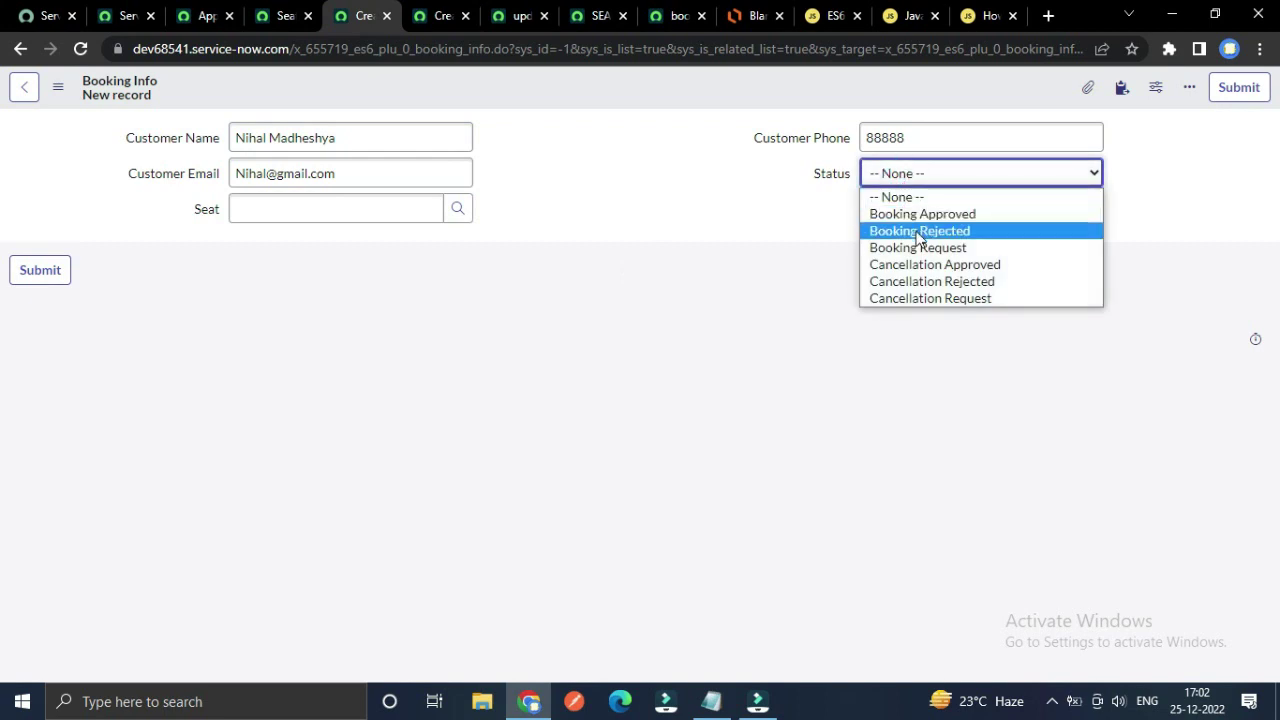
left_click(571, 222)
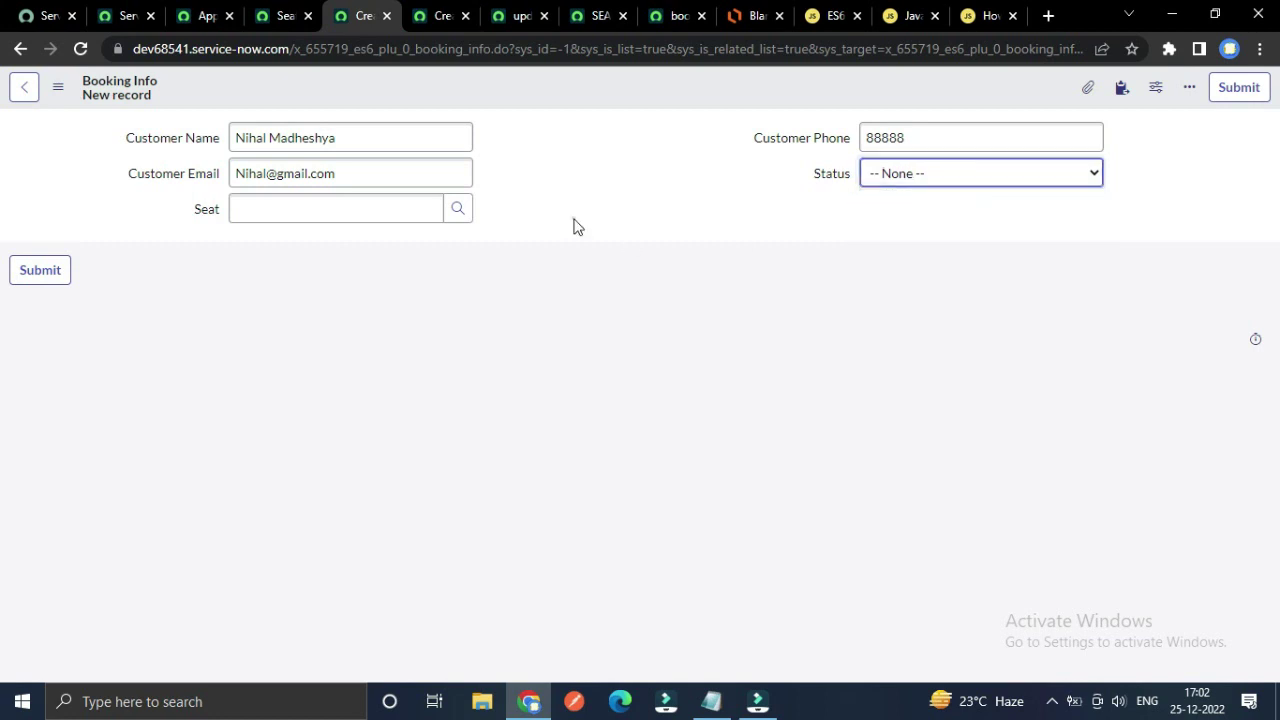
left_click(457, 209)
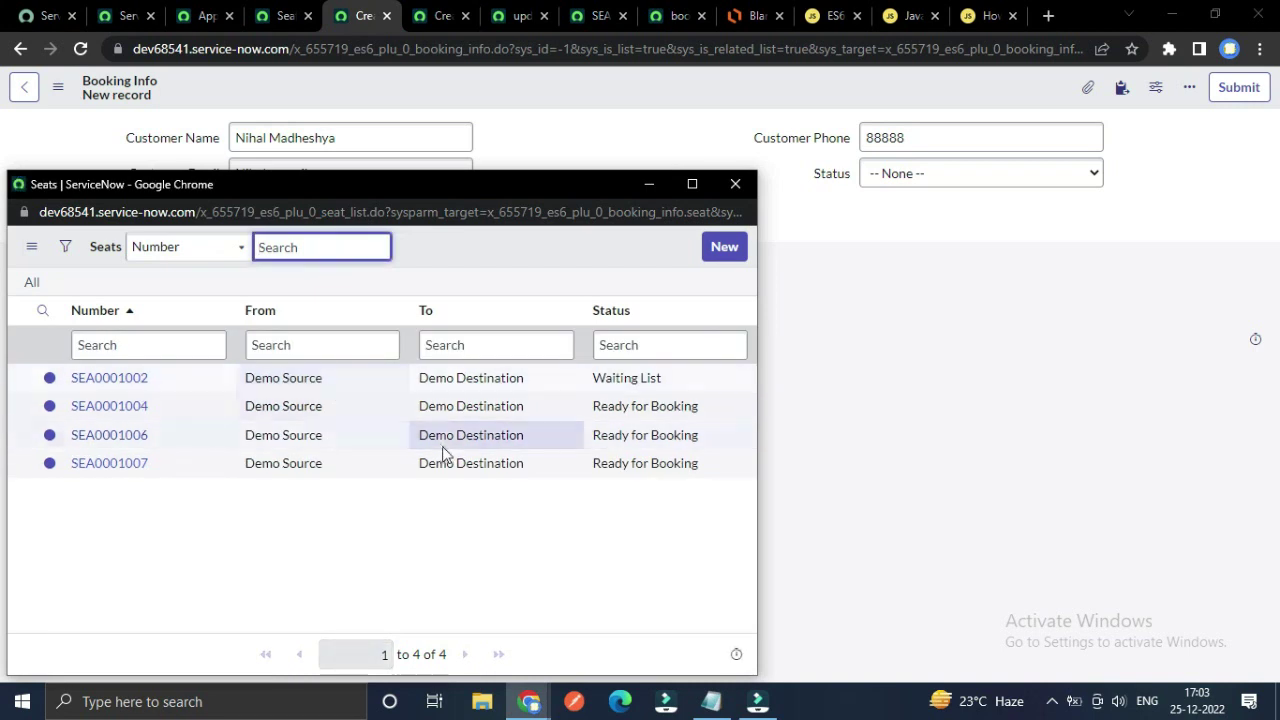
- Pick seat SEA0001004 from the Seats lookup popup for the booking
left_click_drag(426, 190, 500, 136)
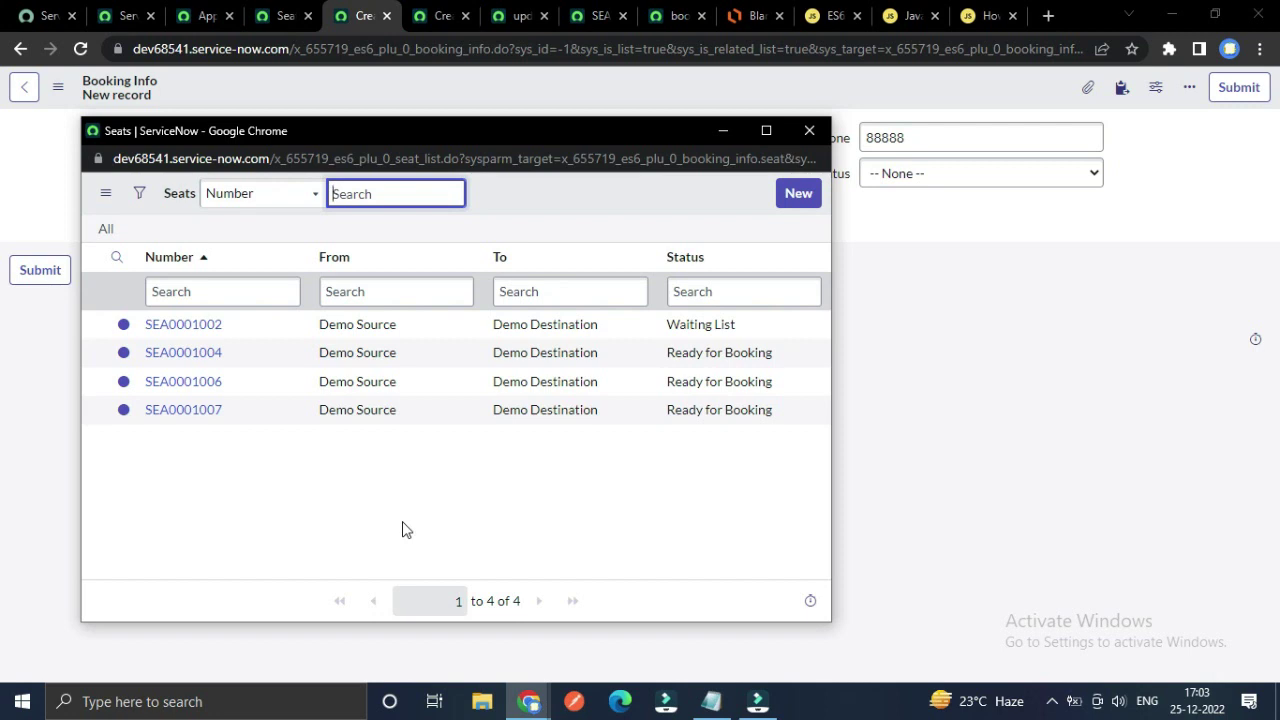
left_click_drag(431, 124, 475, 116)
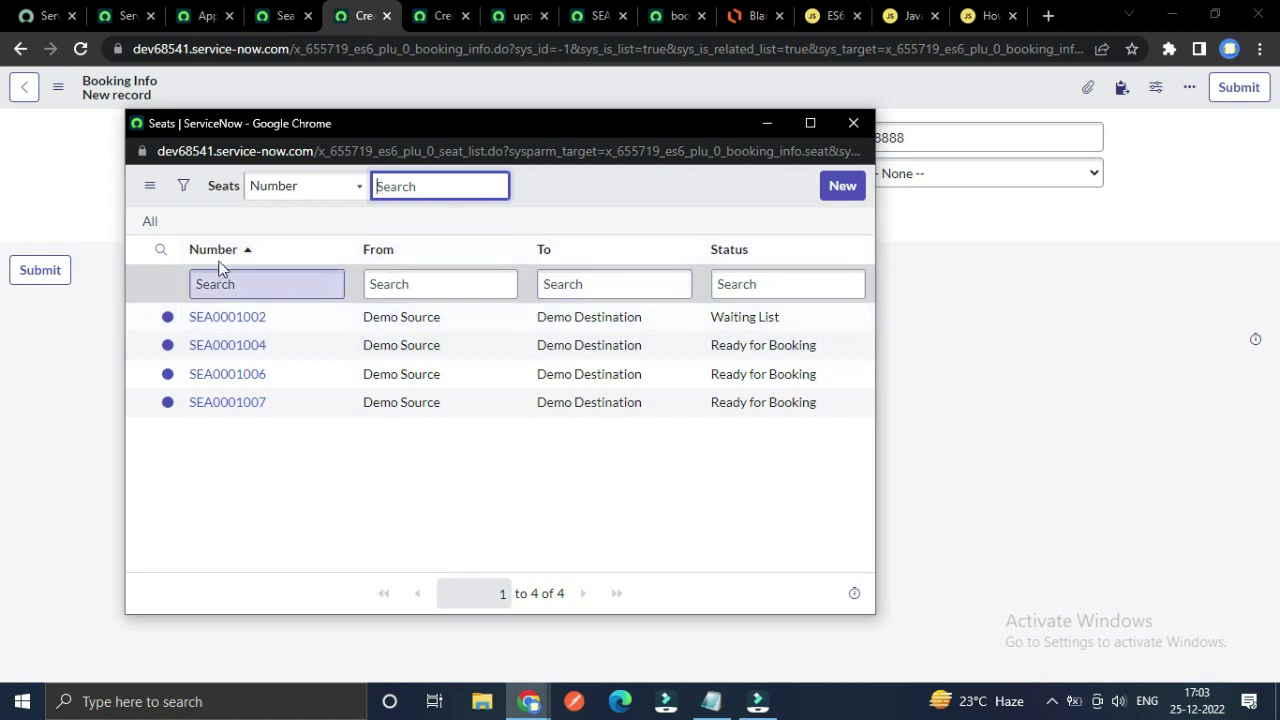
left_click(380, 284)
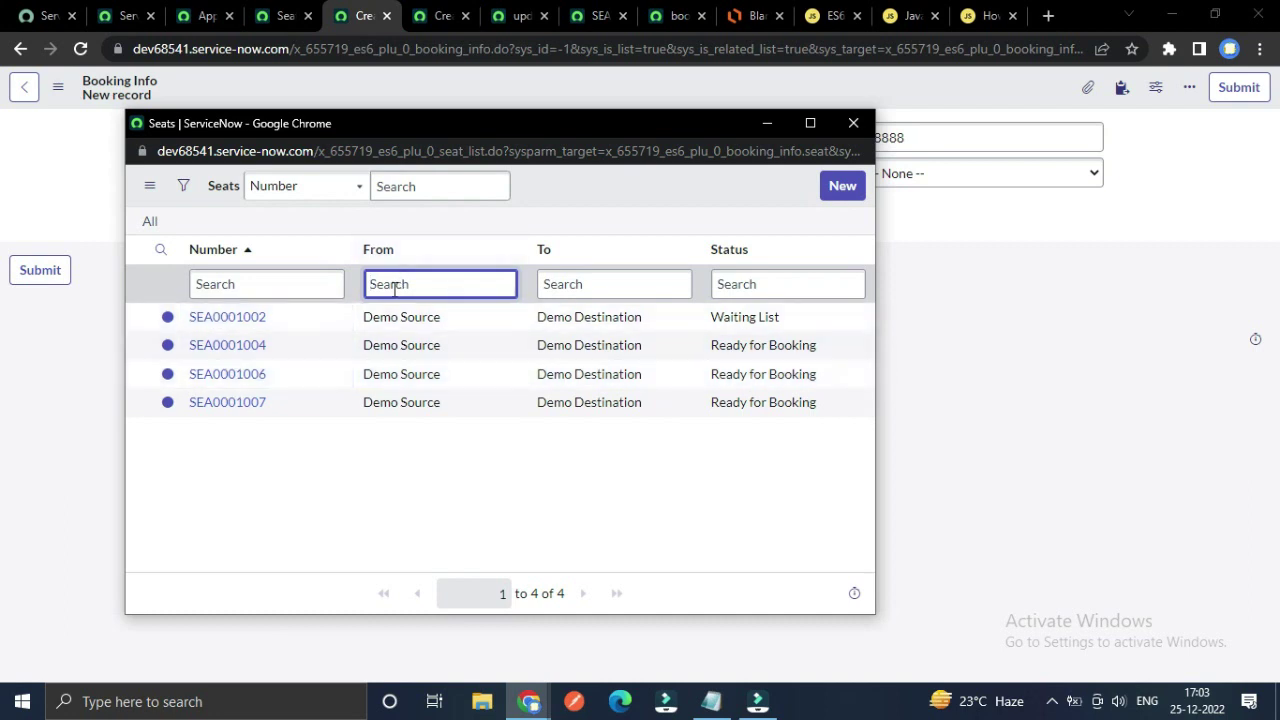
left_click(562, 284)
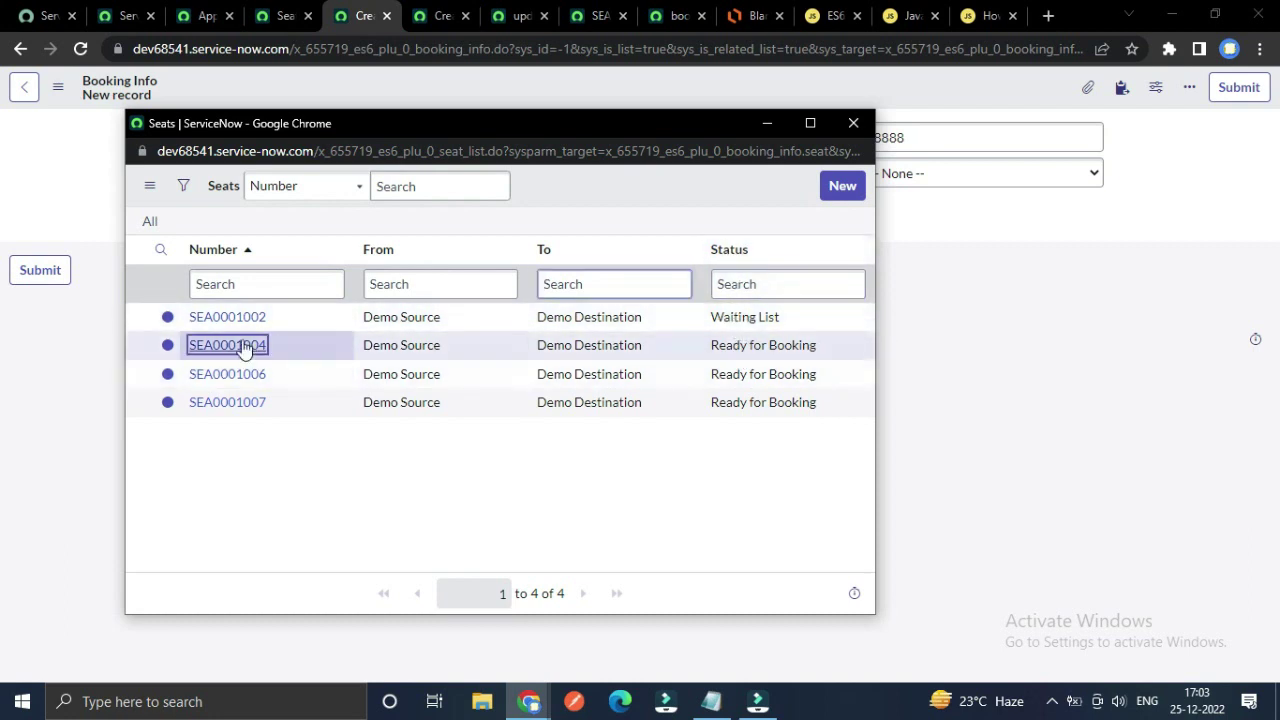
left_click(252, 345)
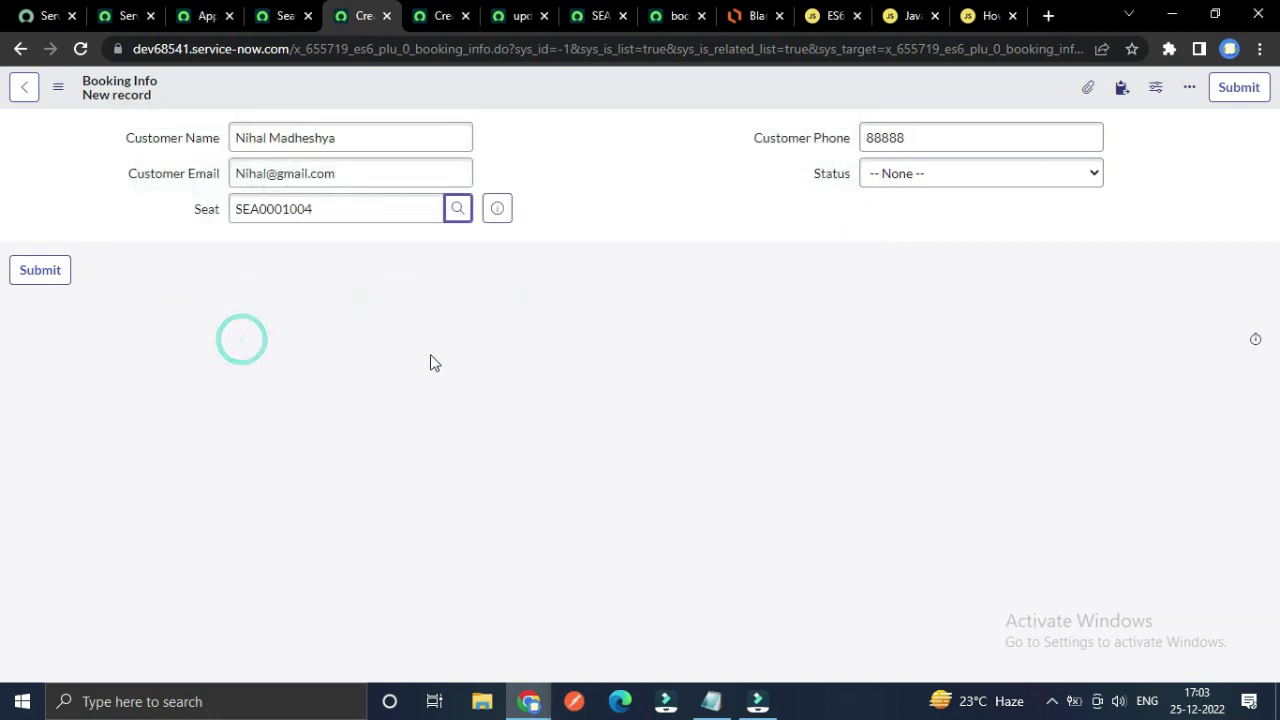
- Submit the new booking and return to the Demo Travelling transporter record
right_click(510, 87)
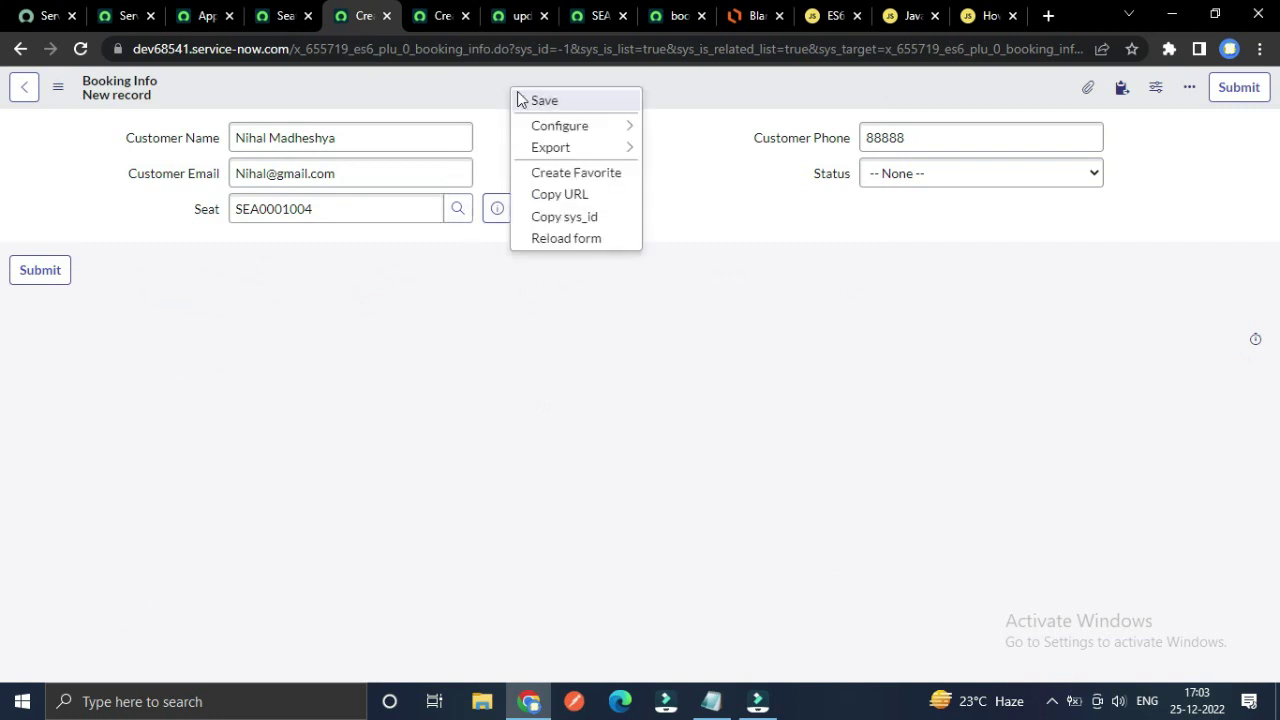
left_click(58, 271)
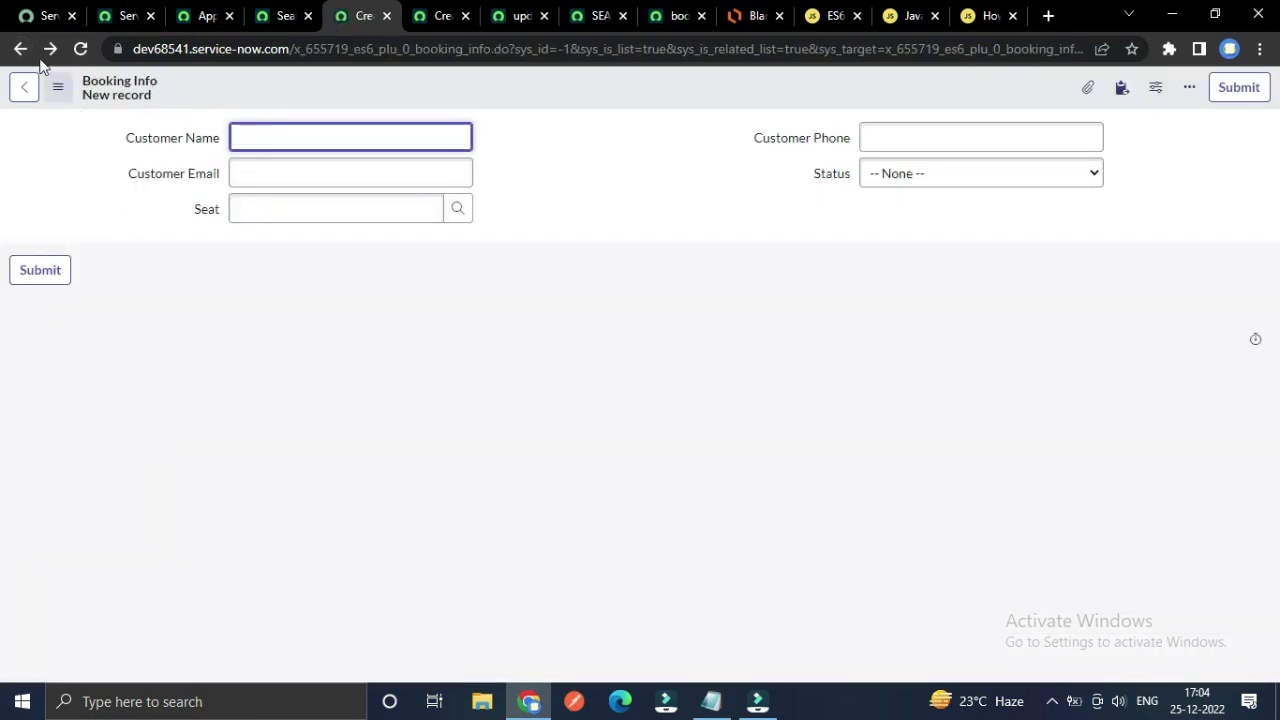
left_click(24, 50)
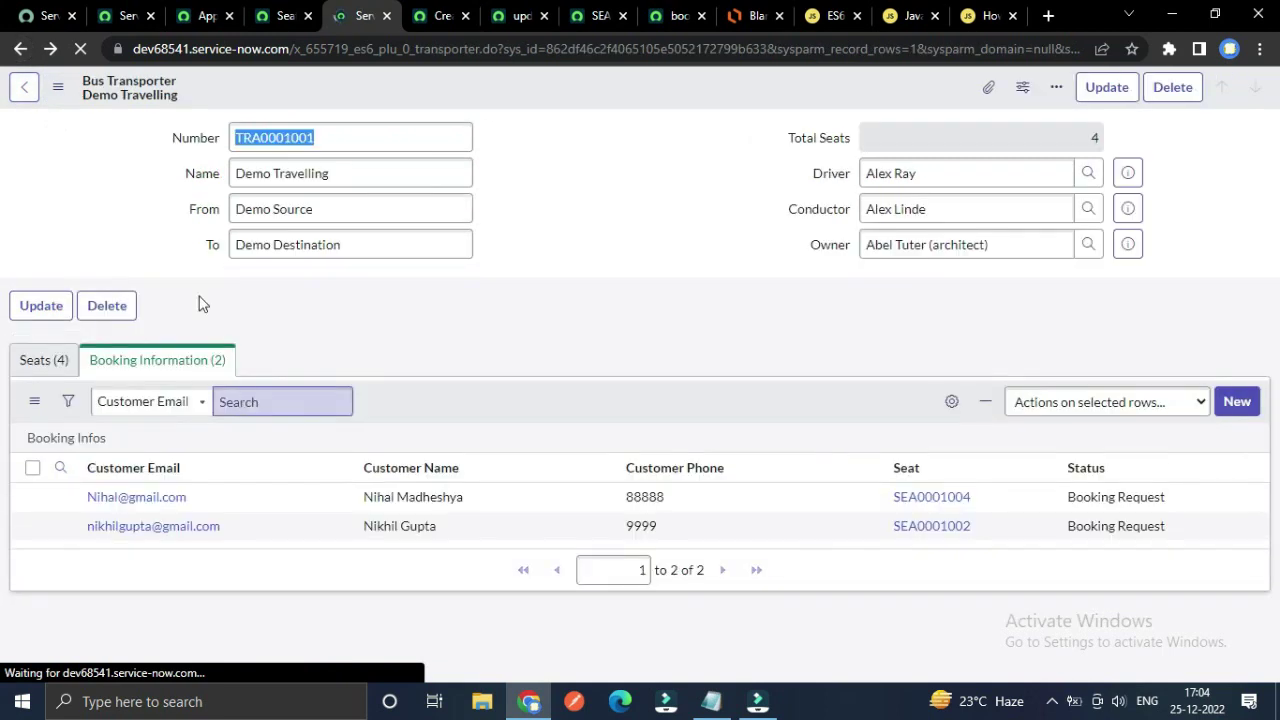
- Compare the seat statuses with the two Booking Request bookings
left_click(45, 360)
left_click(132, 362)
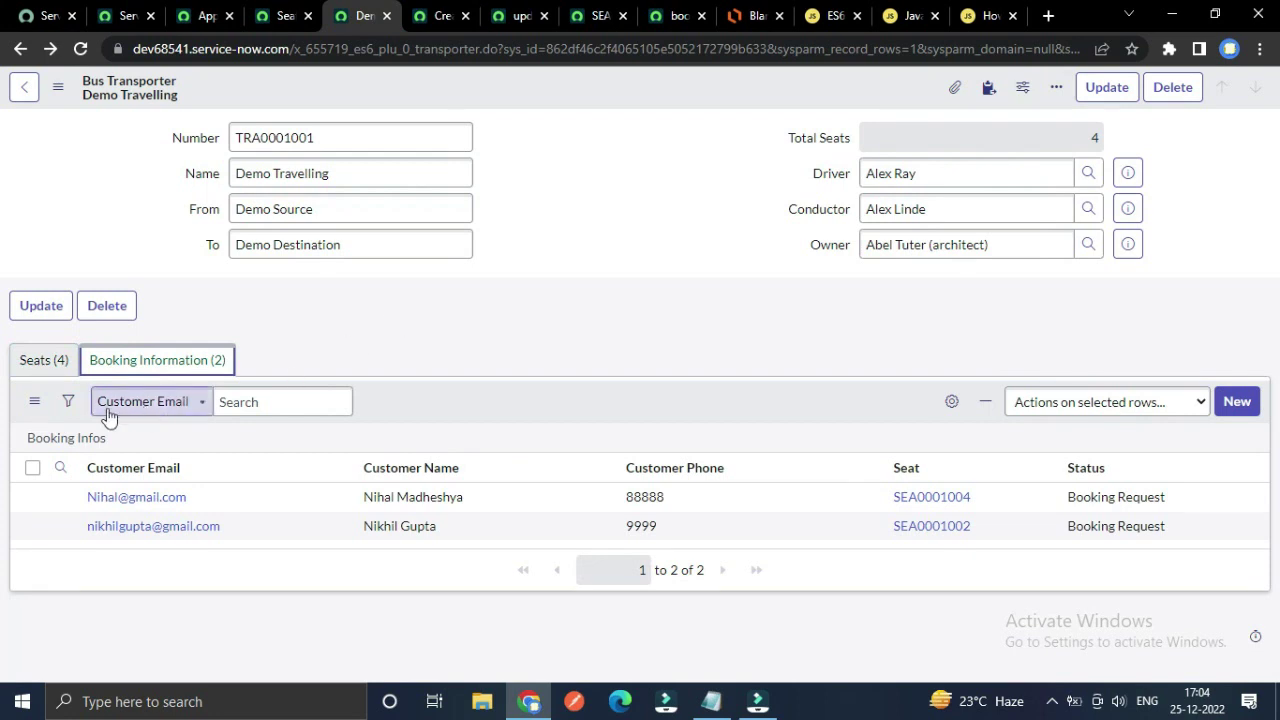
left_click(35, 362)
left_click(125, 365)
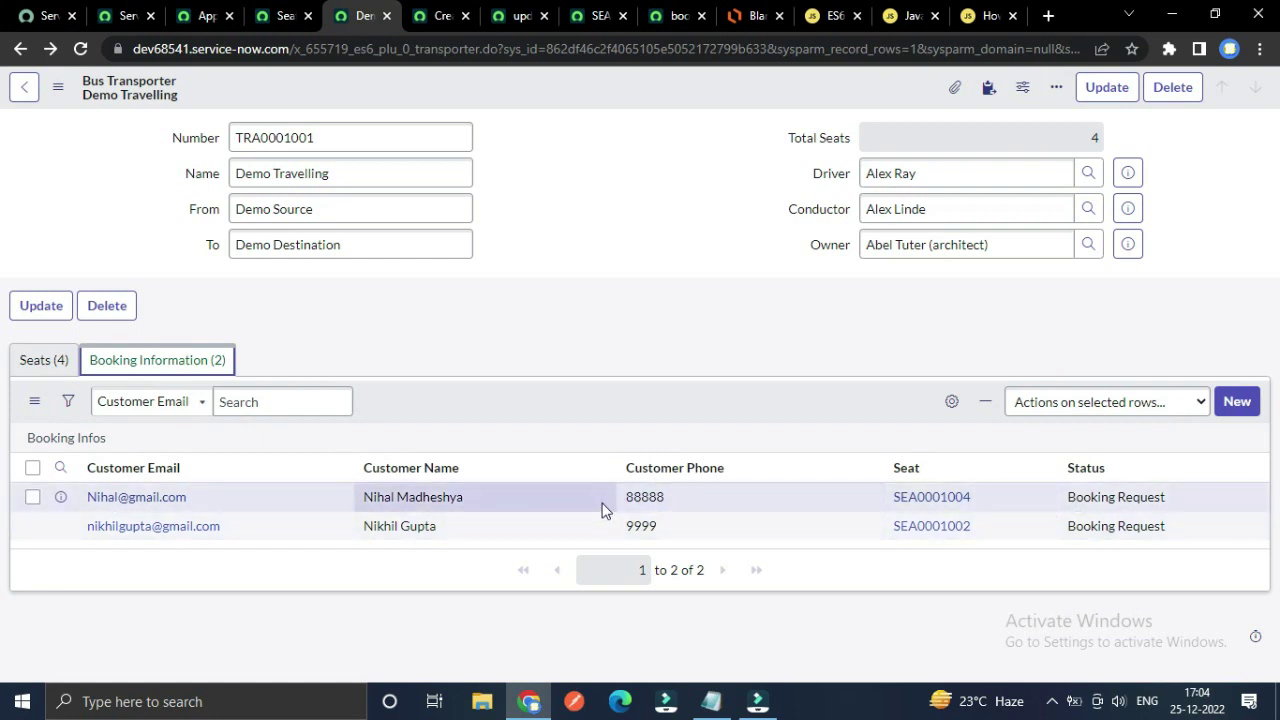
left_click(60, 365)
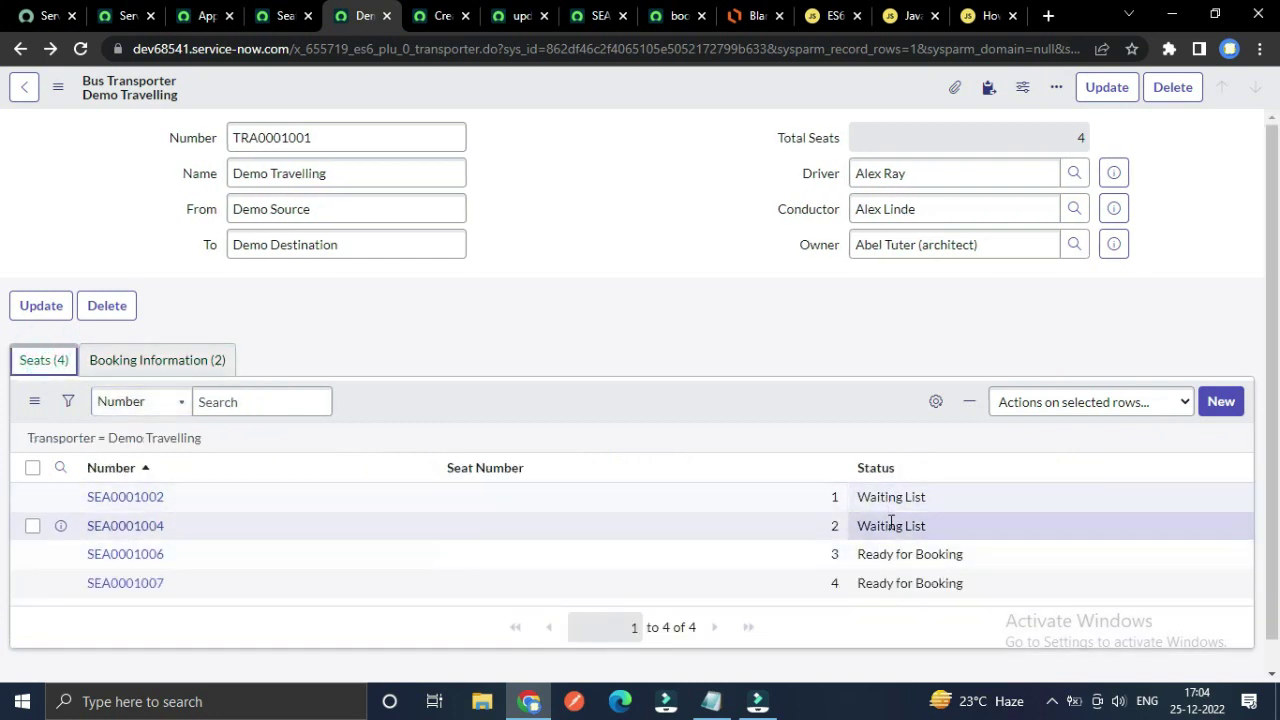
left_click(152, 365)
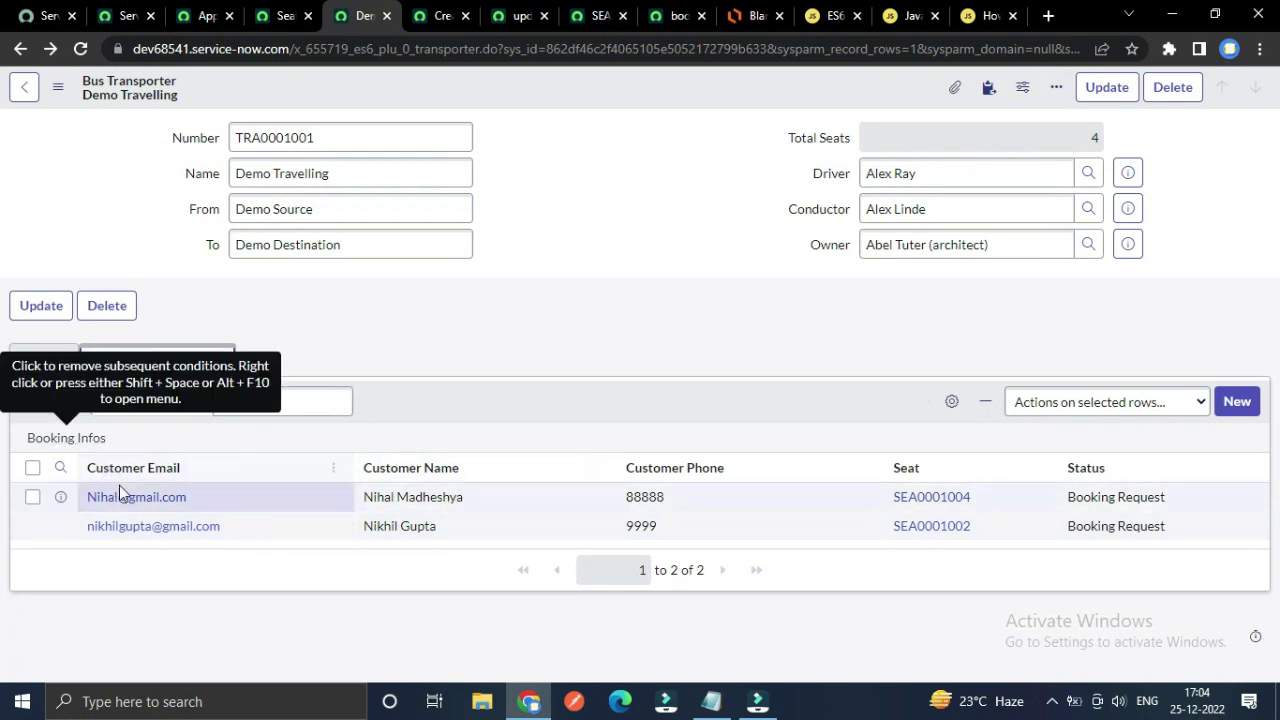
right_click(100, 440)
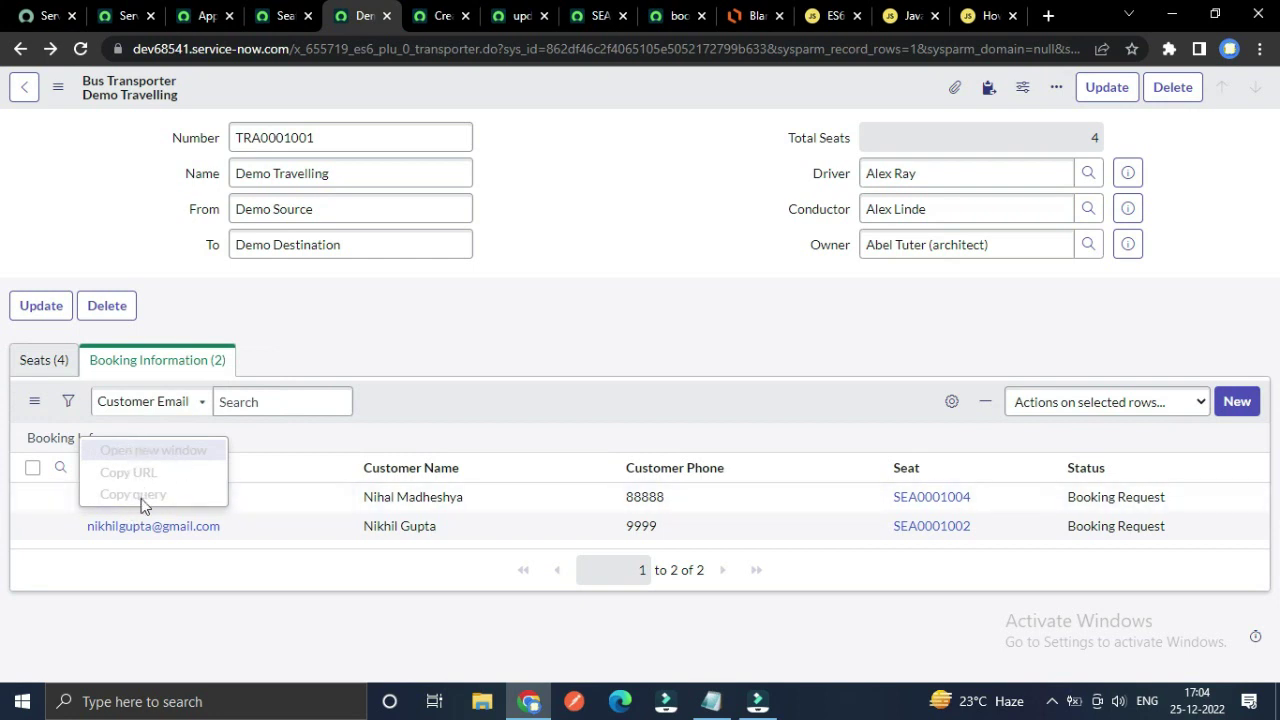
left_click(563, 212)
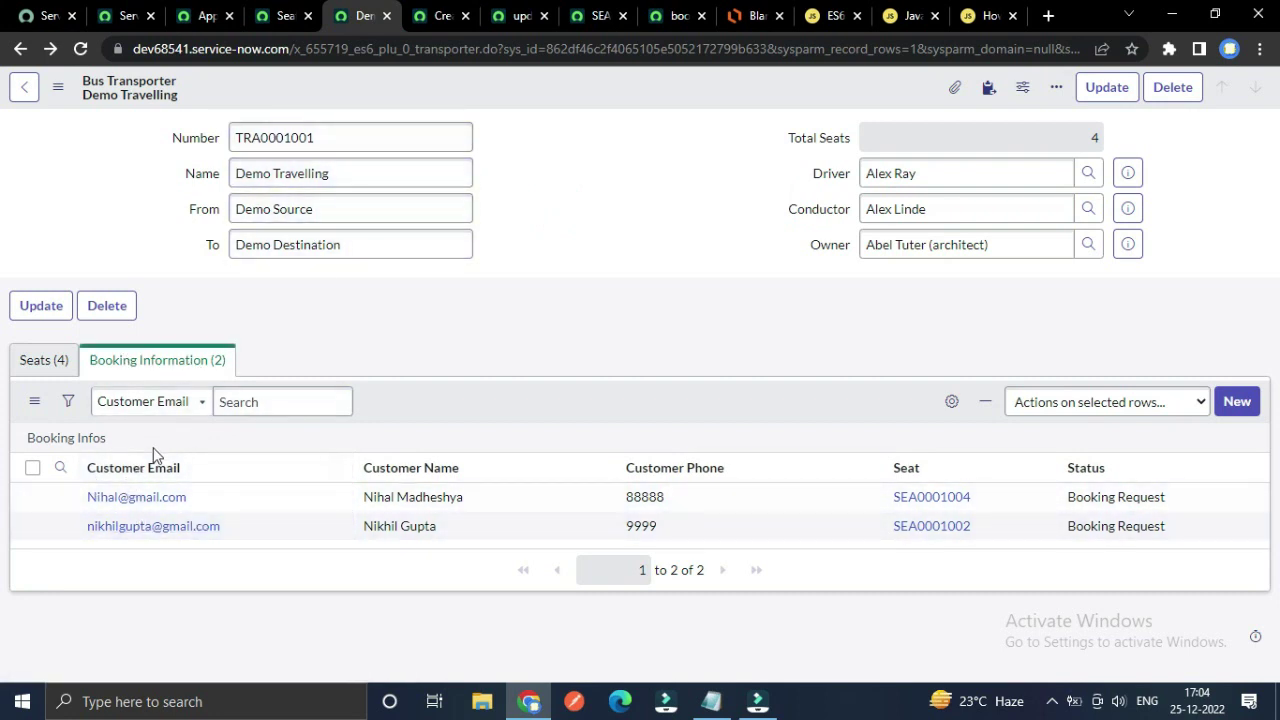
right_click(61, 497)
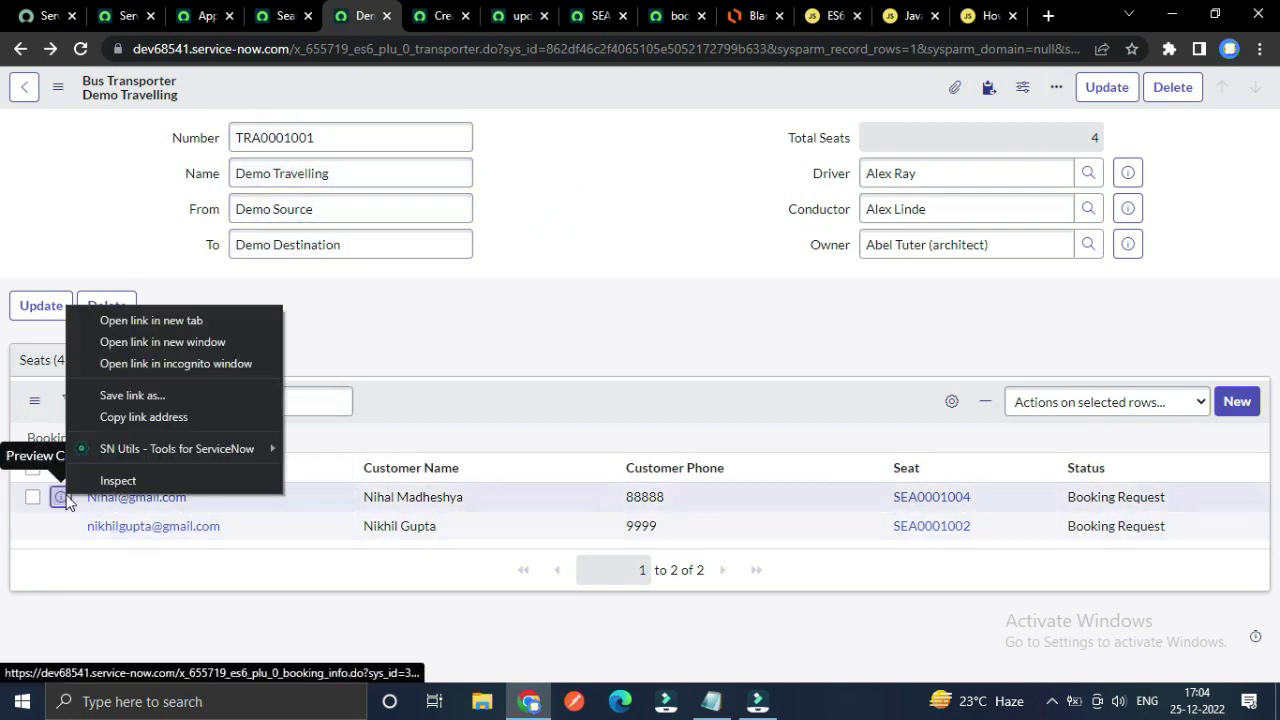
- Open the booking record in a new tab, view it, then close that extra tab
left_click(175, 321)
left_click(409, 17)
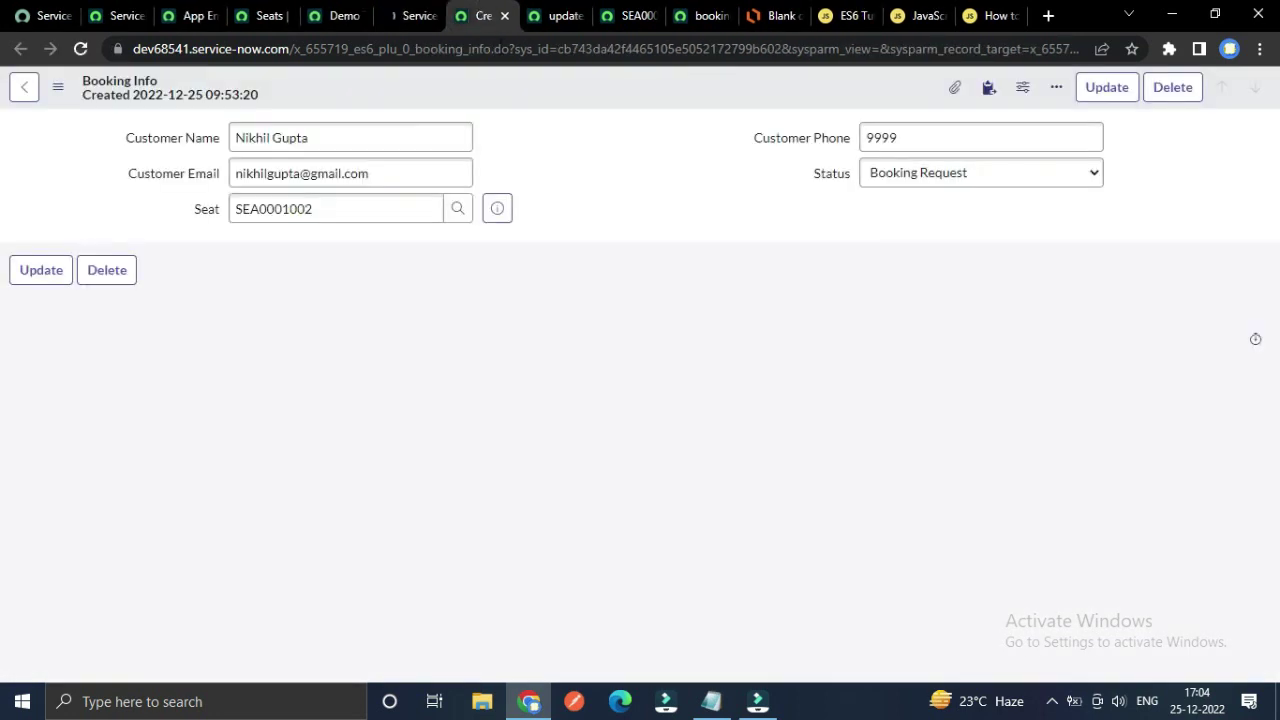
left_click(505, 16)
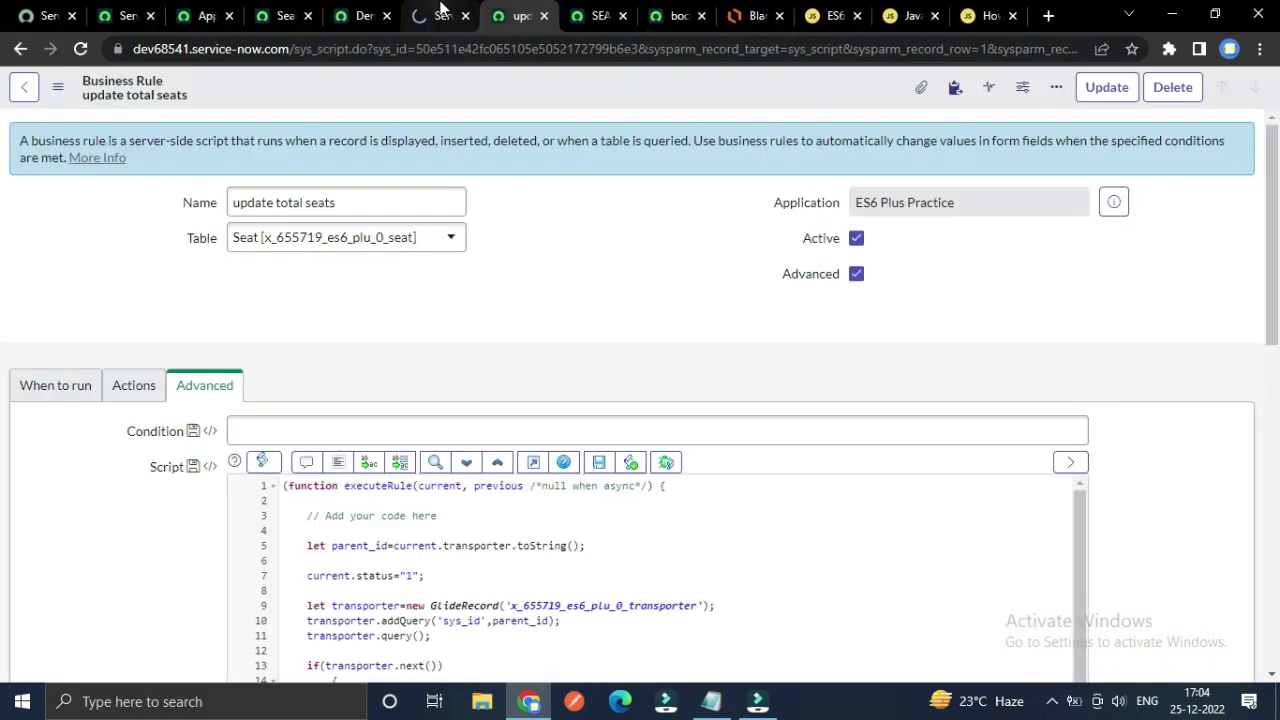
left_click(443, 14)
- Close the update total seats business rule tab, leaving without saving changes
left_click(520, 16)
scroll(549, 351, "down", 3)
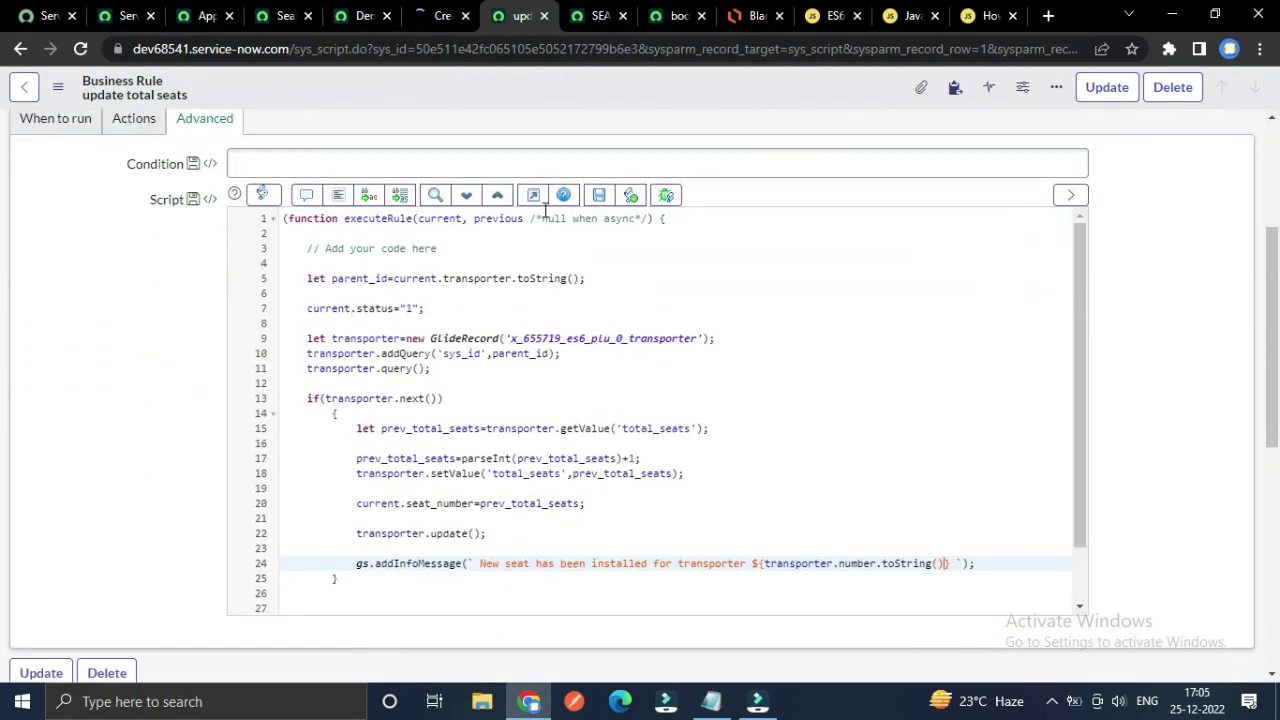
scroll(540, 204, "up", 2)
left_click(544, 16)
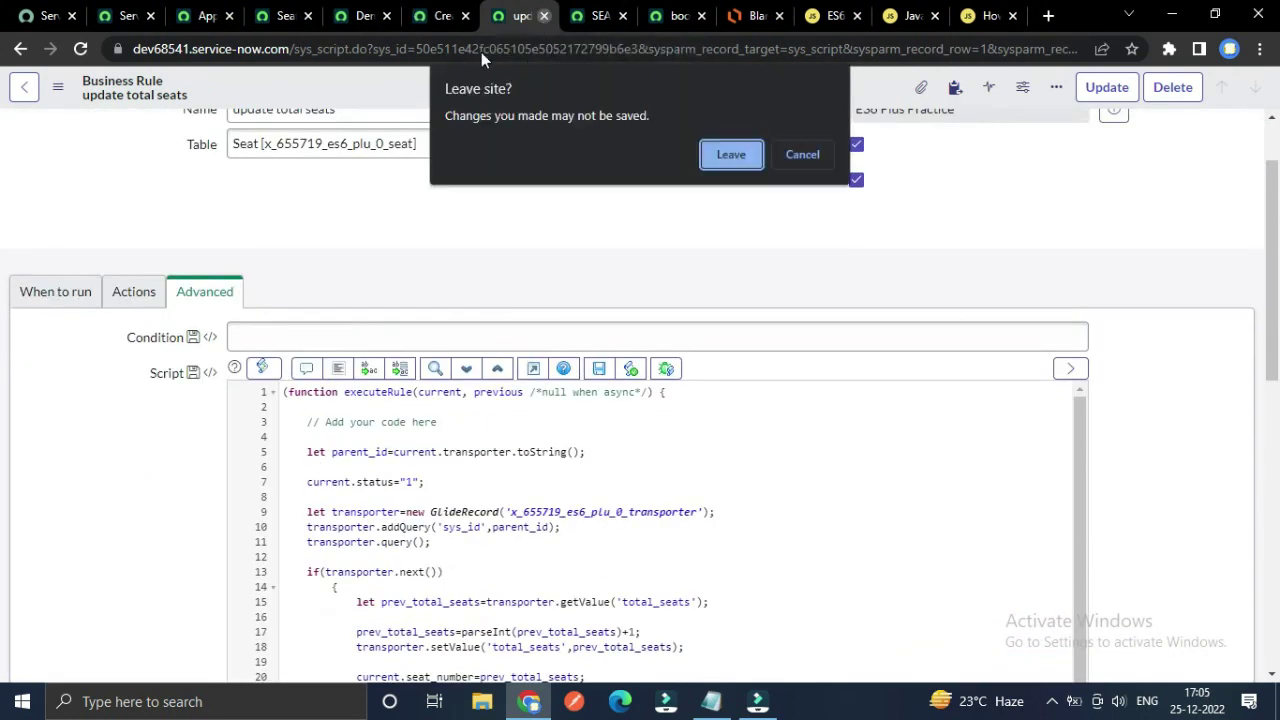
left_click(728, 155)
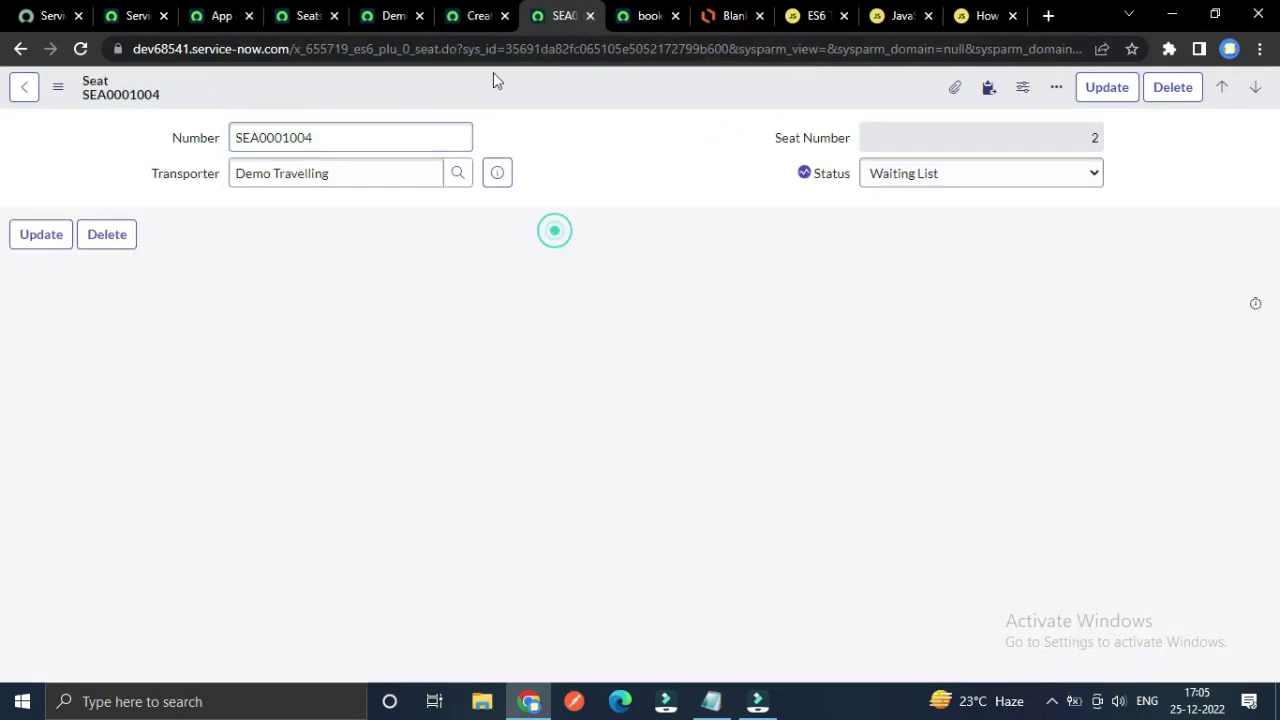
- Check the Seat table's business rules, including update total seats, then return to the seat record
right_click(493, 72)
mouse_move(571, 158)
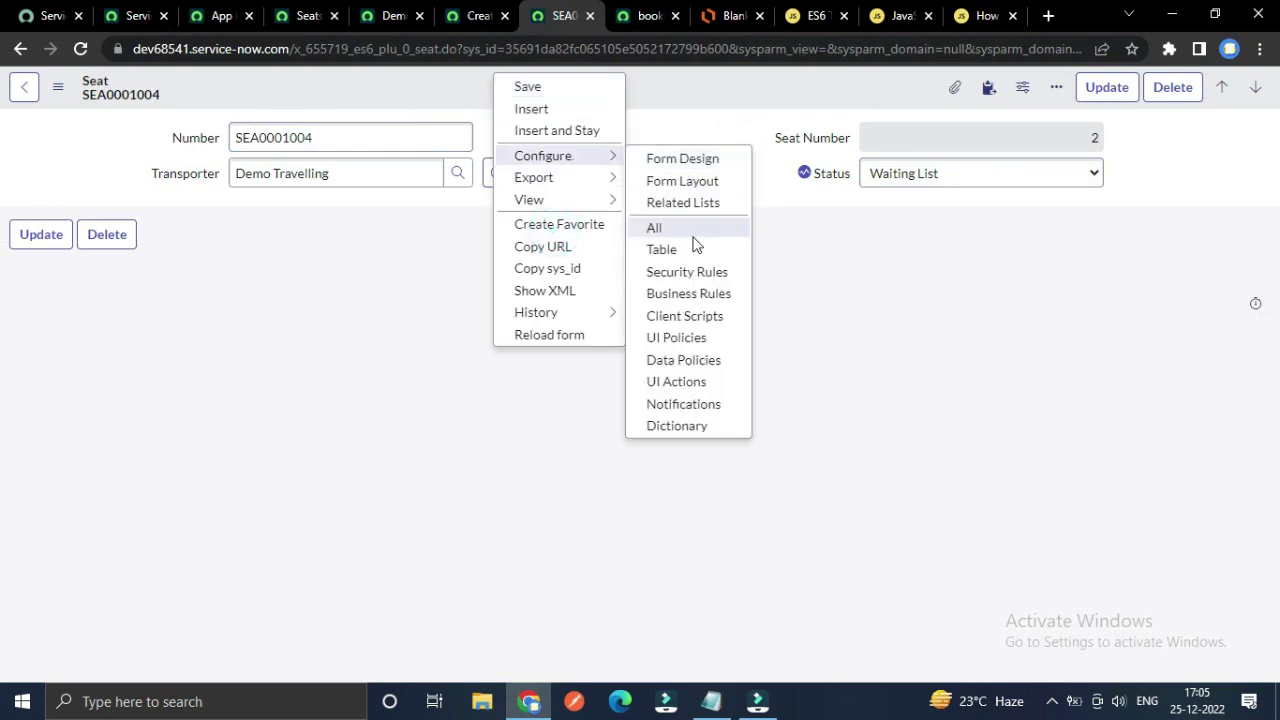
left_click(687, 294)
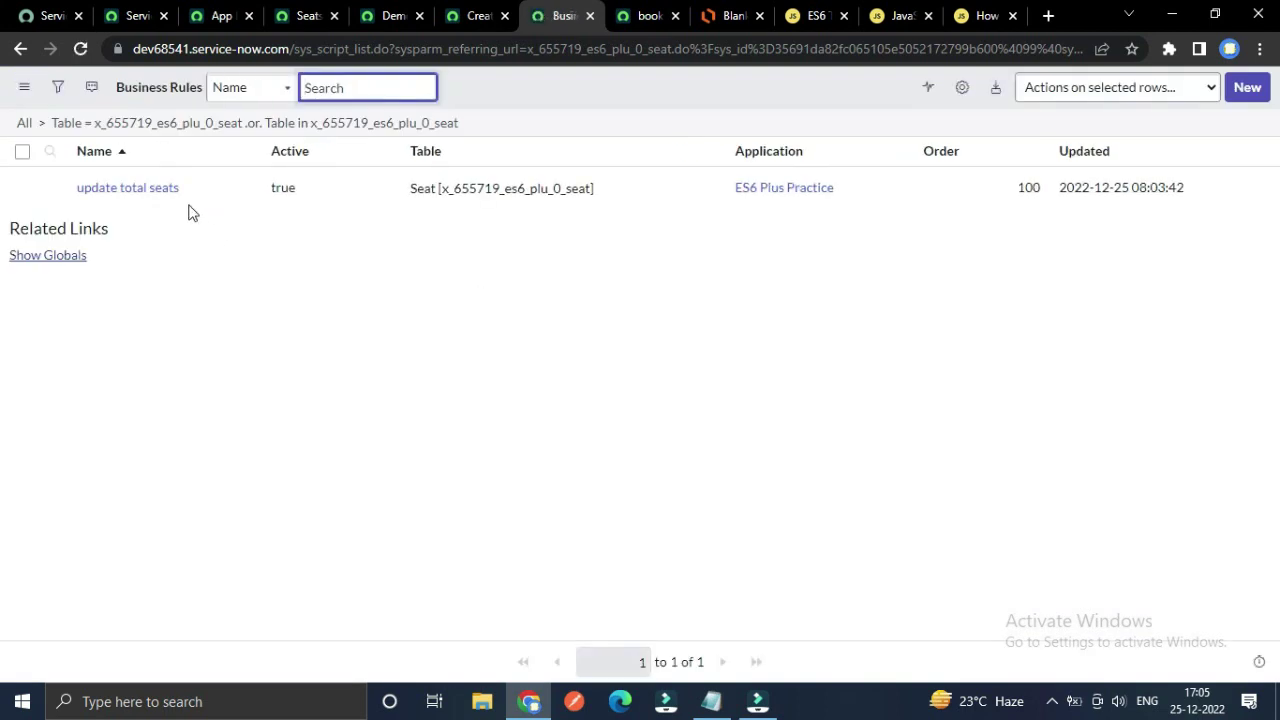
left_click(165, 188)
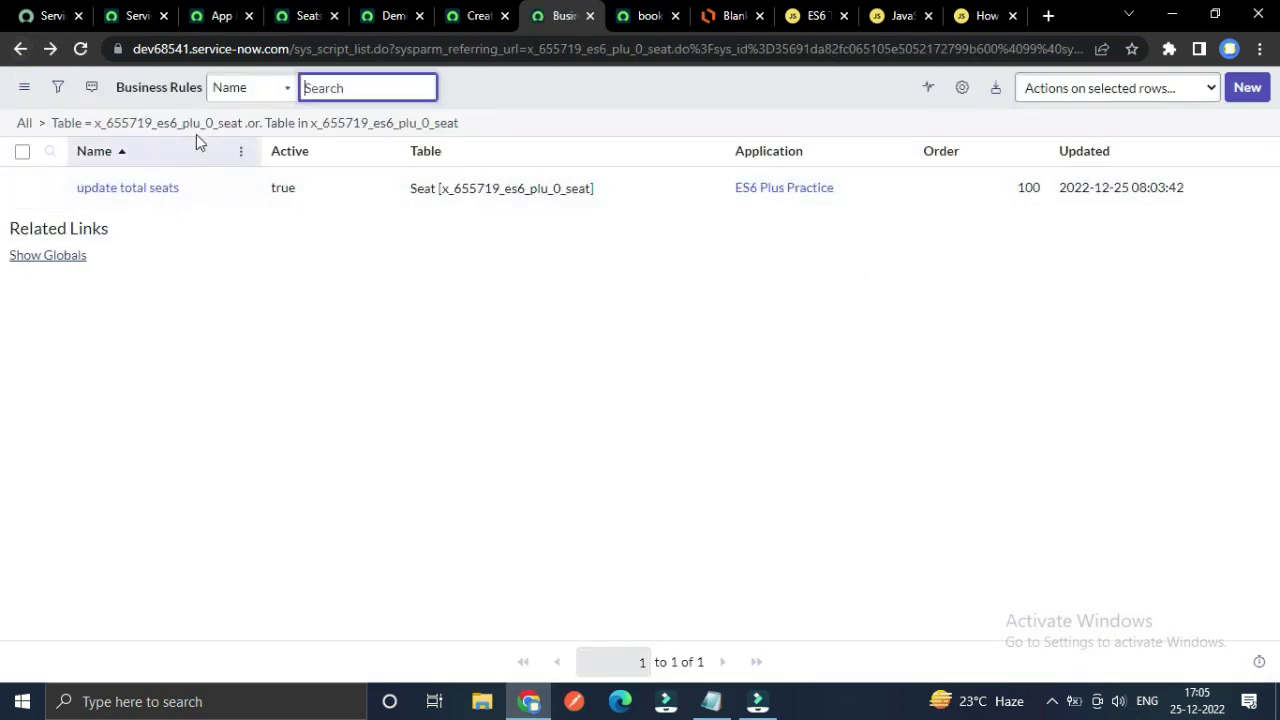
left_click(22, 50)
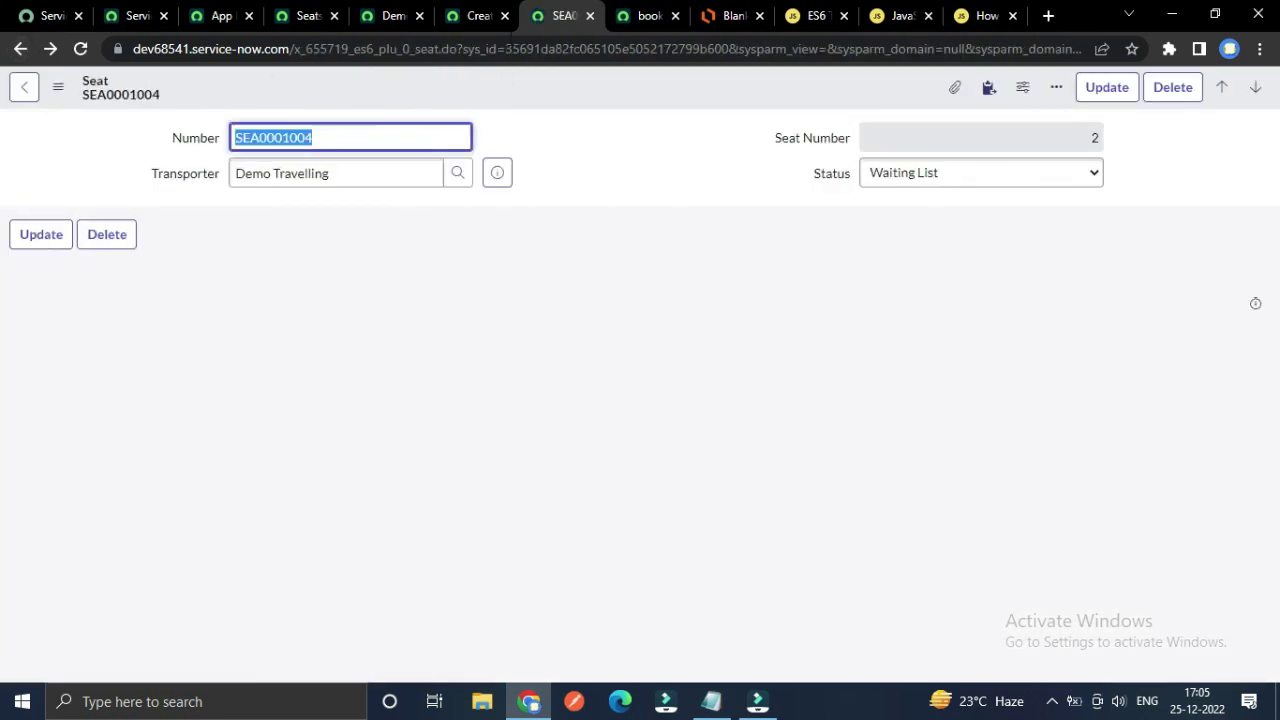
- Switch to the booking record for seat SEA0001004 and close the seat record tab
left_click(472, 15)
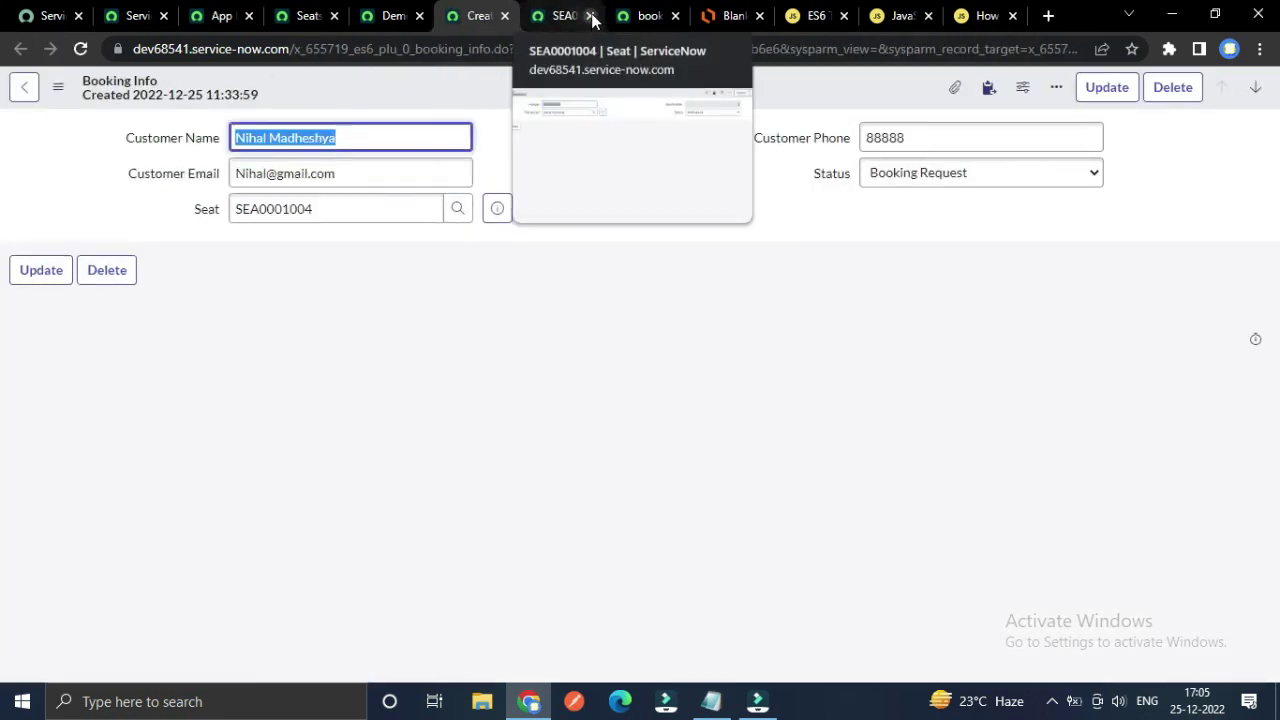
left_click(592, 16)
right_click(479, 12)
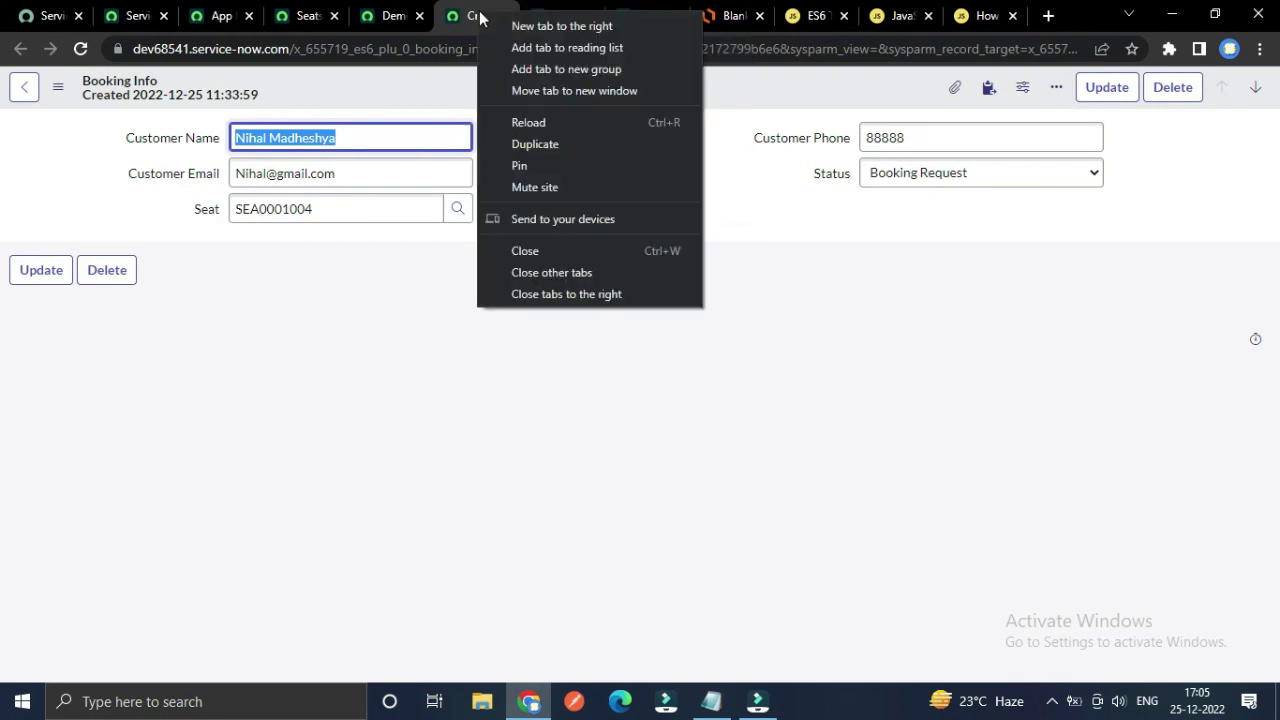
- Duplicate the booking tab and open 'booking request' from Booking Info's Configure > Business Rules
left_click(548, 146)
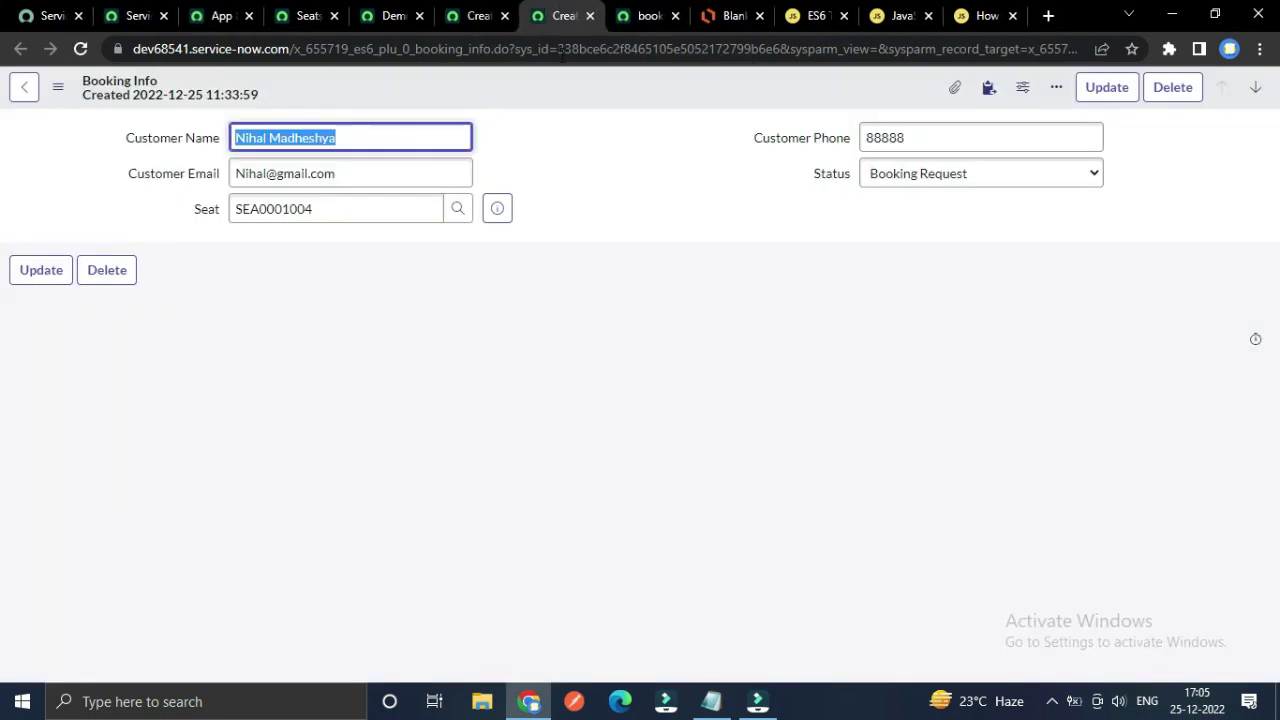
left_click(667, 207)
right_click(531, 86)
mouse_move(635, 166)
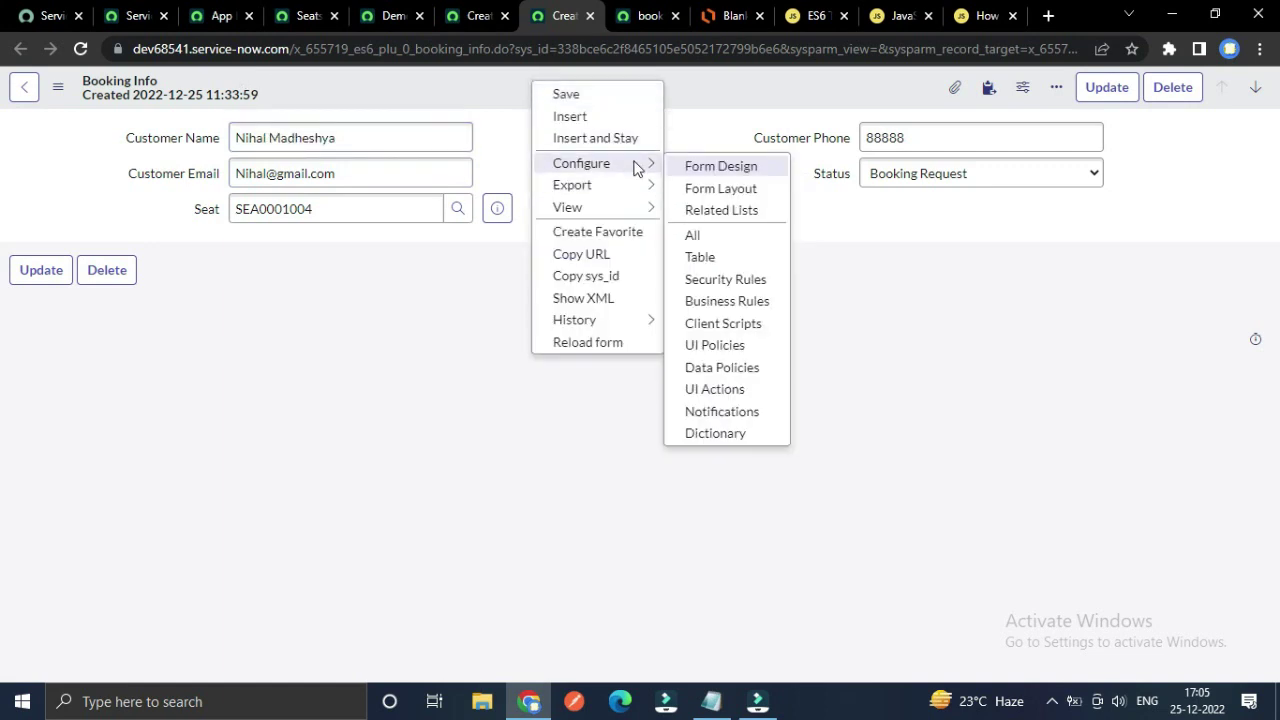
left_click(765, 306)
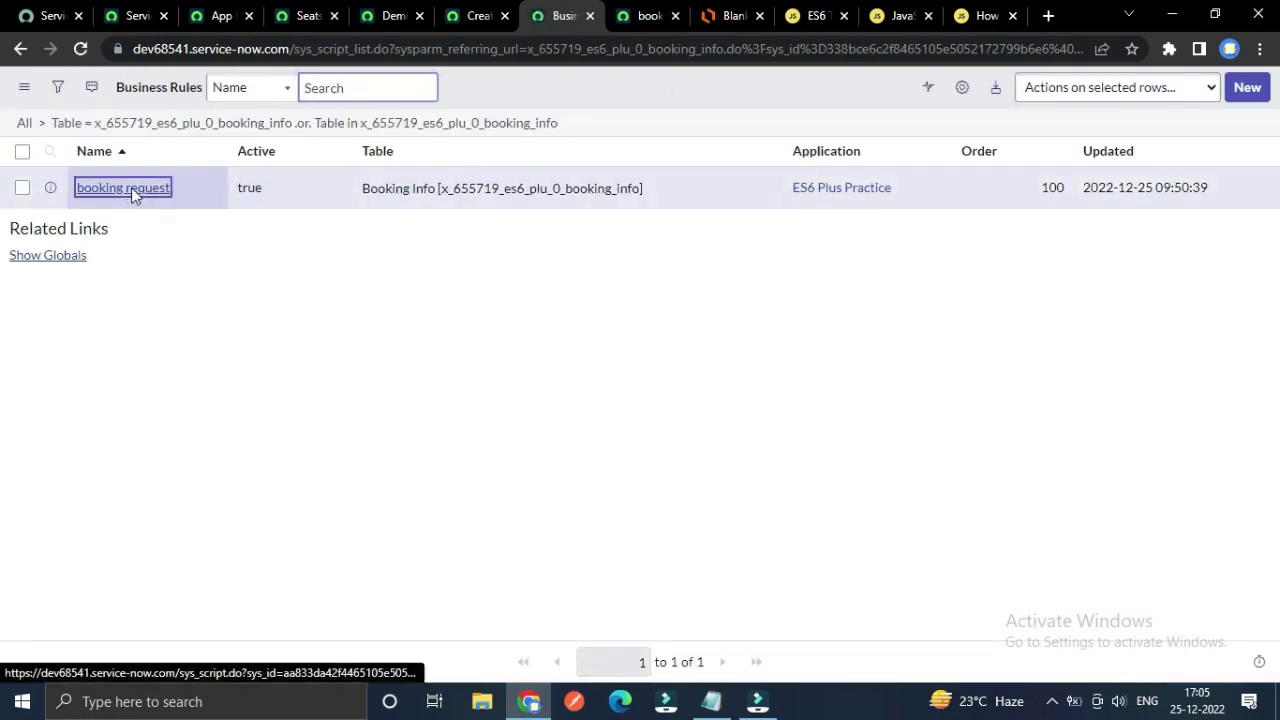
left_click(133, 192)
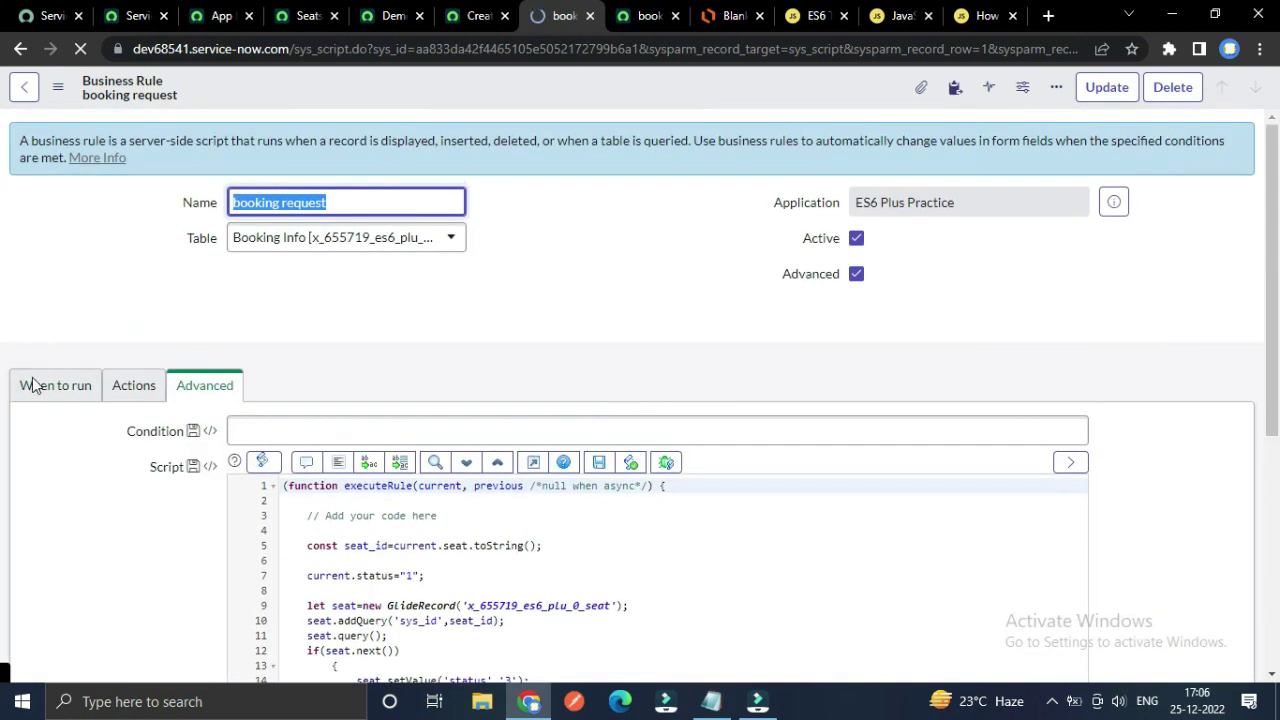
- Review the rule's when-to-run settings and the current.status="1" assignment on line 7 of the script
left_click(32, 383)
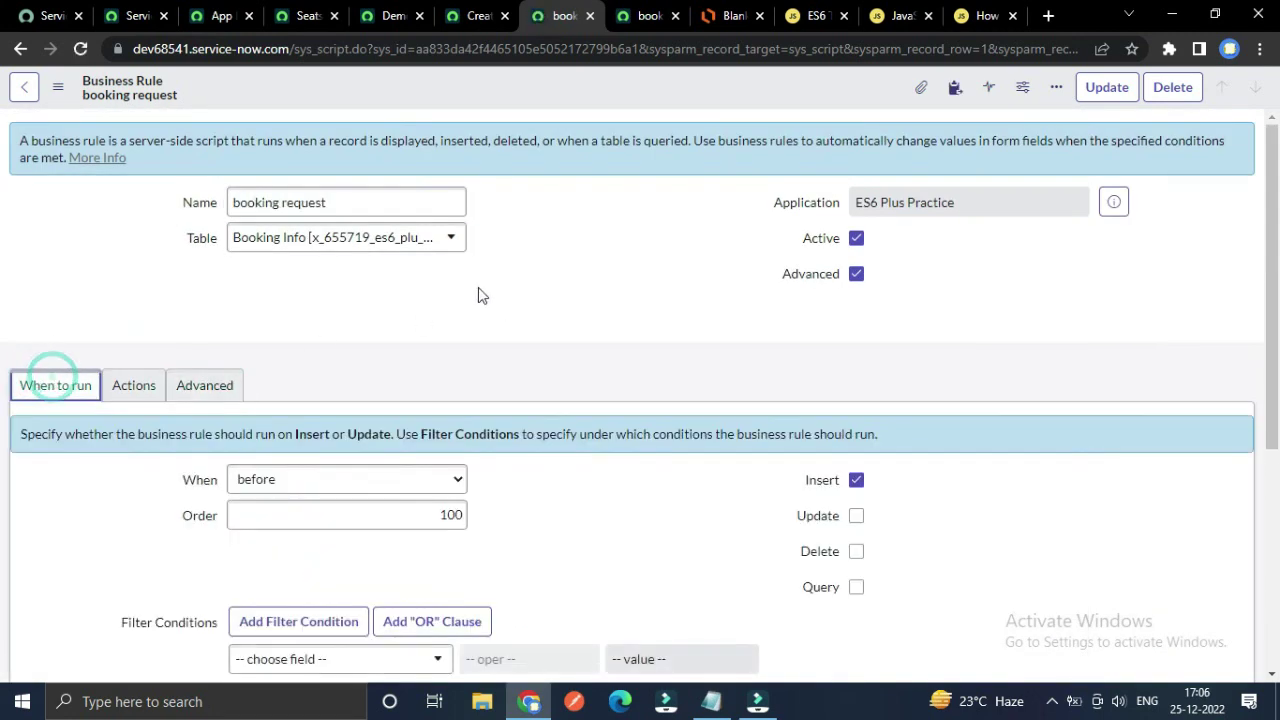
scroll(521, 372, "up", 2)
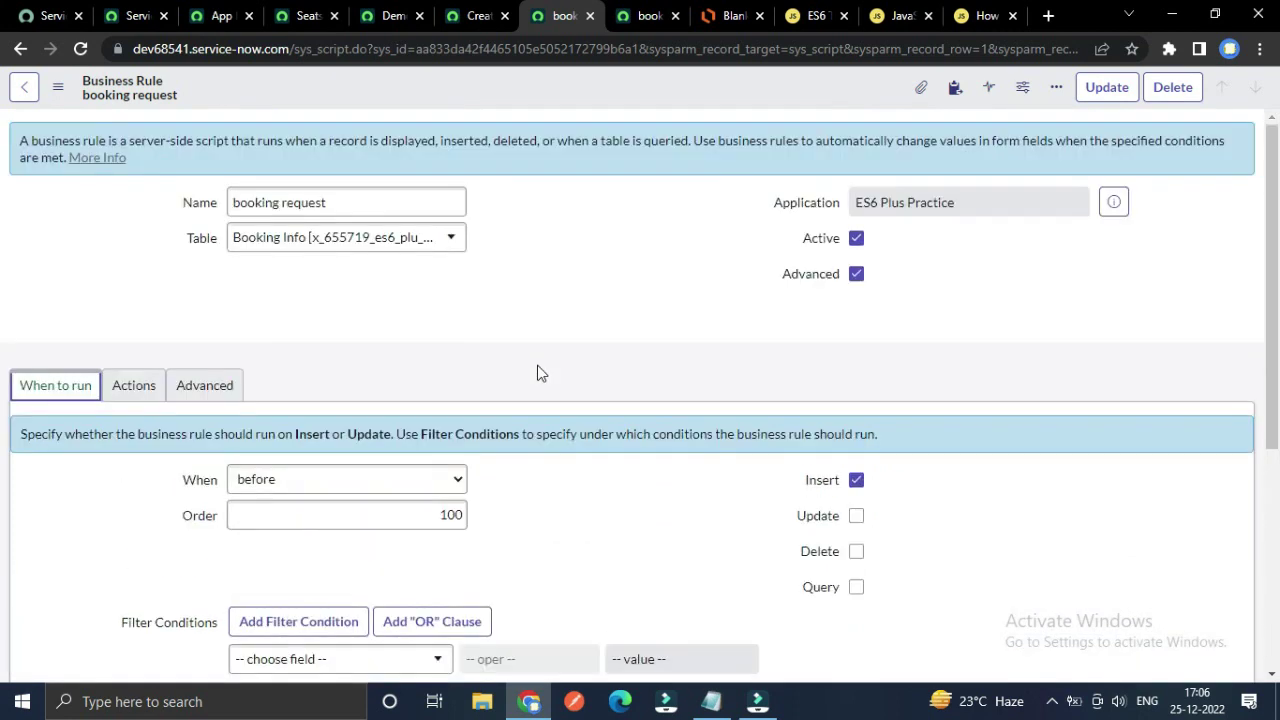
scroll(537, 371, "down", 1)
left_click(197, 295)
scroll(190, 515, "down", 1)
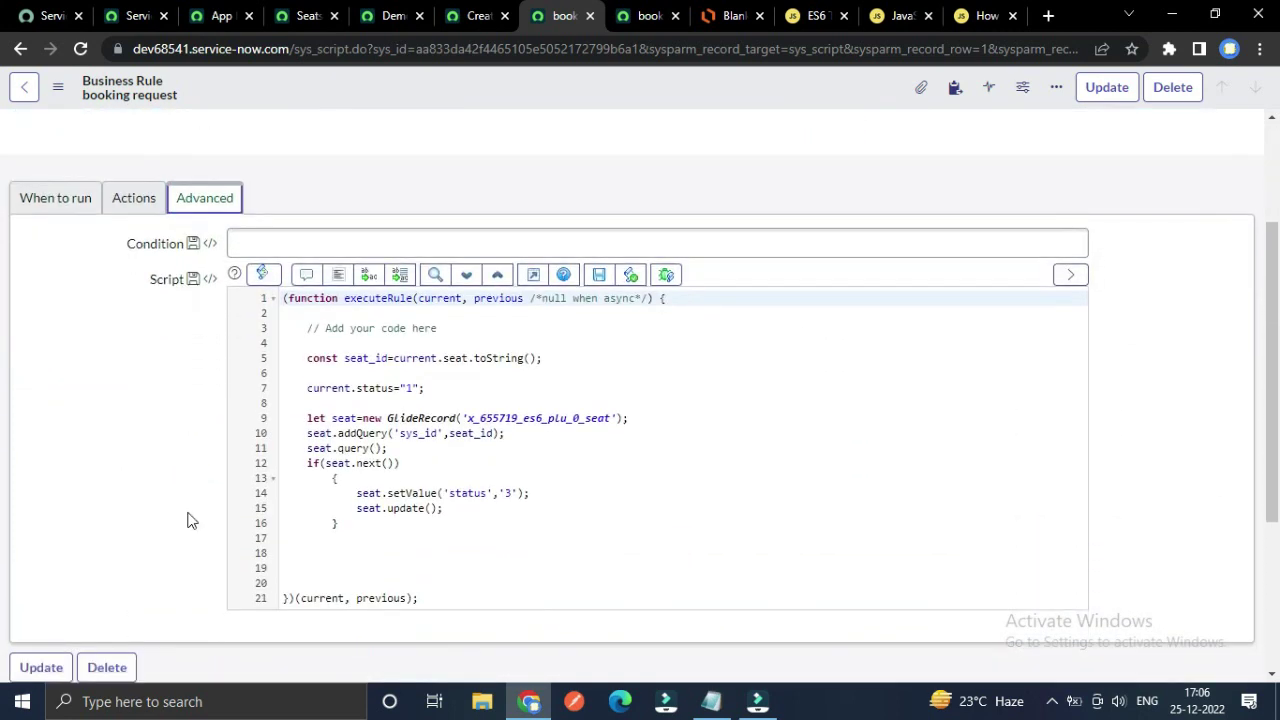
scroll(454, 454, "down", 1)
scroll(454, 458, "up", 1)
left_click(452, 385)
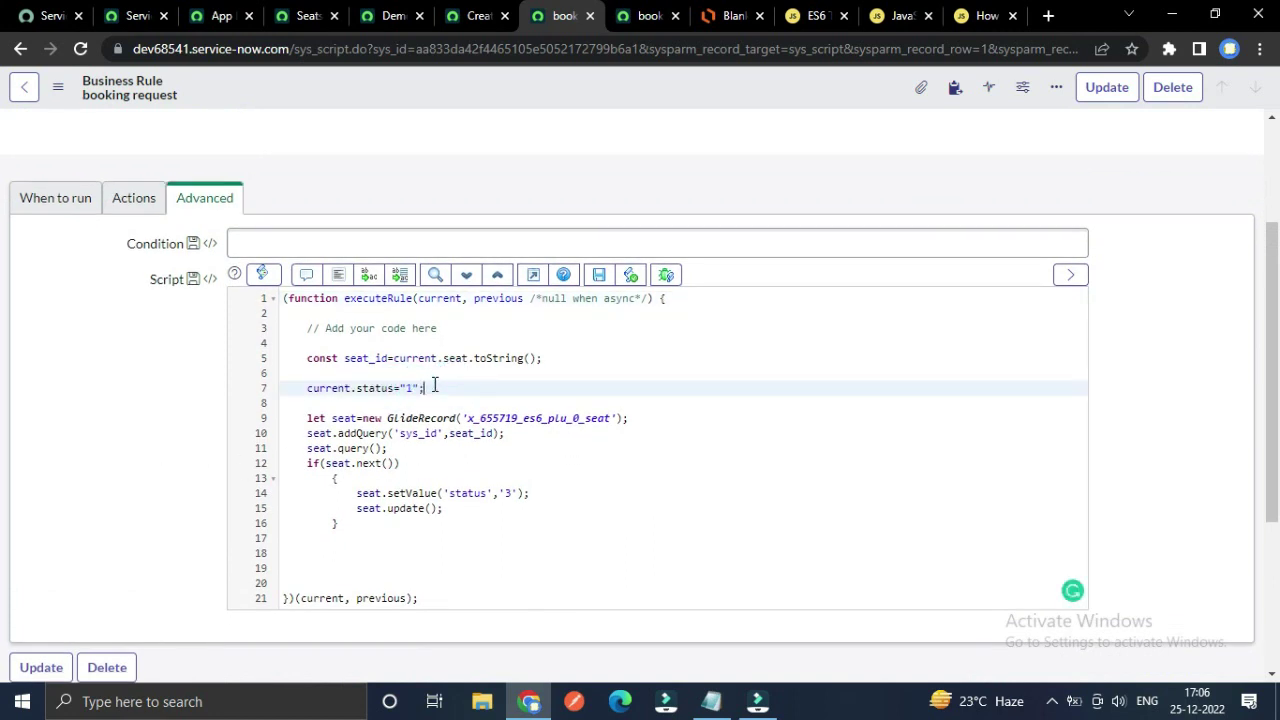
left_click(434, 386)
left_click(363, 388)
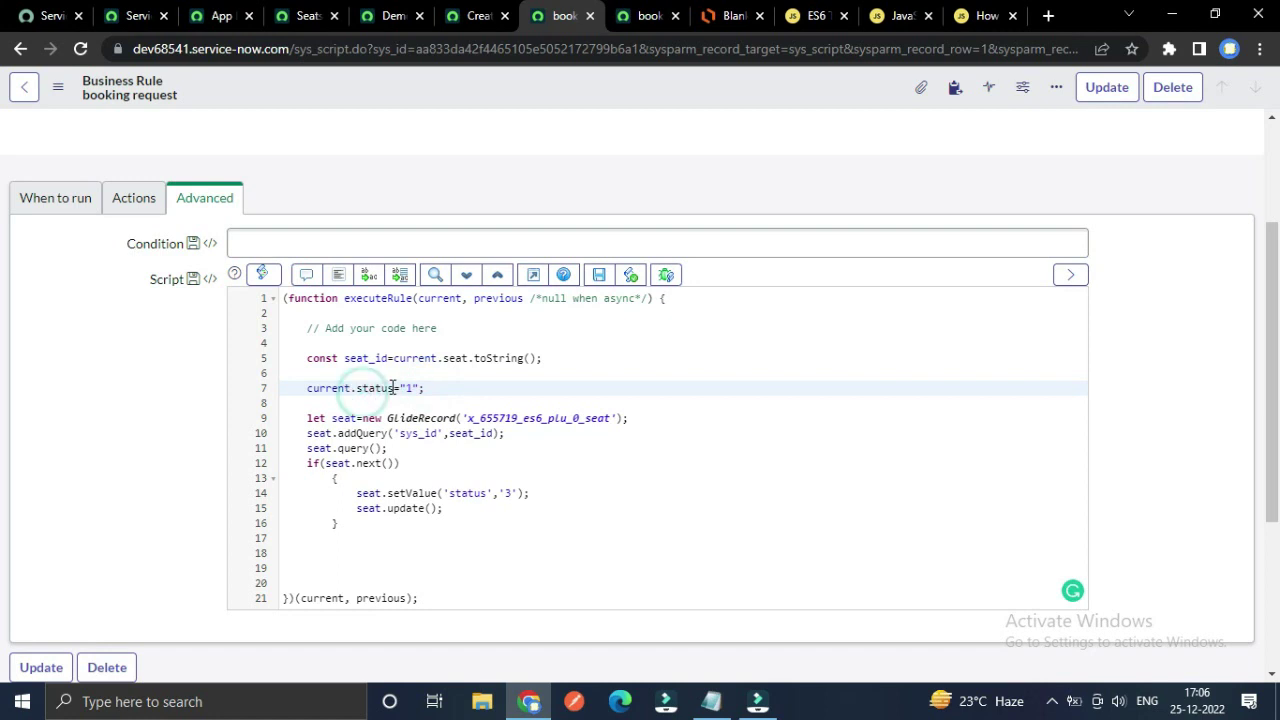
left_click(394, 387)
left_click(416, 387)
left_click(400, 387)
left_click(418, 386)
- Compare the booking record with the rule script, clearing a selected label on the booking form
left_click(474, 17)
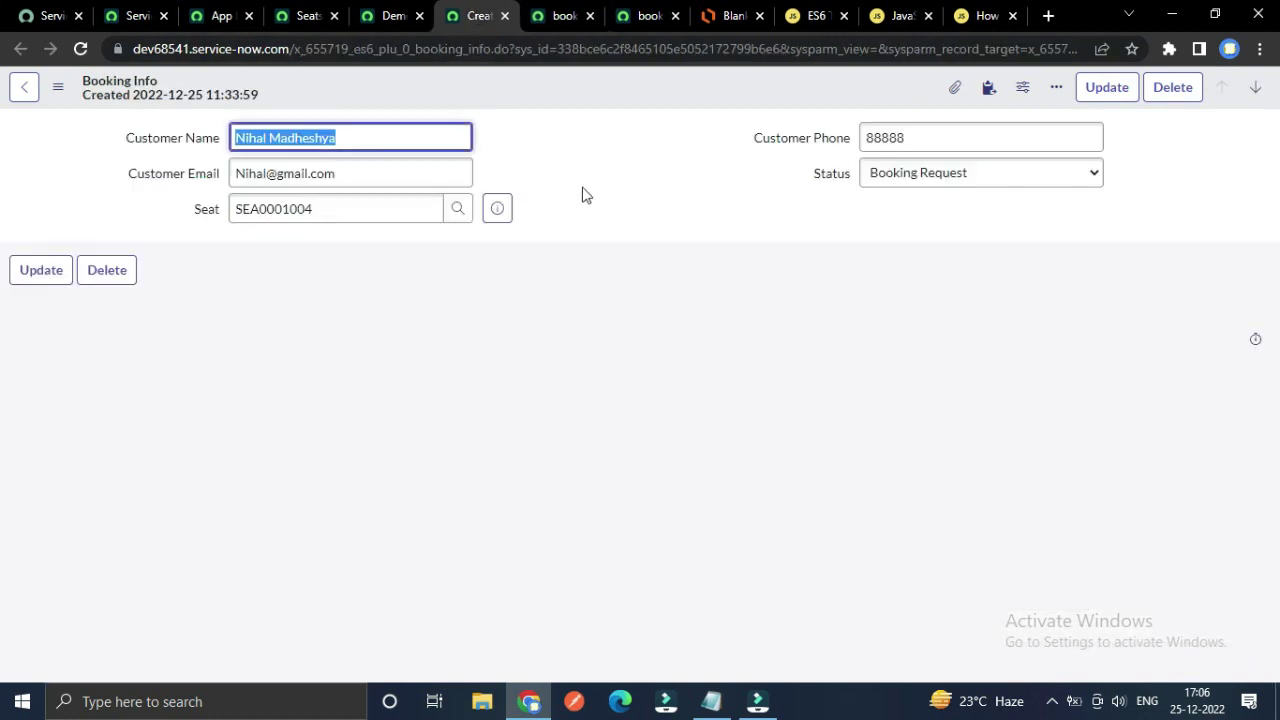
left_click(558, 16)
scroll(461, 437, "down", 1)
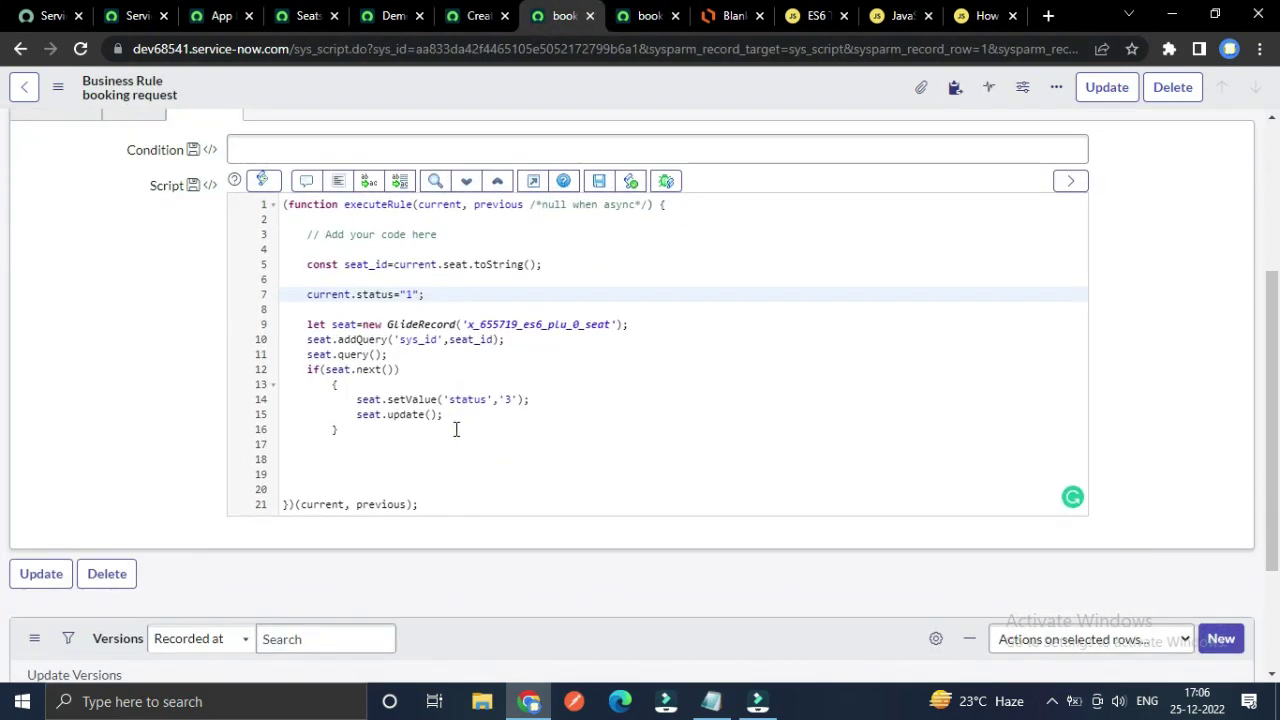
scroll(502, 419, "up", 1)
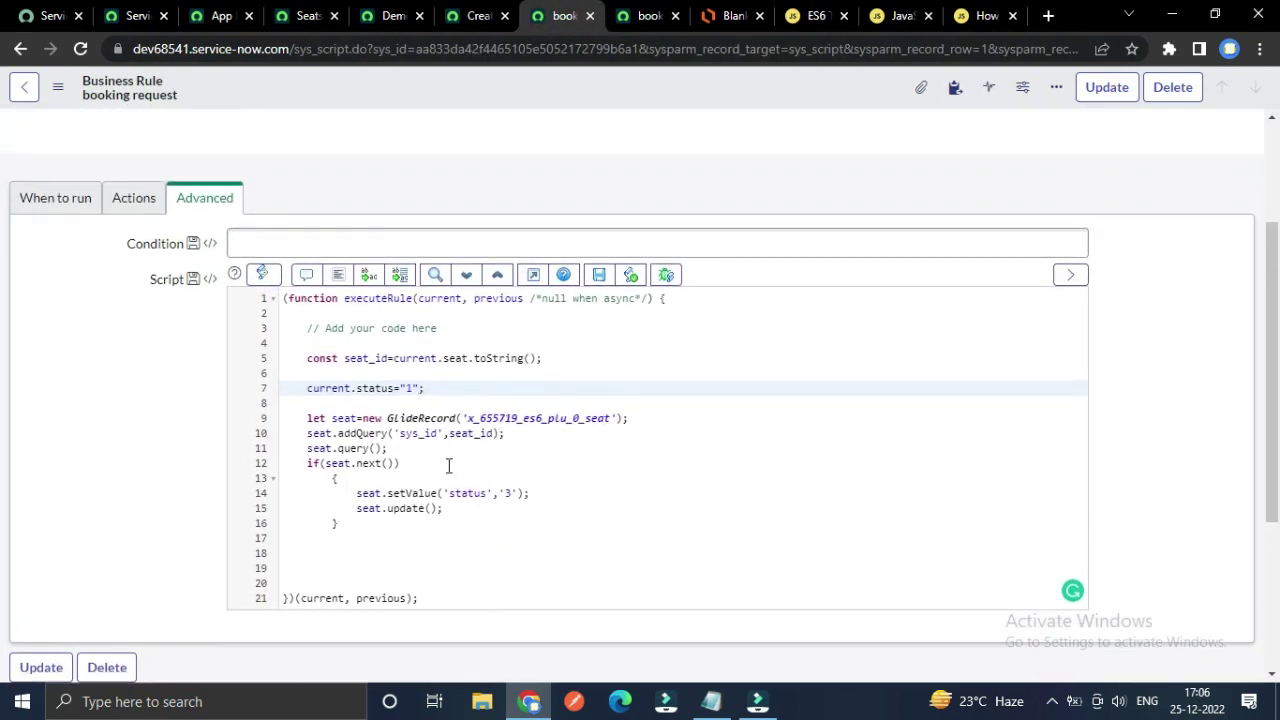
left_click(475, 16)
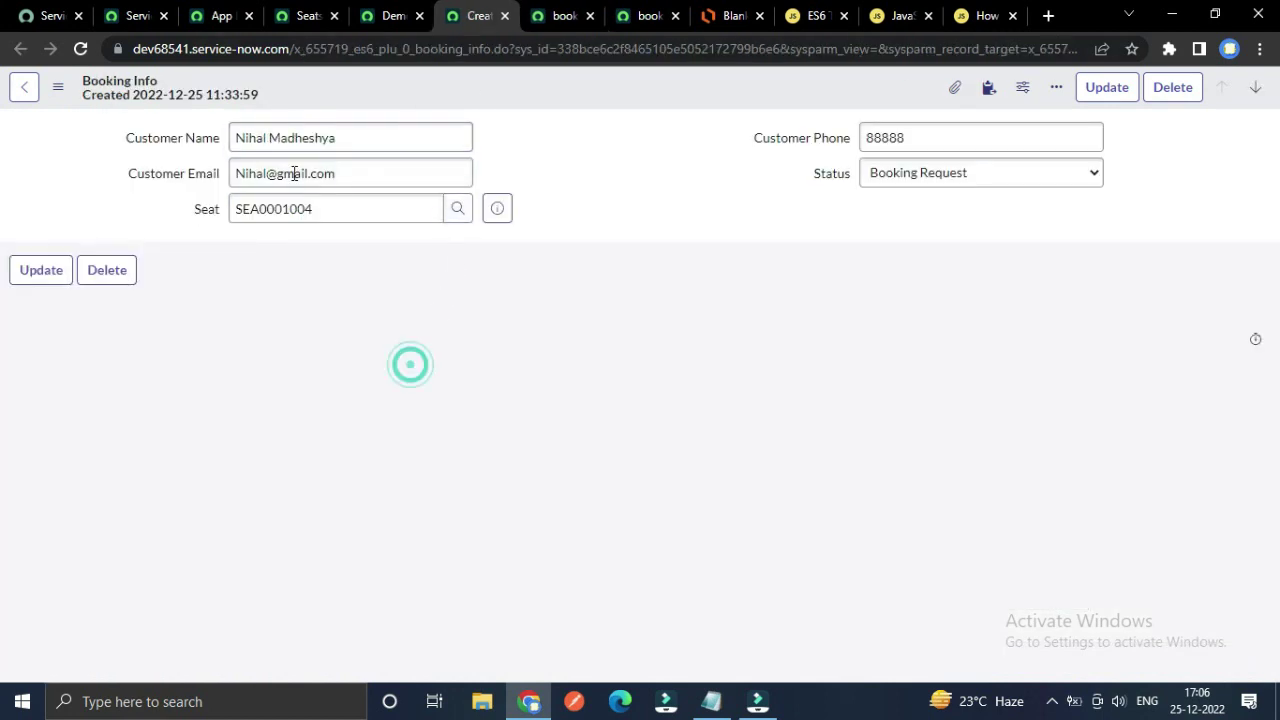
double_click(200, 209)
left_click(236, 276)
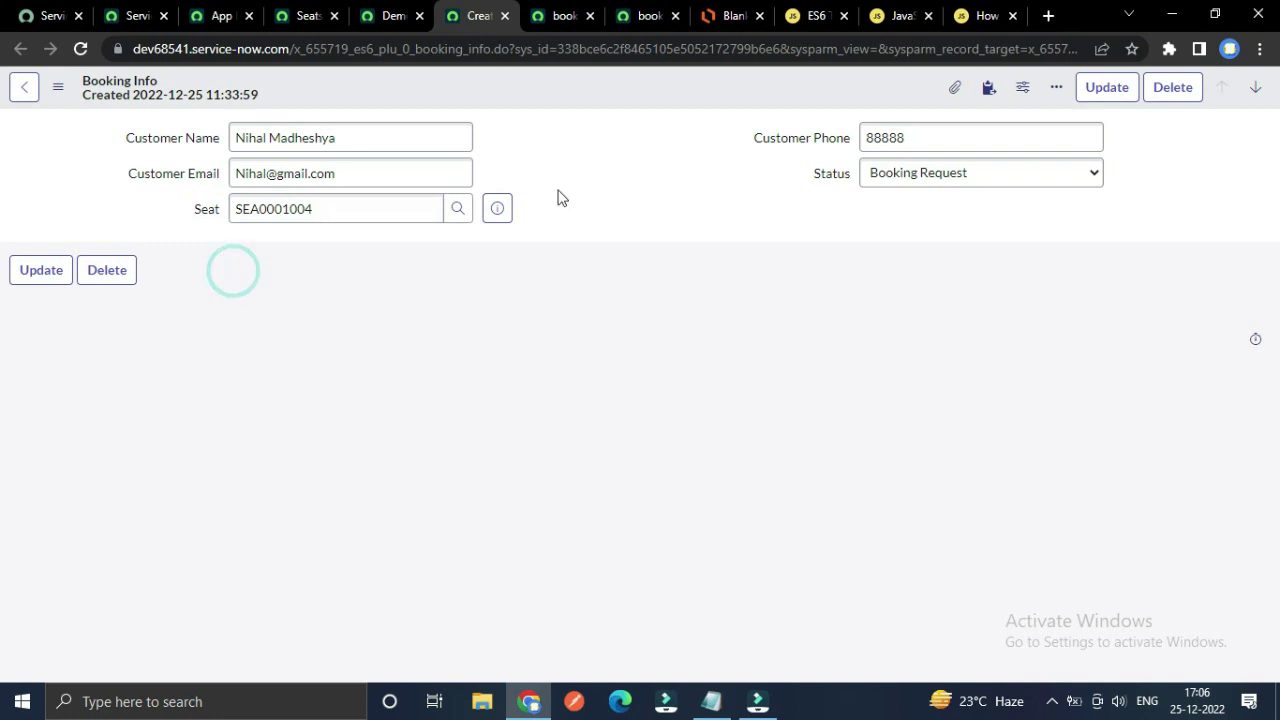
left_click(550, 16)
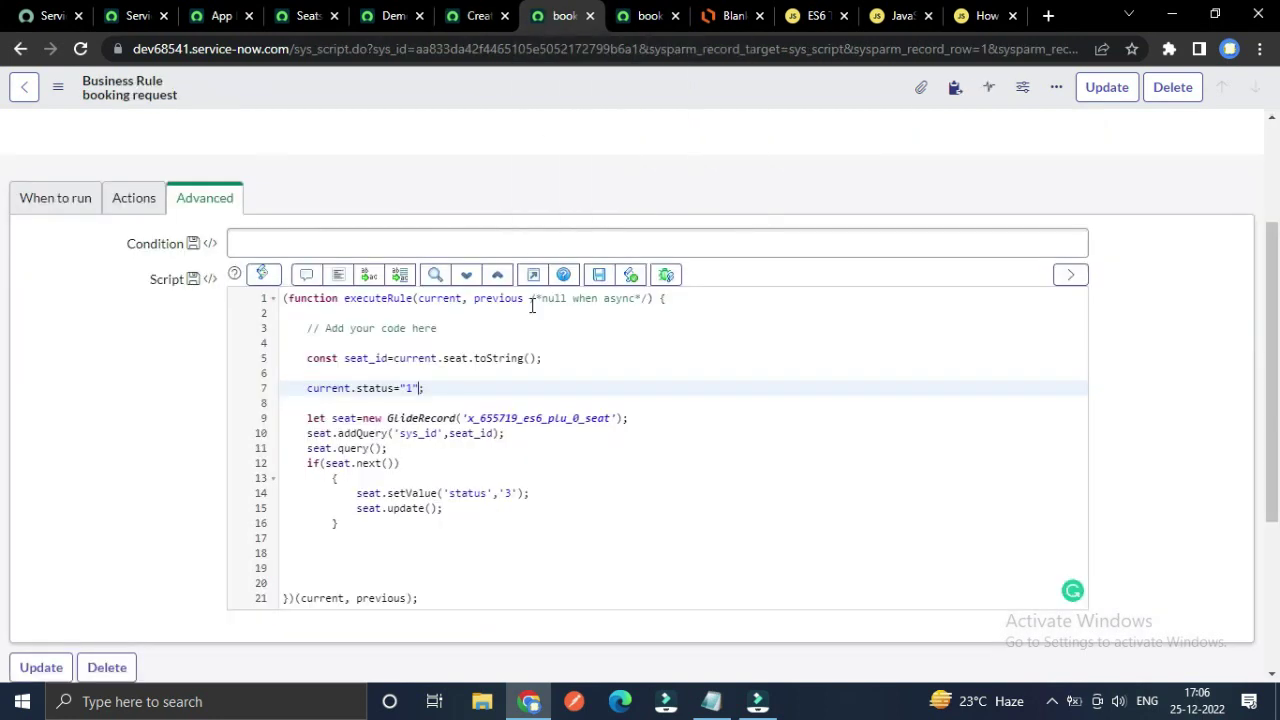
- Walk through the seat update code (seat query, seat_id, seat.next()) and check Demo Travelling's seat statuses
left_click(568, 478)
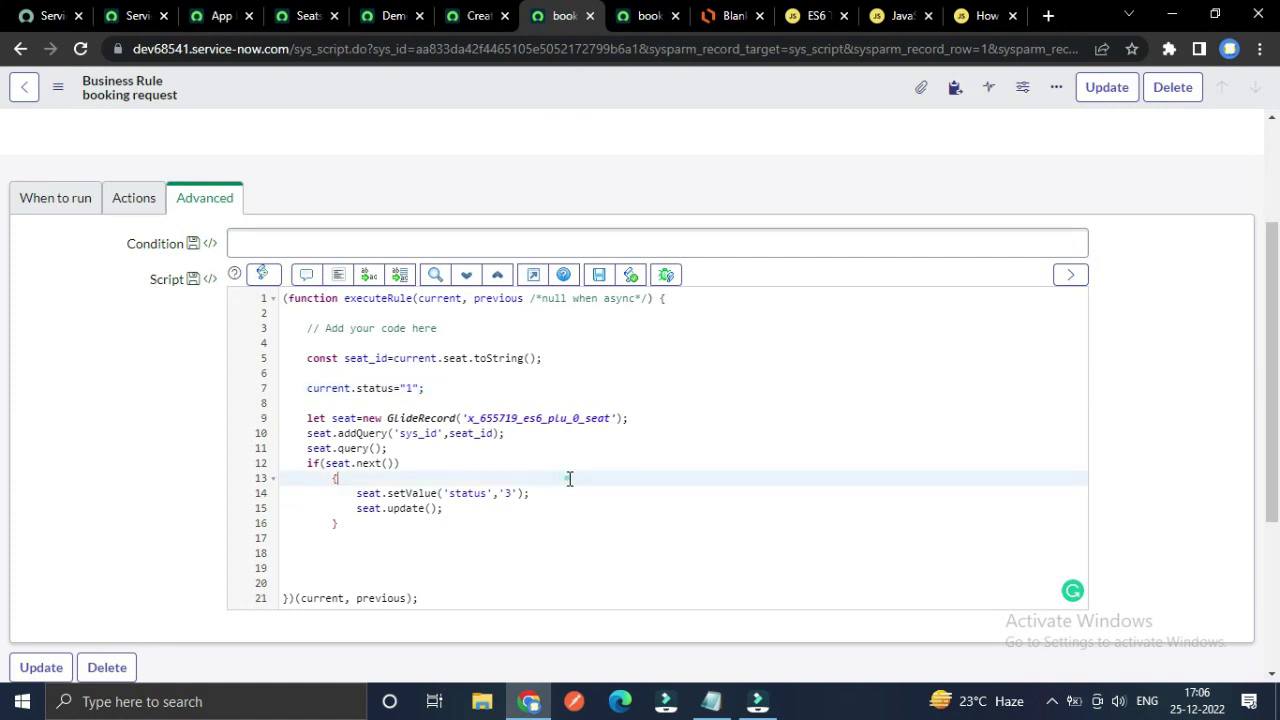
left_click(521, 418)
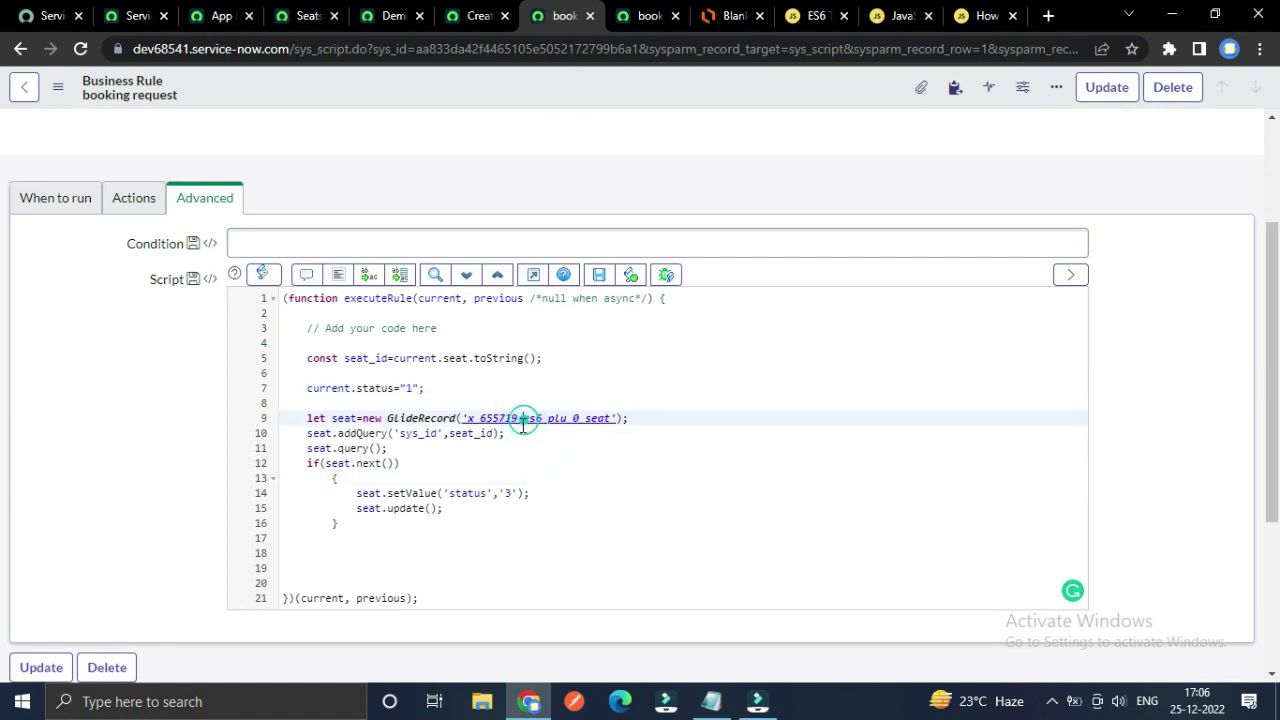
left_click(426, 460)
left_click(356, 358)
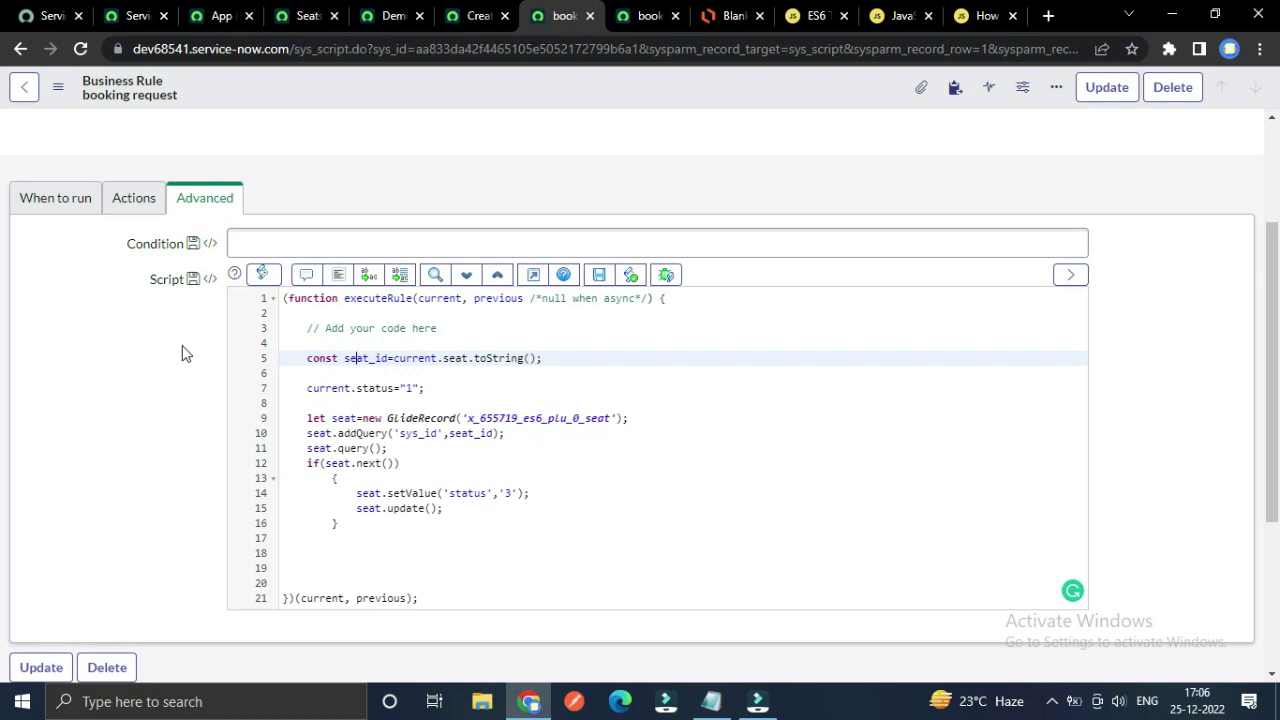
left_click(393, 15)
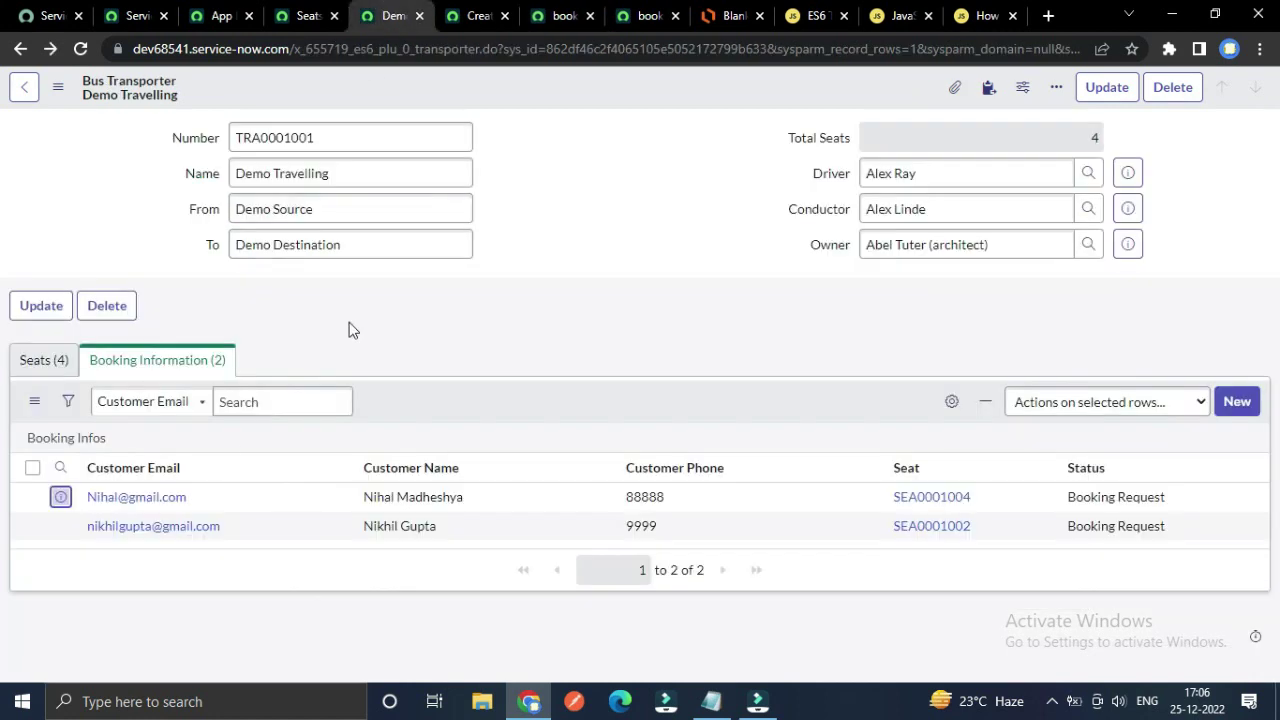
left_click(36, 368)
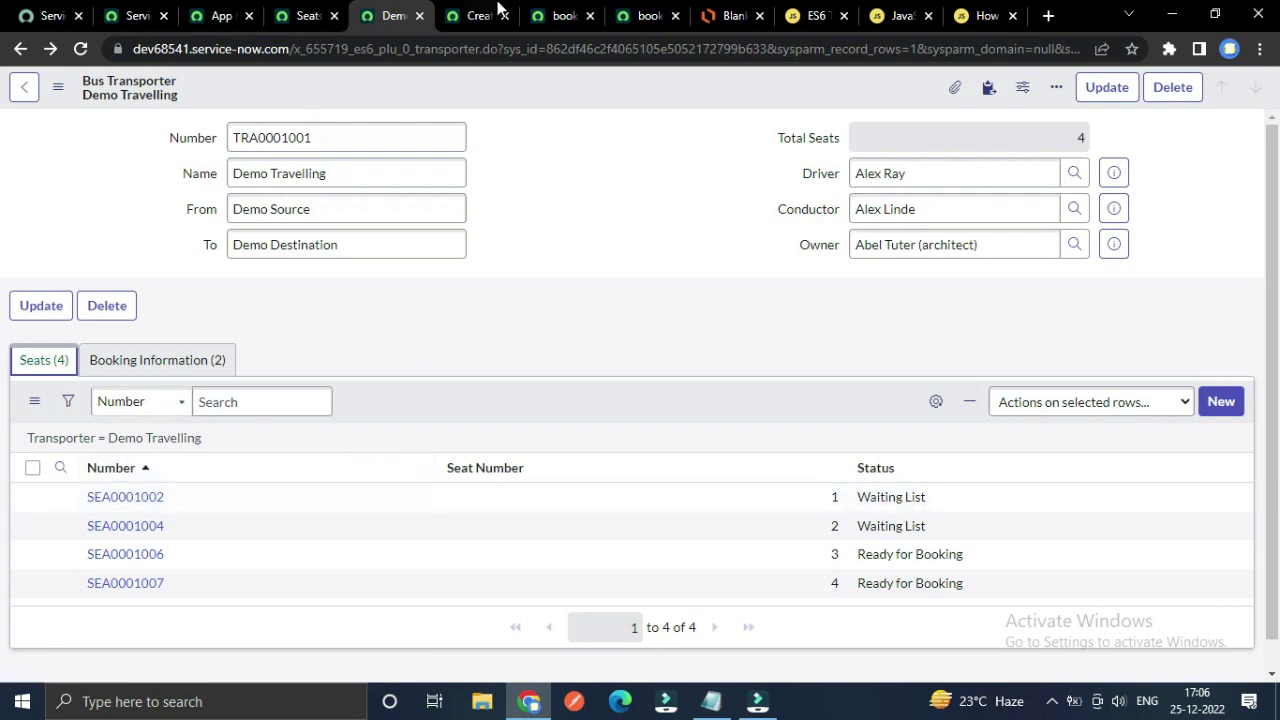
- Review the seat_id lookup and mark the line that sets the booked seat's status to '3'
left_click(455, 12)
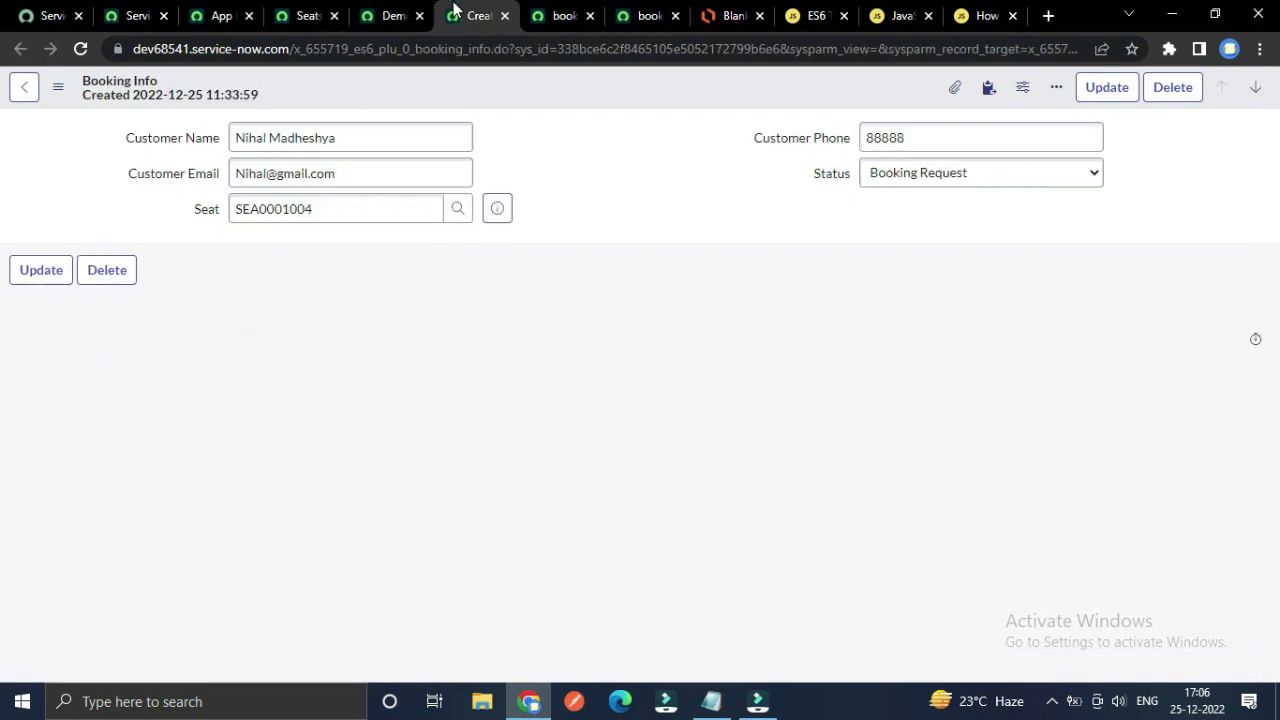
left_click(556, 15)
left_click(469, 391)
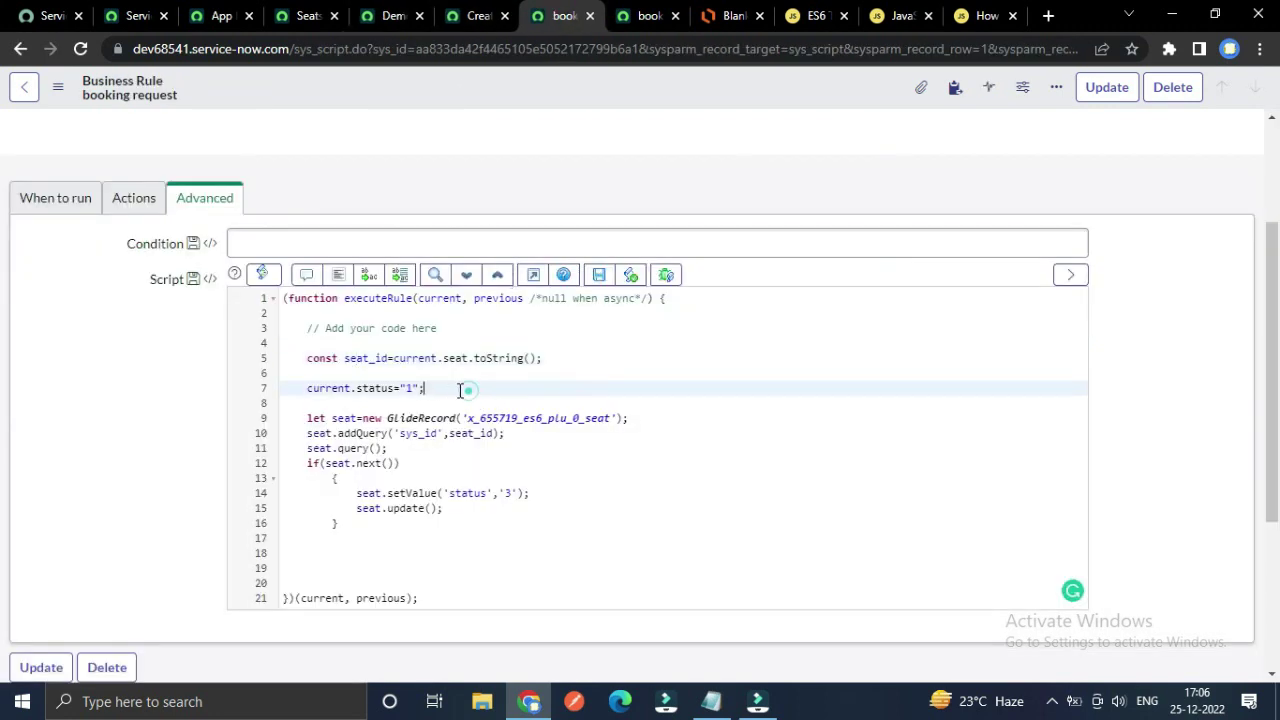
left_click(396, 361)
left_click(583, 348)
left_click(477, 372)
left_click(463, 357)
scroll(370, 360, "down", 2)
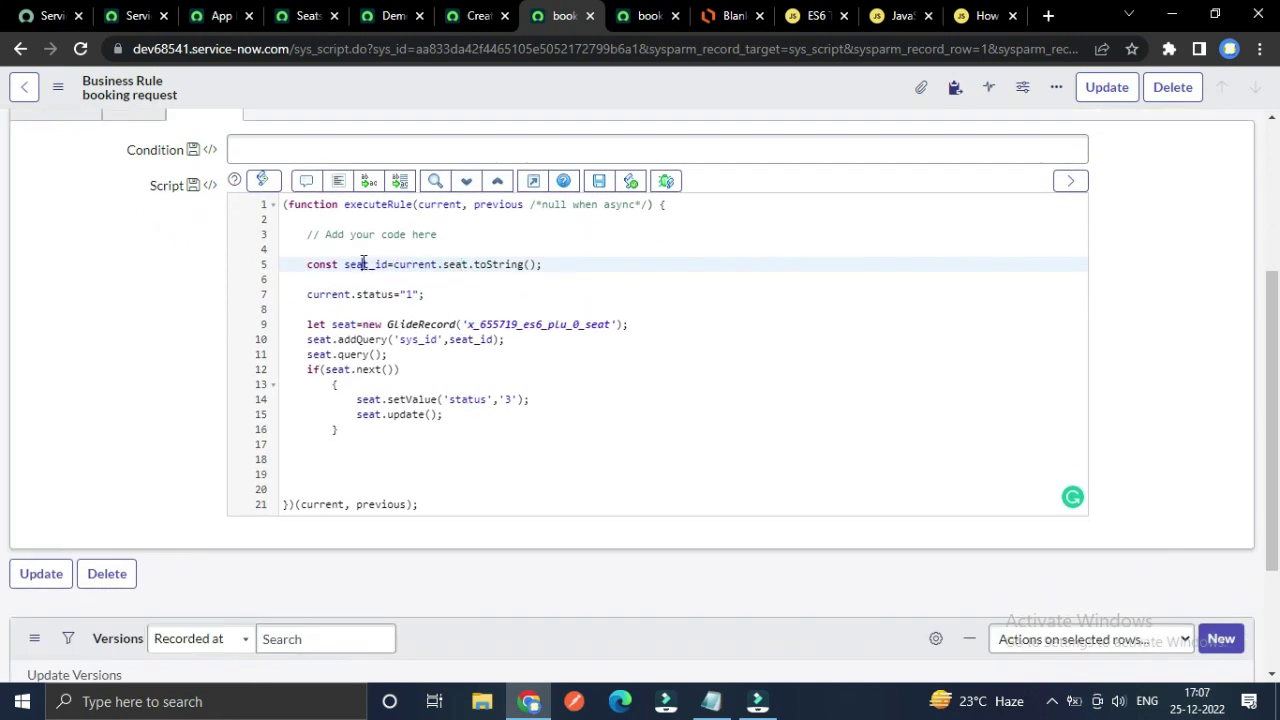
left_click(449, 272)
scroll(449, 320, "down", 1)
scroll(449, 351, "down", 1)
left_click(563, 268)
scroll(493, 361, "up", 1)
left_click_drag(349, 400, 530, 400)
left_click(471, 420)
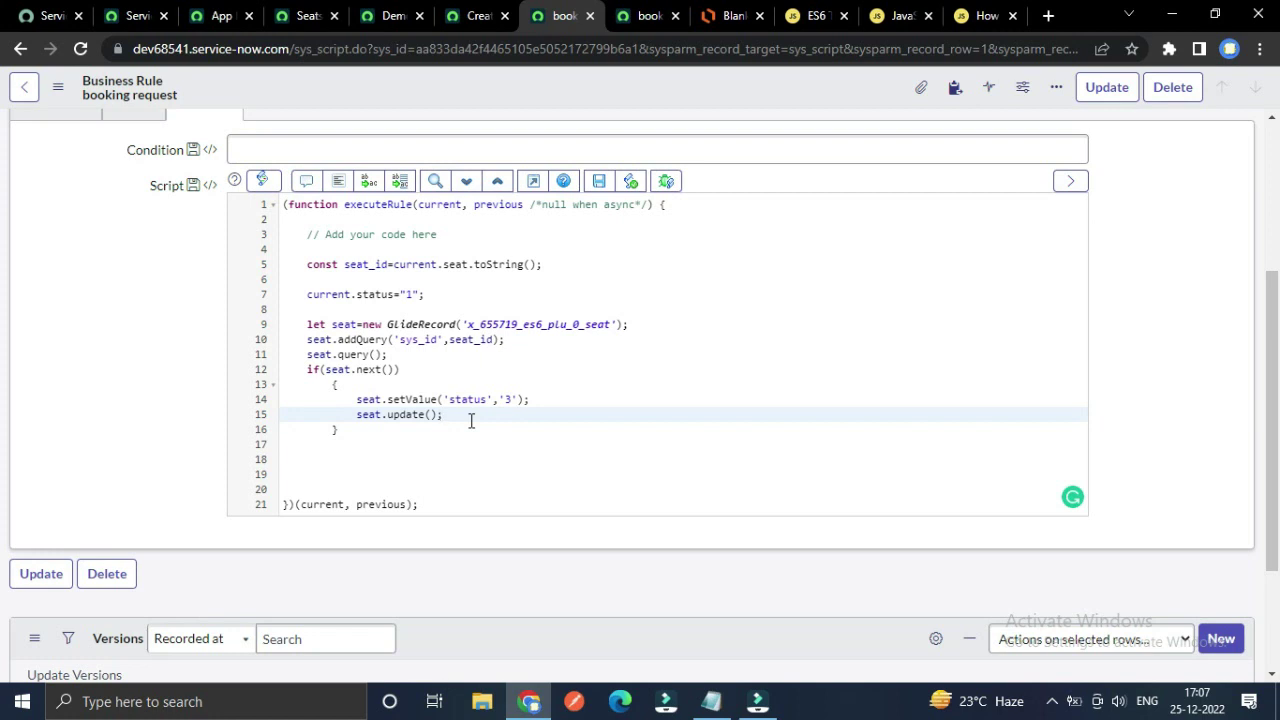
- Confirm the booking request rule runs before Insert at order 100
scroll(140, 420, "down", 3)
scroll(283, 461, "up", 5)
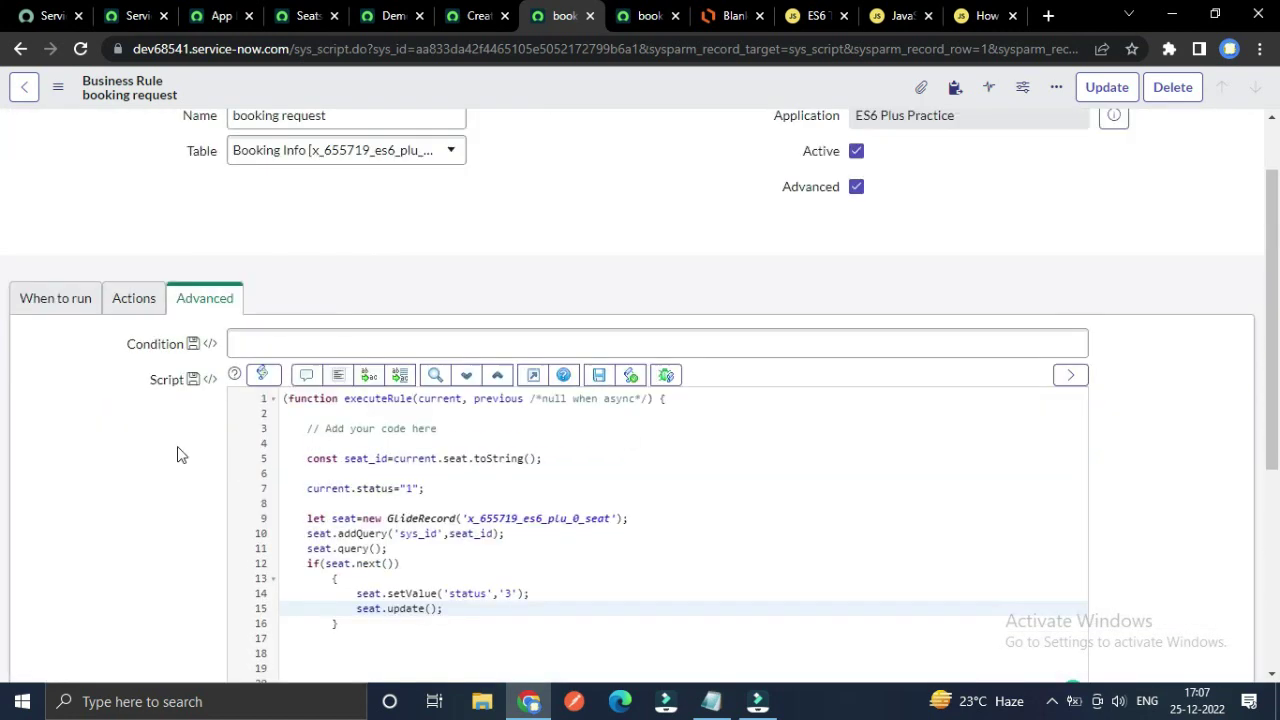
left_click(68, 298)
scroll(106, 409, "down", 2)
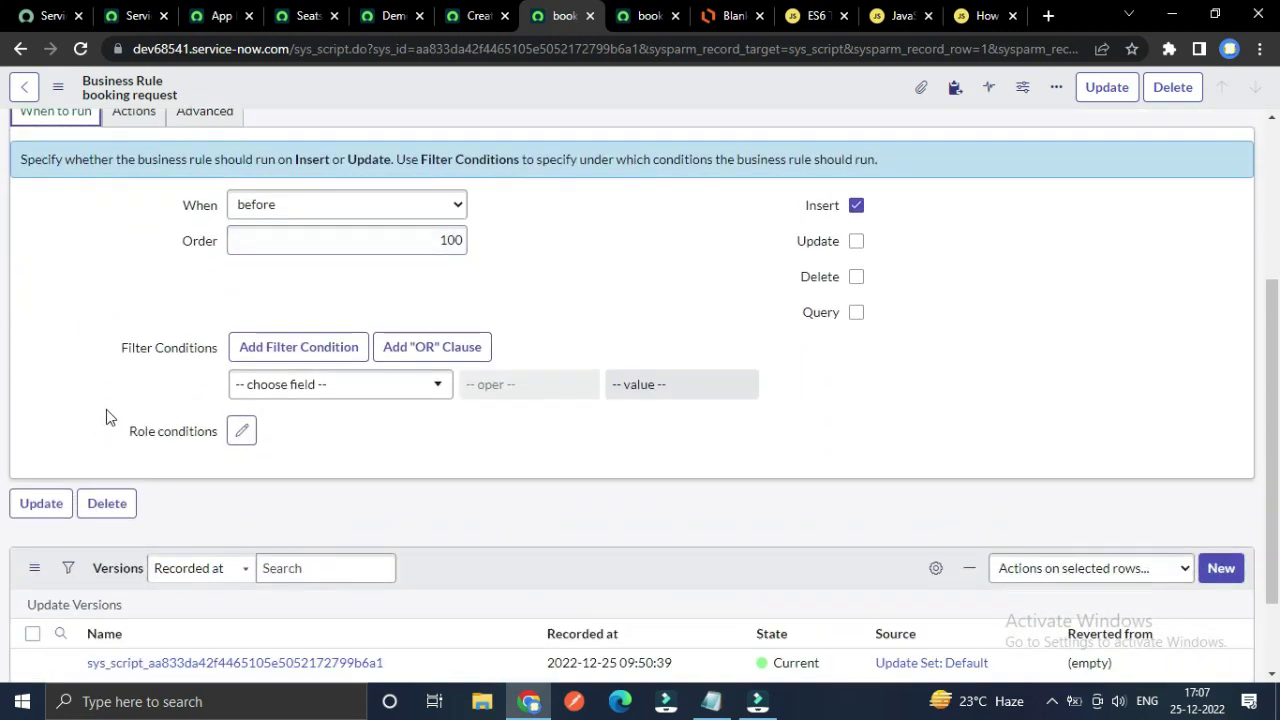
scroll(106, 409, "up", 3)
left_click(199, 392)
left_click(55, 385)
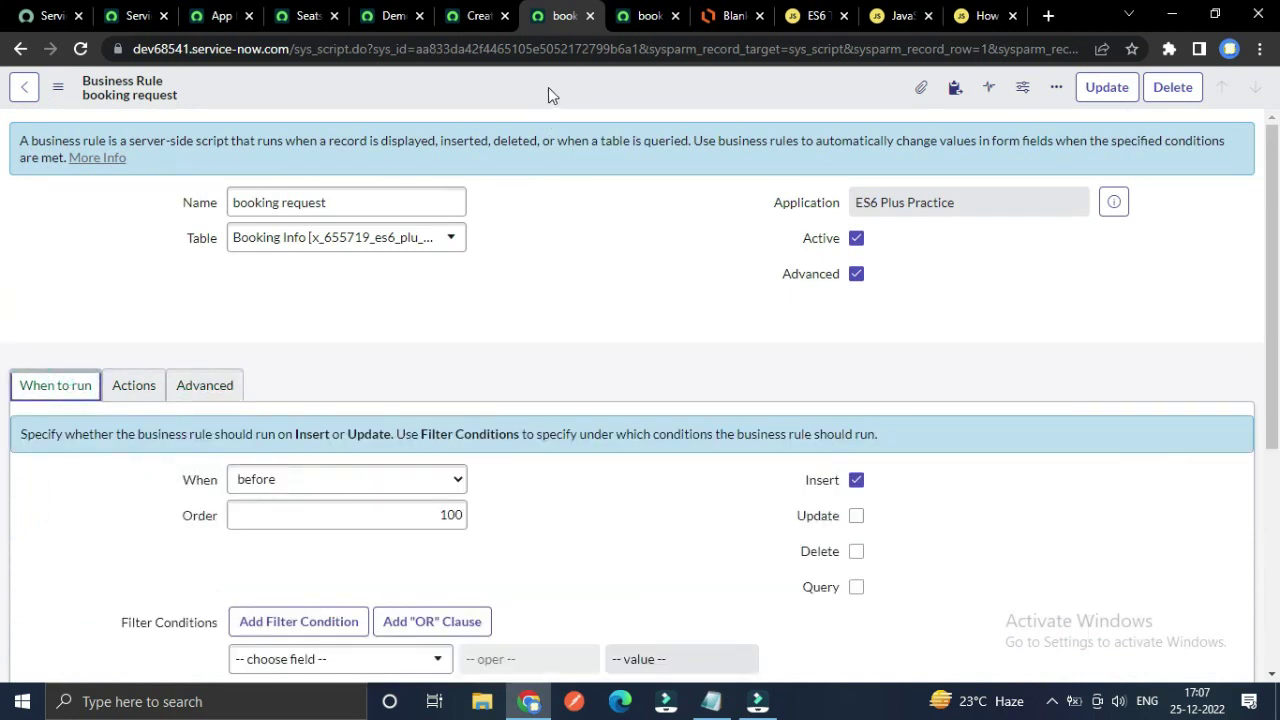
- Go from the SEA0001004 booking to Demo Travelling and compare its Booking Information and Seats lists
left_click(472, 16)
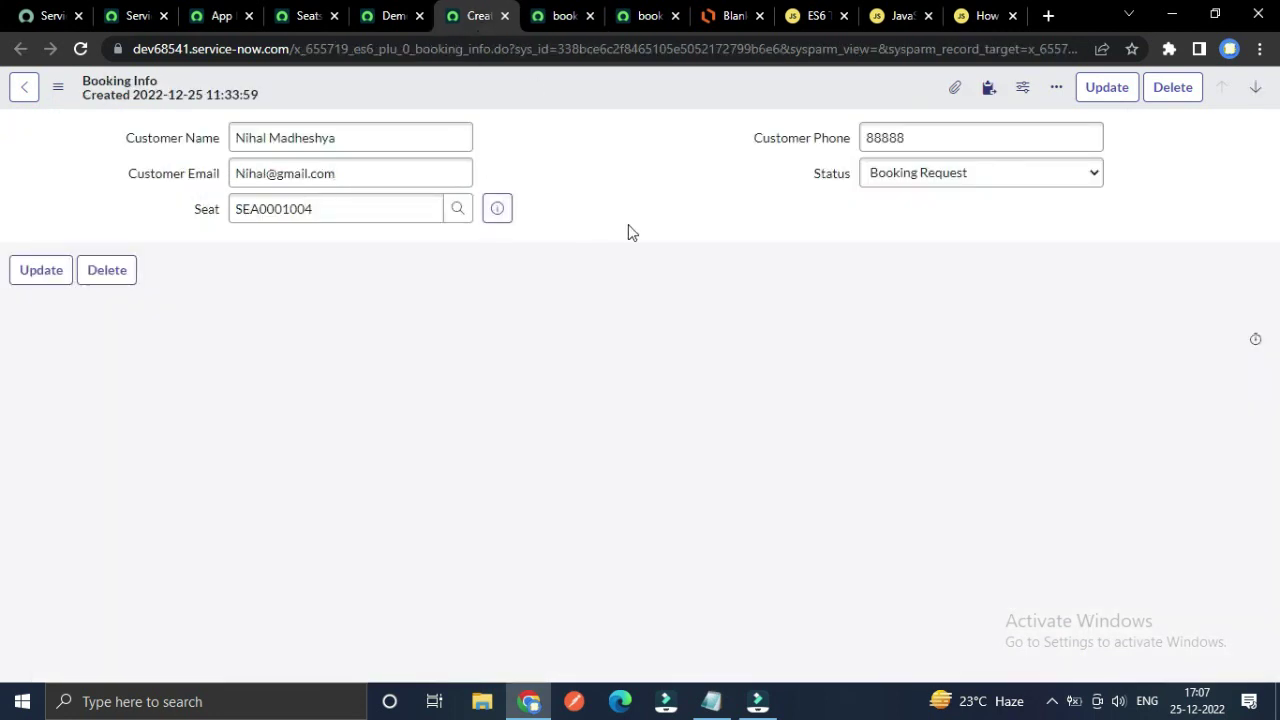
left_click(393, 14)
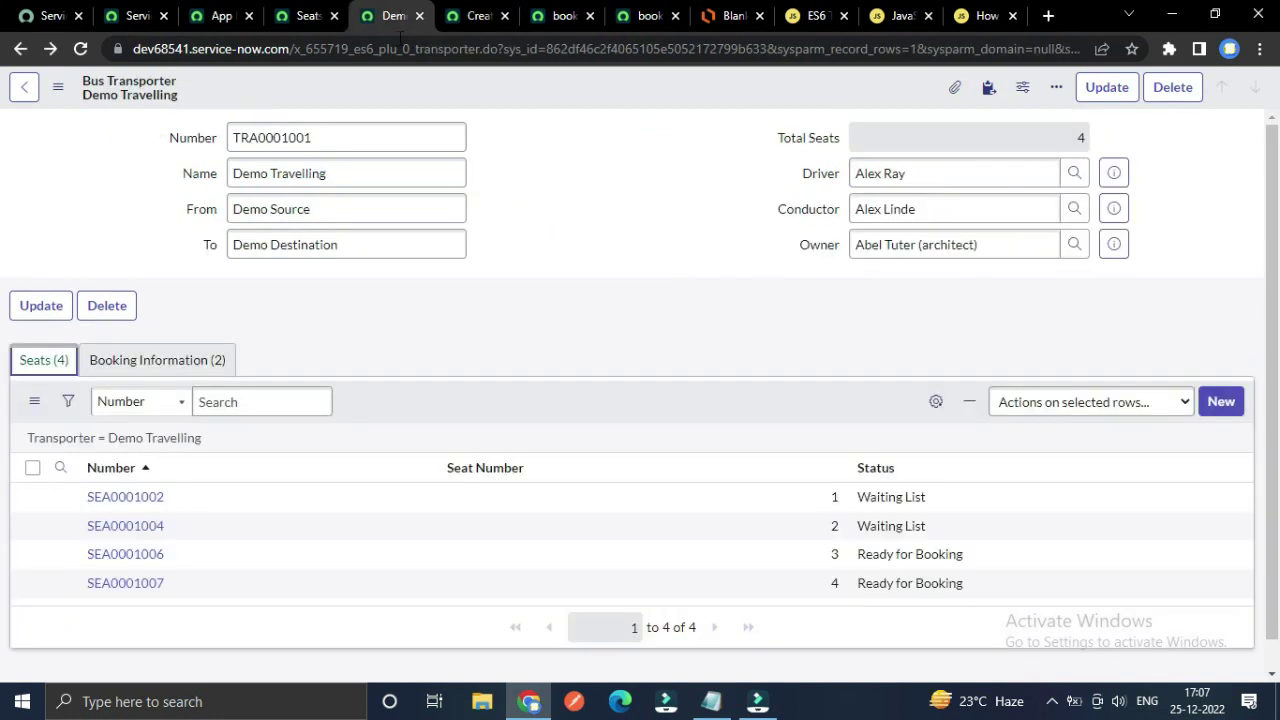
left_click(175, 360)
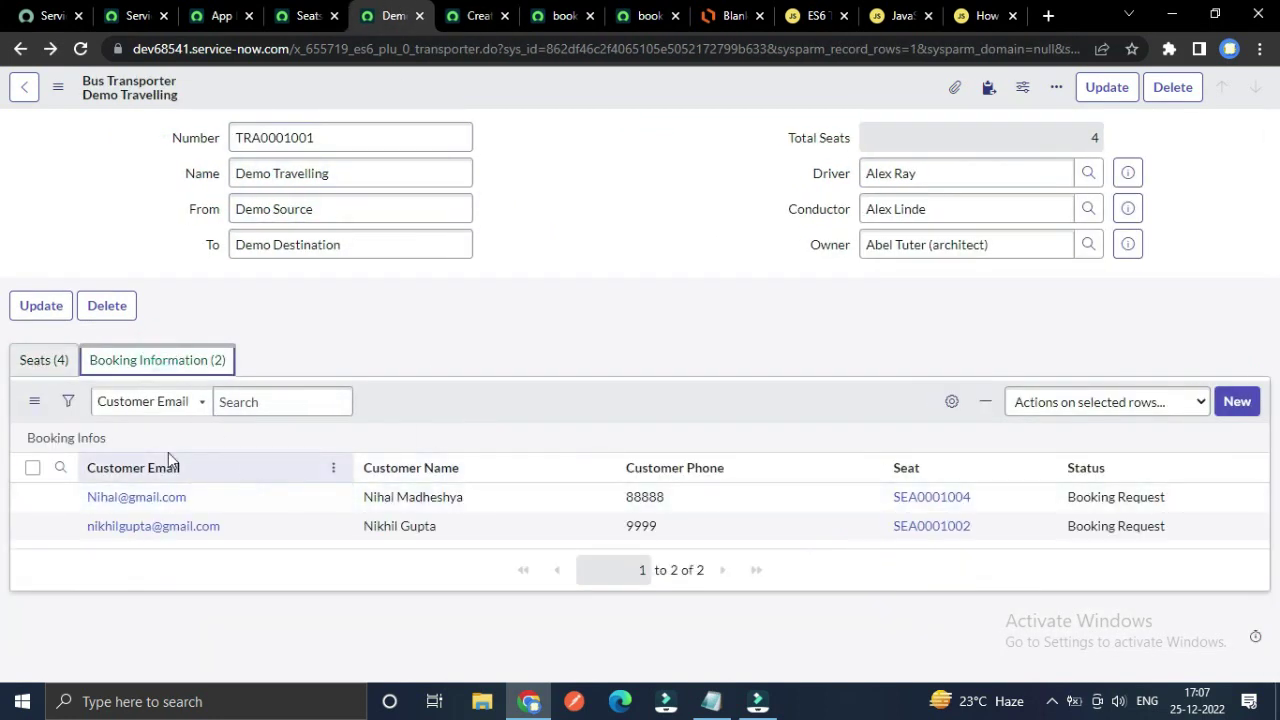
left_click(42, 360)
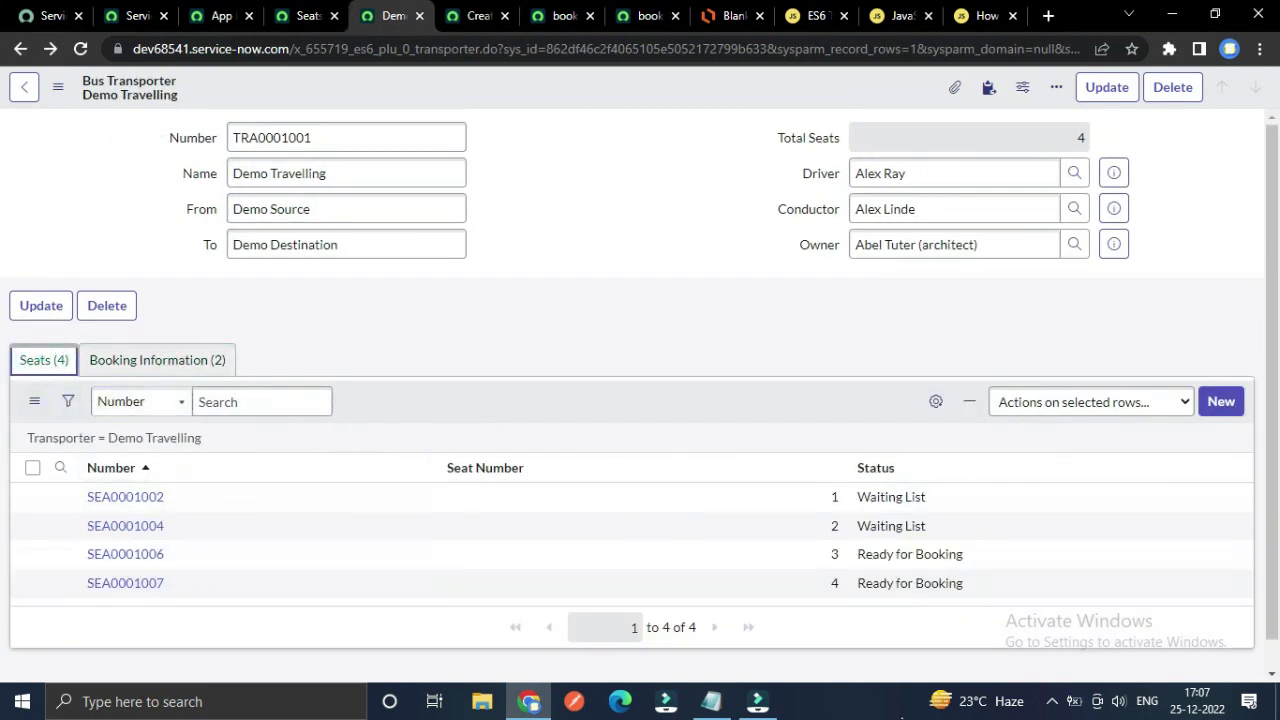
- Read the third requirement in the Notepad use-case notes, then return to the transporter record
left_click(711, 701)
left_click(463, 393)
scroll(463, 393, "down", 2)
scroll(463, 393, "up", 2)
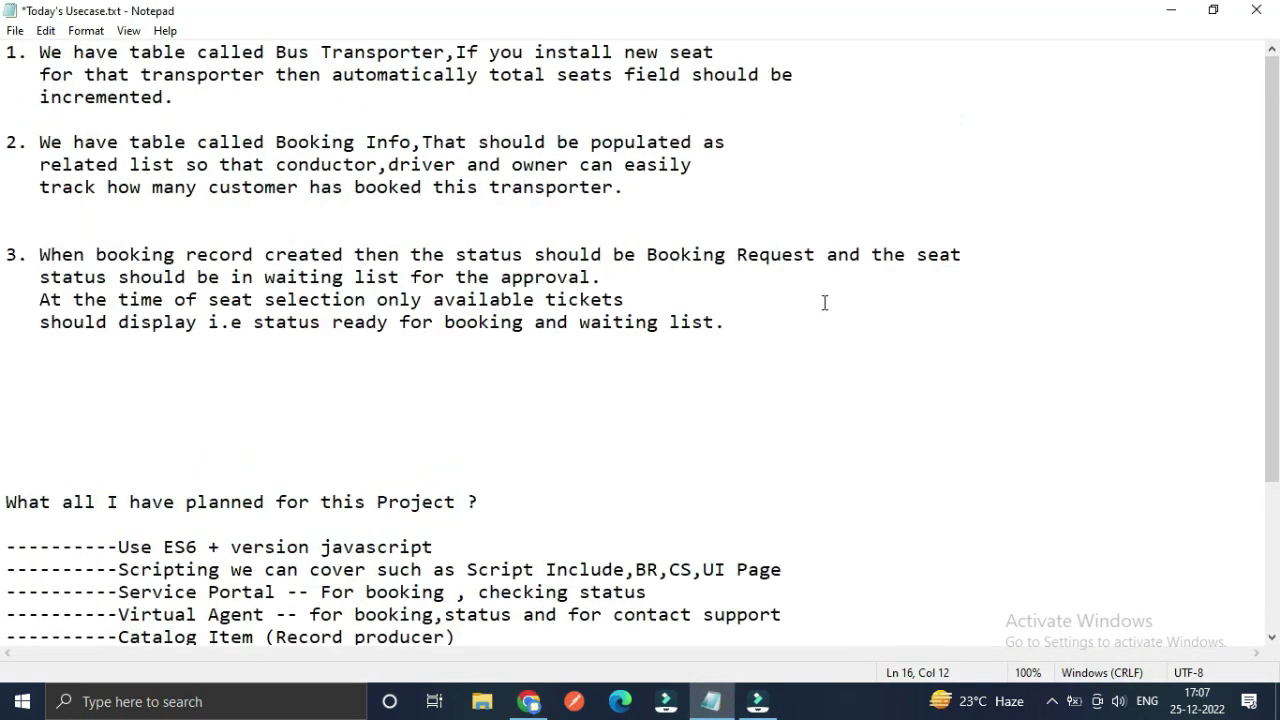
left_click(1171, 11)
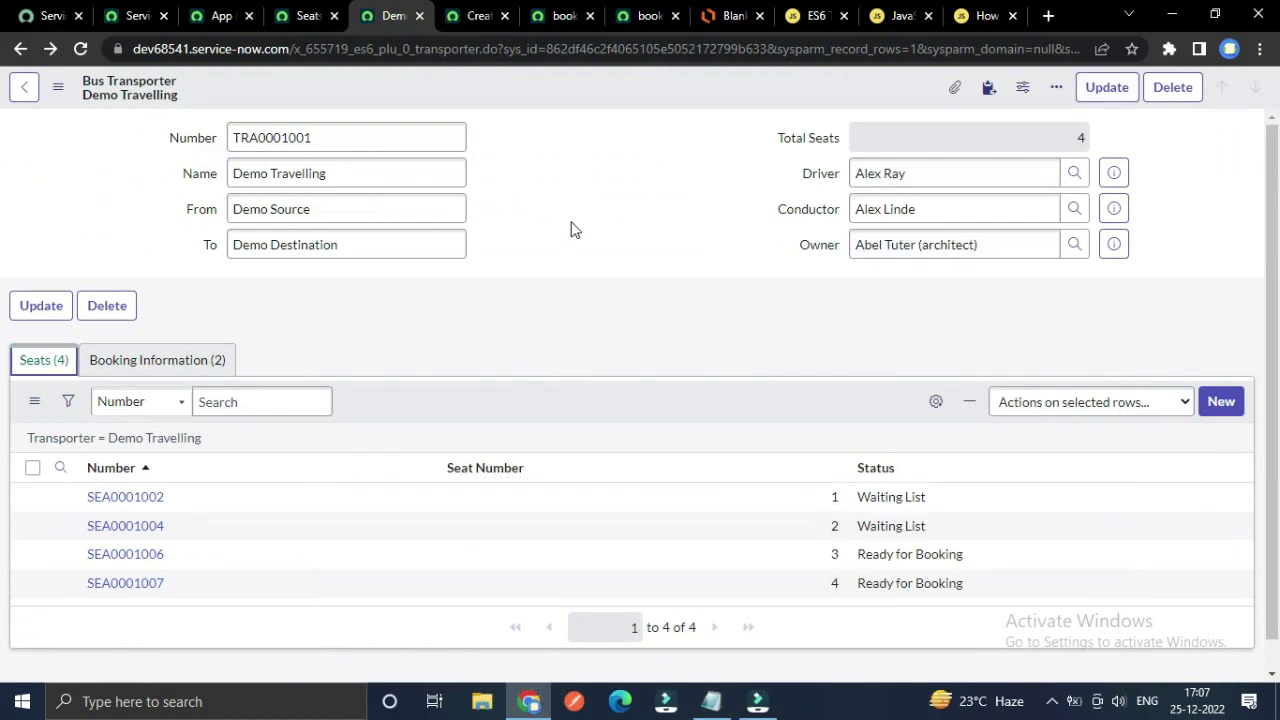
- Toggle Demo Travelling between its Seats and Booking Information (2) related lists
left_click(168, 362)
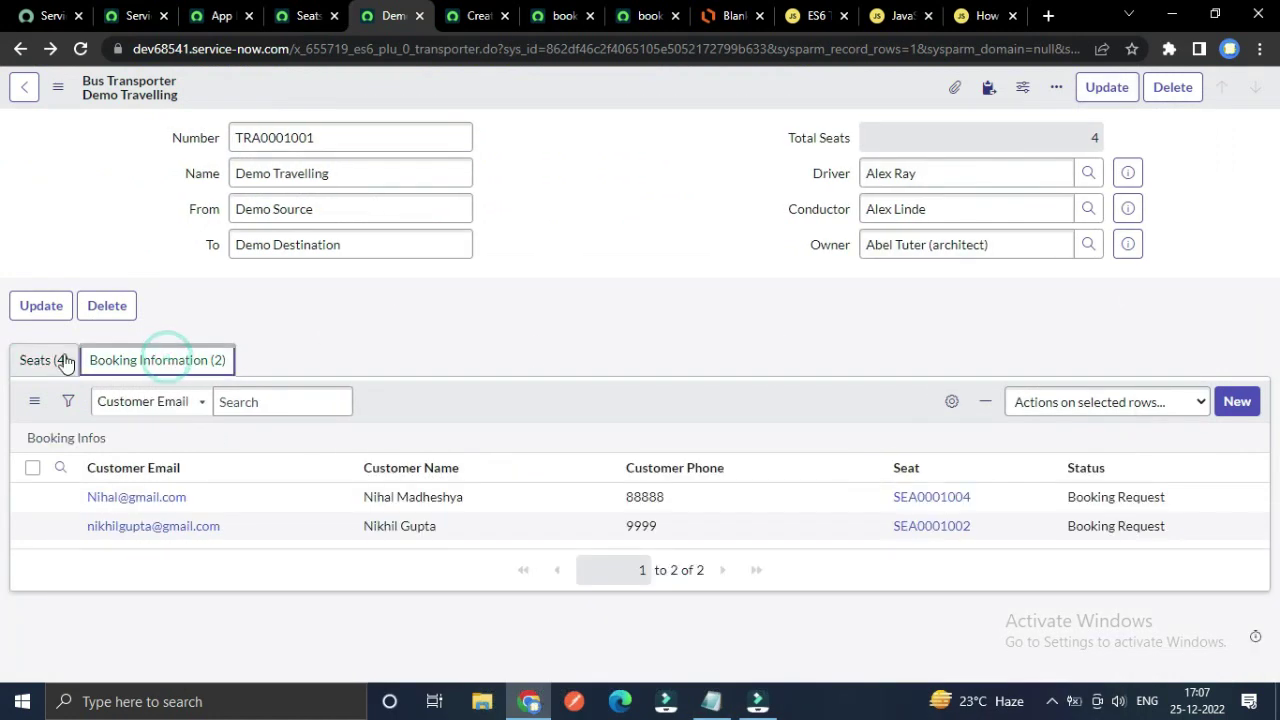
left_click(58, 358)
left_click(133, 362)
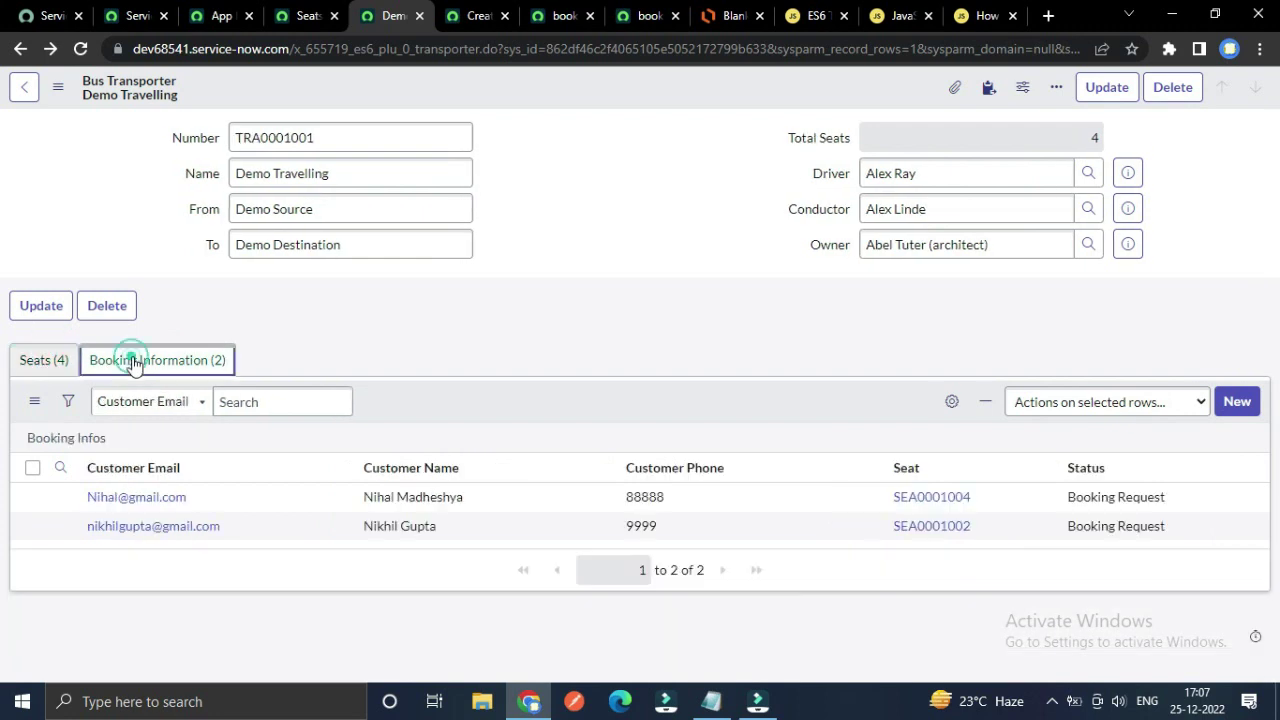
left_click(57, 360)
left_click(146, 360)
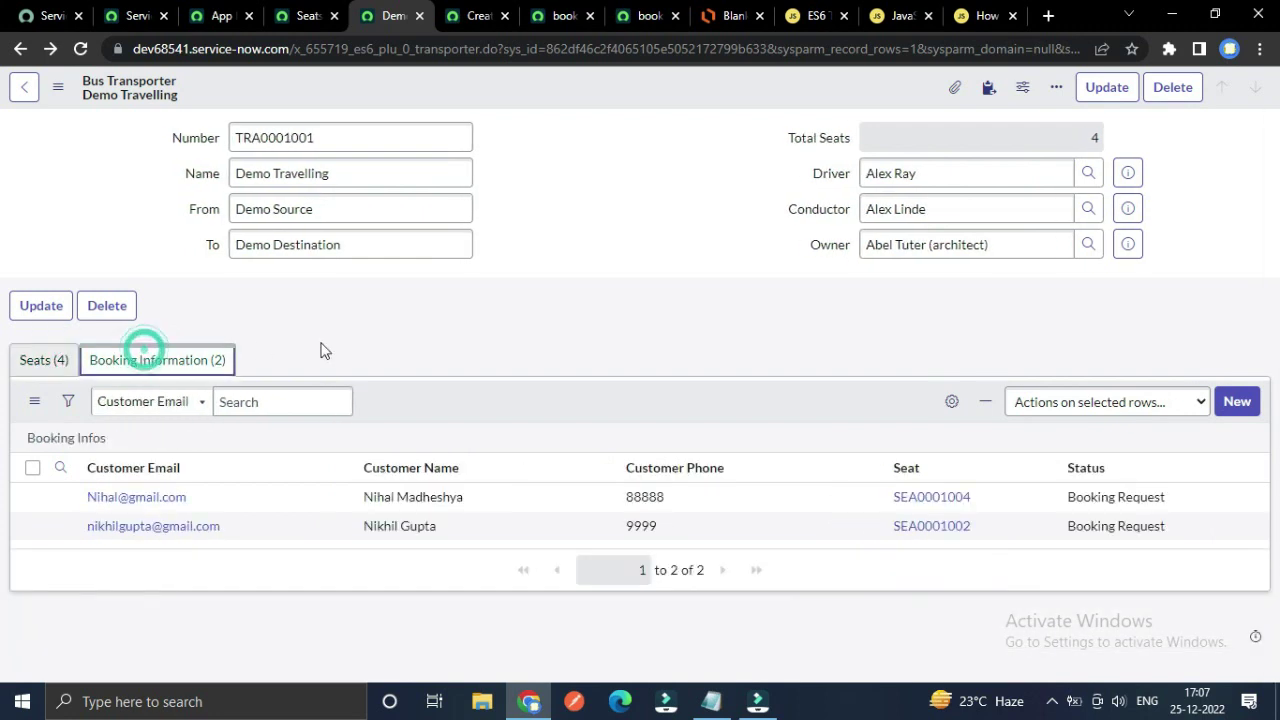
left_click(460, 332)
left_click(57, 361)
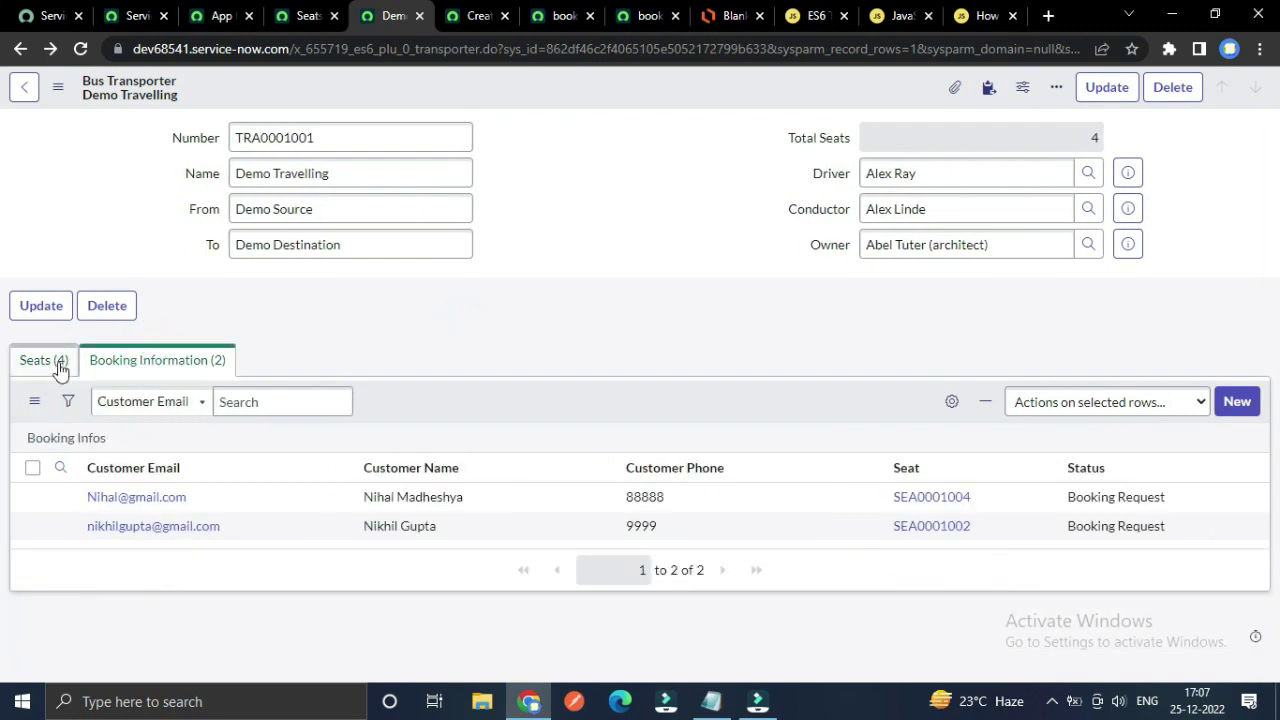
left_click(126, 361)
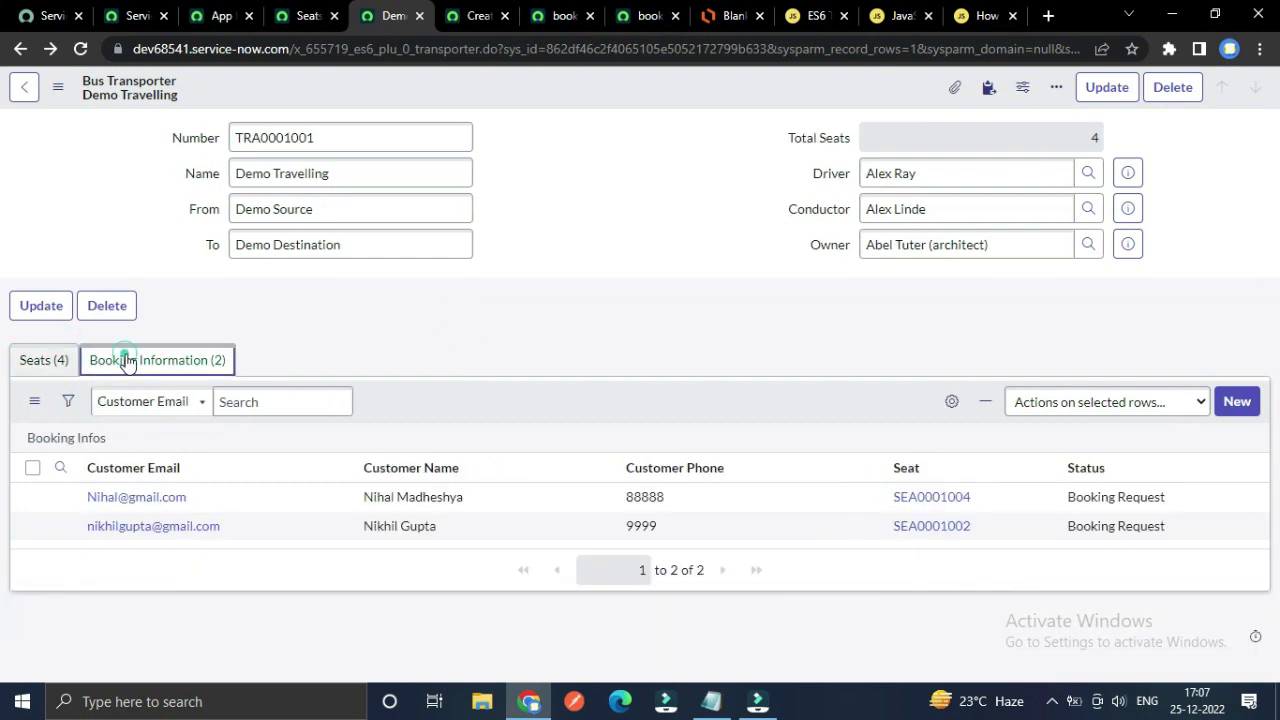
left_click(337, 356)
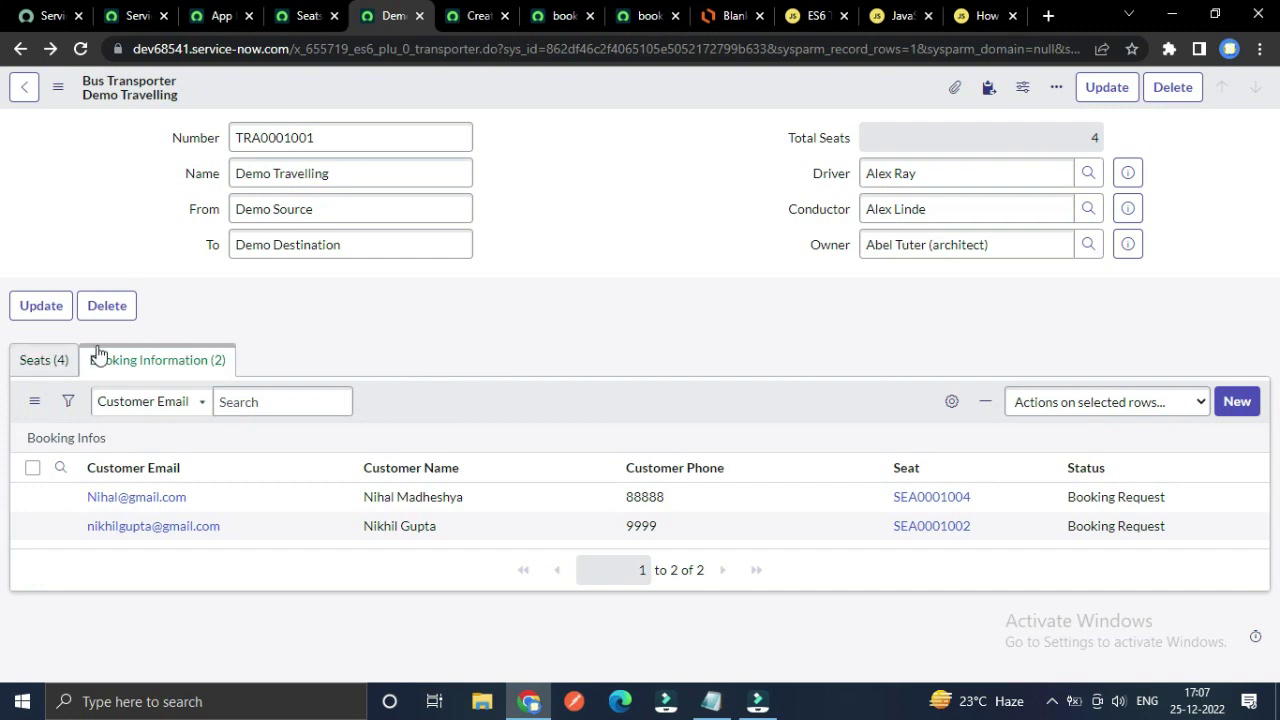
- Show the two Booking Request bookings on seats SEA0001004 and SEA0001002, returning to Demo Travelling
left_click(48, 358)
left_click(134, 358)
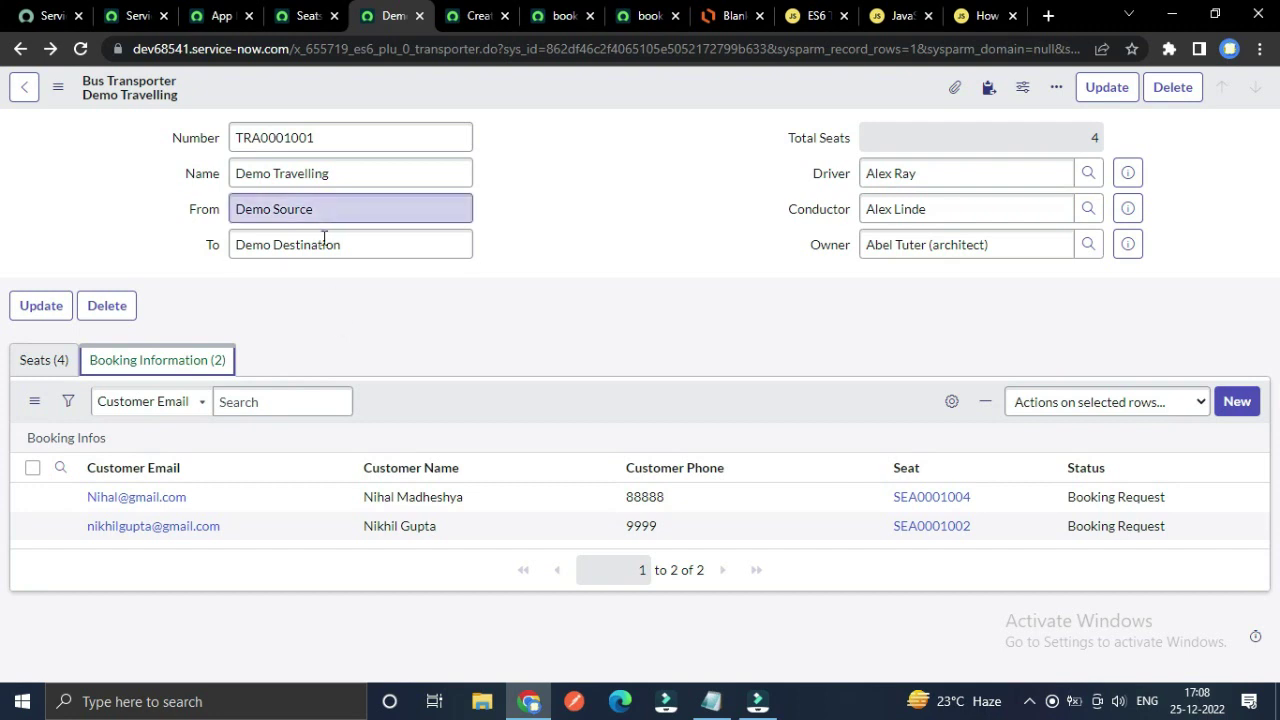
left_click(298, 14)
left_click(385, 10)
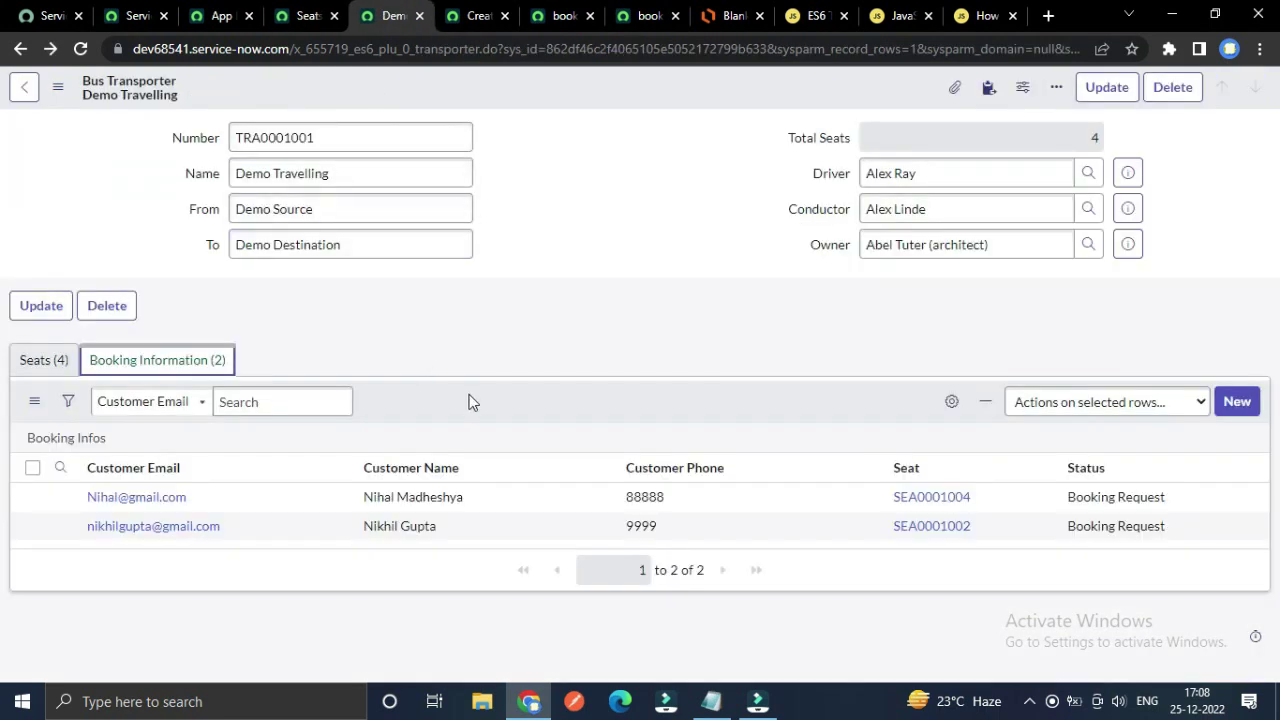